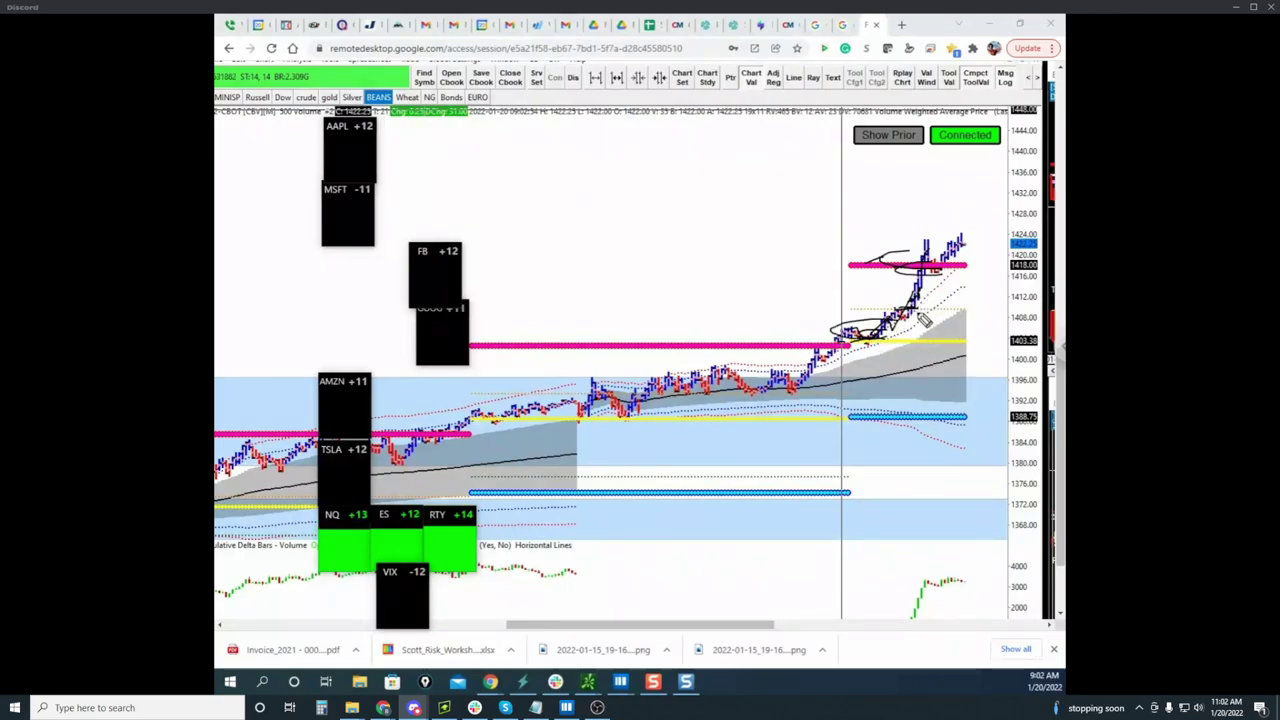
# Underline the level near 1412 on the soybean chart and clear all freehand drawings
pyautogui.moveTo(925, 299); pyautogui.dragTo(988, 308)
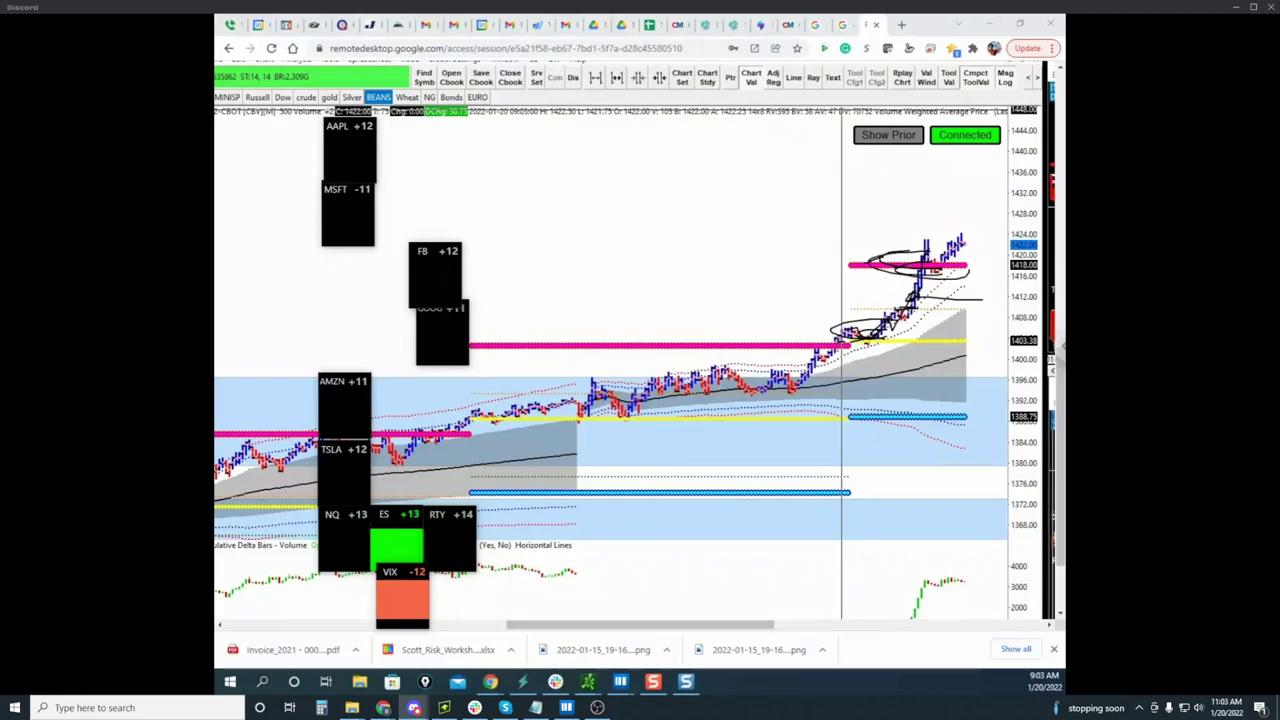
pyautogui.press('Escape')
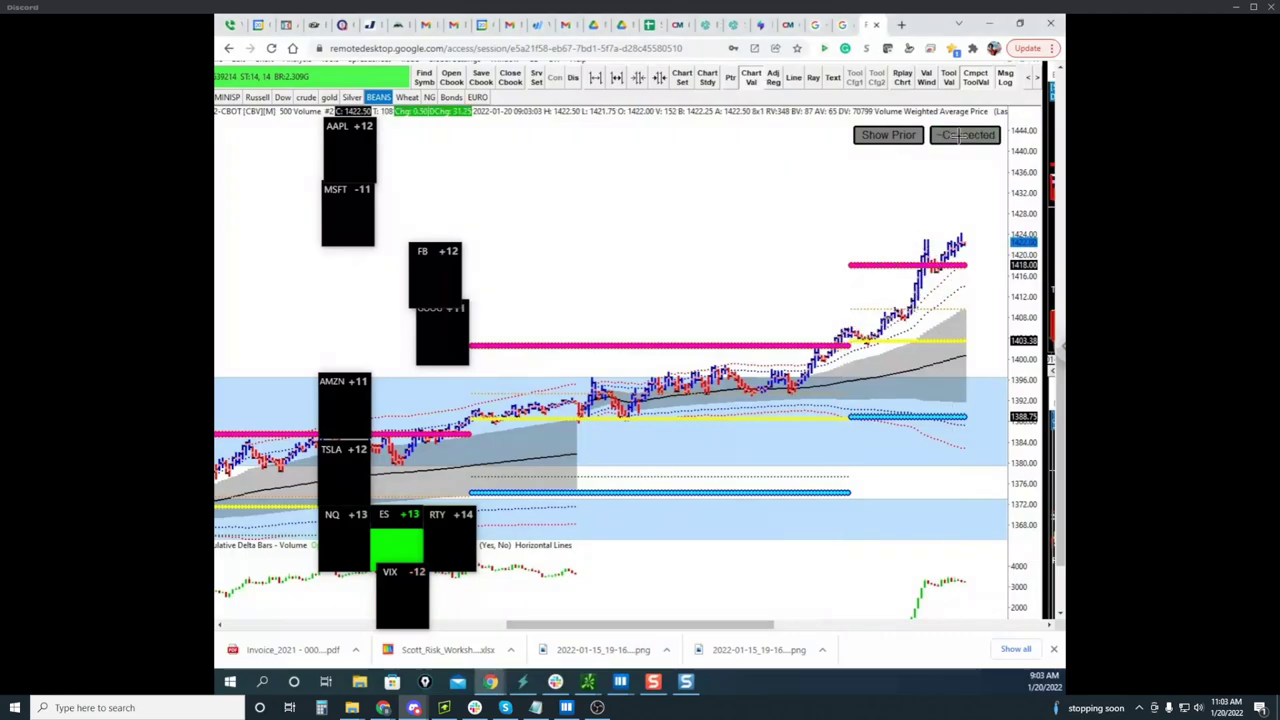
pyautogui.moveTo(967, 270); pyautogui.dragTo(928, 265)
pyautogui.moveTo(1016, 243); pyautogui.dragTo(1016, 268)
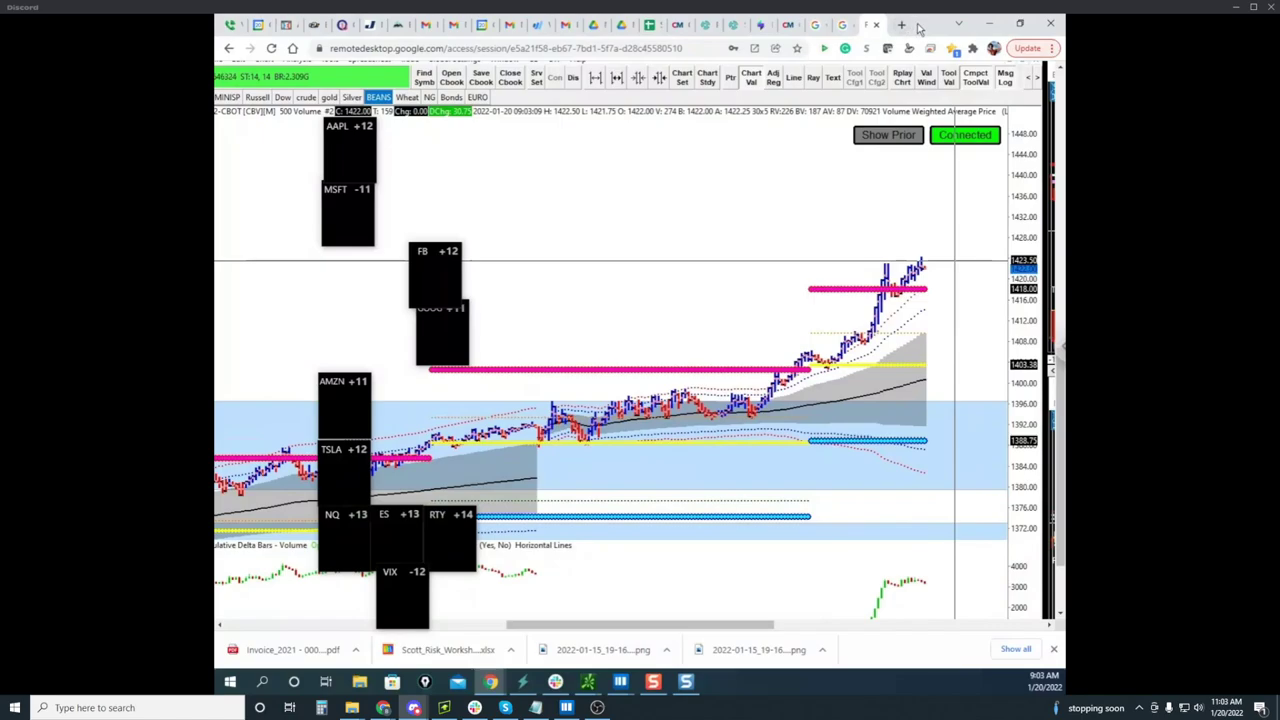
# Minimize the browser chart, then bring the ZSH2 Soybean Futures Bookmap window onto the screen and maximize it
pyautogui.click(989, 23)
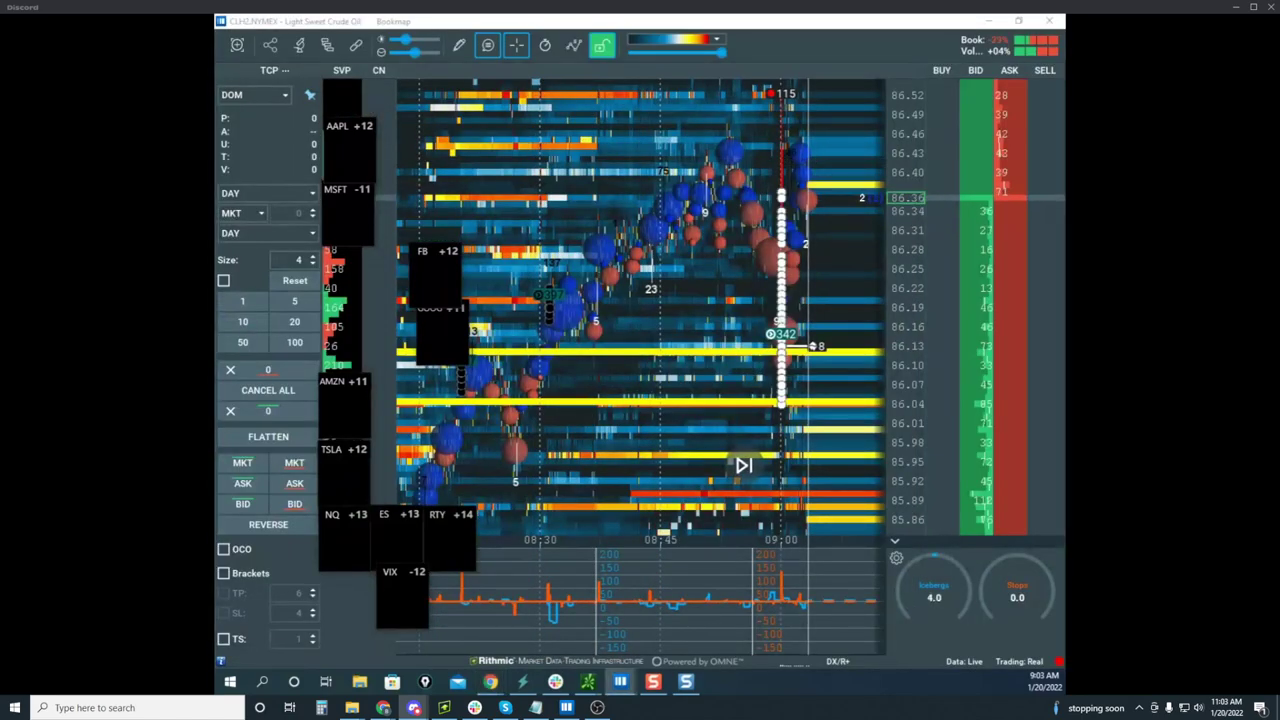
pyautogui.moveTo(216, 222); pyautogui.dragTo(942, 152)
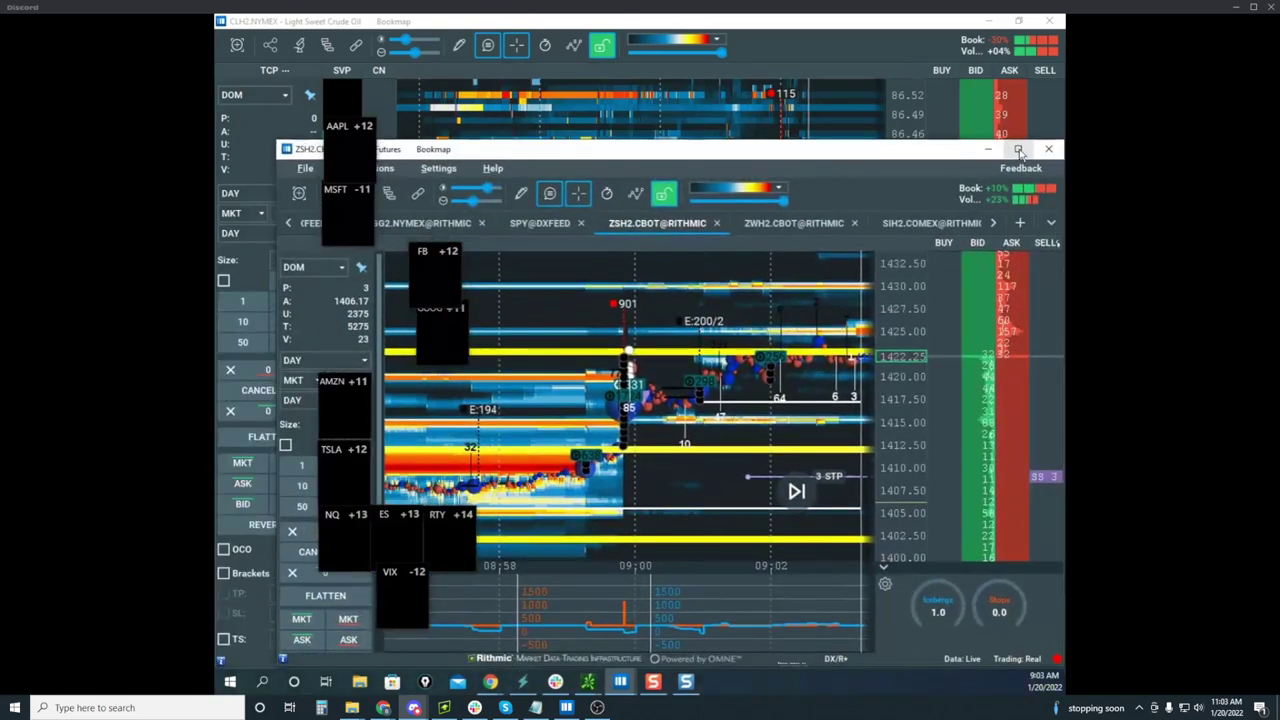
pyautogui.click(1018, 149)
# Cancel the 6-contract sell stop order just below 1397.50 on the soybean ladder
pyautogui.moveTo(588, 435); pyautogui.dragTo(716, 349)
pyautogui.scroll(3, 716, 349)
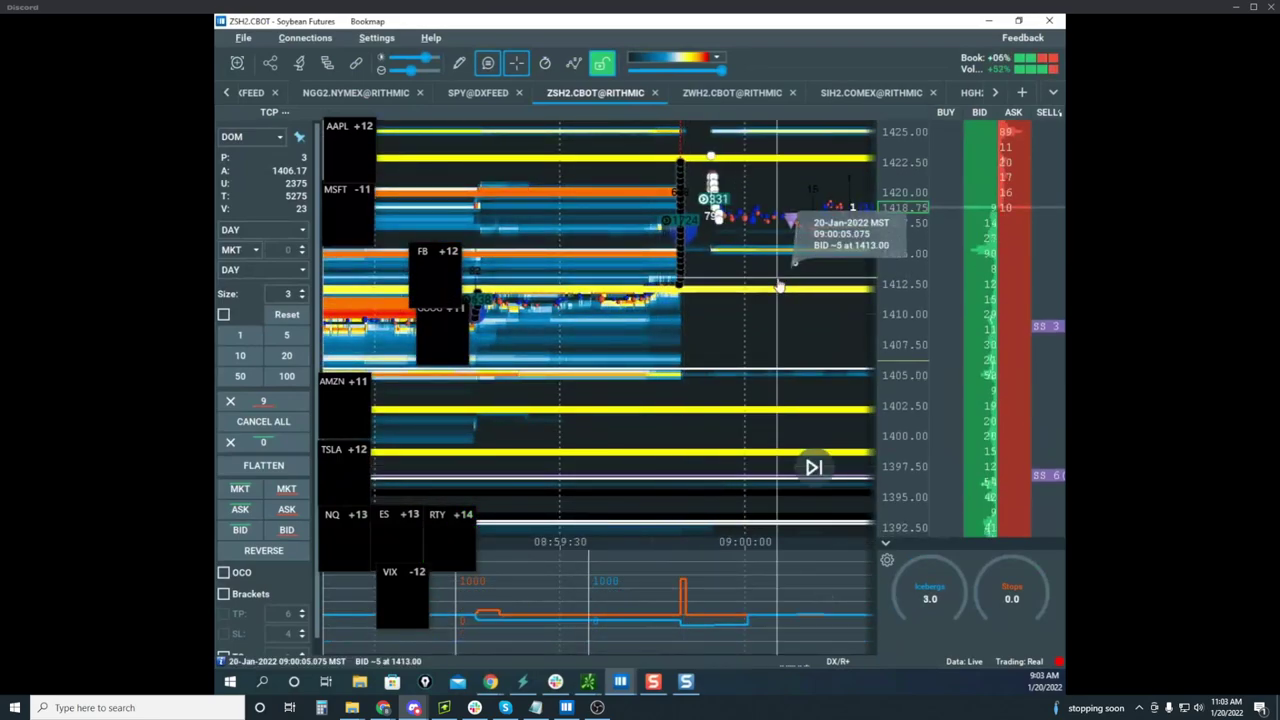
pyautogui.scroll(-3, 765, 215)
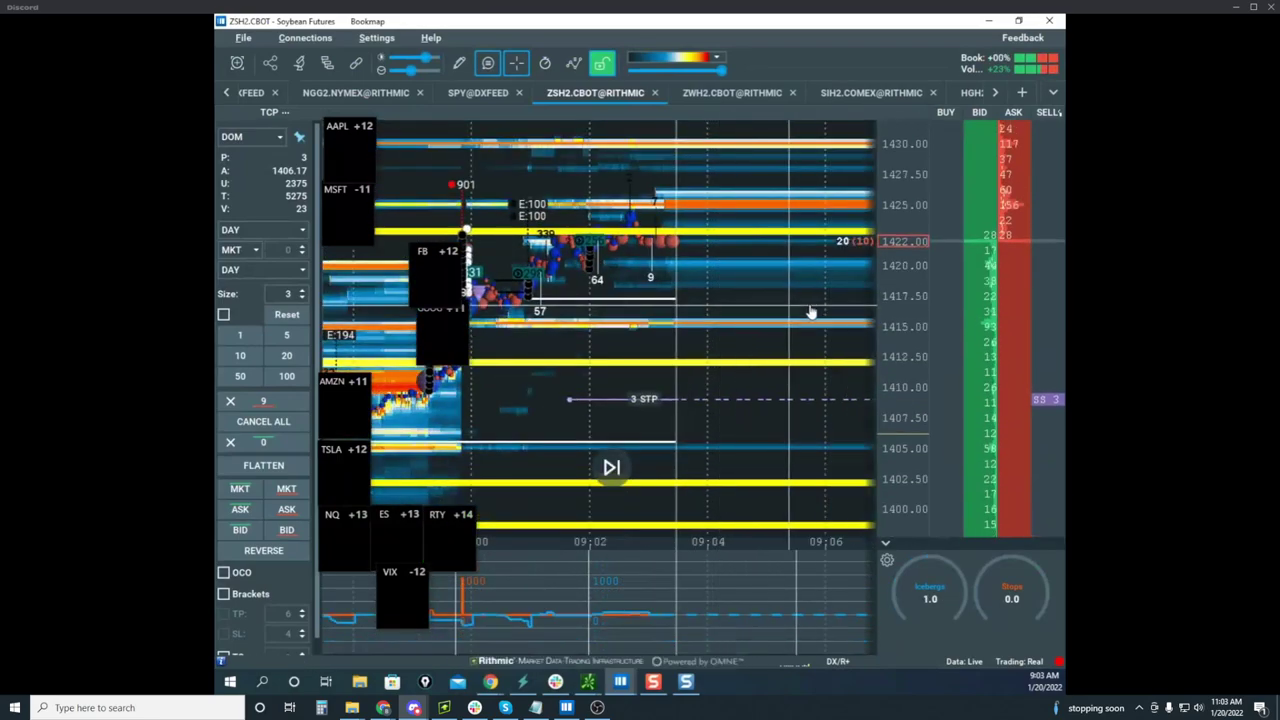
pyautogui.scroll(-2, 792, 296)
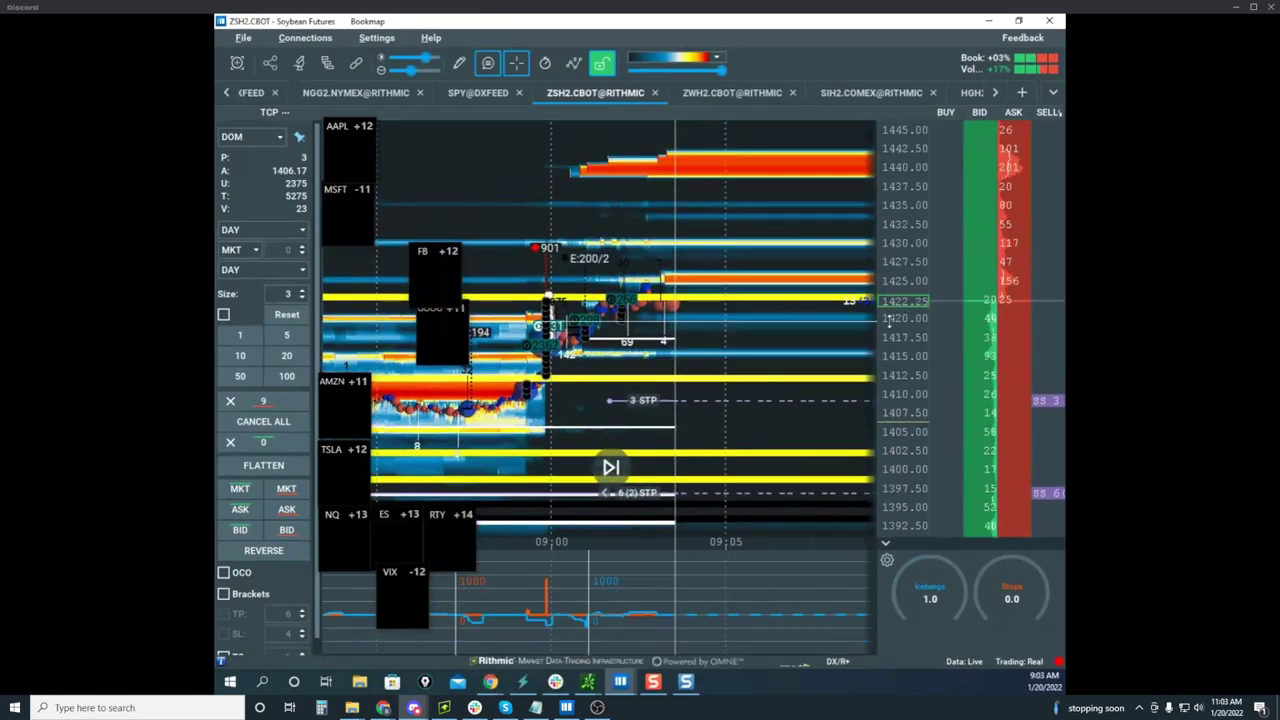
pyautogui.scroll(2, 892, 327)
pyautogui.moveTo(567, 441); pyautogui.dragTo(634, 354)
pyautogui.scroll(1, 634, 354)
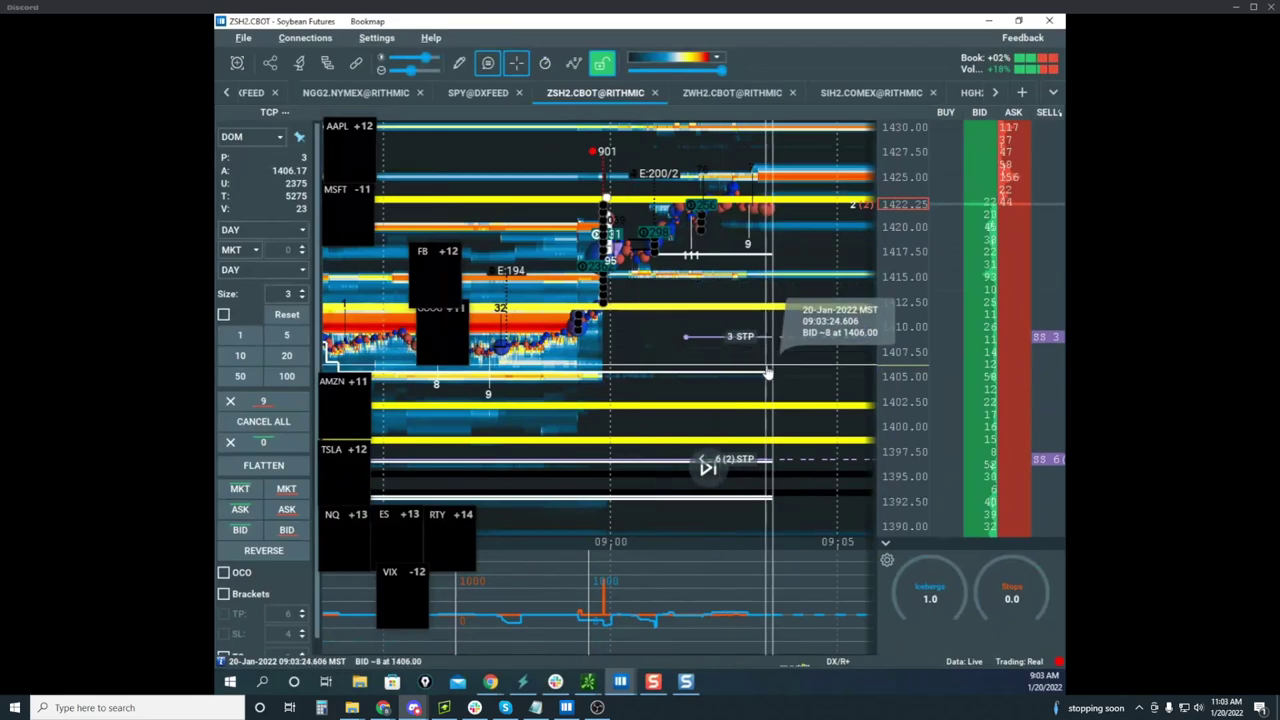
pyautogui.moveTo(622, 686)
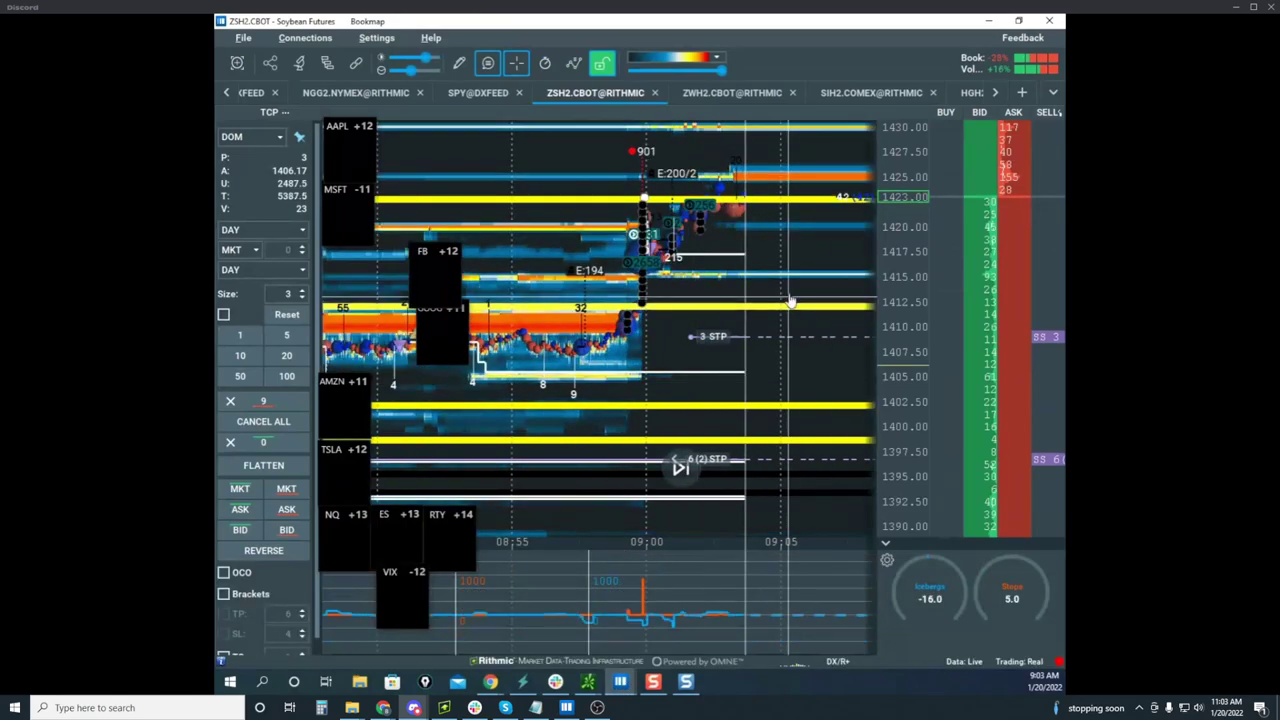
pyautogui.click(1045, 465)
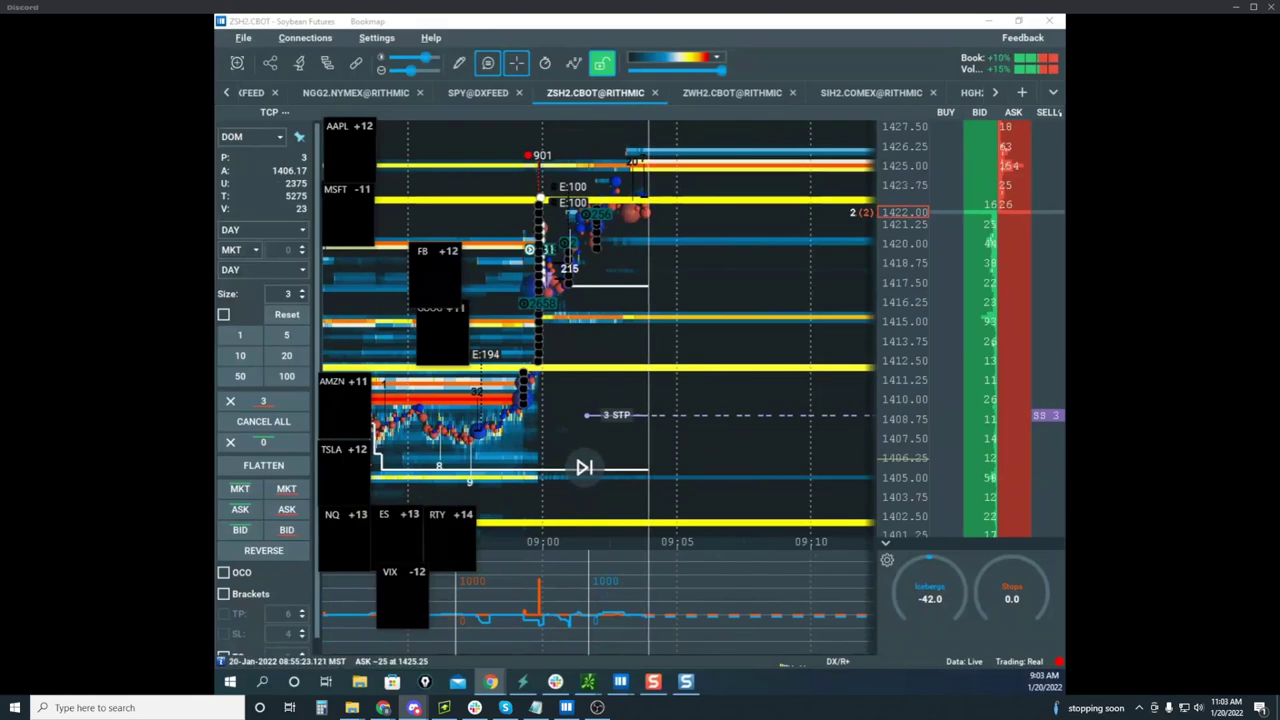
# Bring the browser window with the remote soybean chart back onto the screen and maximize it
pyautogui.moveTo(216, 166); pyautogui.dragTo(850, 114)
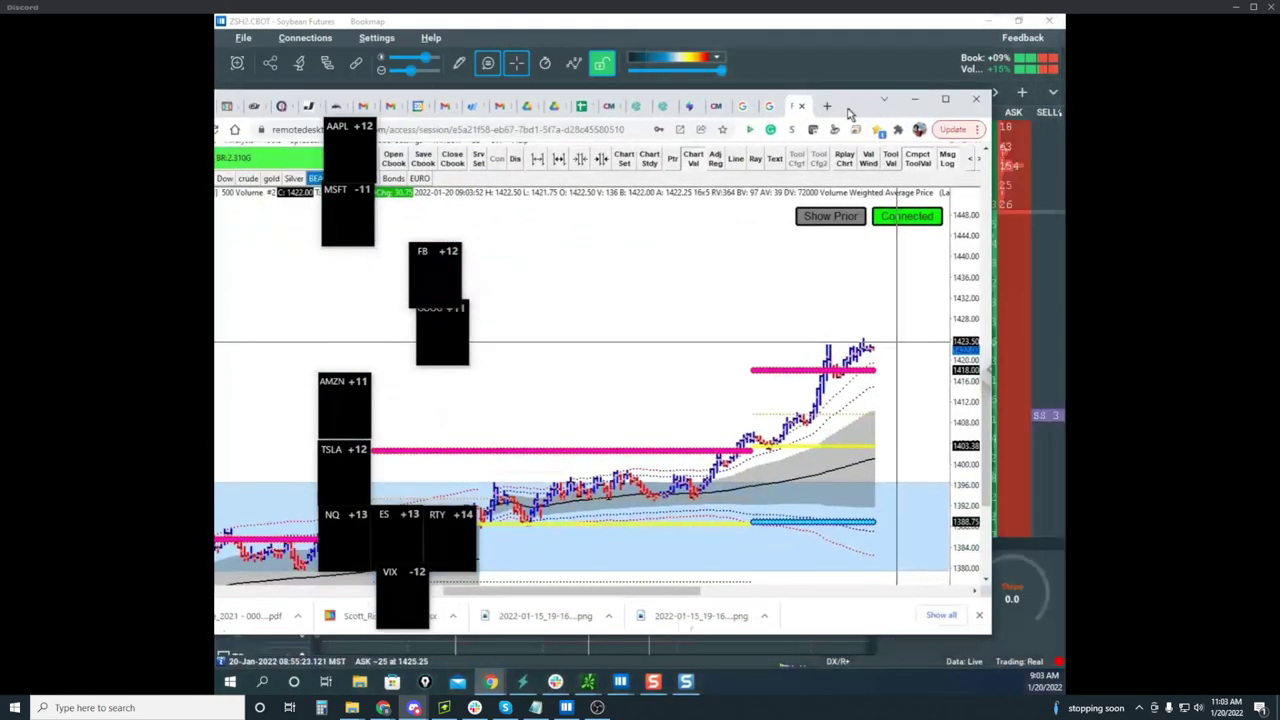
pyautogui.doubleClick(850, 113)
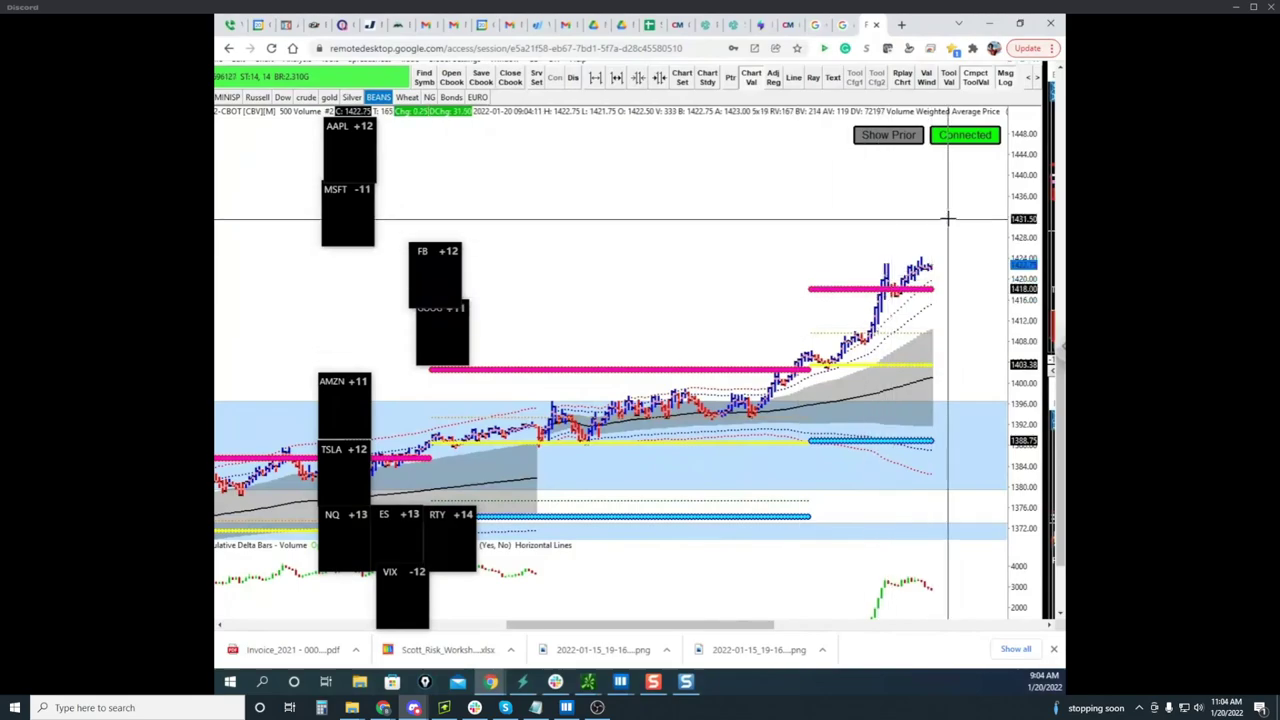
pyautogui.click(966, 137)
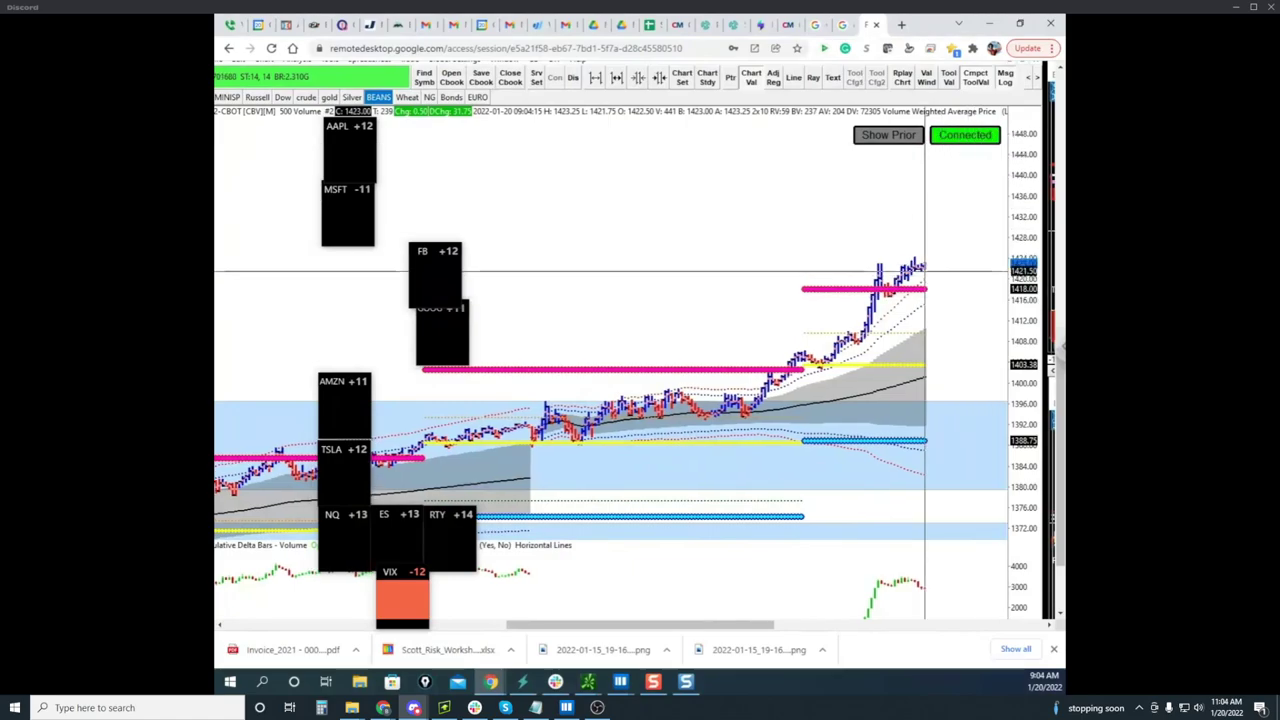
pyautogui.hotkey('ctrl', 'shift', '2')
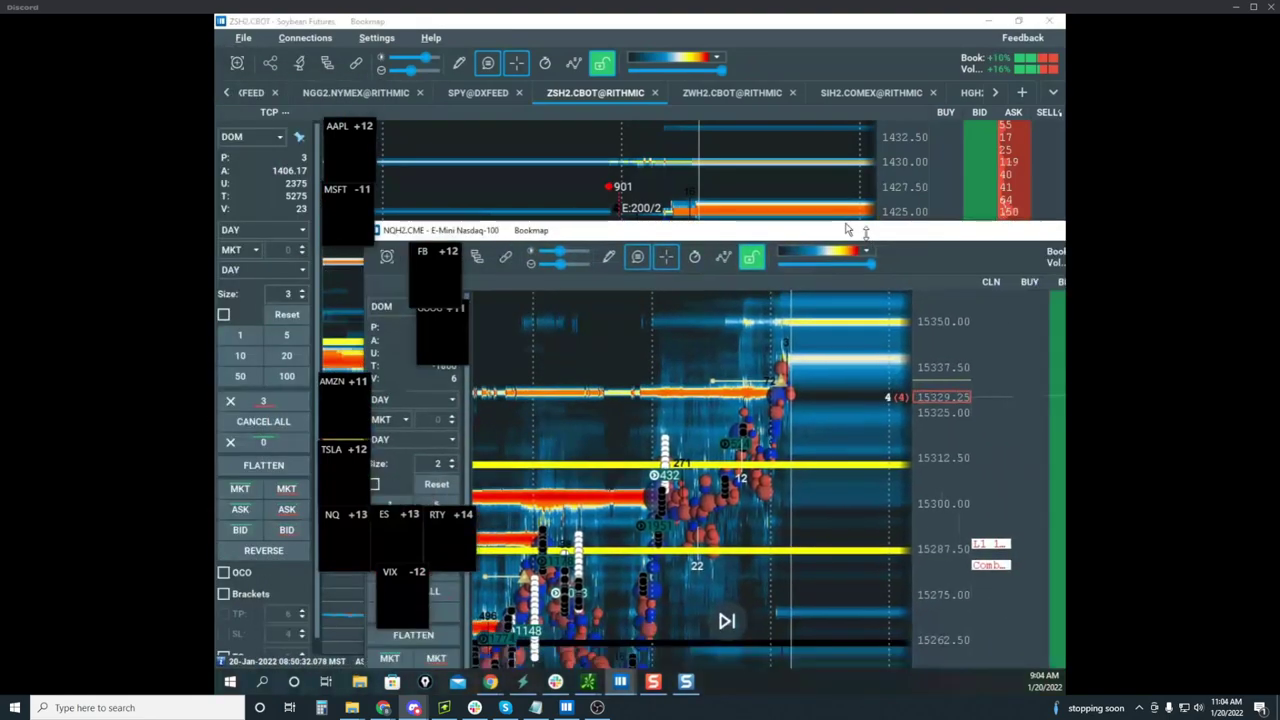
# Maximize the E-Mini Nasdaq-100 Bookmap window and place a 2-contract sell stop at about 15266
pyautogui.click(1020, 149)
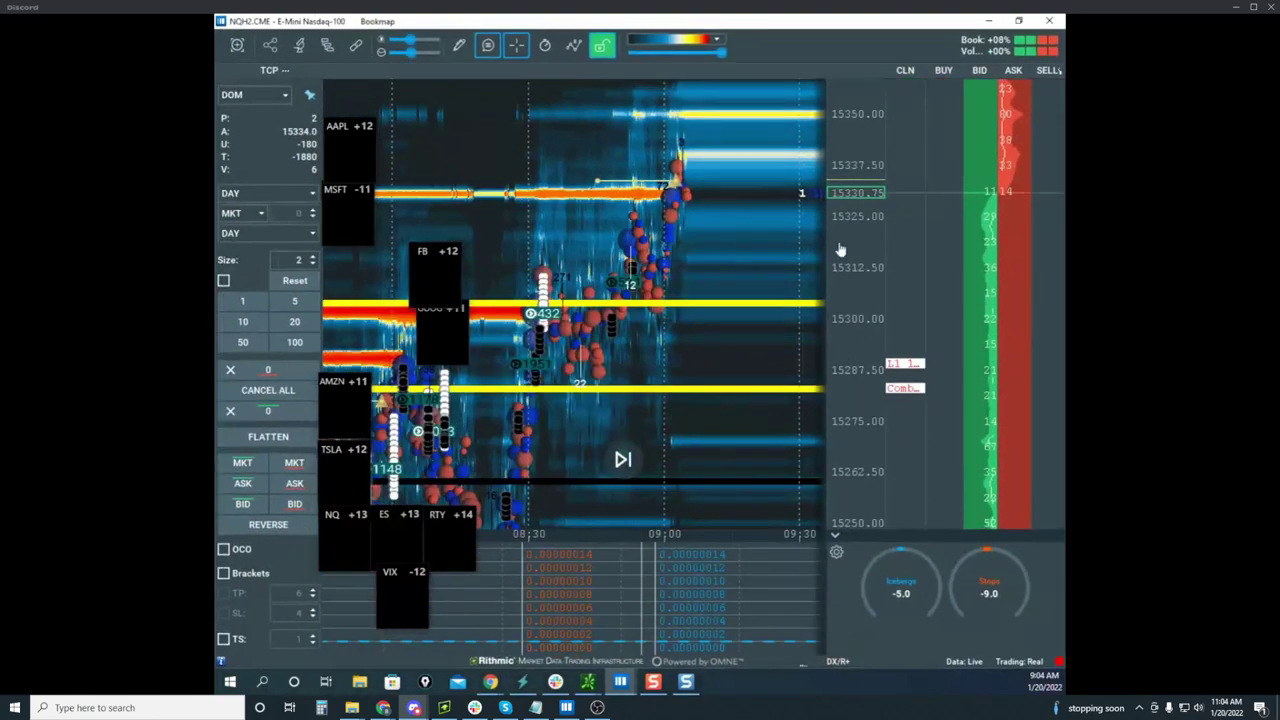
pyautogui.scroll(3, 790, 282)
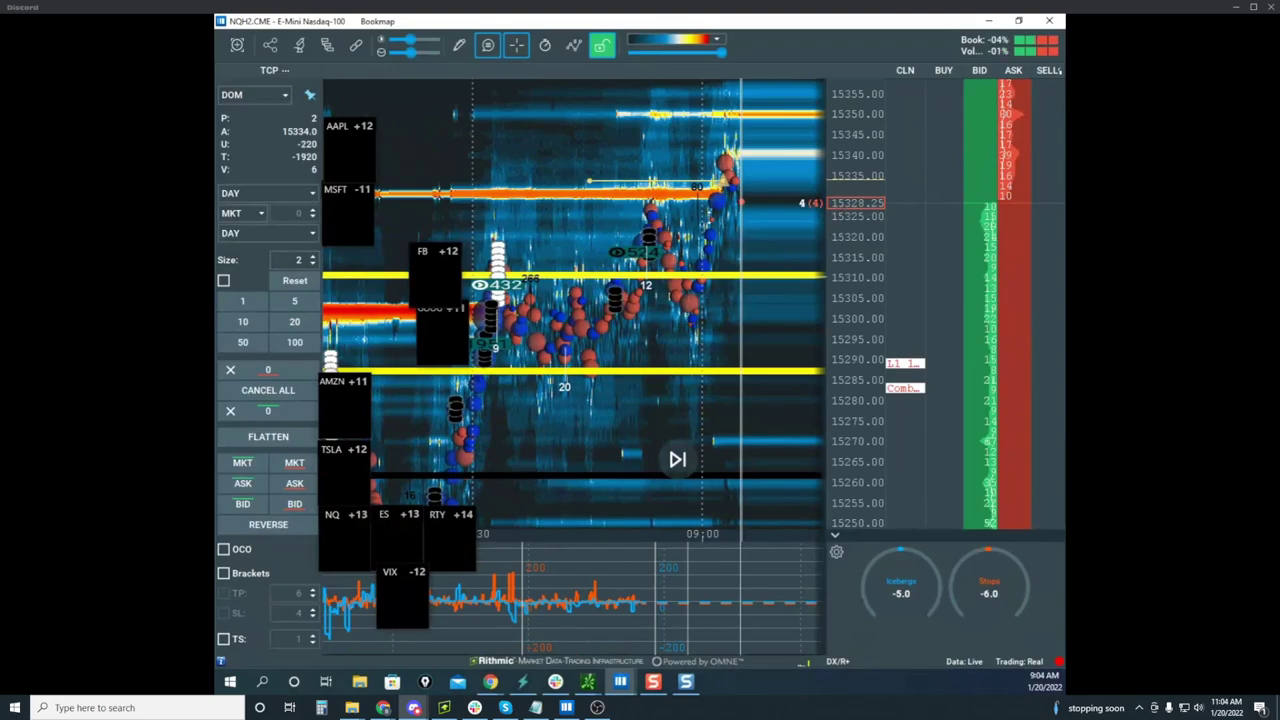
pyautogui.moveTo(748, 319); pyautogui.dragTo(715, 278)
pyautogui.scroll(2, 847, 243)
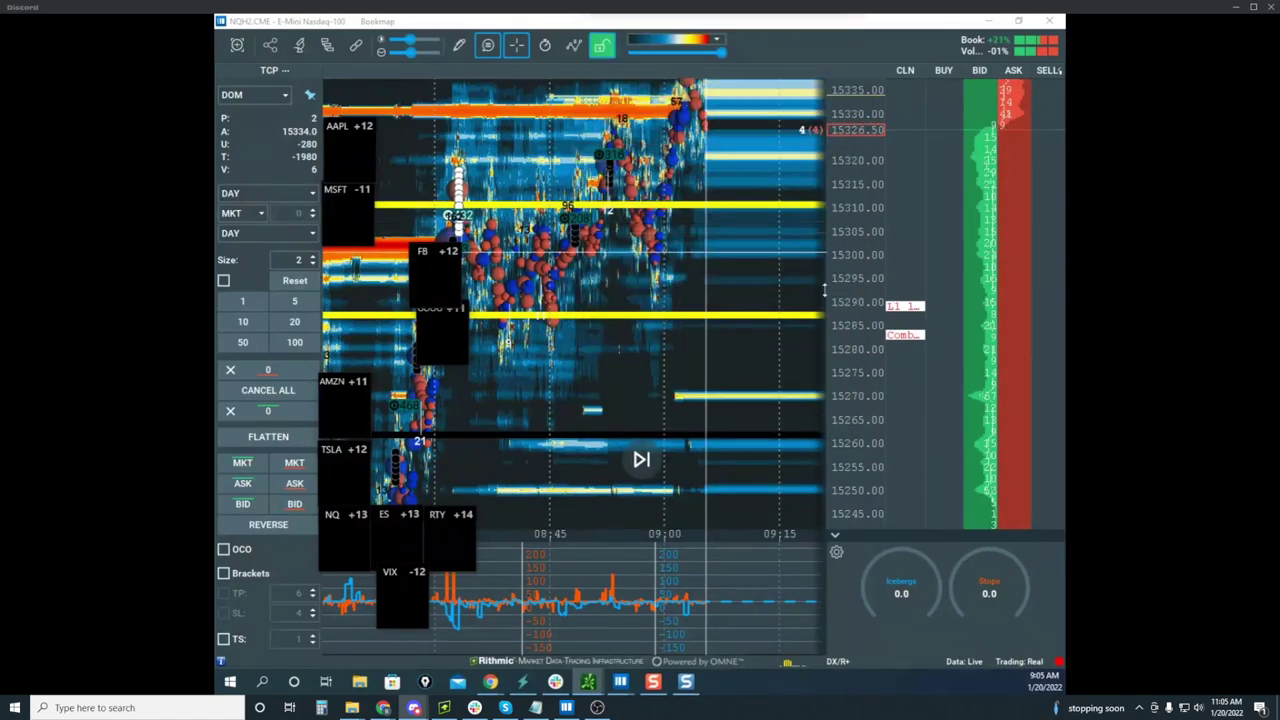
pyautogui.scroll(5, 846, 303)
pyautogui.moveTo(802, 304); pyautogui.dragTo(766, 241)
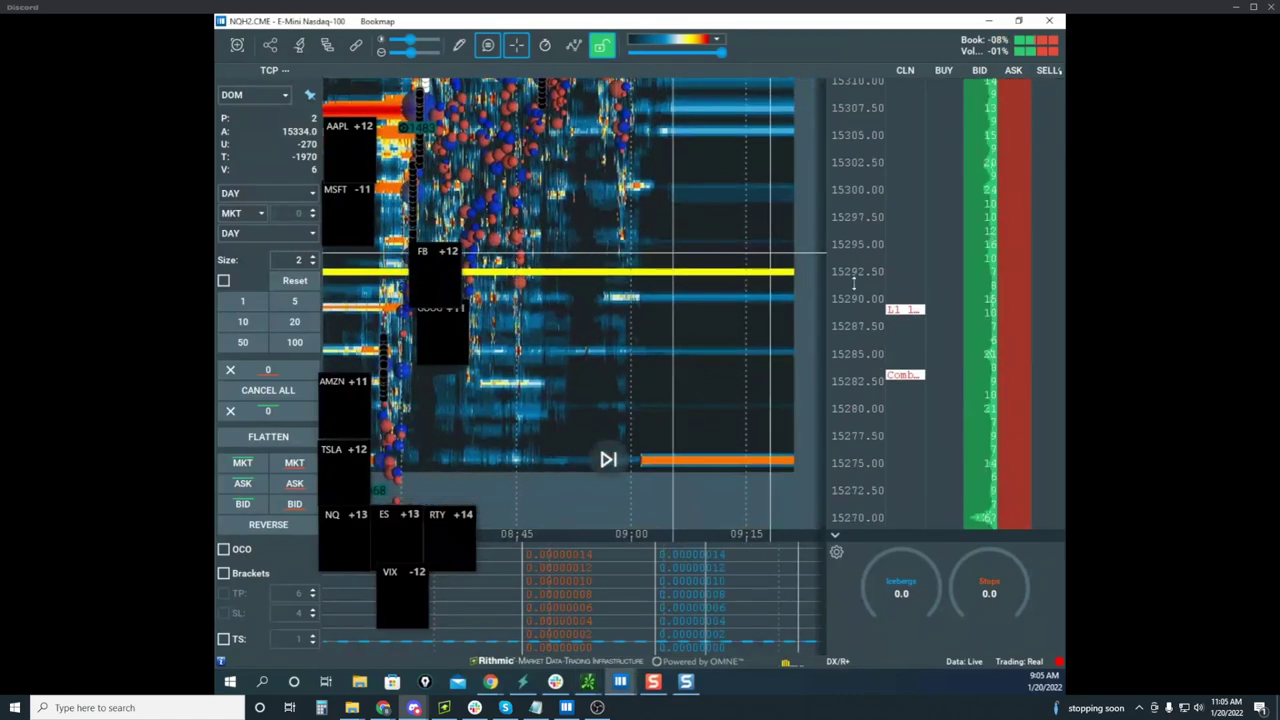
pyautogui.moveTo(855, 284); pyautogui.dragTo(855, 262)
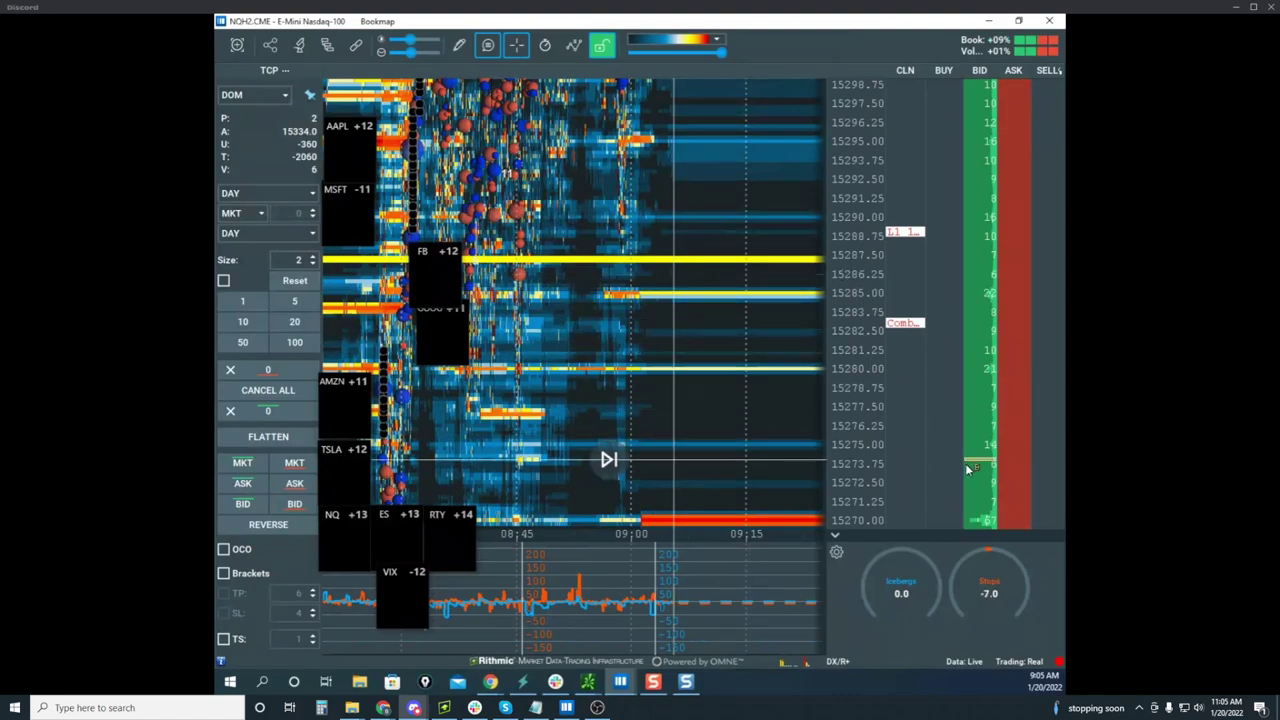
pyautogui.scroll(-2, 951, 437)
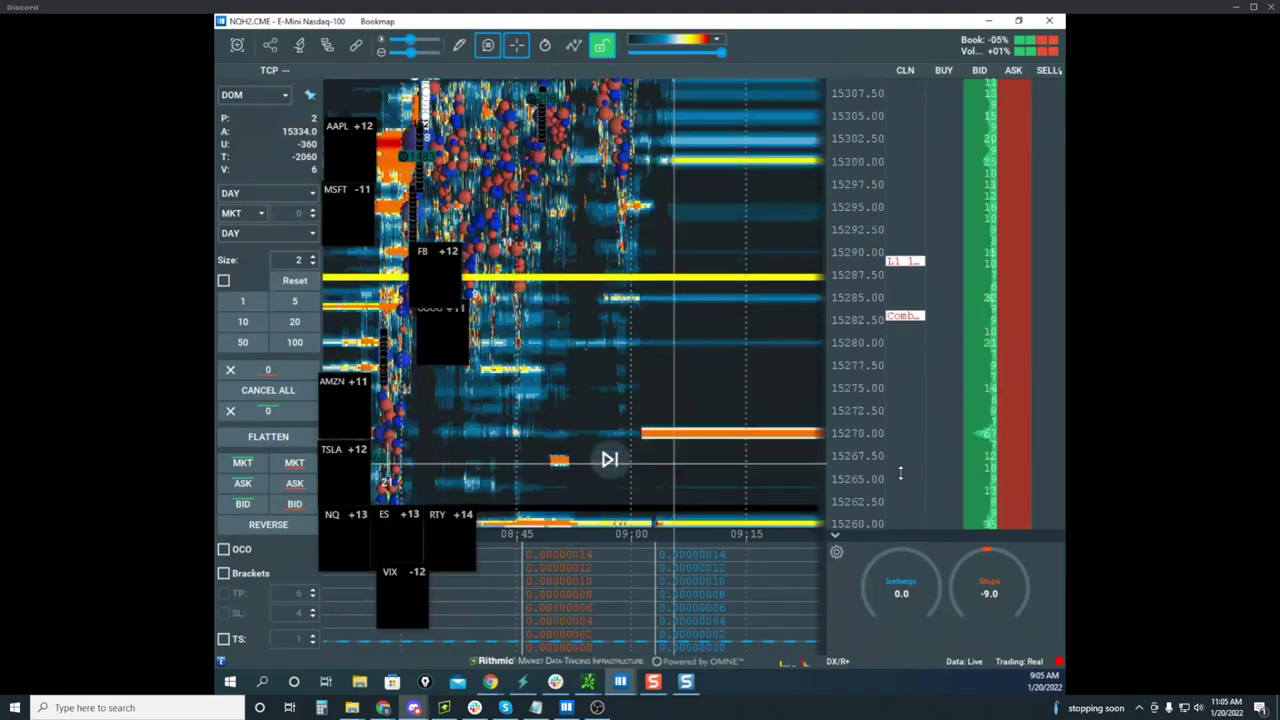
pyautogui.click(1007, 466)
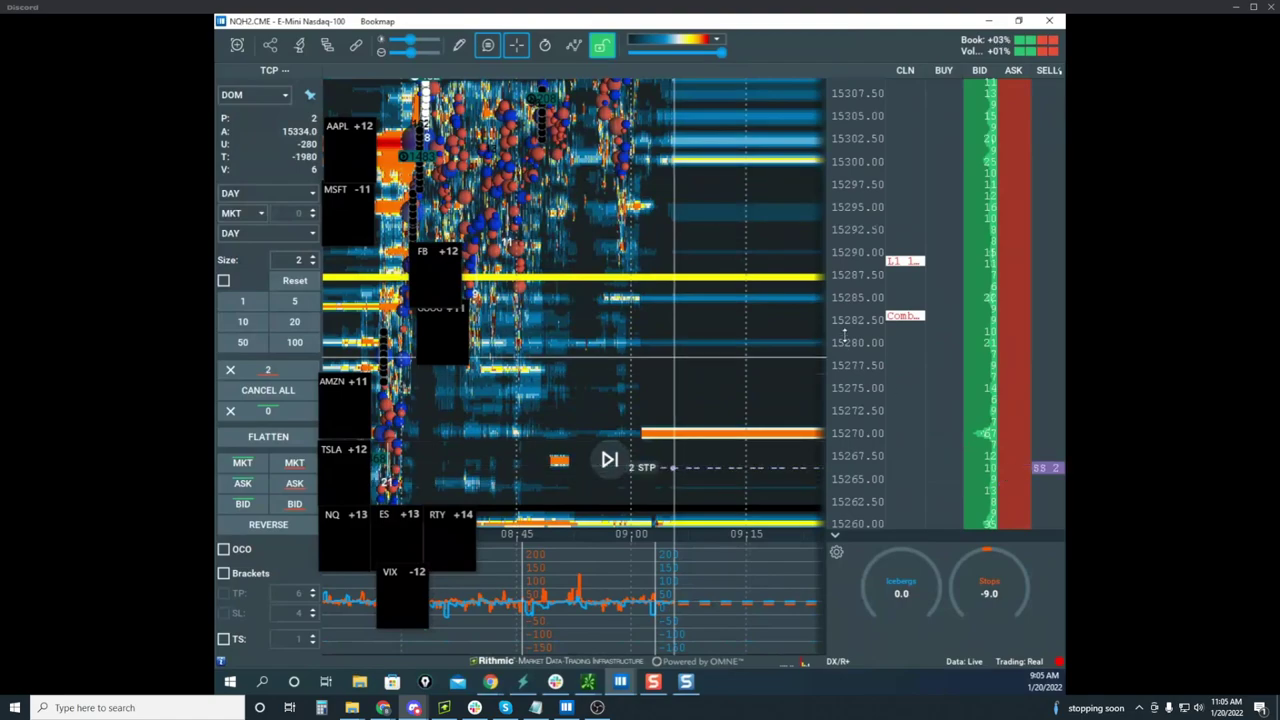
# Move the Nasdaq-100 window off the screen and bring up the Light Sweet Crude Oil heatmap
pyautogui.scroll(-4, 851, 319)
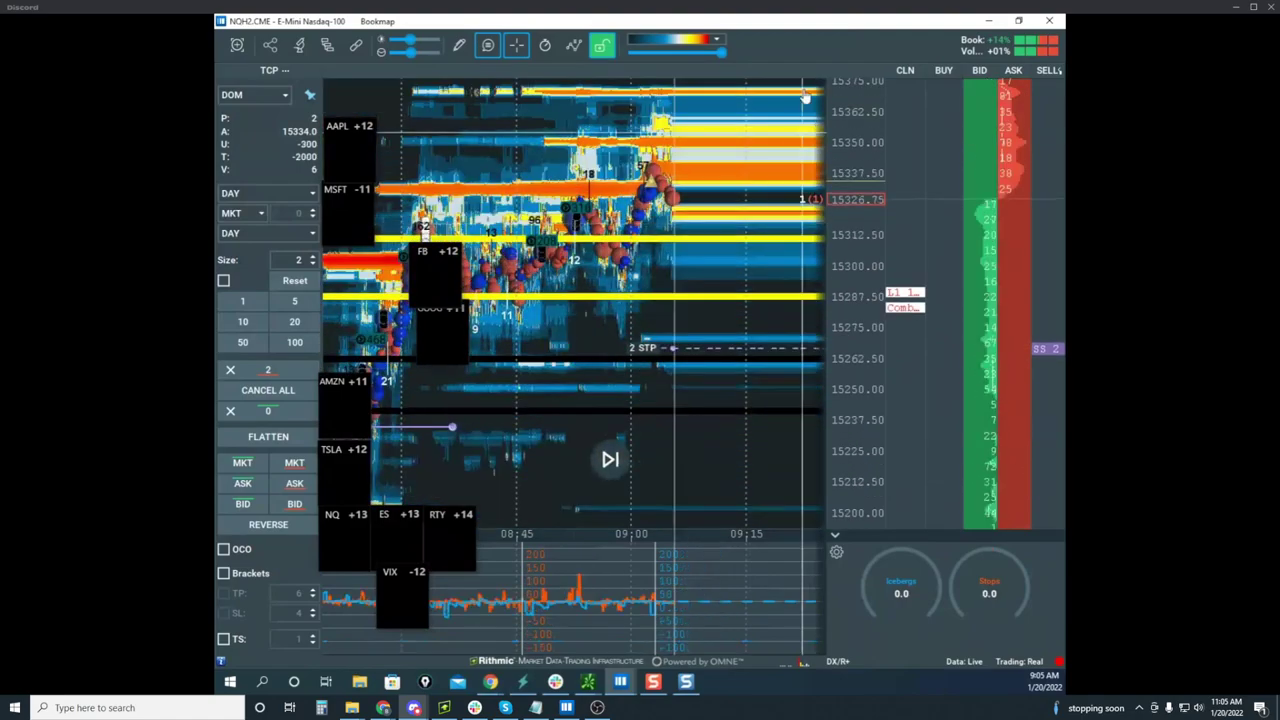
pyautogui.moveTo(714, 24); pyautogui.dragTo(415, 130)
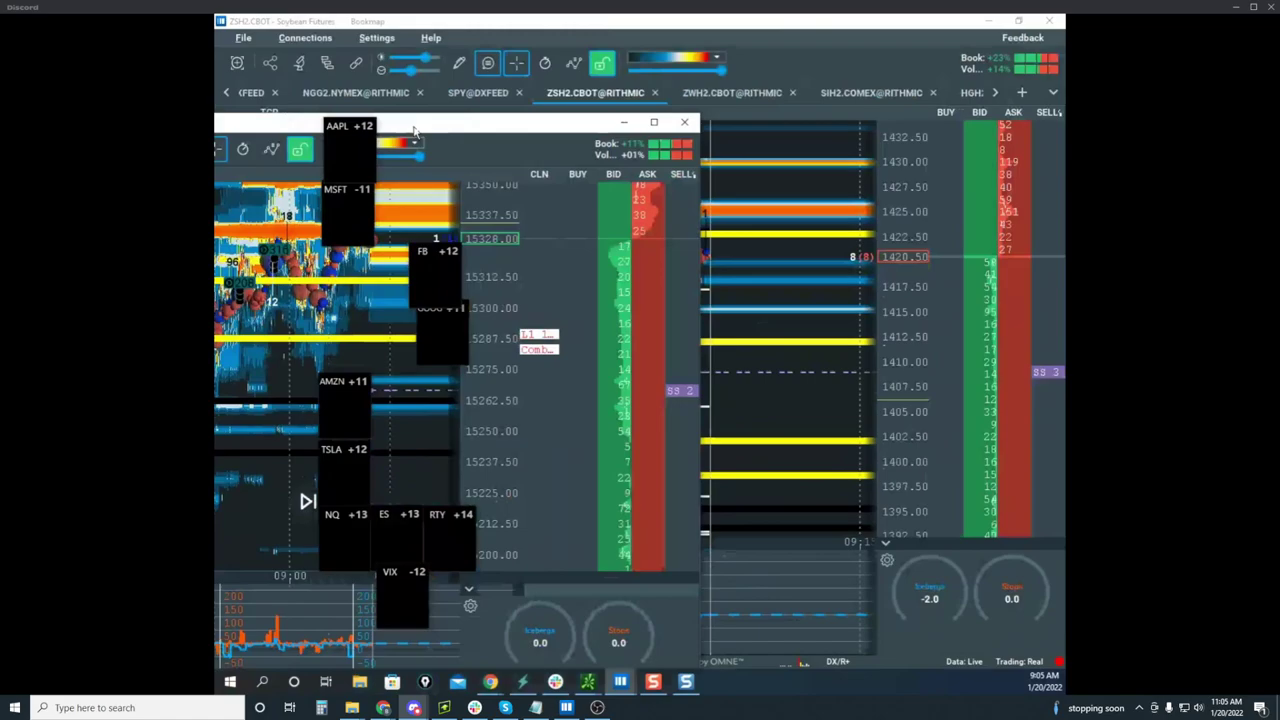
pyautogui.scroll(-3, 915, 150)
pyautogui.scroll(6, 915, 110)
pyautogui.scroll(4, 760, 178)
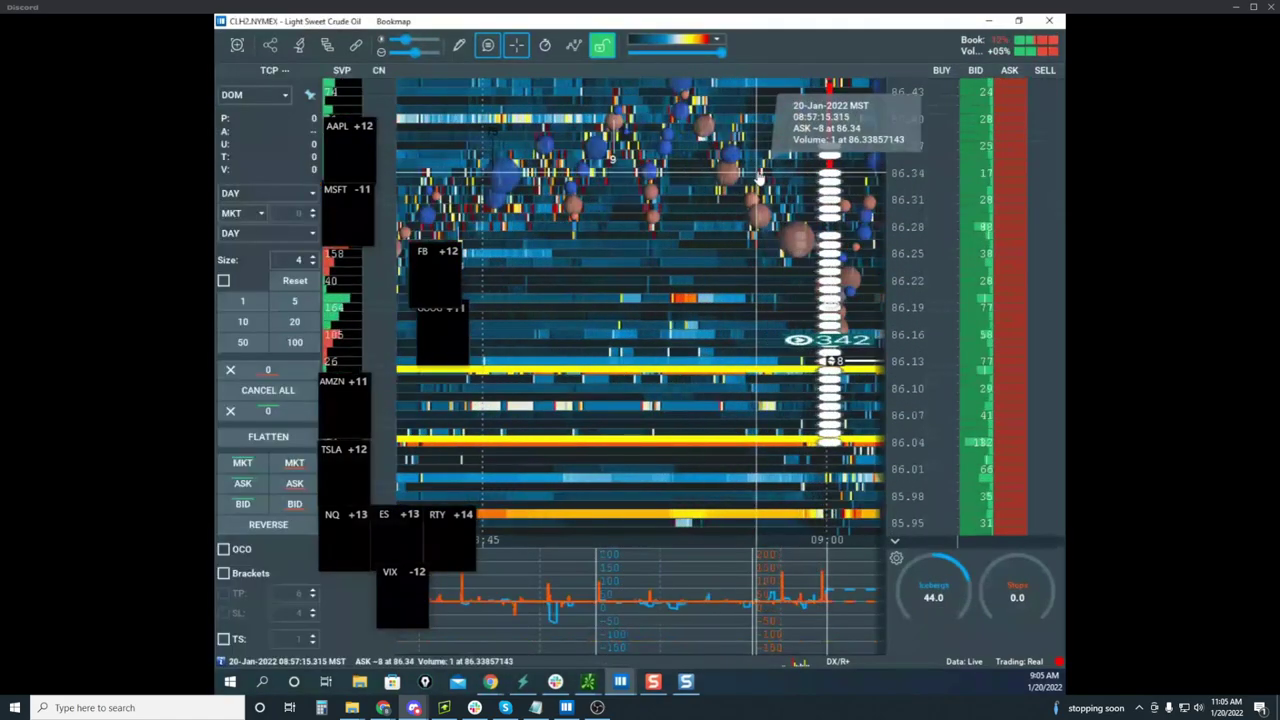
# Examine the crude oil heatmap around 09:00, including the stop and iceberg markers and the surrounding liquidity levels
pyautogui.scroll(2, 758, 180)
pyautogui.moveTo(766, 217); pyautogui.dragTo(652, 238)
pyautogui.scroll(3, 737, 241)
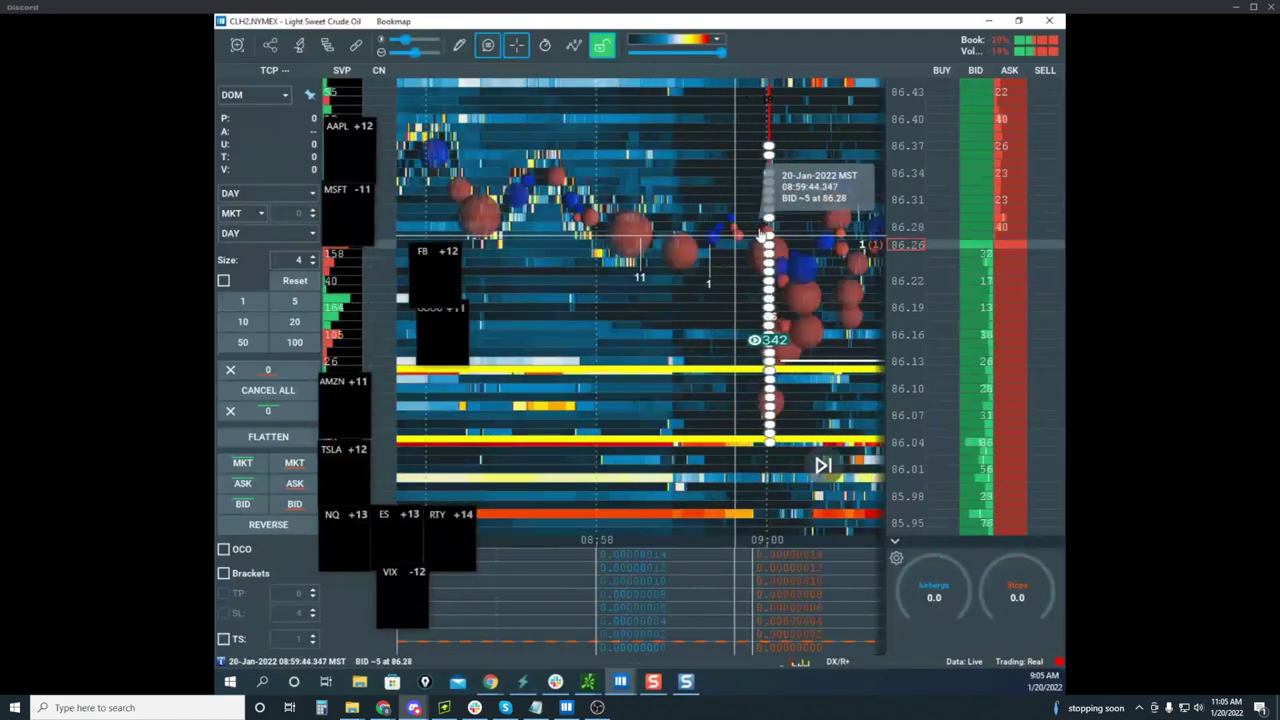
pyautogui.scroll(-5, 765, 225)
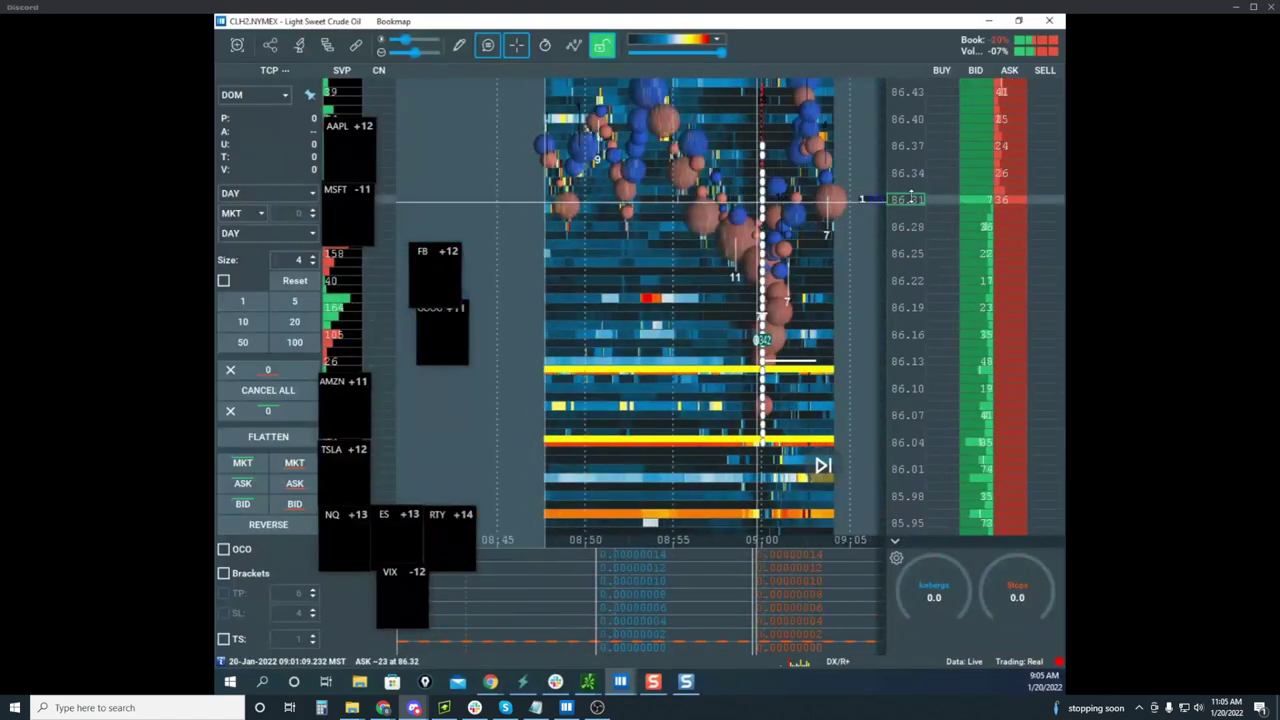
pyautogui.scroll(-5, 911, 200)
pyautogui.scroll(-3, 786, 209)
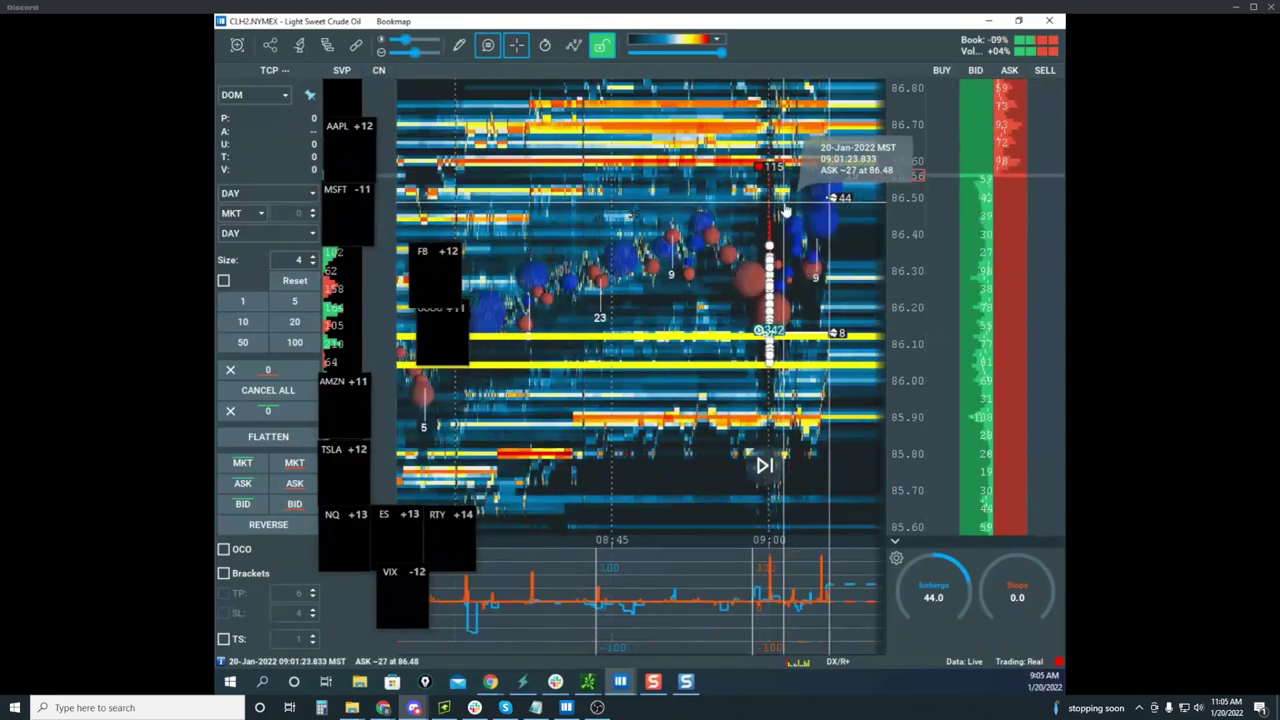
pyautogui.scroll(-3, 786, 209)
pyautogui.scroll(3, 903, 217)
pyautogui.moveTo(822, 106); pyautogui.dragTo(711, 94)
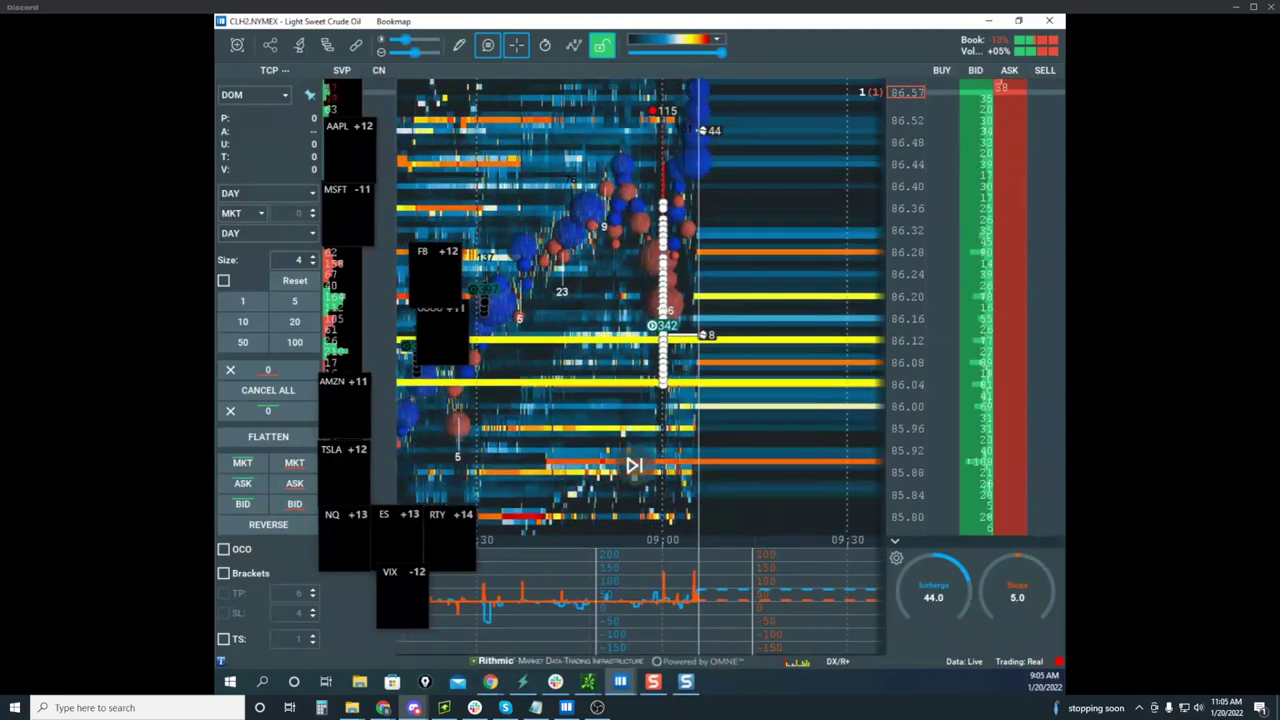
pyautogui.moveTo(912, 270); pyautogui.dragTo(947, 388)
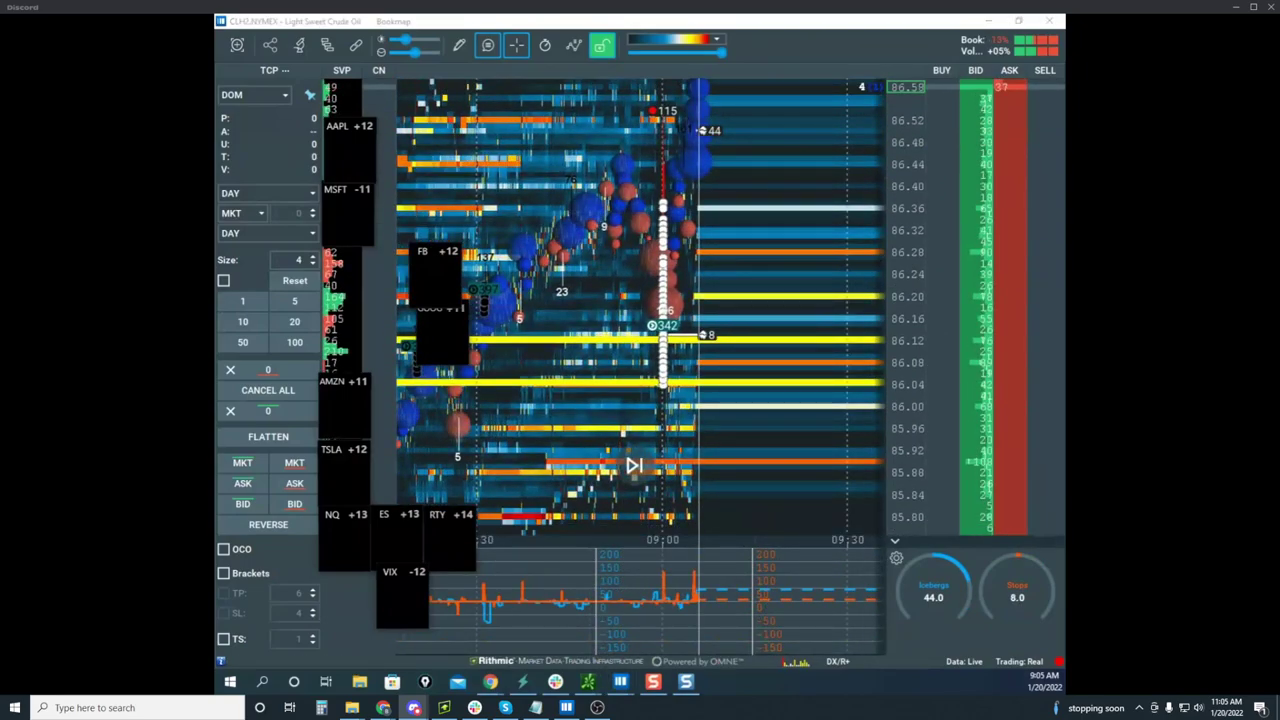
# Bring up the E-mini Russell 2000 heatmap and inspect the price action and resting liquidity after 09:00
pyautogui.moveTo(486, 338); pyautogui.dragTo(603, 154)
pyautogui.moveTo(682, 338)
pyautogui.mouseDown()
pyautogui.moveTo(660, 312)
pyautogui.moveTo(738, 16)
pyautogui.mouseUp()
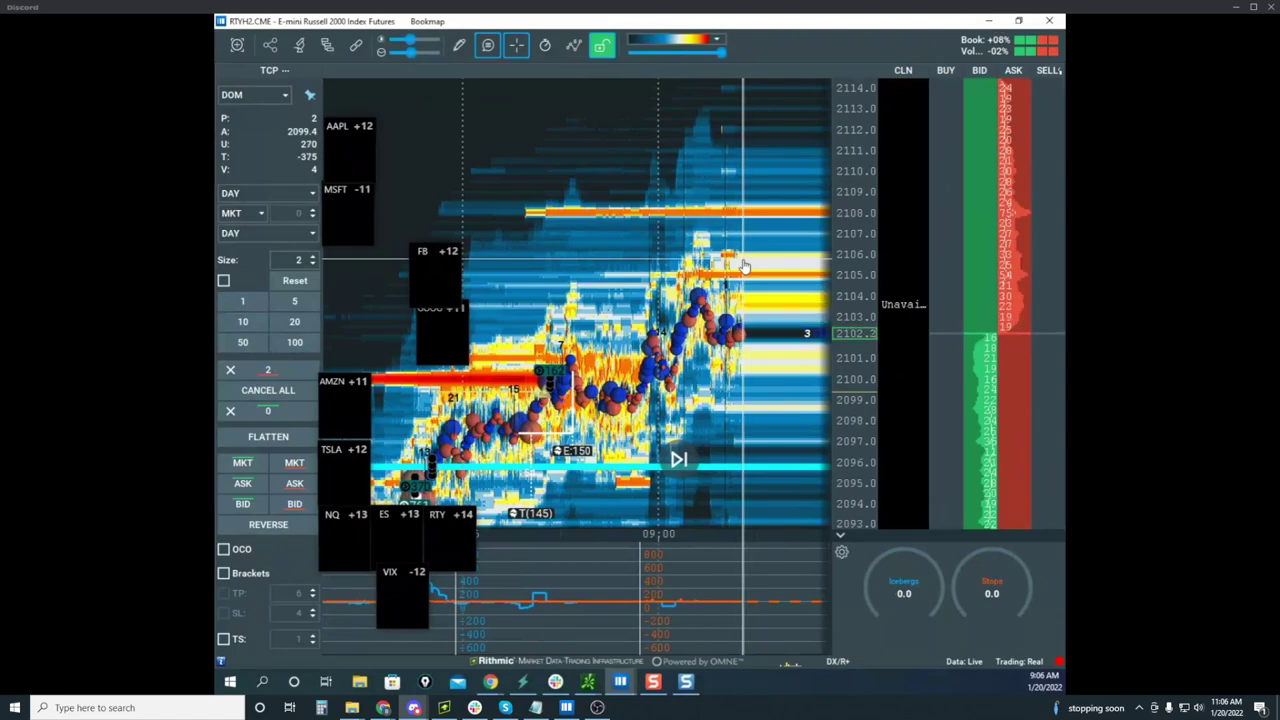
pyautogui.moveTo(721, 267); pyautogui.dragTo(714, 209)
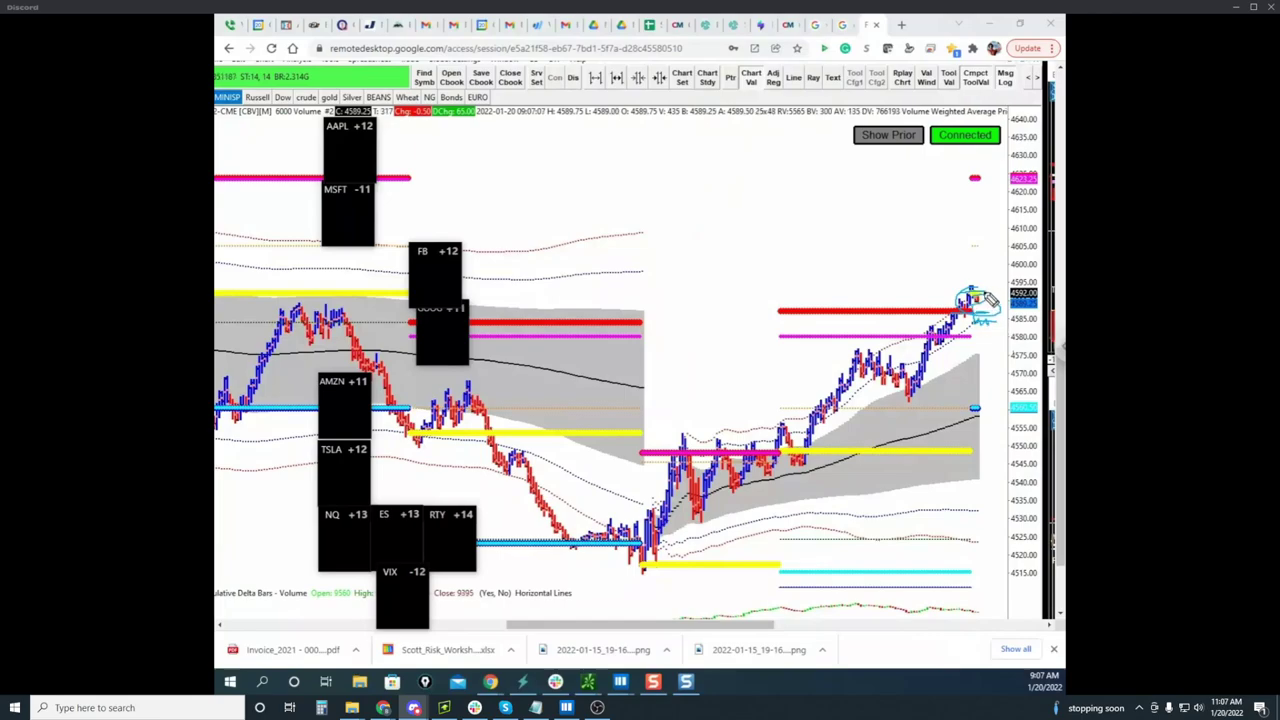
# Sketch an upside path to the 4623.25 level and a downside path below 4585 on the MINISP chart, and clear the drawings
pyautogui.moveTo(985, 293)
pyautogui.mouseDown()
pyautogui.moveTo(996, 158)
pyautogui.moveTo(1012, 184)
pyautogui.mouseUp()
pyautogui.moveTo(987, 307); pyautogui.dragTo(990, 336)
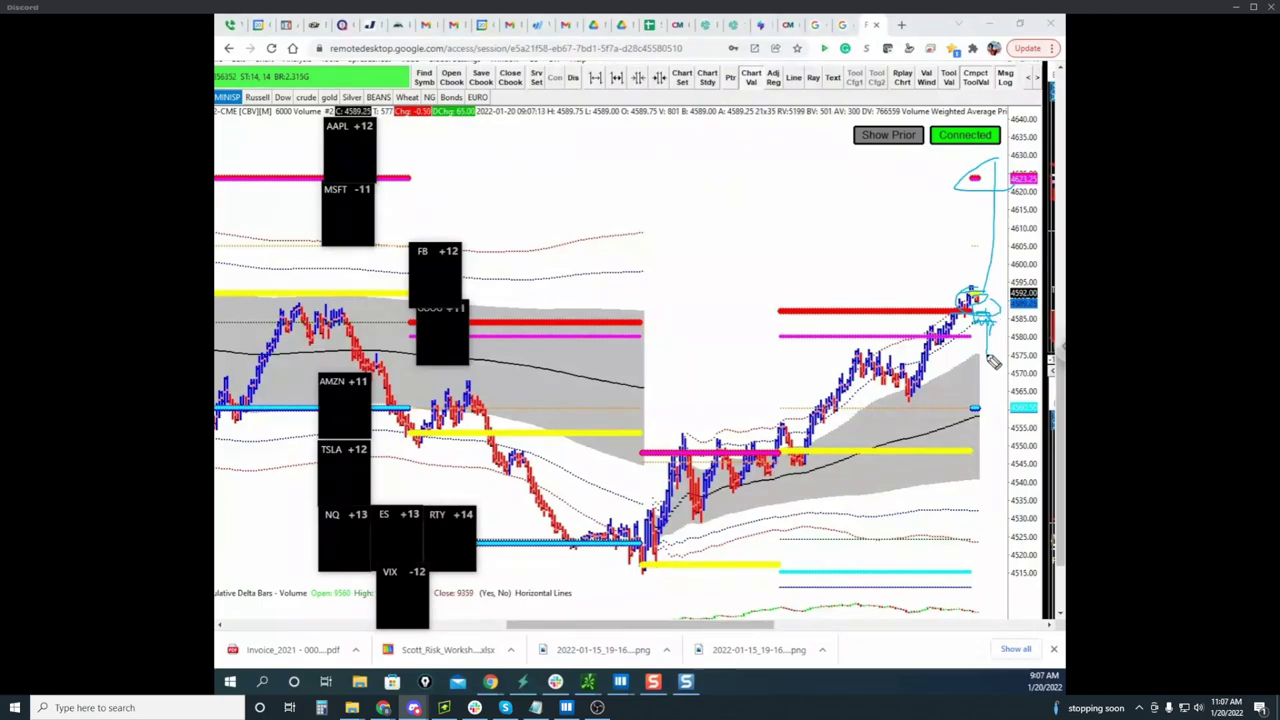
pyautogui.moveTo(990, 328)
pyautogui.mouseDown()
pyautogui.moveTo(1000, 428)
pyautogui.moveTo(995, 392)
pyautogui.mouseUp()
pyautogui.press('Escape')
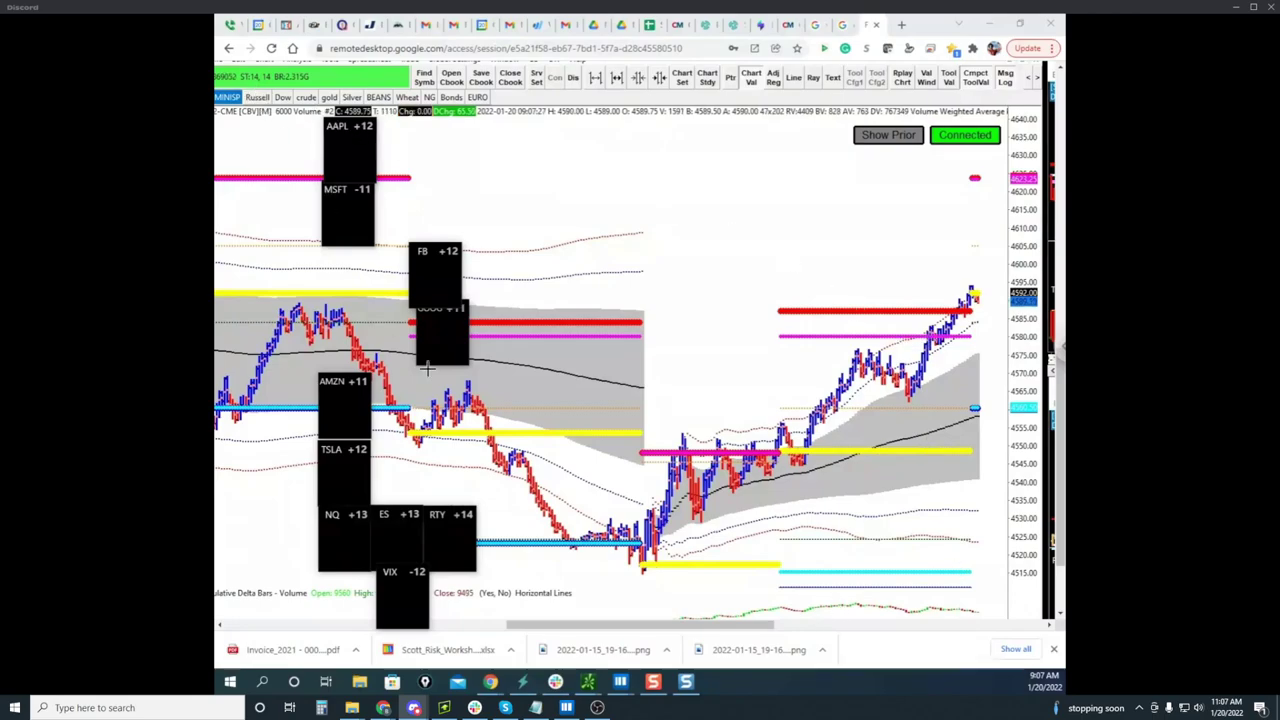
# Shift the remote chart view sideways to reveal the NQ chart tab
pyautogui.moveTo(703, 624); pyautogui.dragTo(694, 628)
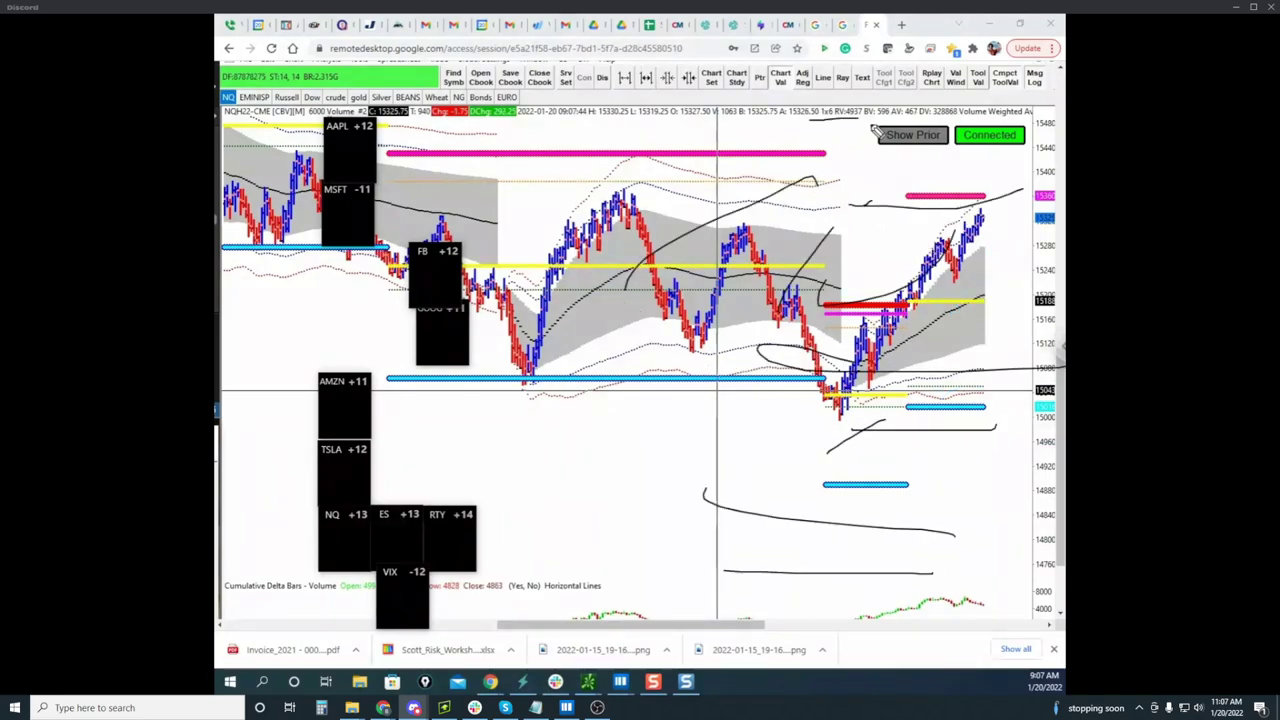
# Mark multiple price levels with freehand lines across the recent swings on the NQ chart, from about 15300 down to about 14780
pyautogui.moveTo(813, 228); pyautogui.dragTo(998, 235)
pyautogui.moveTo(829, 245); pyautogui.dragTo(926, 252)
pyautogui.moveTo(792, 290); pyautogui.dragTo(1018, 286)
pyautogui.moveTo(805, 341); pyautogui.dragTo(1010, 388)
pyautogui.moveTo(790, 431); pyautogui.dragTo(978, 438)
pyautogui.moveTo(781, 471); pyautogui.dragTo(896, 514)
pyautogui.moveTo(790, 535); pyautogui.dragTo(944, 555)
pyautogui.moveTo(863, 494); pyautogui.dragTo(925, 489)
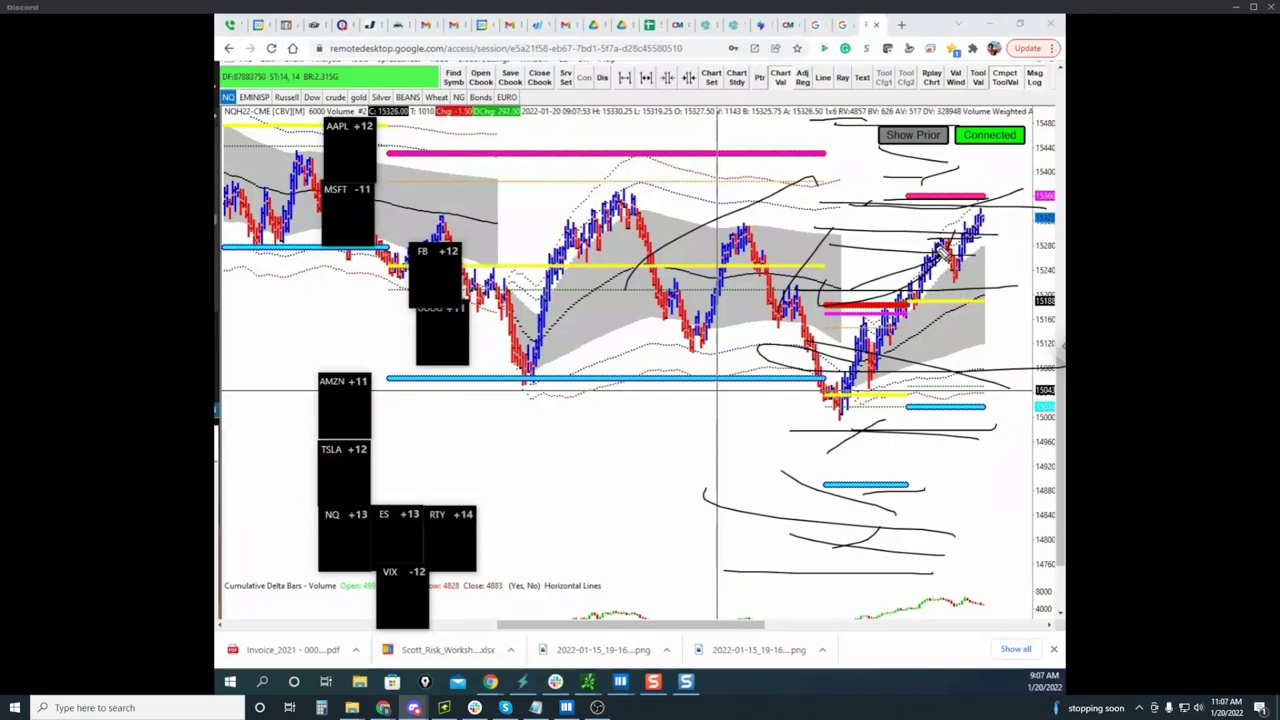
# Mark the current price area and sketch a peak over the cumulative delta on the NQ chart, cross out the markings, and clear all drawings
pyautogui.moveTo(976, 240); pyautogui.dragTo(1050, 235)
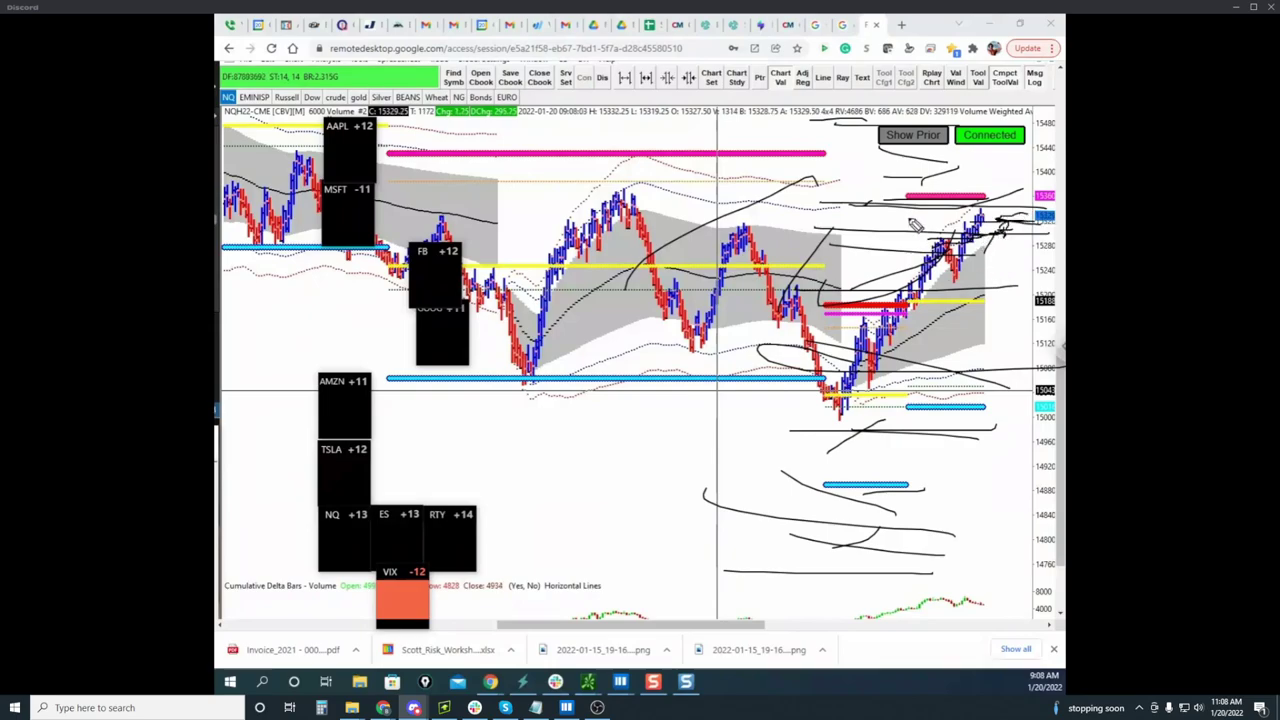
pyautogui.moveTo(948, 610); pyautogui.dragTo(1025, 592)
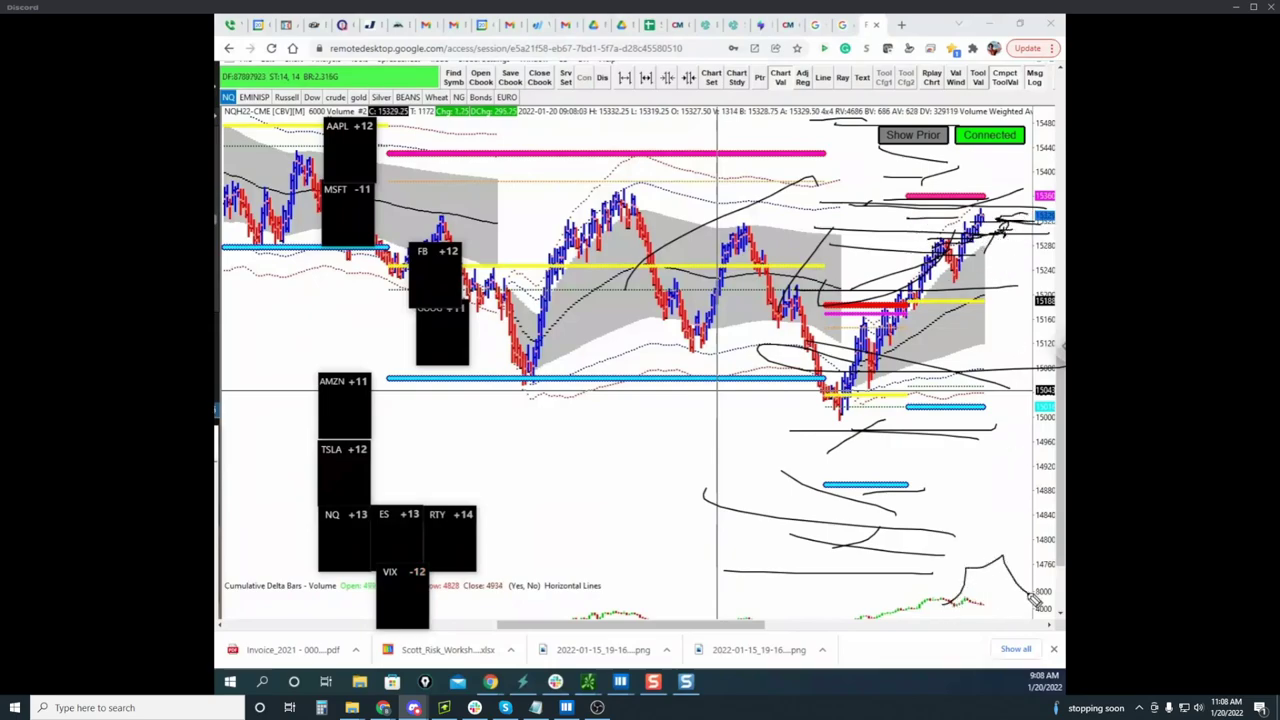
pyautogui.moveTo(955, 565)
pyautogui.mouseDown()
pyautogui.moveTo(895, 520)
pyautogui.moveTo(915, 540)
pyautogui.mouseUp()
pyautogui.moveTo(808, 65); pyautogui.dragTo(1040, 580)
pyautogui.moveTo(725, 625); pyautogui.dragTo(995, 330)
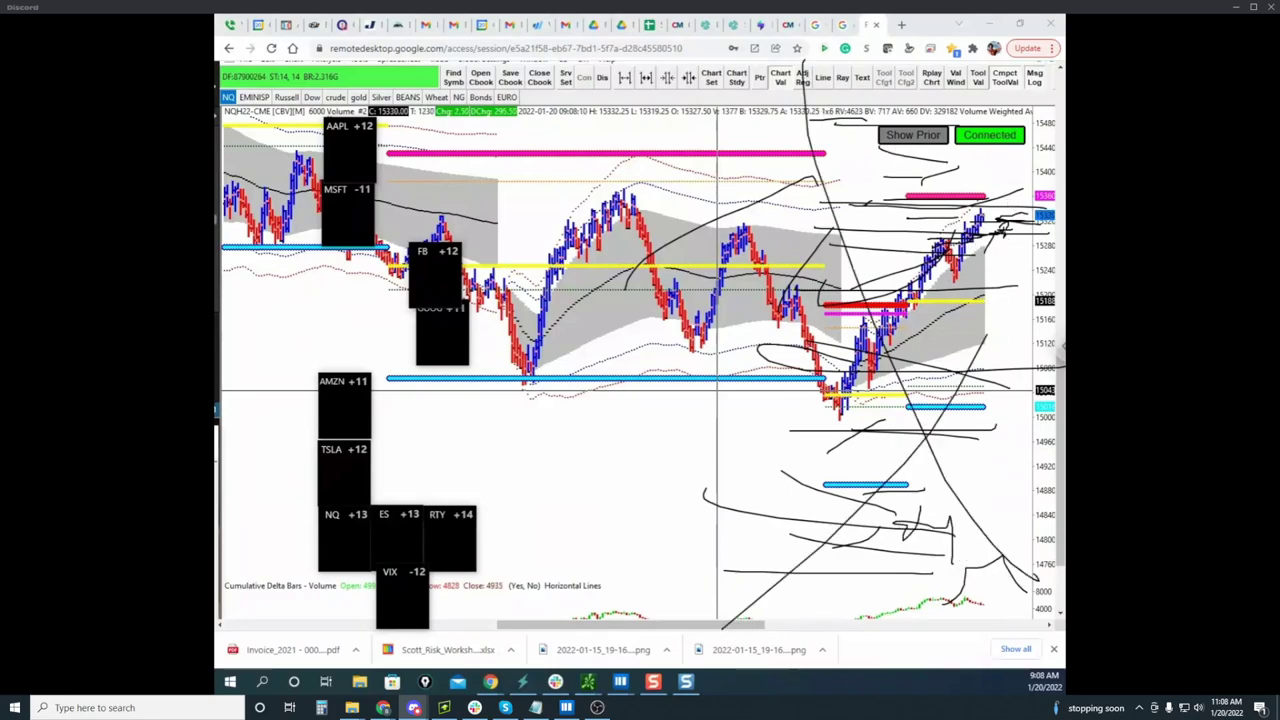
pyautogui.press('Escape')
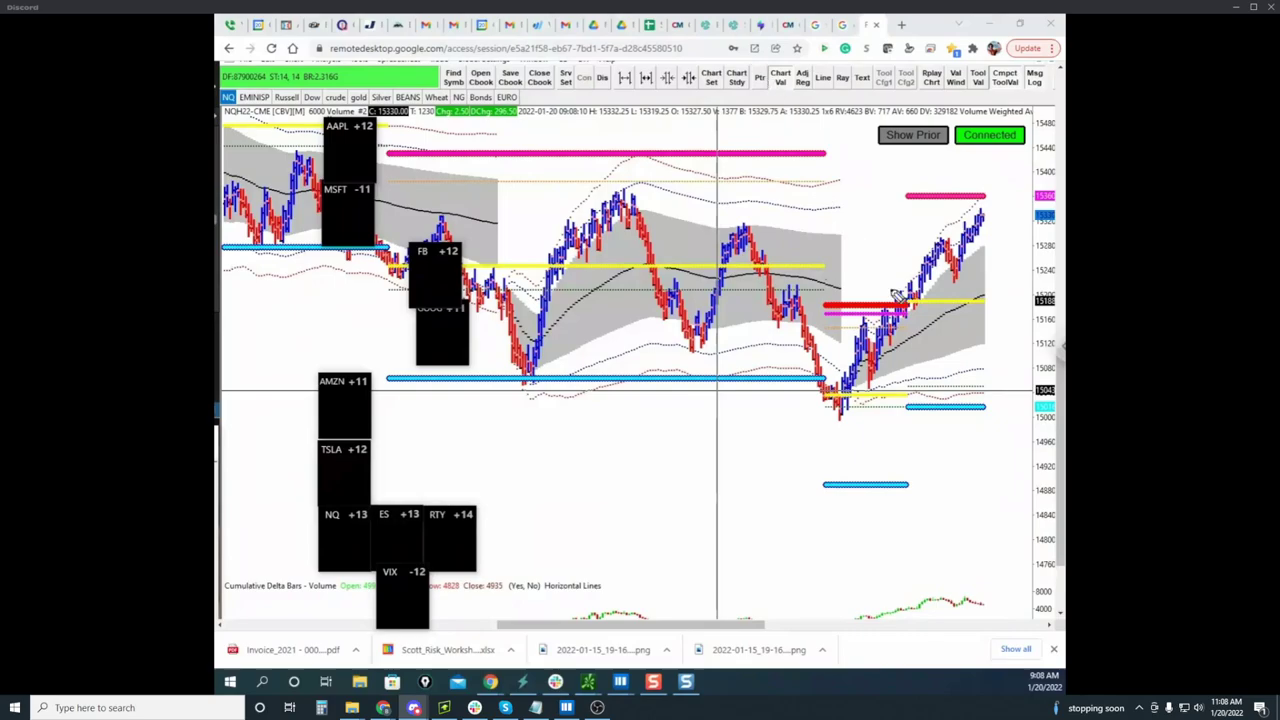
# Circle the latest NQ rally and its upper part near the pink line, underline the yellow level, and clear the drawings
pyautogui.moveTo(985, 198); pyautogui.dragTo(1062, 222)
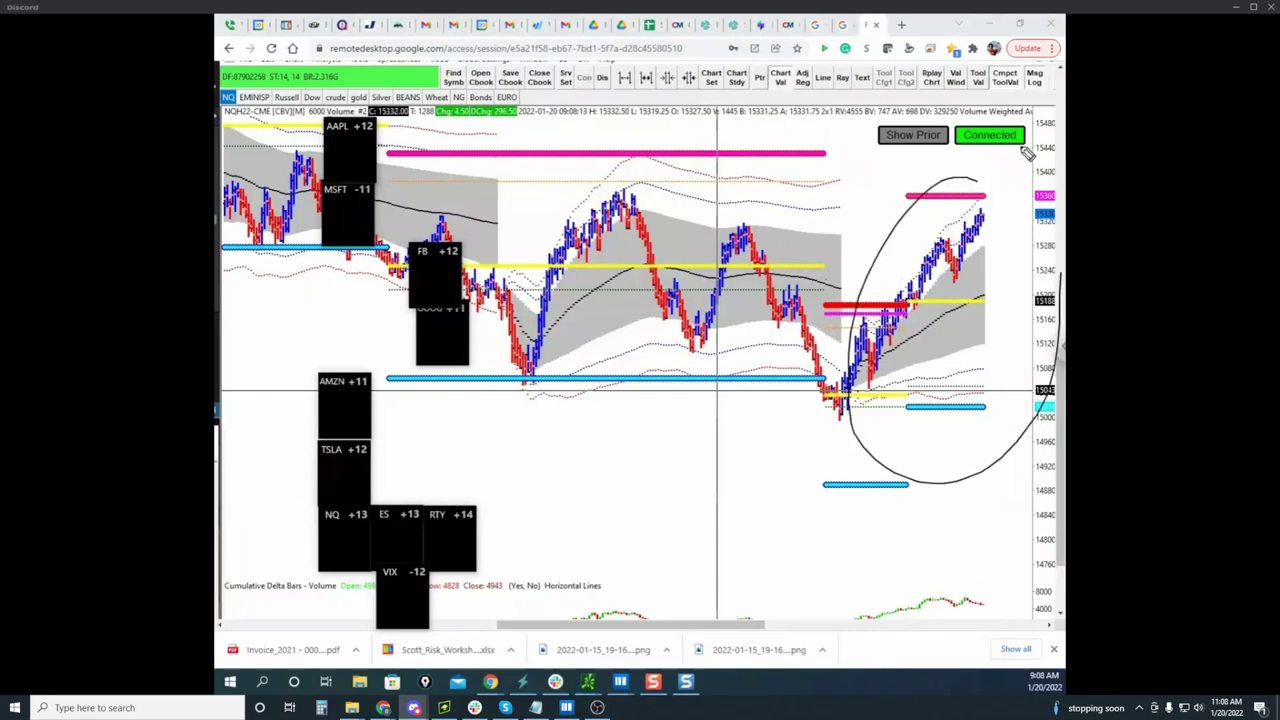
pyautogui.moveTo(985, 158)
pyautogui.mouseDown()
pyautogui.moveTo(900, 256)
pyautogui.moveTo(1032, 211)
pyautogui.mouseUp()
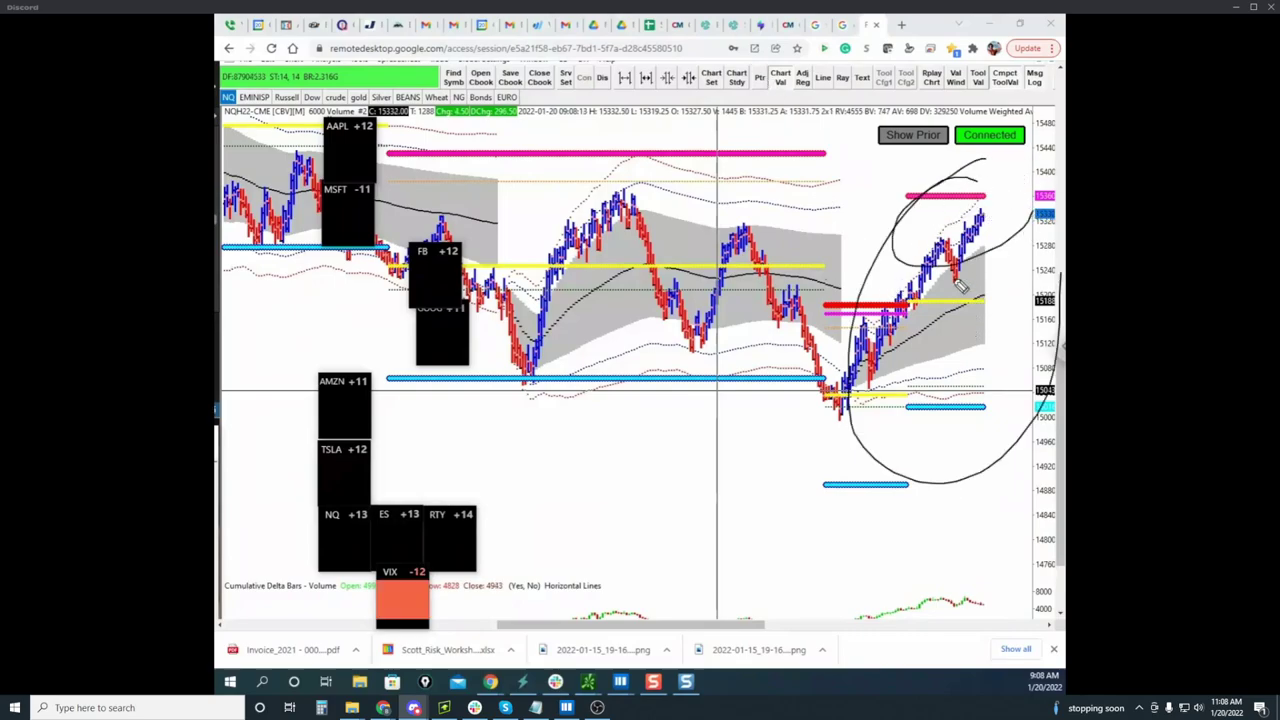
pyautogui.moveTo(923, 303); pyautogui.dragTo(967, 301)
pyautogui.press('Escape')
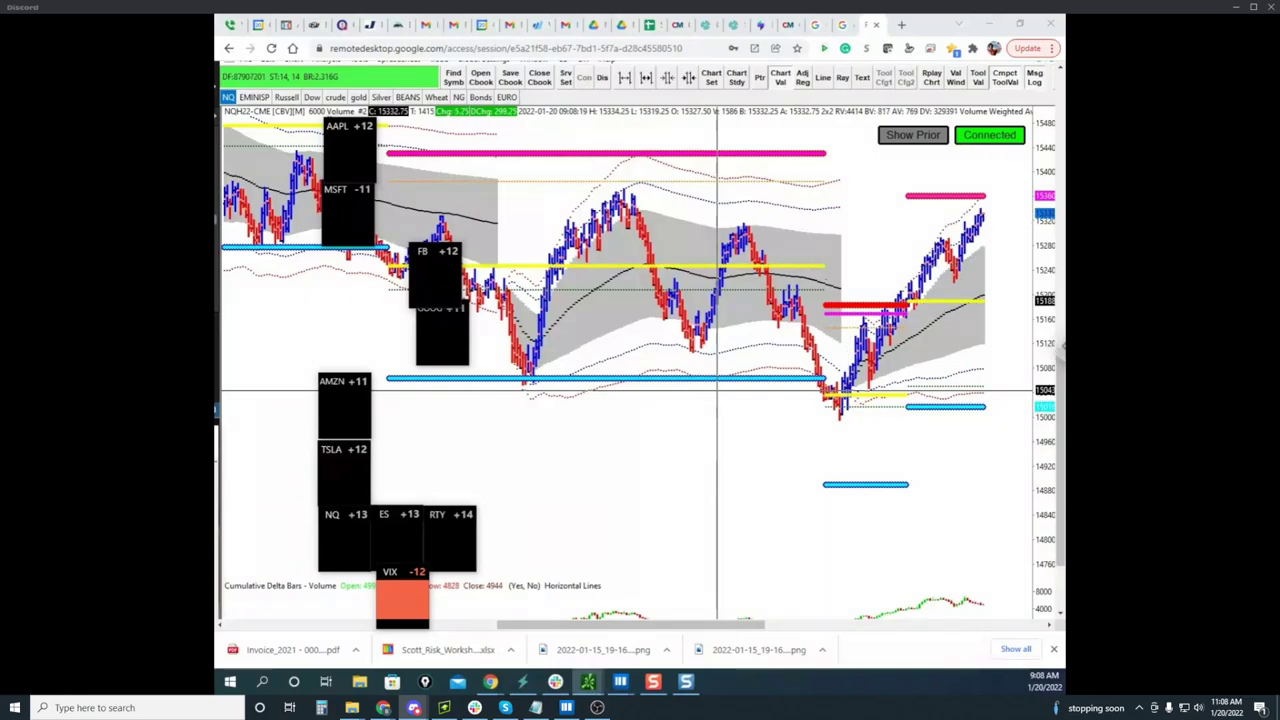
# On the thinkorswim /ES hourly chart, box the recent consolidation around 4560 to 4600, sketch an upside path to about 4785, and clear the drawings
pyautogui.moveTo(245, 356); pyautogui.dragTo(636, 174)
pyautogui.click(712, 176)
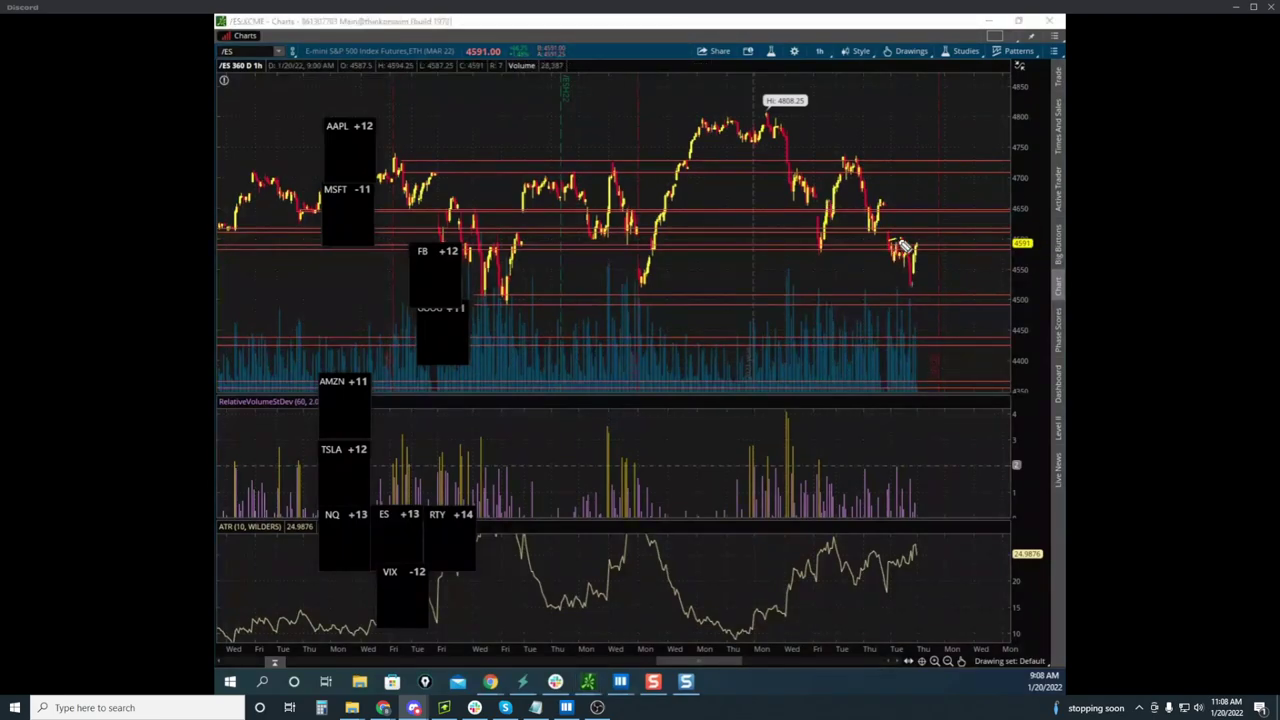
pyautogui.moveTo(897, 263); pyautogui.dragTo(890, 239)
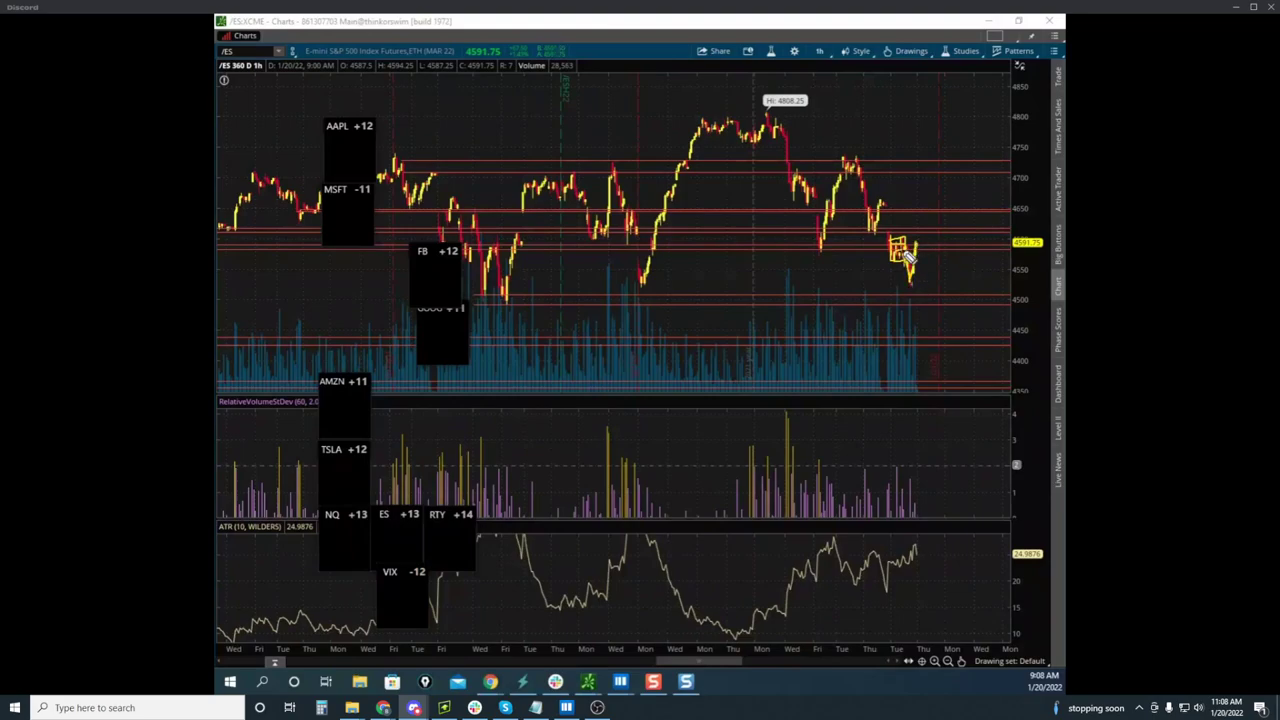
pyautogui.moveTo(912, 281); pyautogui.dragTo(940, 126)
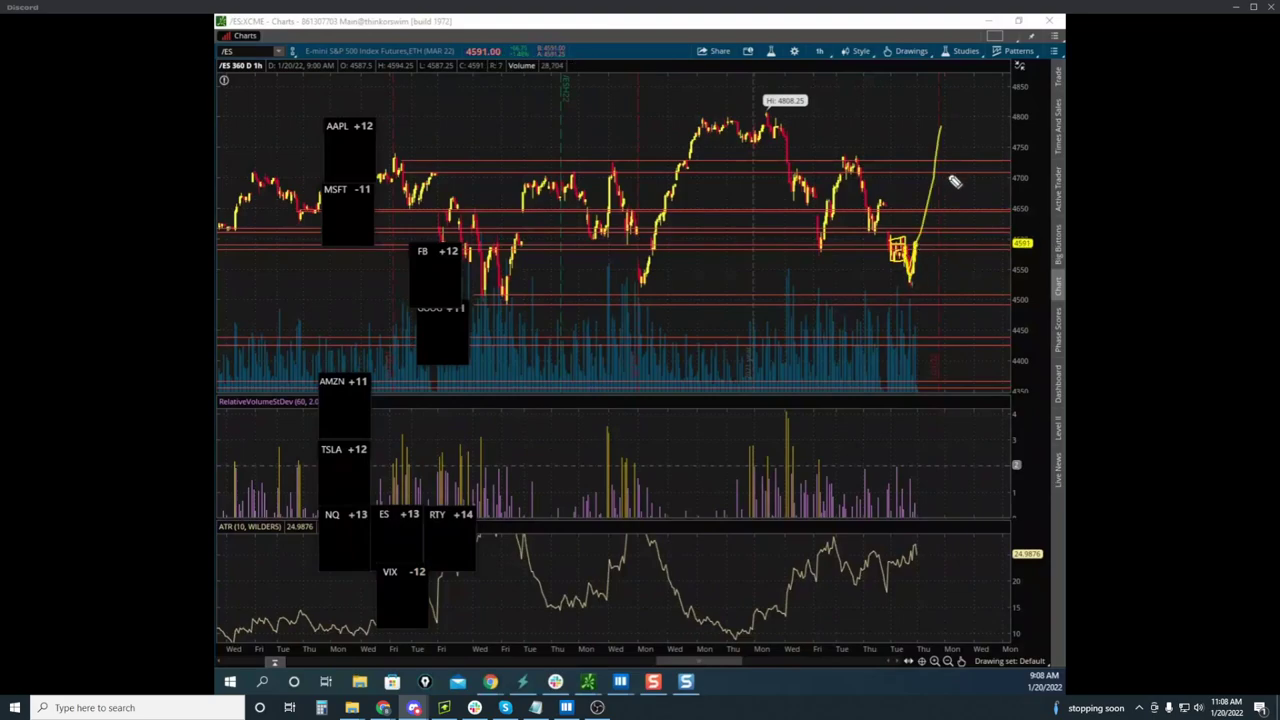
pyautogui.moveTo(902, 208); pyautogui.dragTo(882, 206)
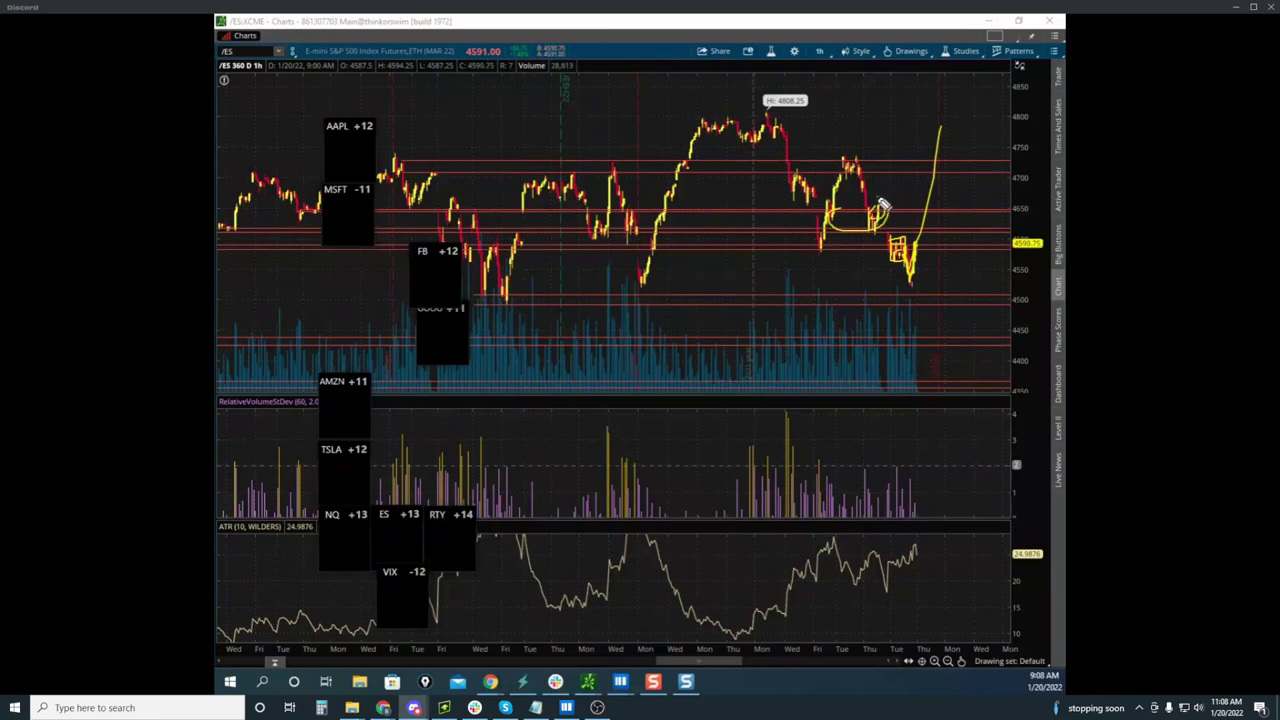
pyautogui.moveTo(924, 252)
pyautogui.mouseDown()
pyautogui.moveTo(914, 316)
pyautogui.moveTo(935, 300)
pyautogui.mouseUp()
pyautogui.press('Escape')
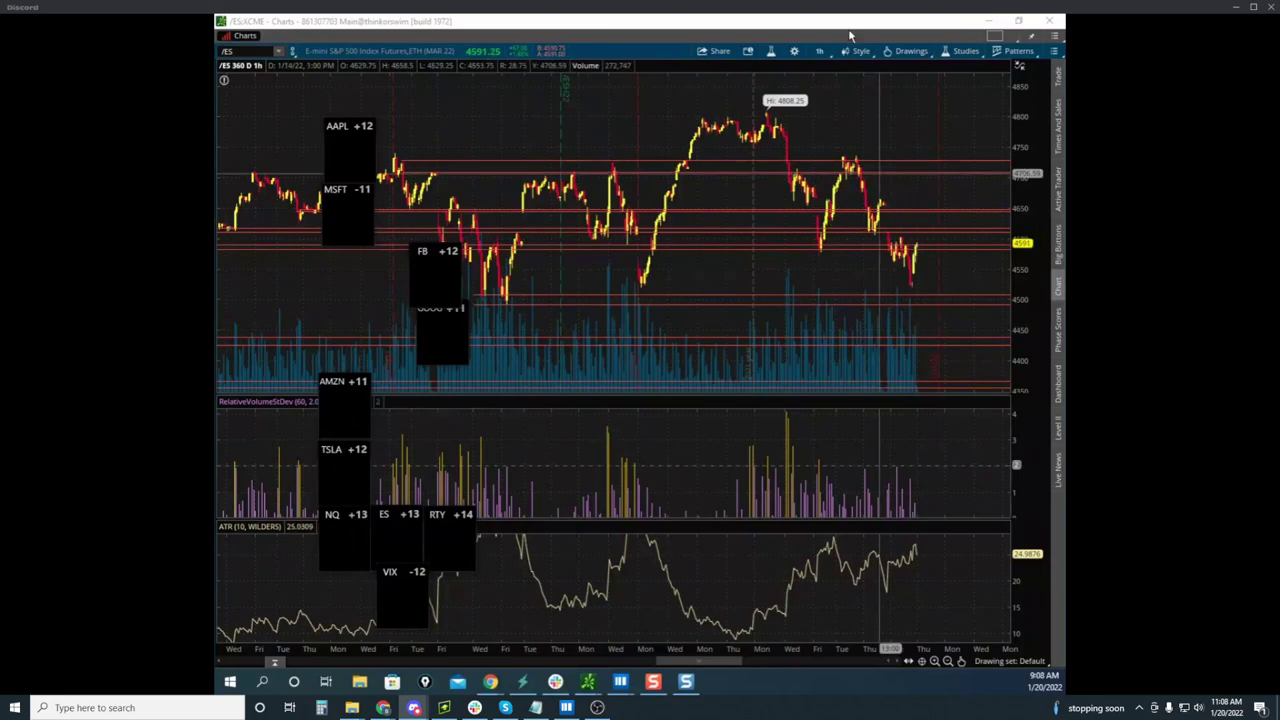
# Return to the NQ chart, mark the pink, yellow and gray-band levels at the latest bars, link them vertically, and clear the marks
pyautogui.moveTo(867, 21); pyautogui.dragTo(216, 230)
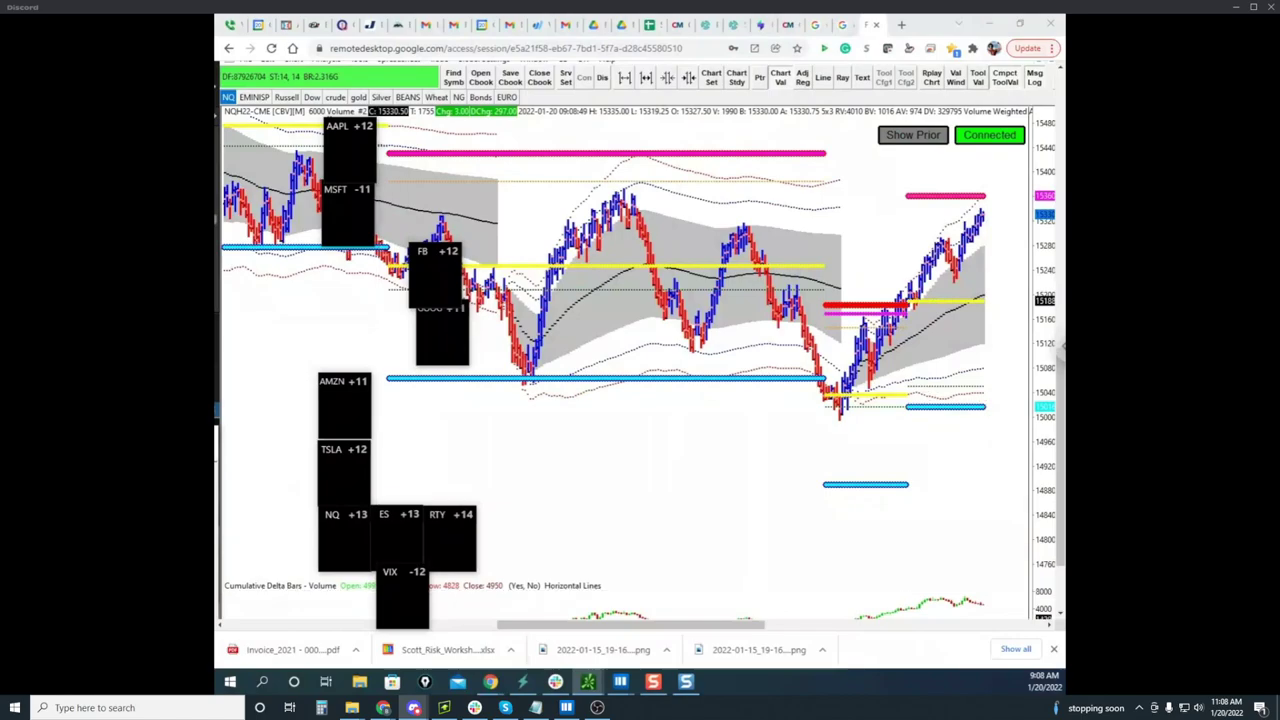
pyautogui.moveTo(2, 290); pyautogui.dragTo(2, 200)
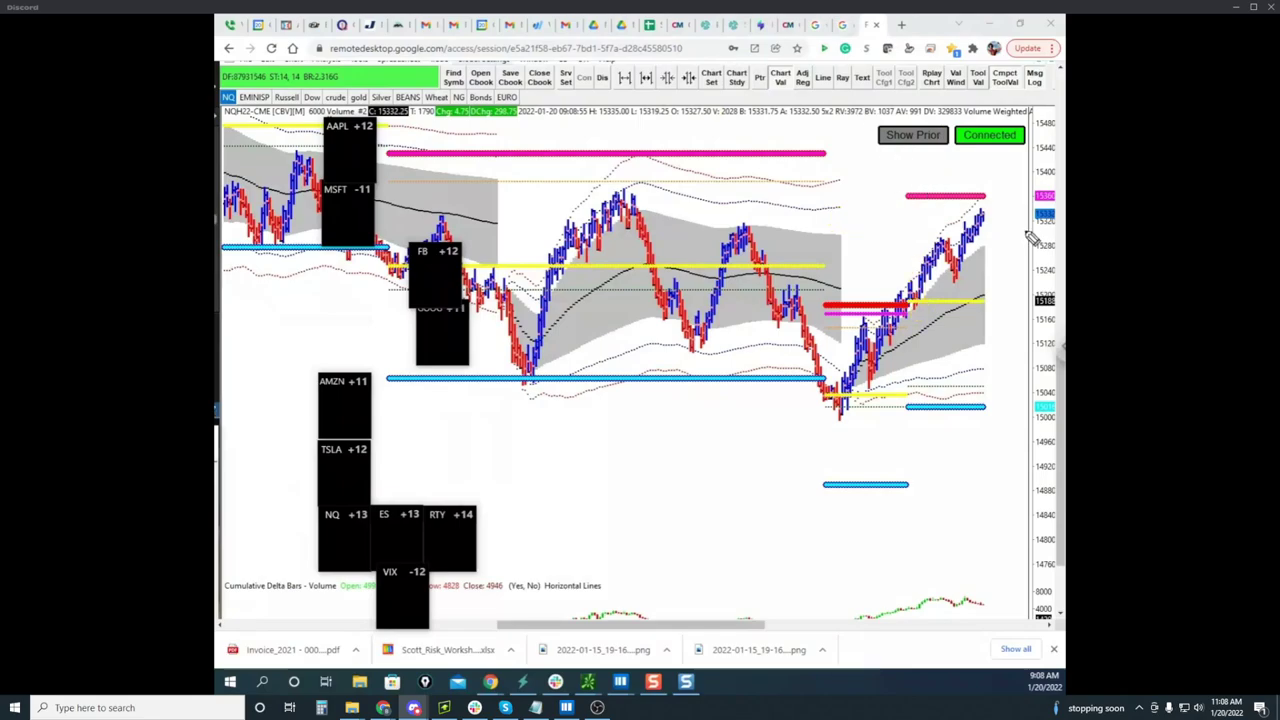
pyautogui.moveTo(993, 185); pyautogui.dragTo(984, 201)
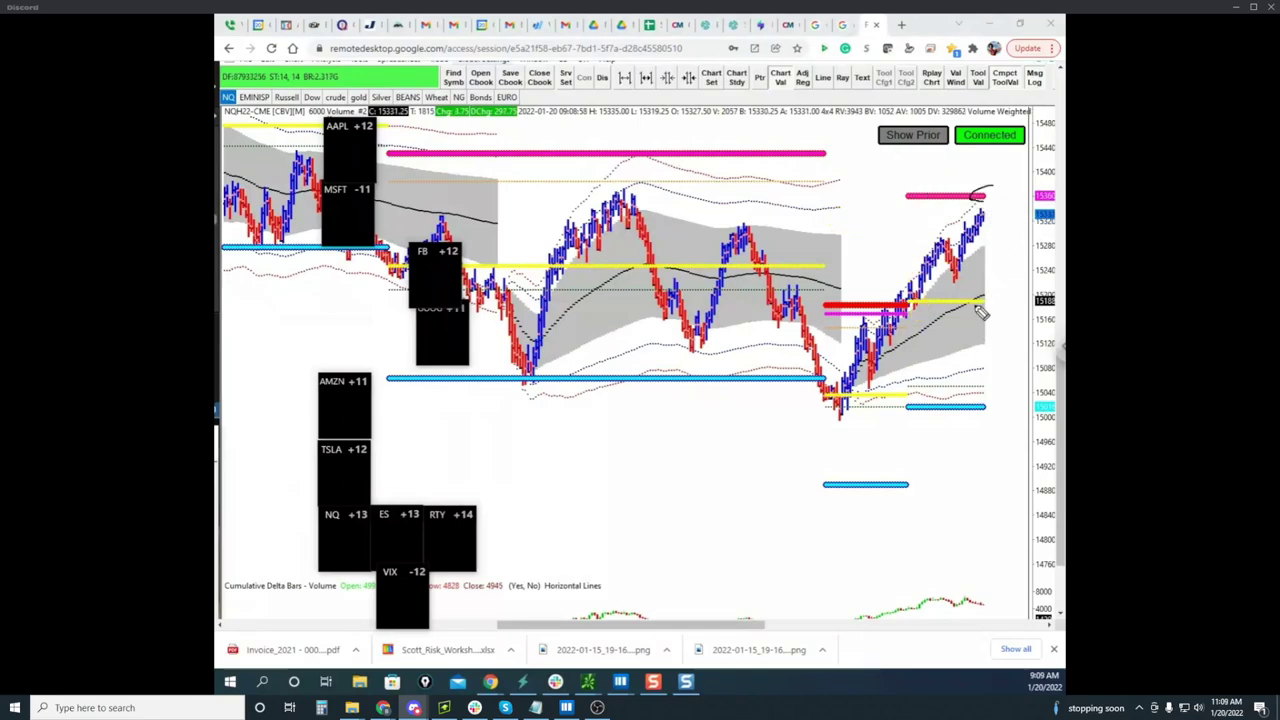
pyautogui.moveTo(976, 298); pyautogui.dragTo(989, 293)
pyautogui.moveTo(978, 250); pyautogui.dragTo(987, 245)
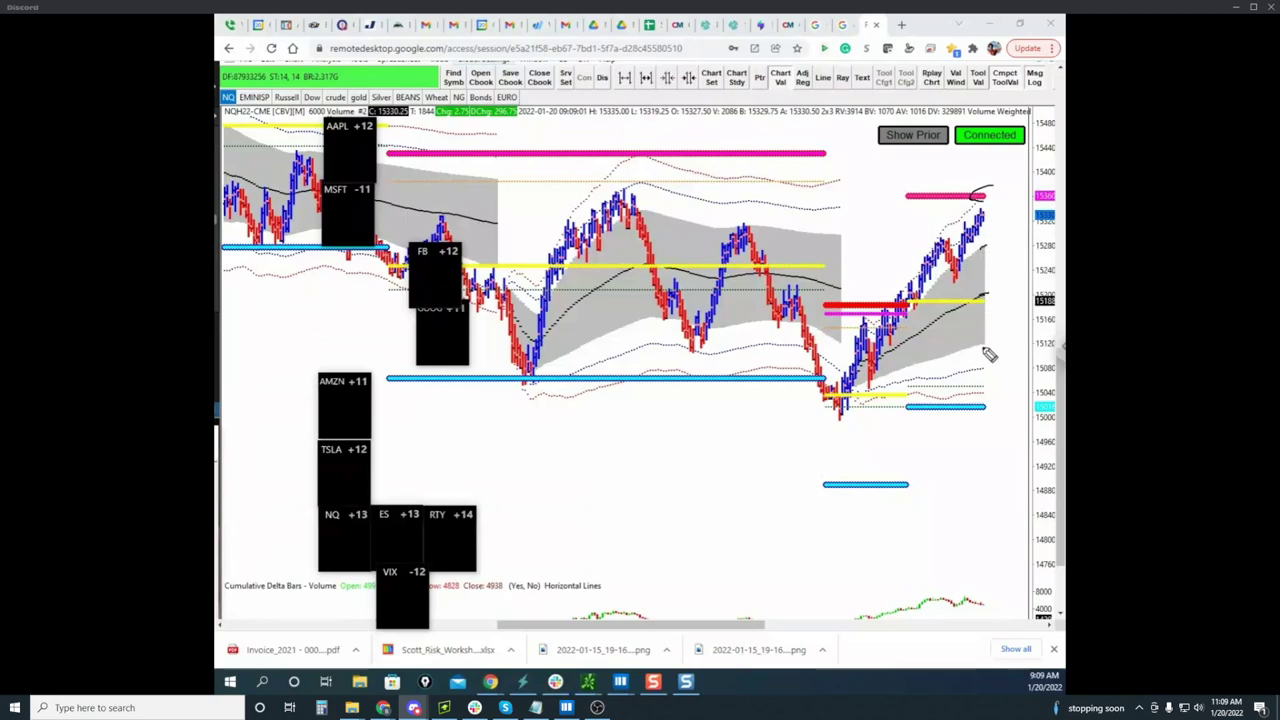
pyautogui.moveTo(976, 341)
pyautogui.mouseDown()
pyautogui.moveTo(998, 333)
pyautogui.moveTo(987, 246)
pyautogui.mouseUp()
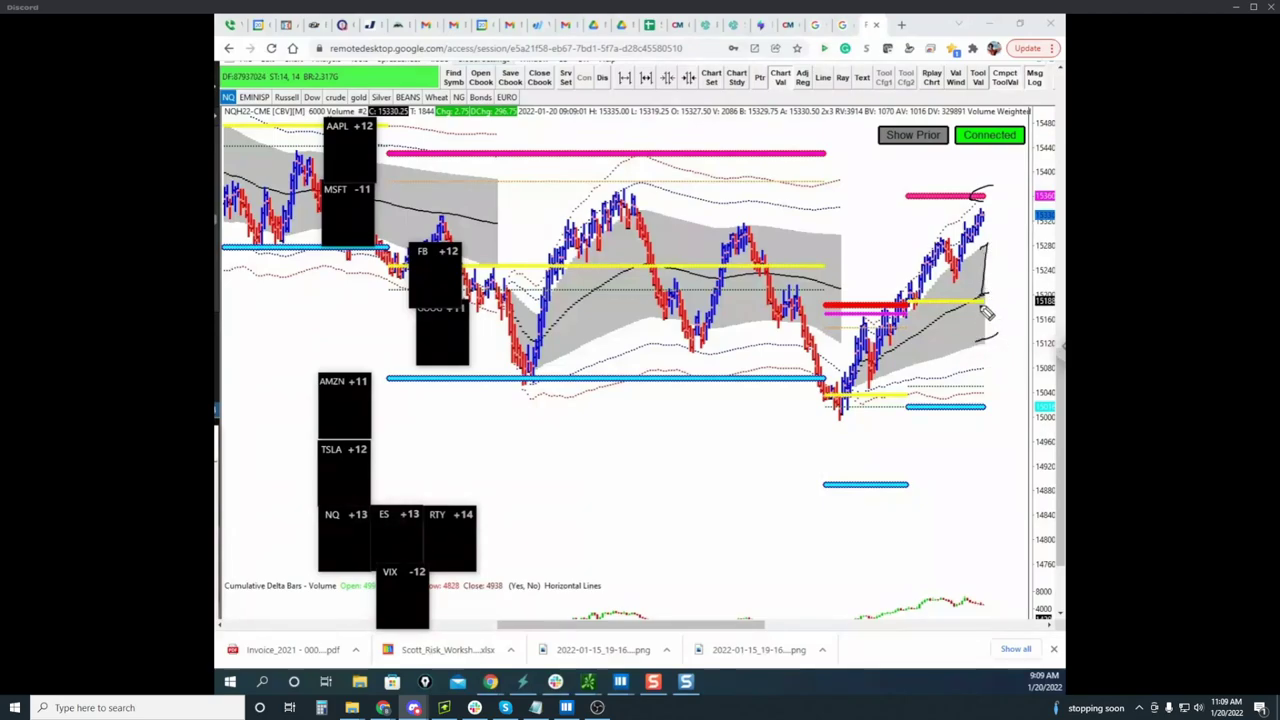
pyautogui.moveTo(980, 304); pyautogui.dragTo(982, 339)
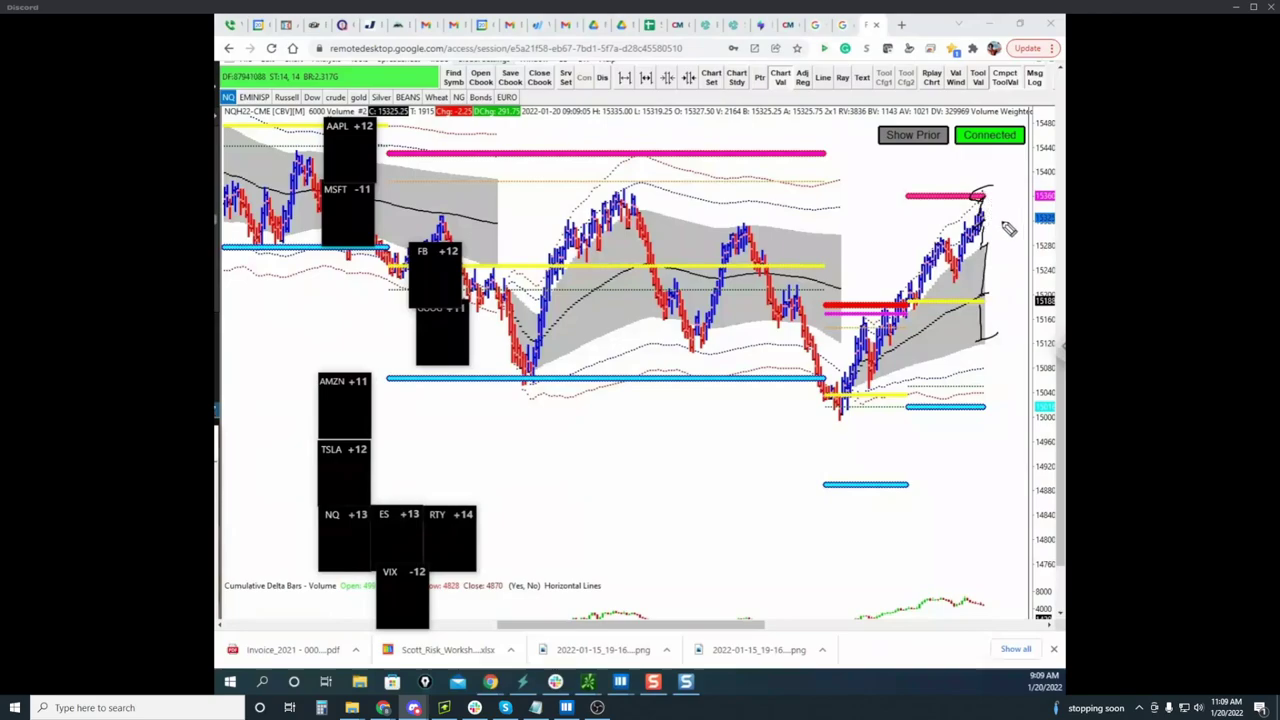
pyautogui.moveTo(992, 190)
pyautogui.mouseDown()
pyautogui.moveTo(979, 202)
pyautogui.moveTo(992, 197)
pyautogui.mouseUp()
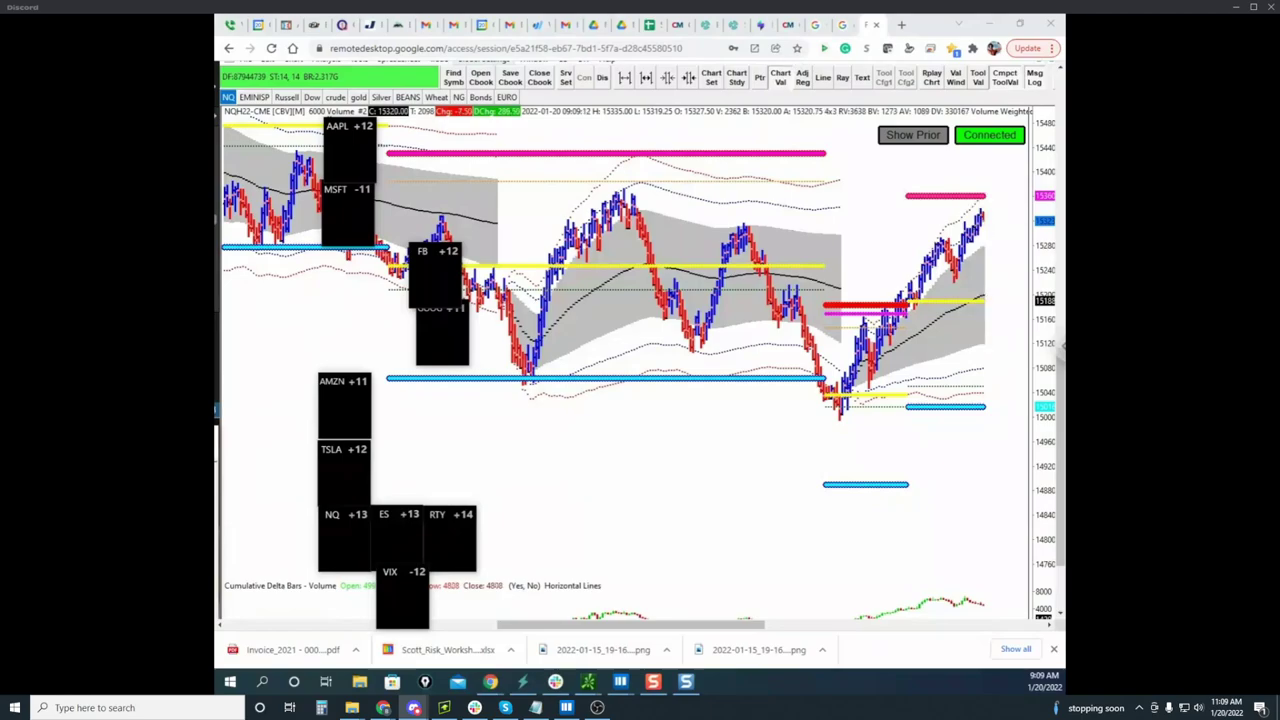
# Mark the upper pink level and the yellow level on the NQ chart, connect them with a vertical line, and clear the drawings
pyautogui.moveTo(985, 194); pyautogui.dragTo(975, 204)
pyautogui.moveTo(987, 290)
pyautogui.mouseDown()
pyautogui.moveTo(970, 297)
pyautogui.moveTo(990, 303)
pyautogui.mouseUp()
pyautogui.moveTo(975, 202)
pyautogui.mouseDown()
pyautogui.moveTo(1009, 190)
pyautogui.moveTo(986, 208)
pyautogui.moveTo(996, 200)
pyautogui.moveTo(1001, 320)
pyautogui.mouseUp()
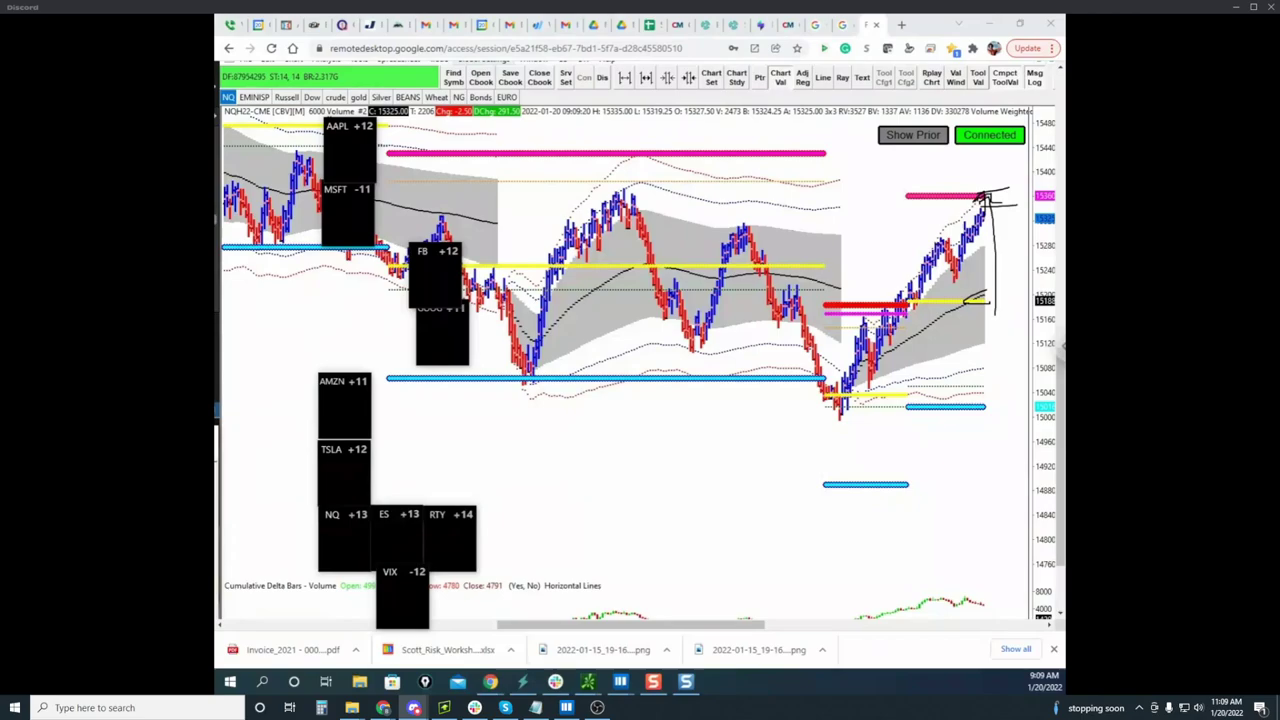
pyautogui.press('Escape')
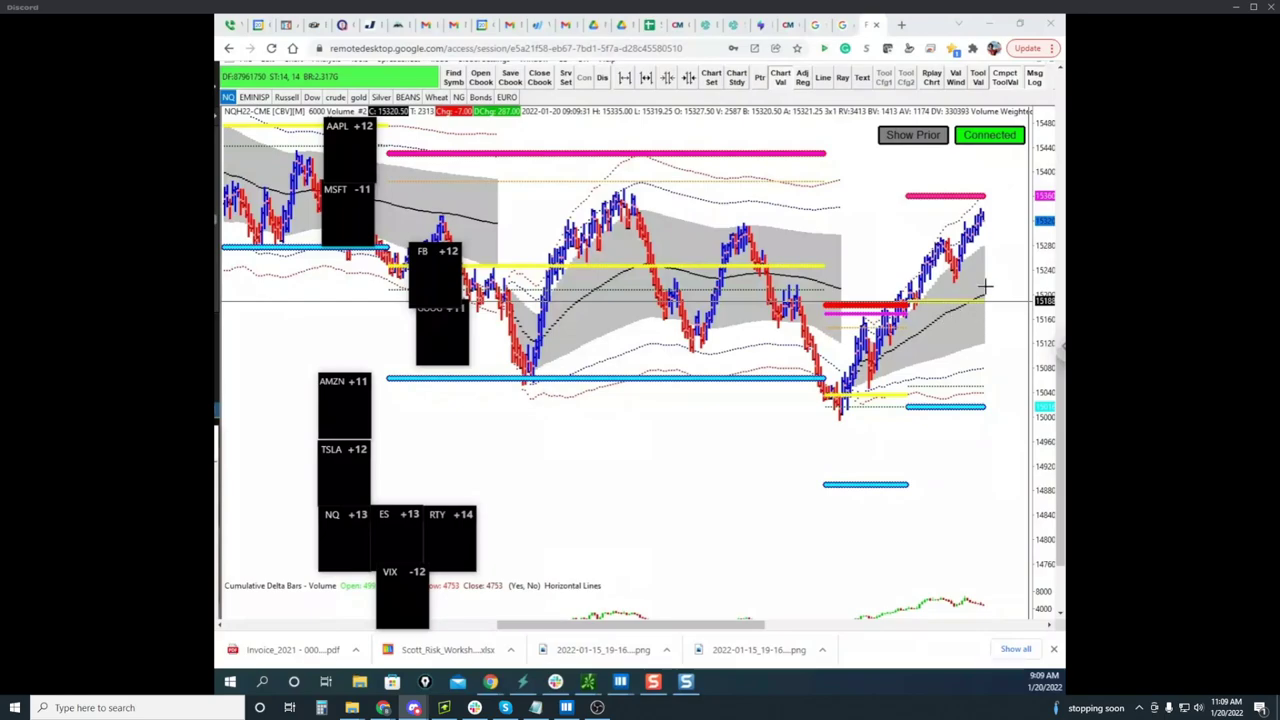
# Bring up the E-mini S&P 500 heatmap in Bookmap and examine the price action and resting liquidity after 09:00
pyautogui.moveTo(938, 33); pyautogui.dragTo(797, 228)
pyautogui.click(714, 182)
pyautogui.scroll(-3, 731, 294)
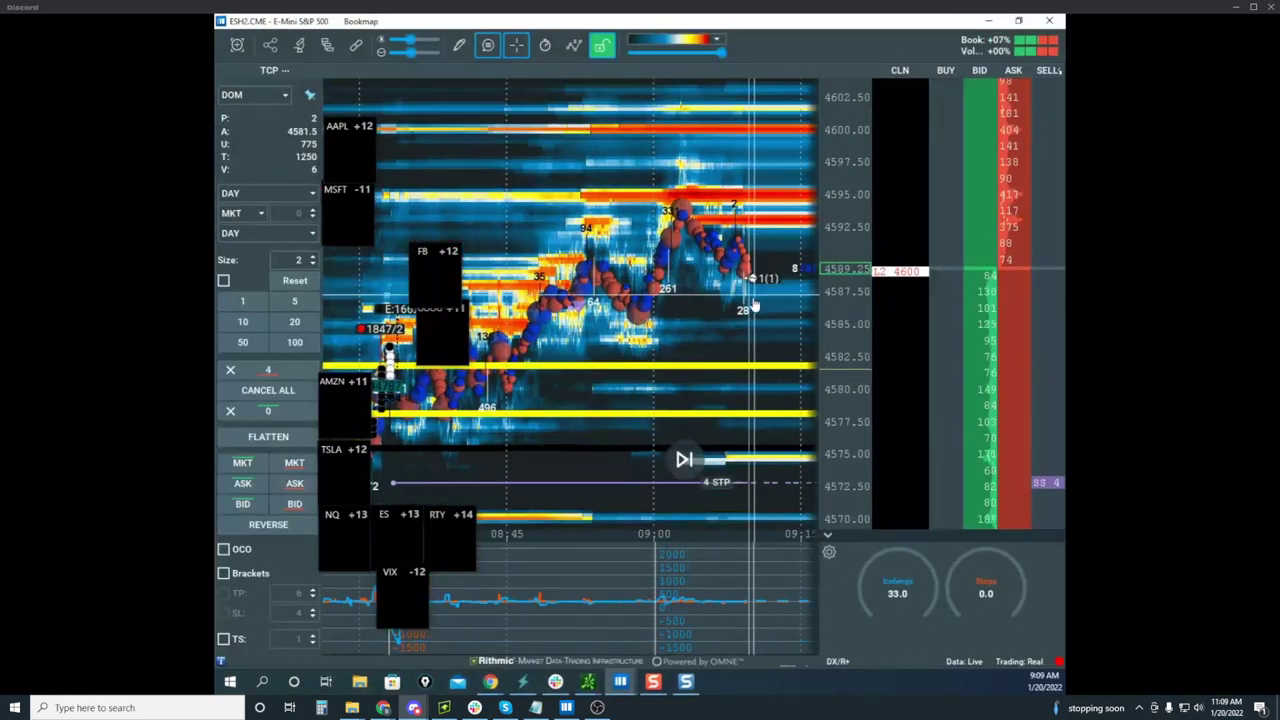
pyautogui.moveTo(754, 304); pyautogui.dragTo(711, 278)
pyautogui.scroll(-2, 834, 247)
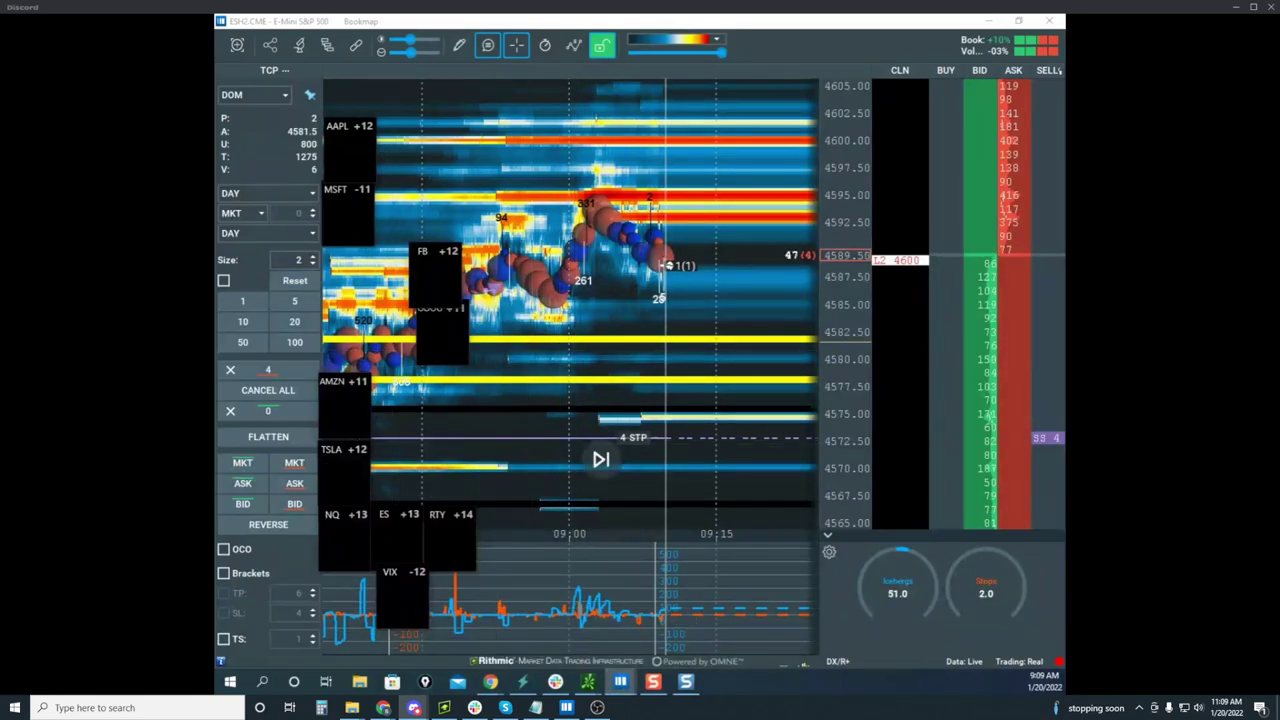
# Bring back the remote chart window at full size and switch it to the Russell chart
pyautogui.moveTo(267, 150); pyautogui.dragTo(863, 139)
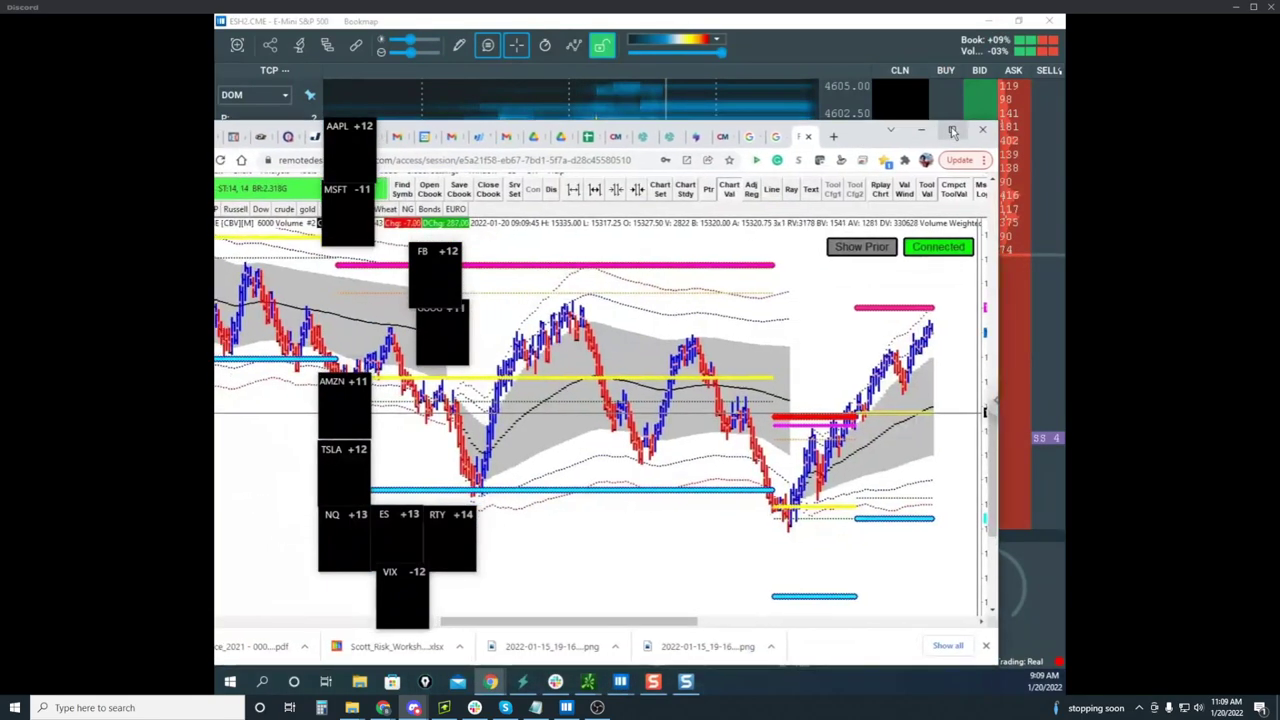
pyautogui.click(954, 131)
pyautogui.click(286, 97)
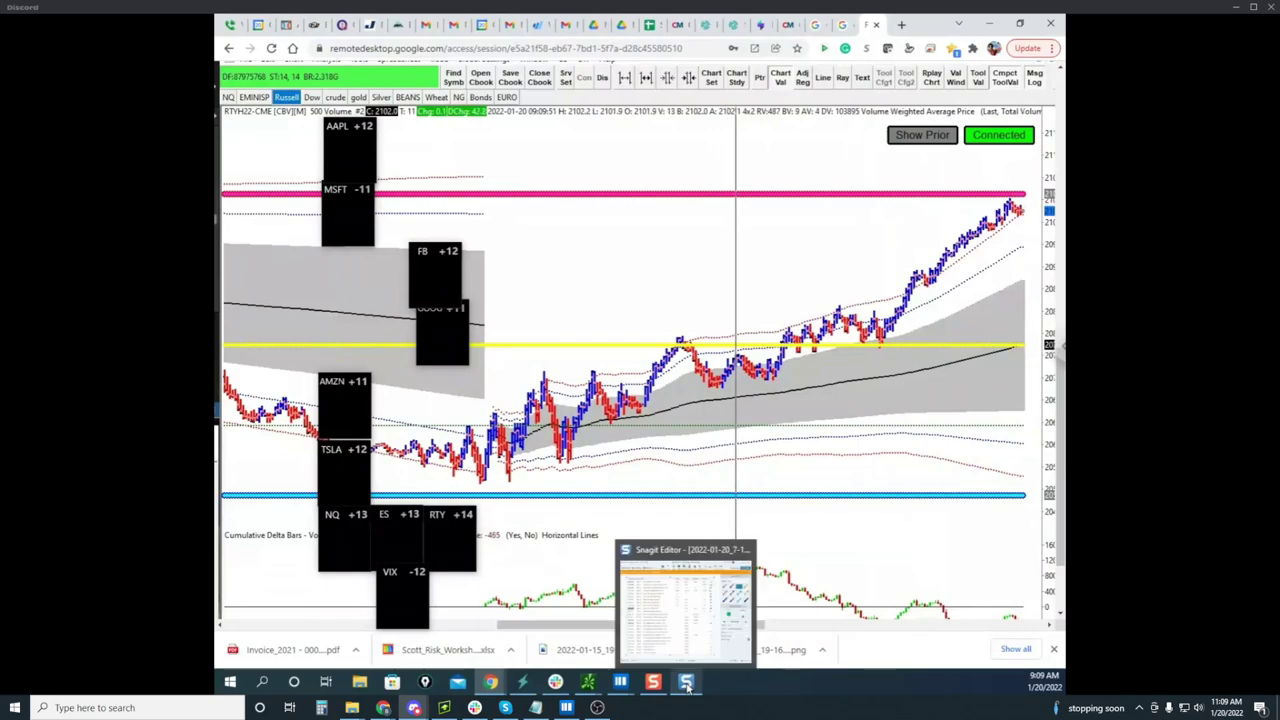
# On the E-mini Russell 2000 heatmap in Bookmap, set the order size to 1 and sell one contract at market
pyautogui.moveTo(620, 682)
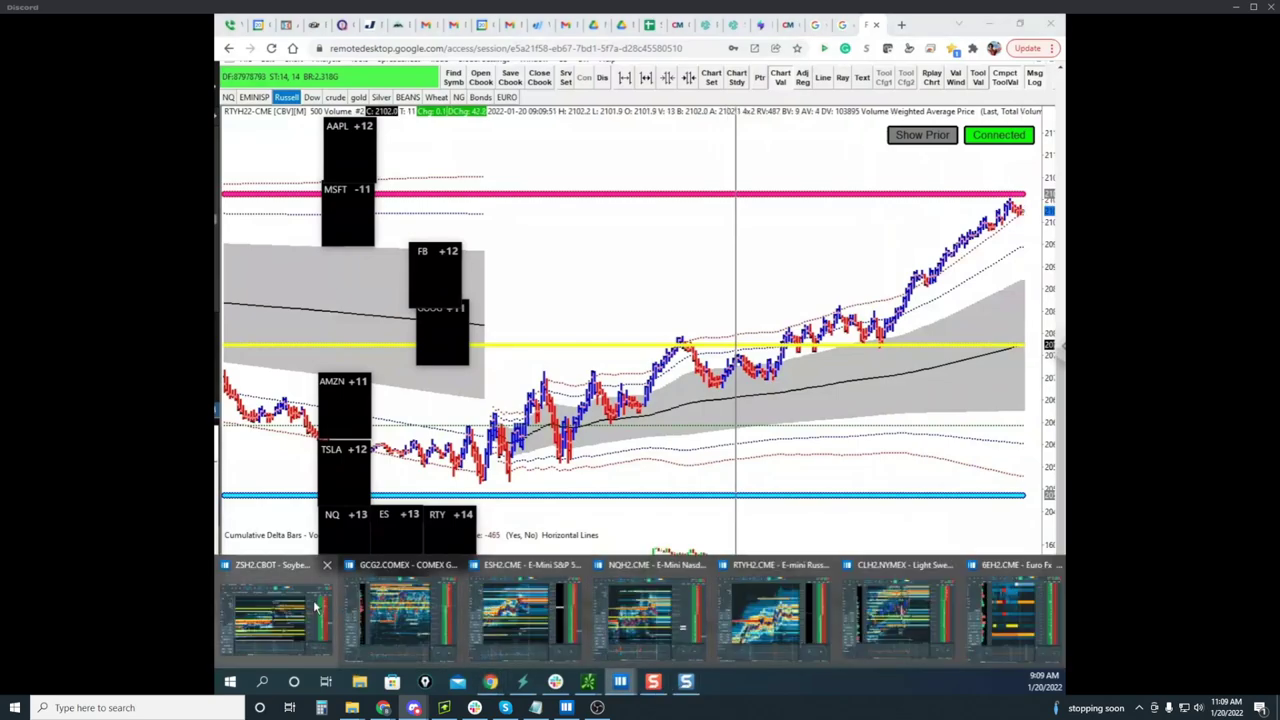
pyautogui.click(746, 606)
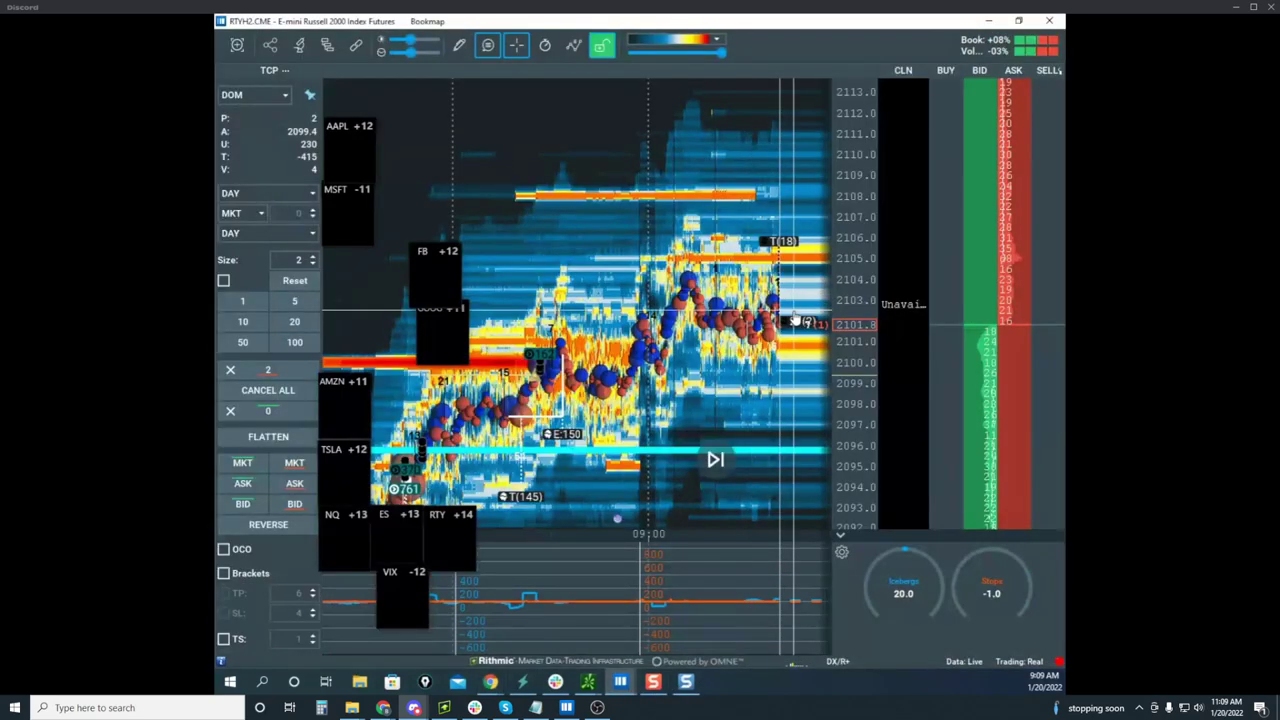
pyautogui.click(313, 264)
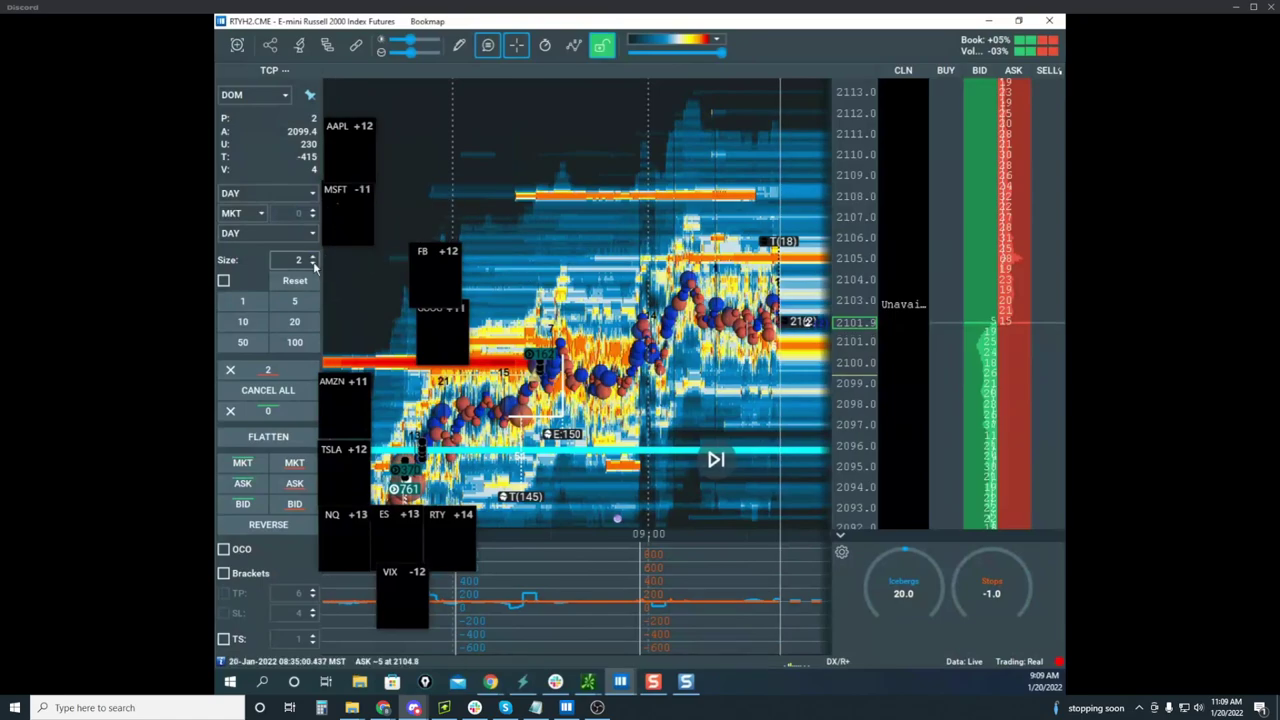
pyautogui.click(296, 462)
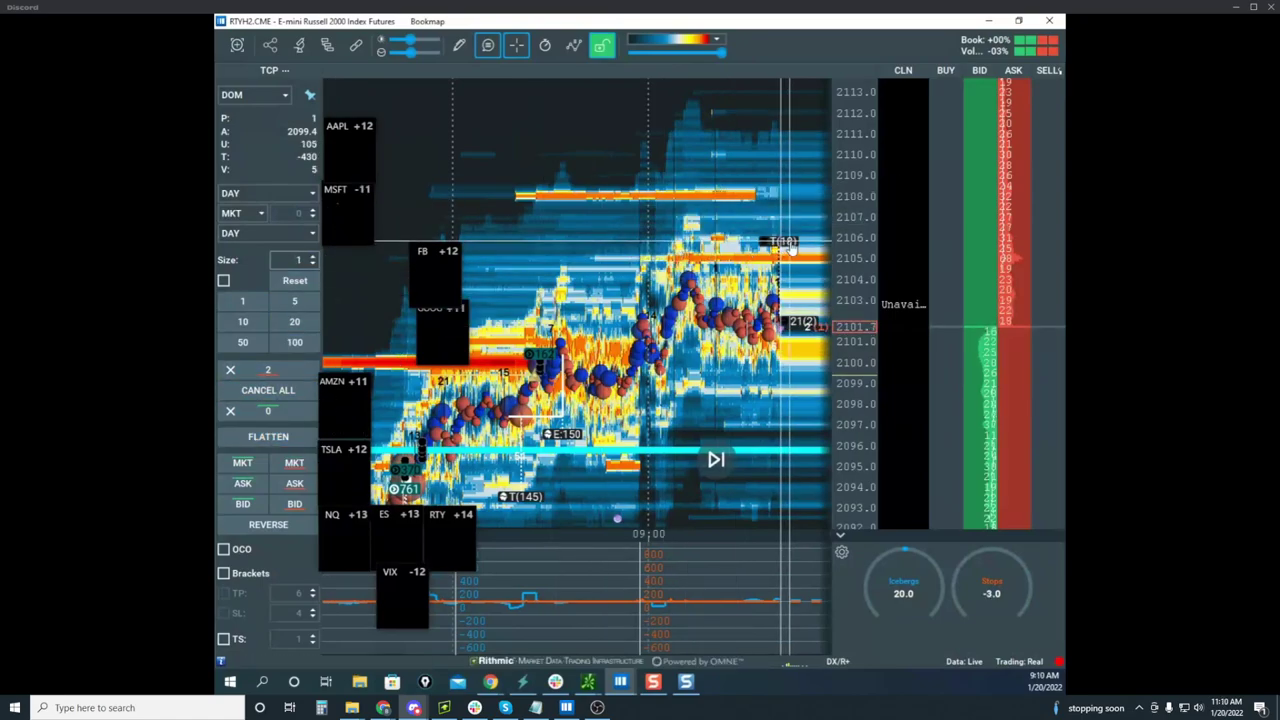
# Reduce the E-mini Russell 2000 sell stop order at 2088.0 to 1 contract
pyautogui.moveTo(771, 220); pyautogui.dragTo(668, 160)
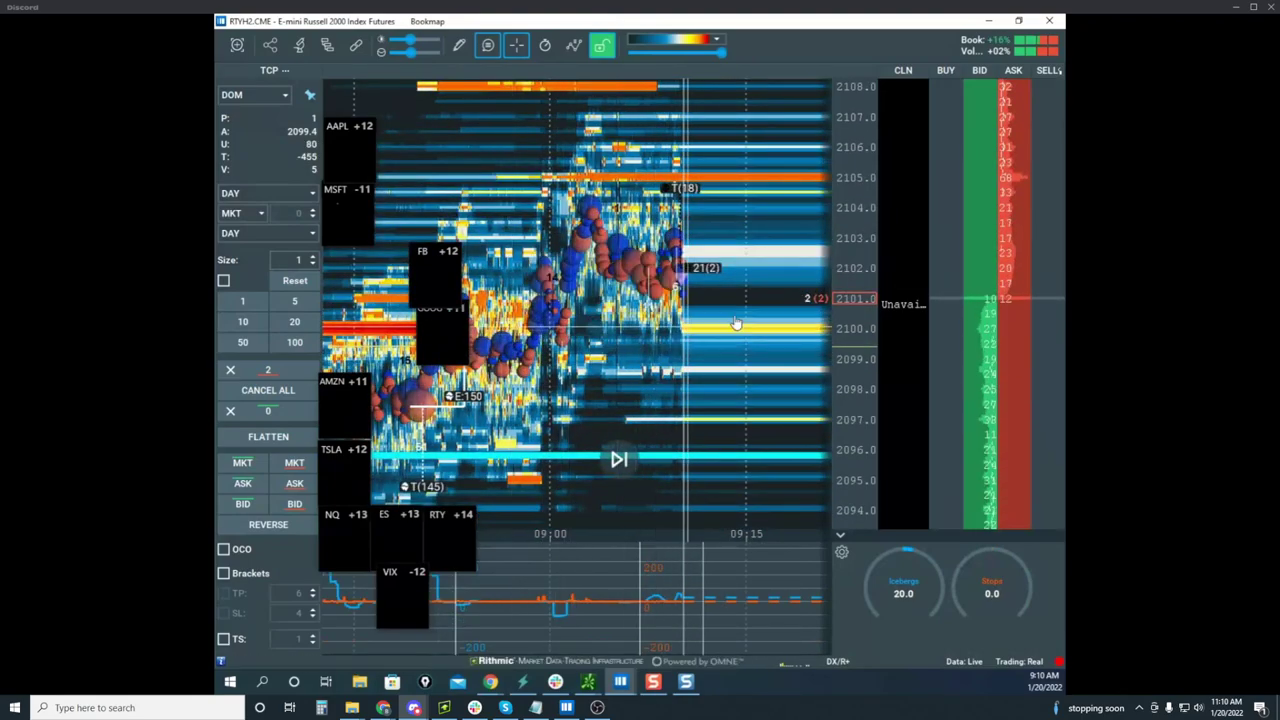
pyautogui.scroll(-2, 850, 315)
pyautogui.moveTo(731, 345); pyautogui.dragTo(707, 183)
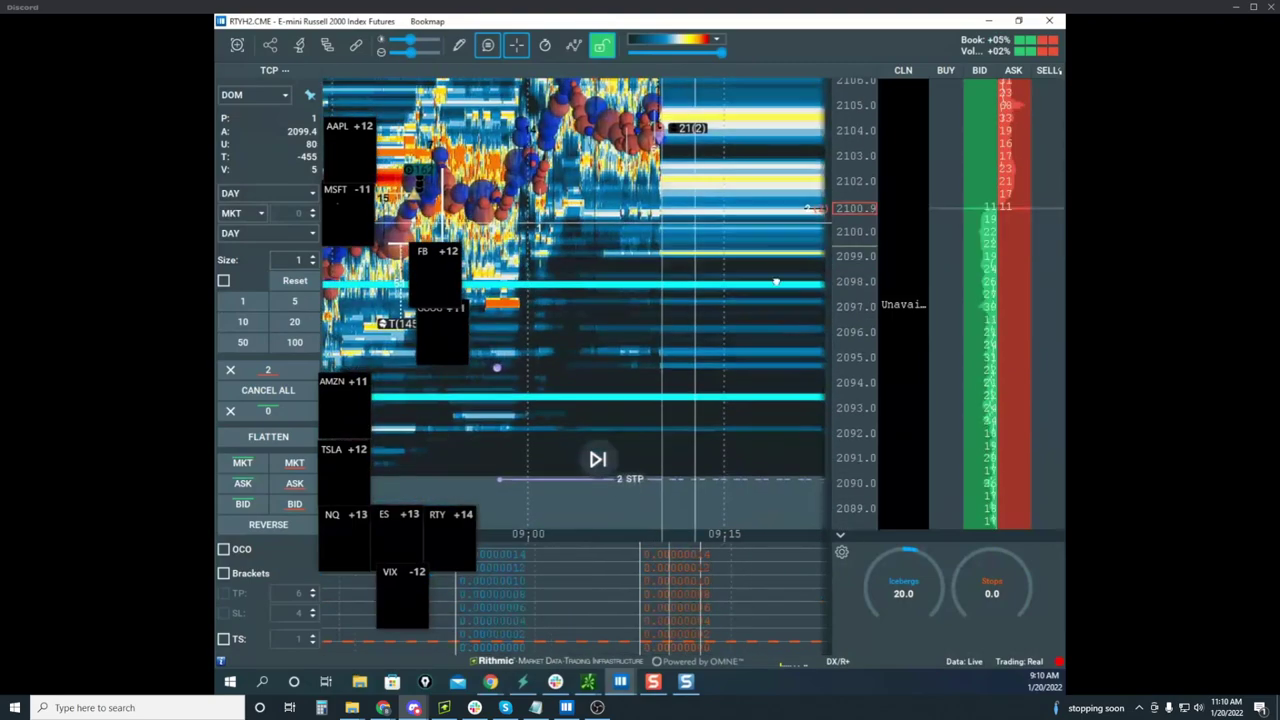
pyautogui.click(1040, 467)
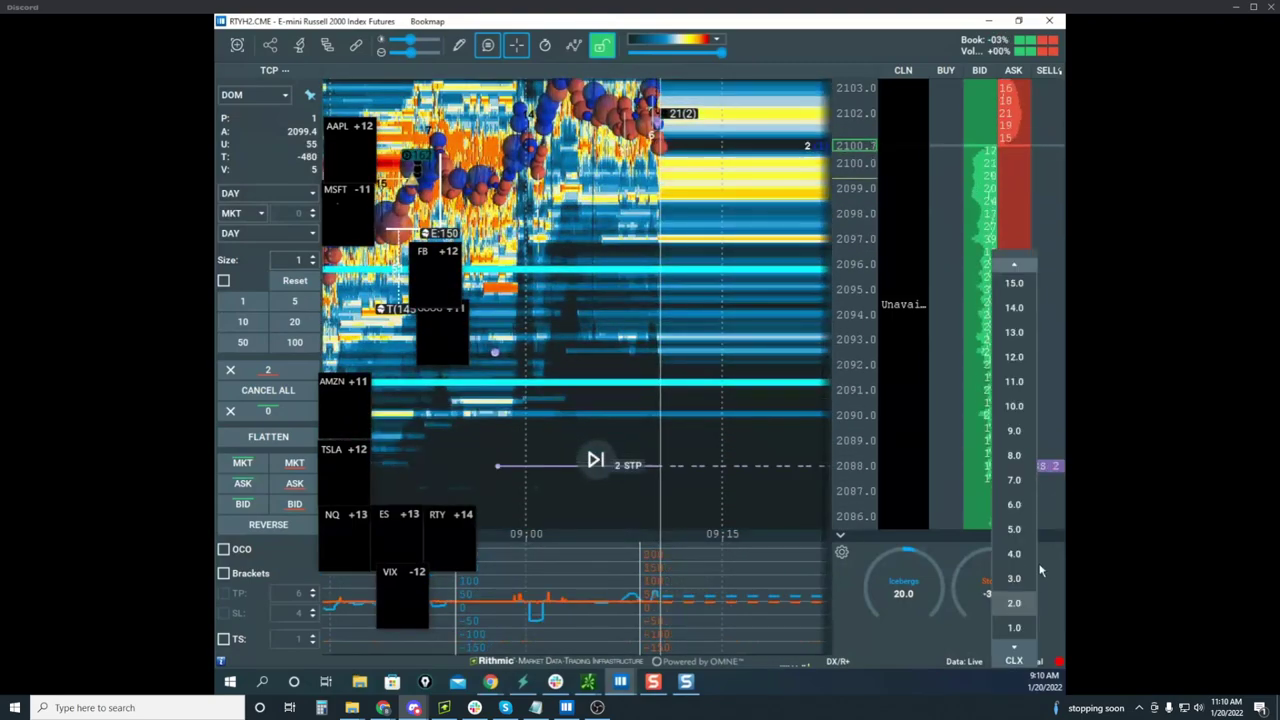
pyautogui.click(1018, 628)
pyautogui.scroll(-3, 845, 296)
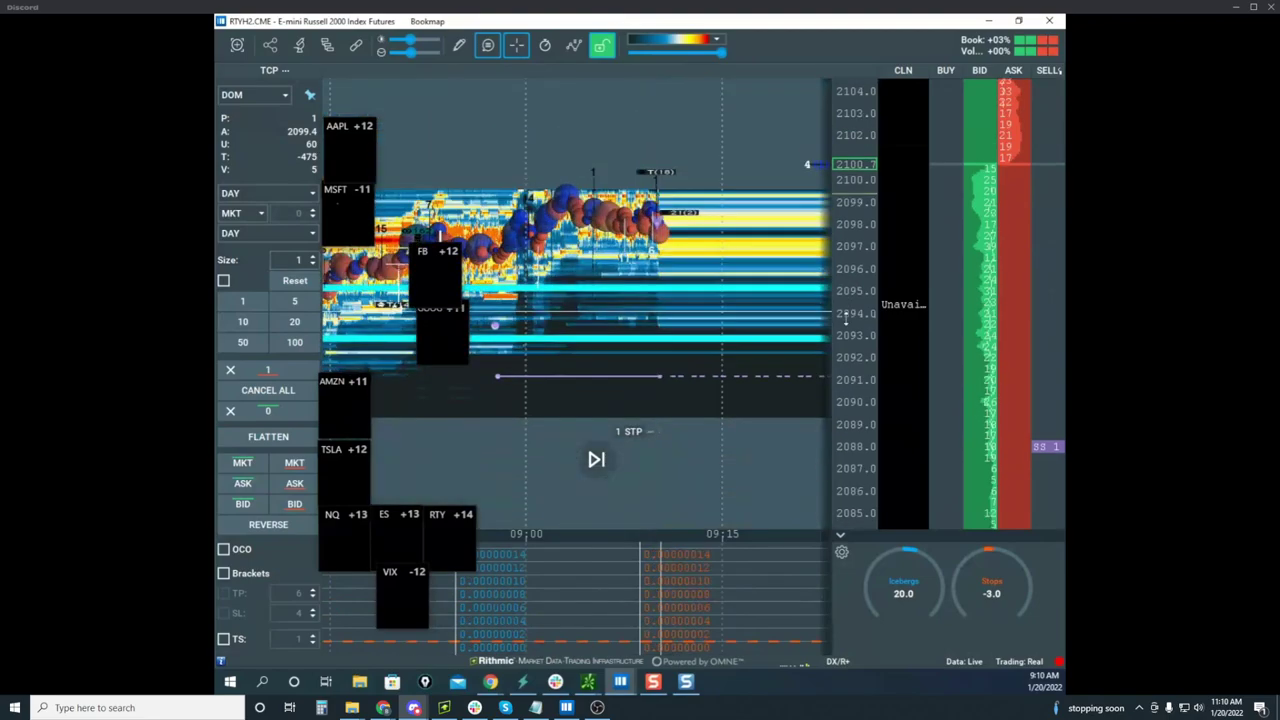
pyautogui.scroll(-2, 698, 272)
pyautogui.scroll(3, 843, 222)
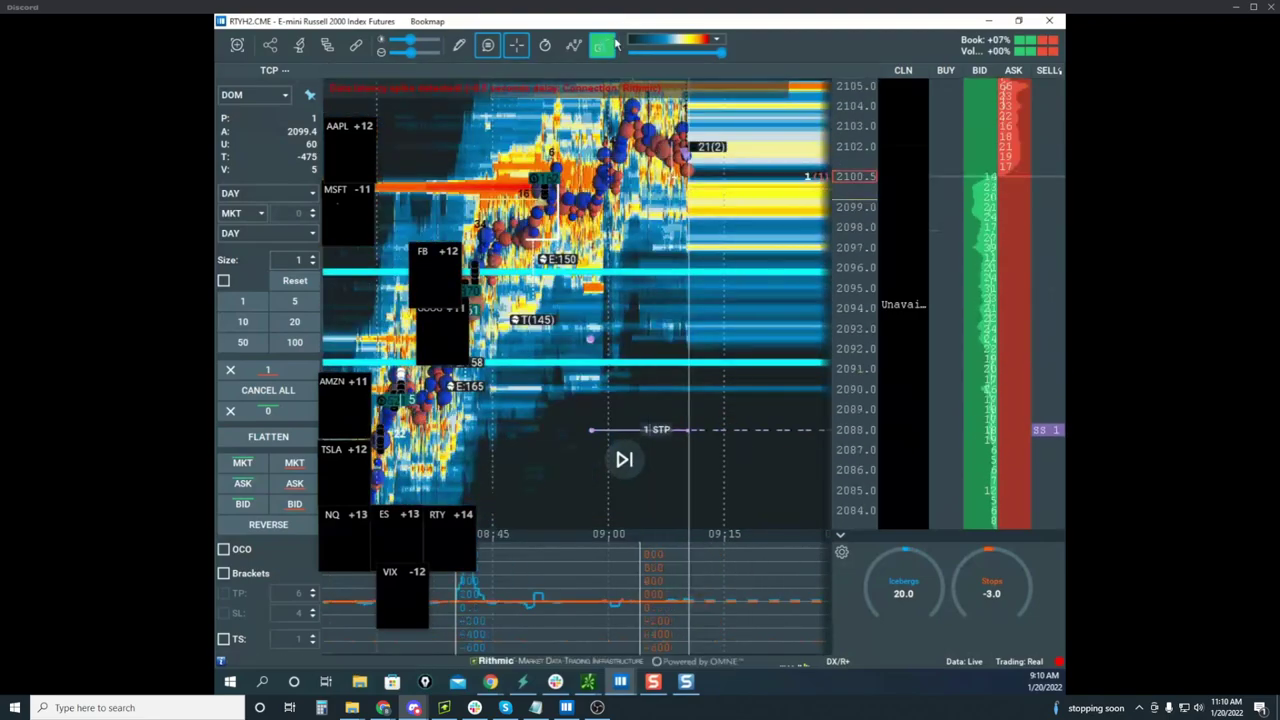
# Switch from the Russell 2000 heatmap to the Light Sweet Crude Oil heatmap in Bookmap
pyautogui.moveTo(643, 21); pyautogui.dragTo(218, 303)
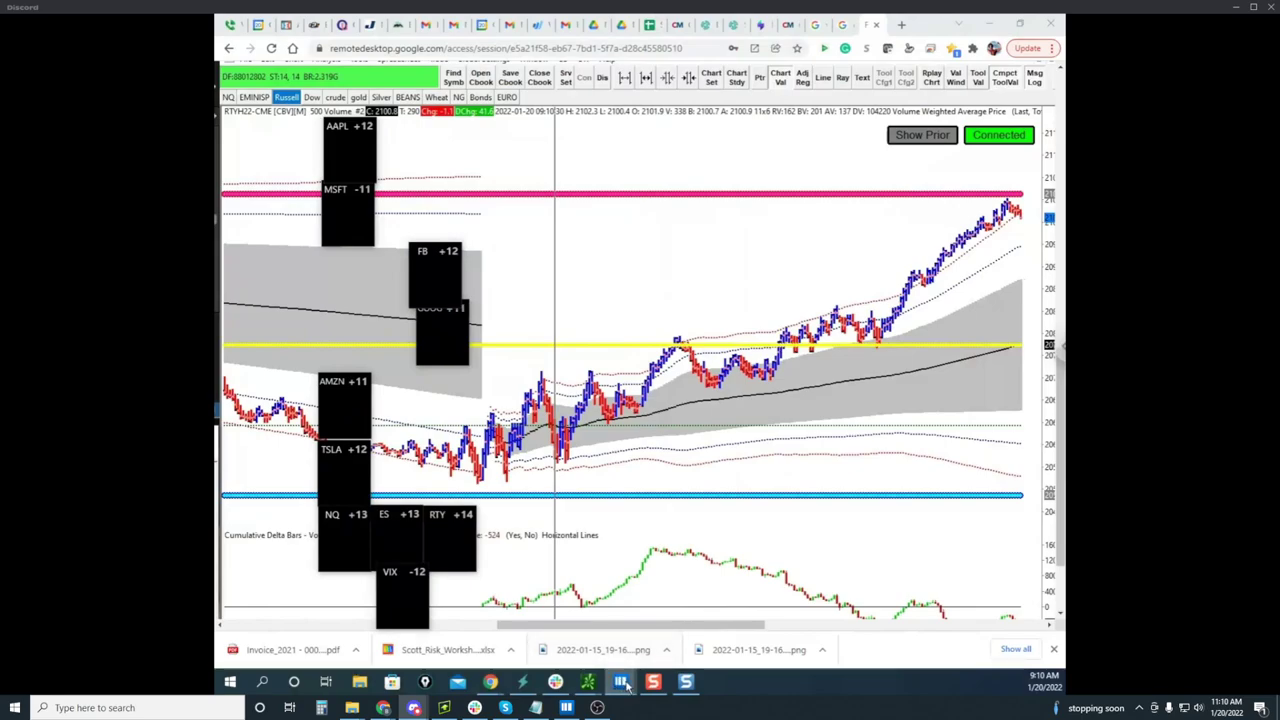
pyautogui.moveTo(622, 683)
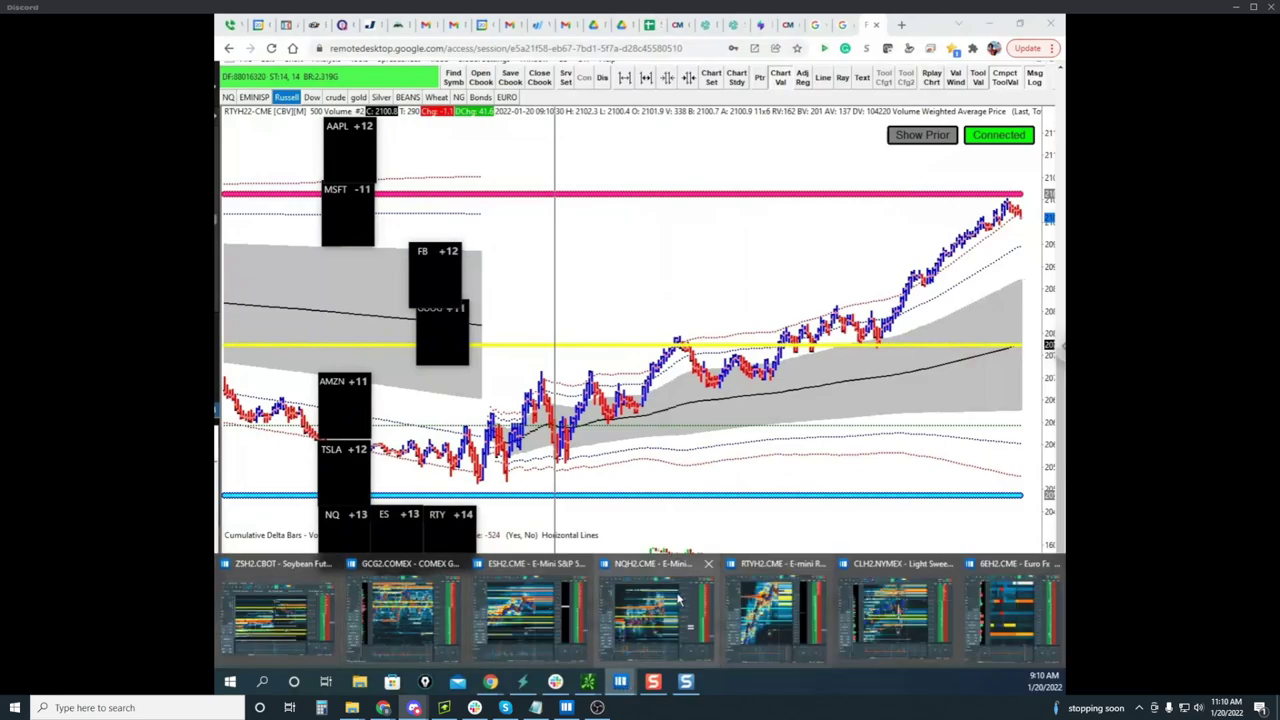
pyautogui.click(903, 600)
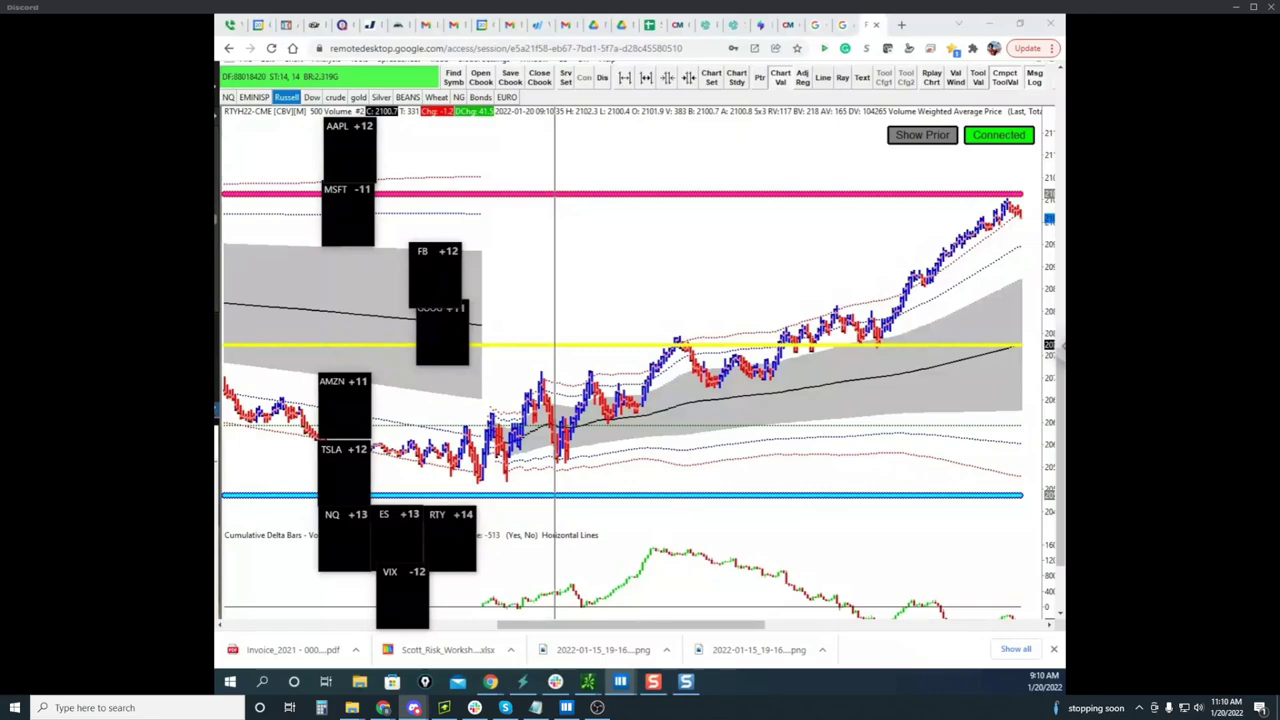
pyautogui.moveTo(216, 115); pyautogui.dragTo(787, 89)
pyautogui.click(916, 84)
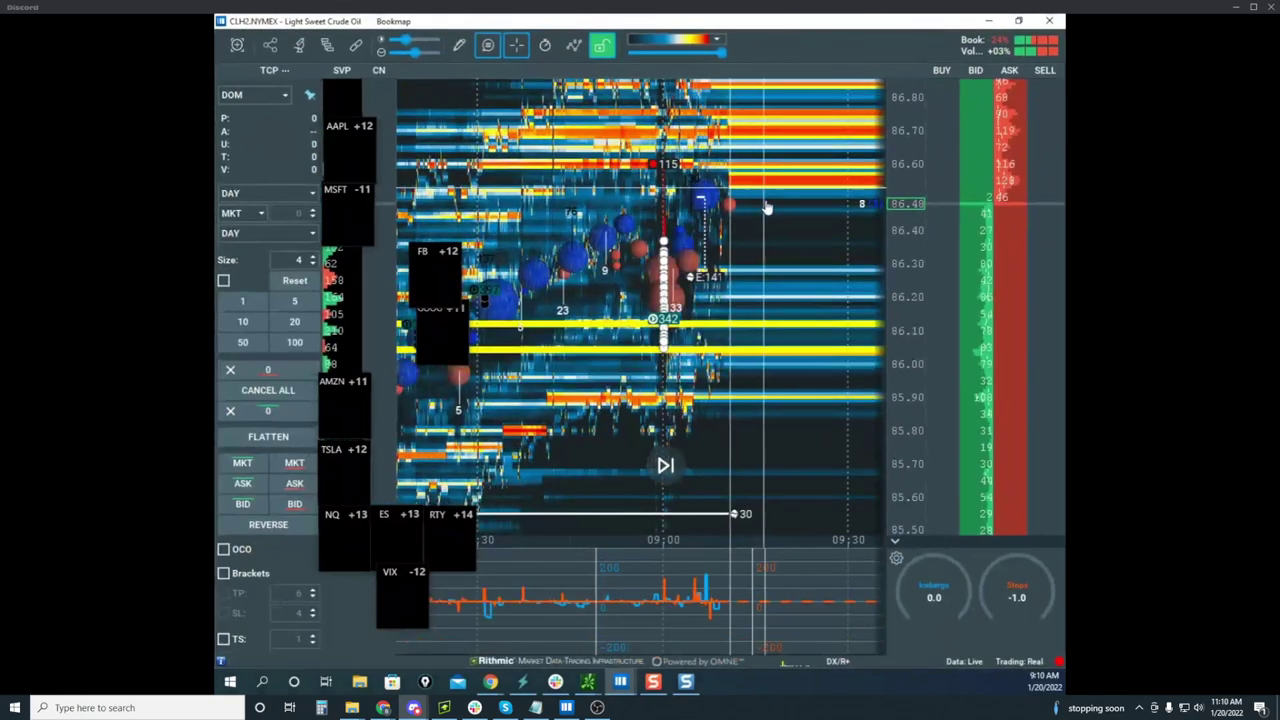
# Examine crude oil's price action, large trades and resting liquidity around 09:00, at several time and price scales
pyautogui.scroll(2, 806, 229)
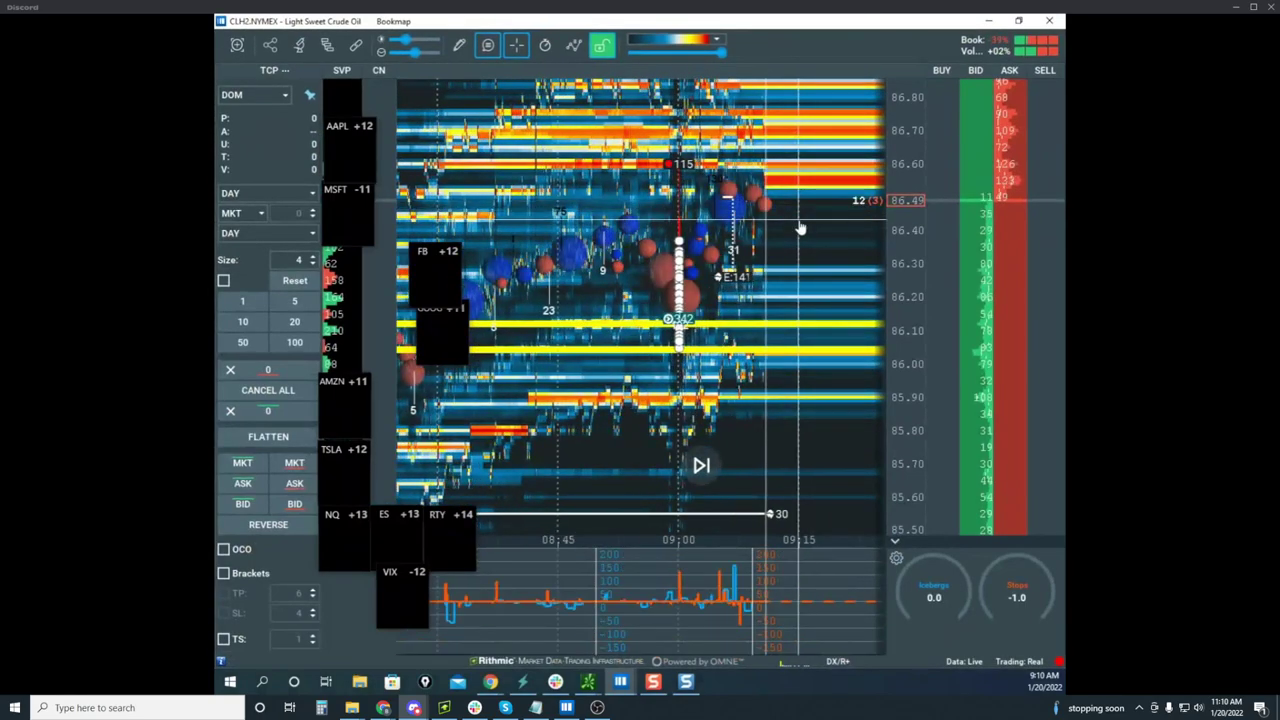
pyautogui.scroll(2, 800, 229)
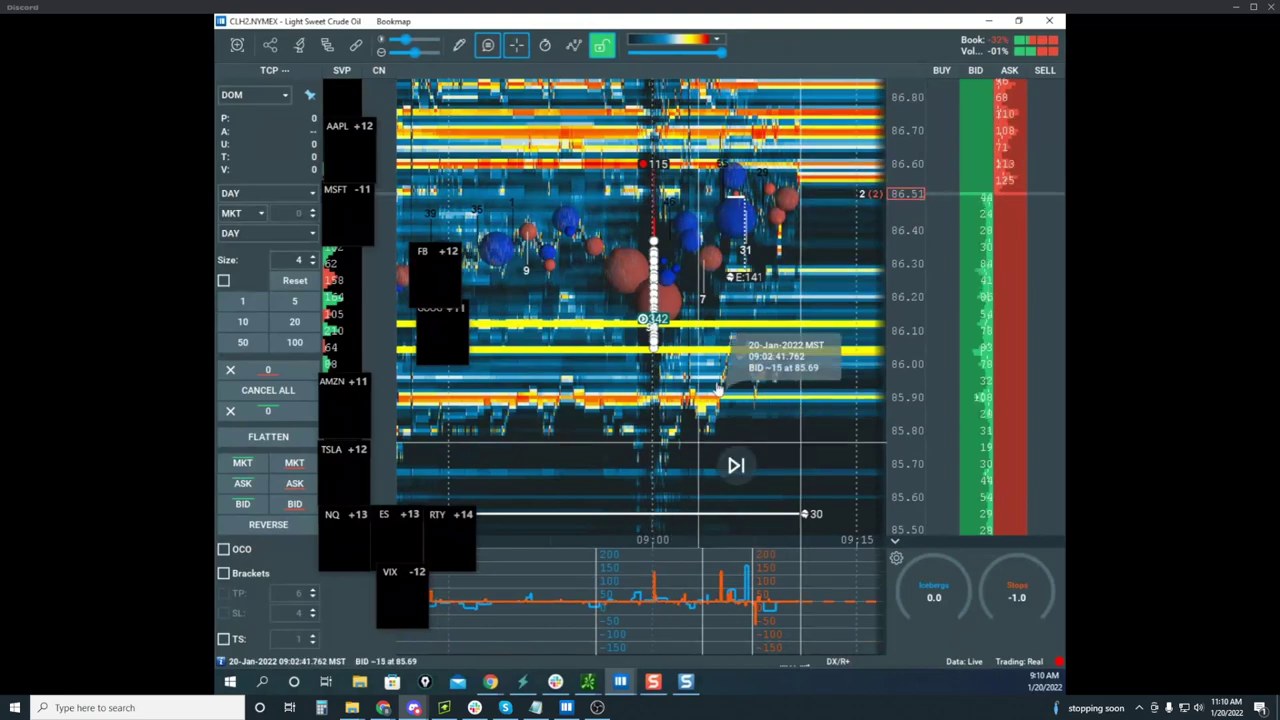
pyautogui.scroll(2, 760, 300)
pyautogui.scroll(-3, 900, 203)
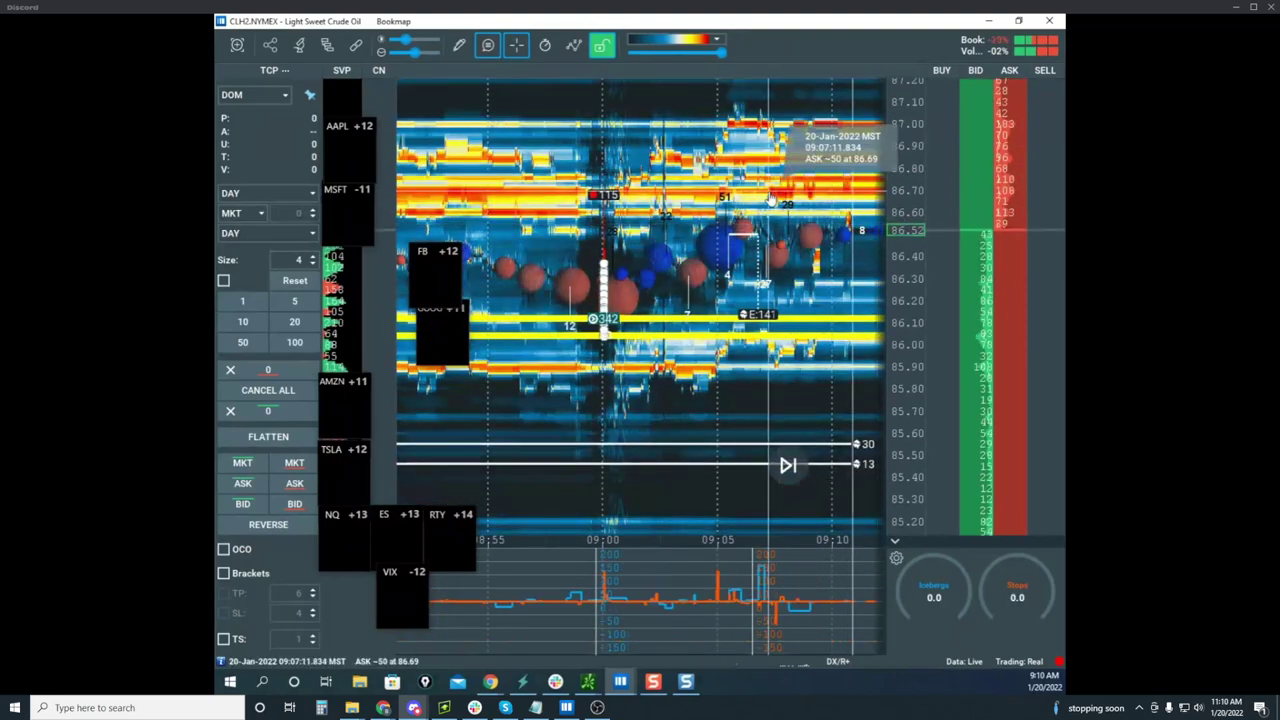
pyautogui.scroll(2, 913, 166)
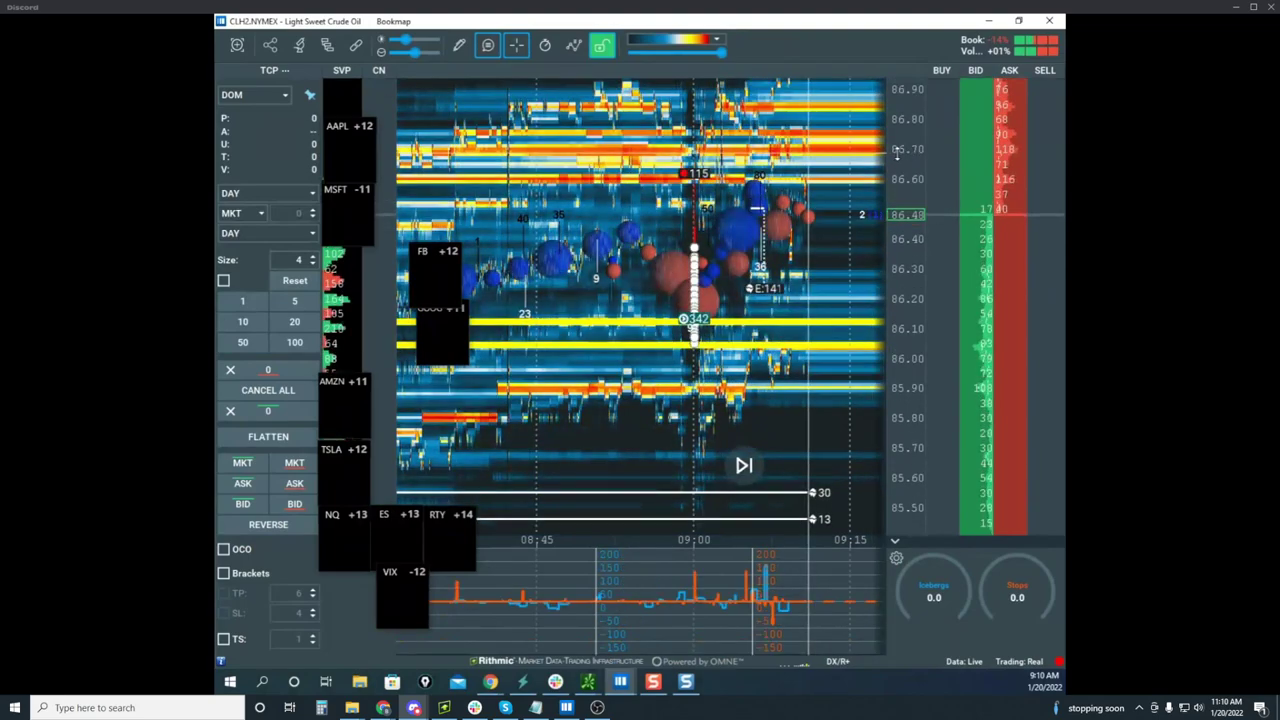
pyautogui.scroll(-2, 898, 161)
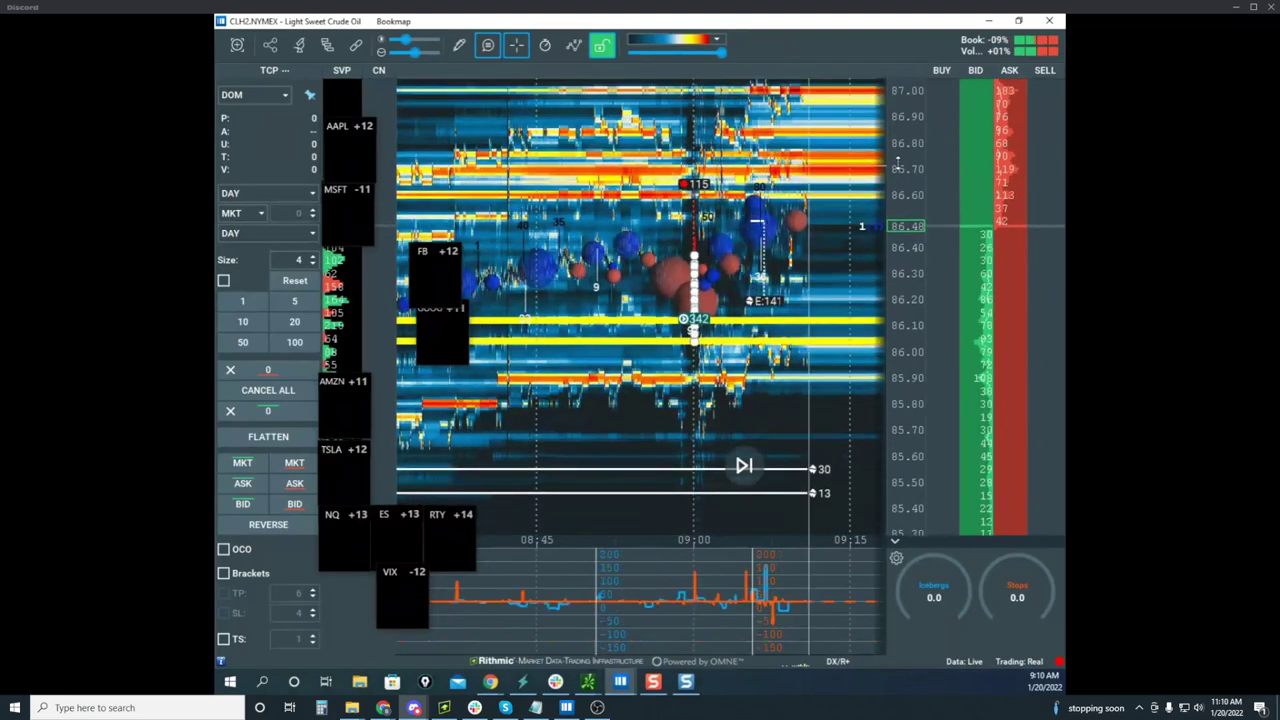
pyautogui.scroll(3, 898, 158)
pyautogui.moveTo(826, 180); pyautogui.dragTo(819, 183)
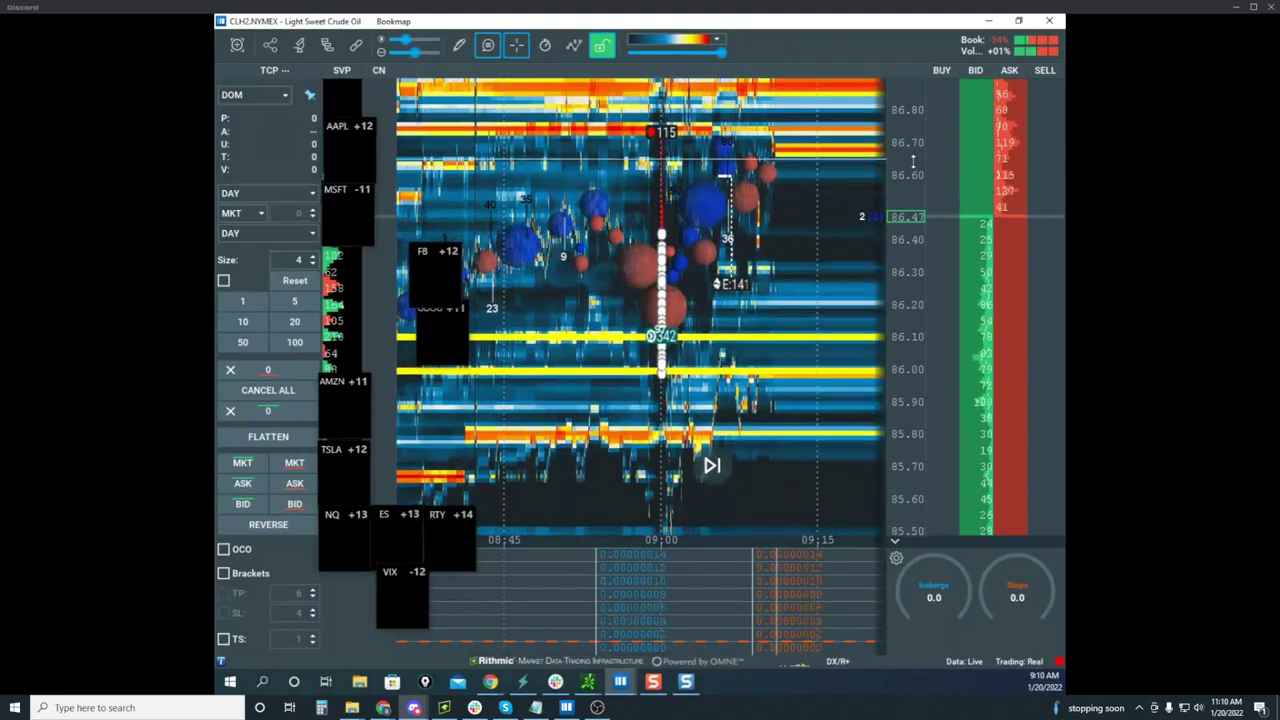
pyautogui.scroll(-1, 899, 172)
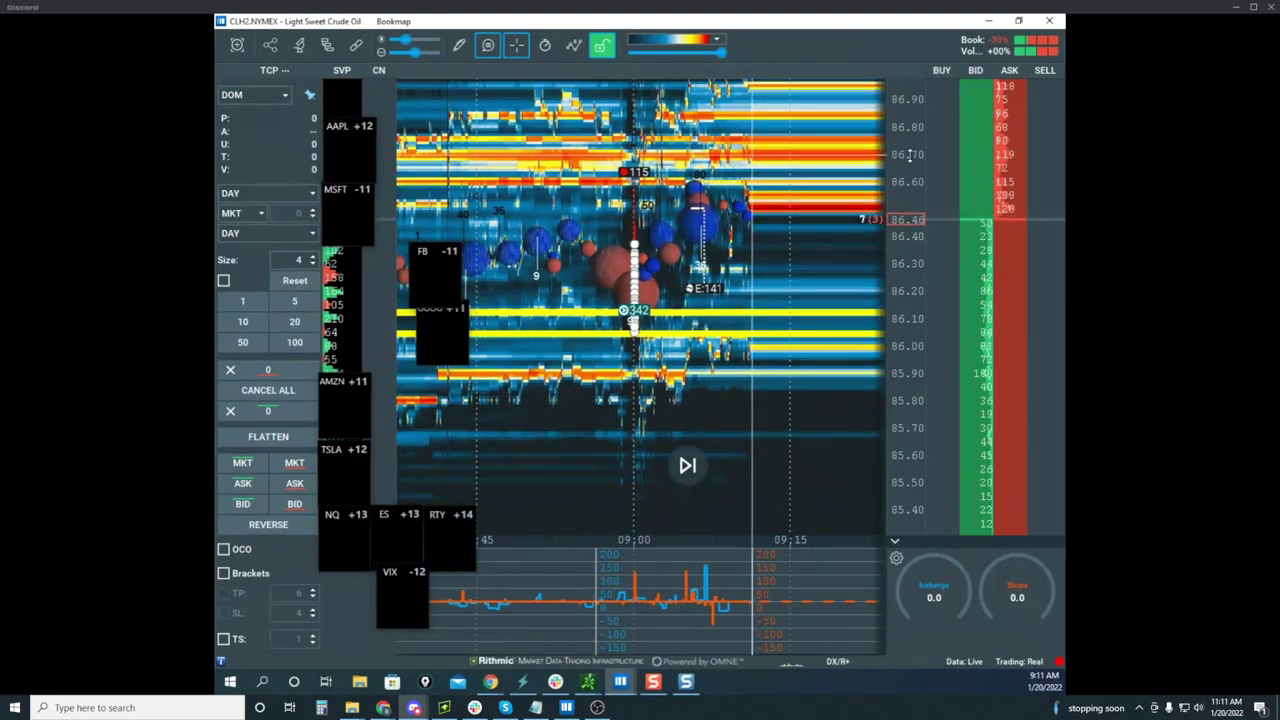
pyautogui.scroll(-3, 829, 181)
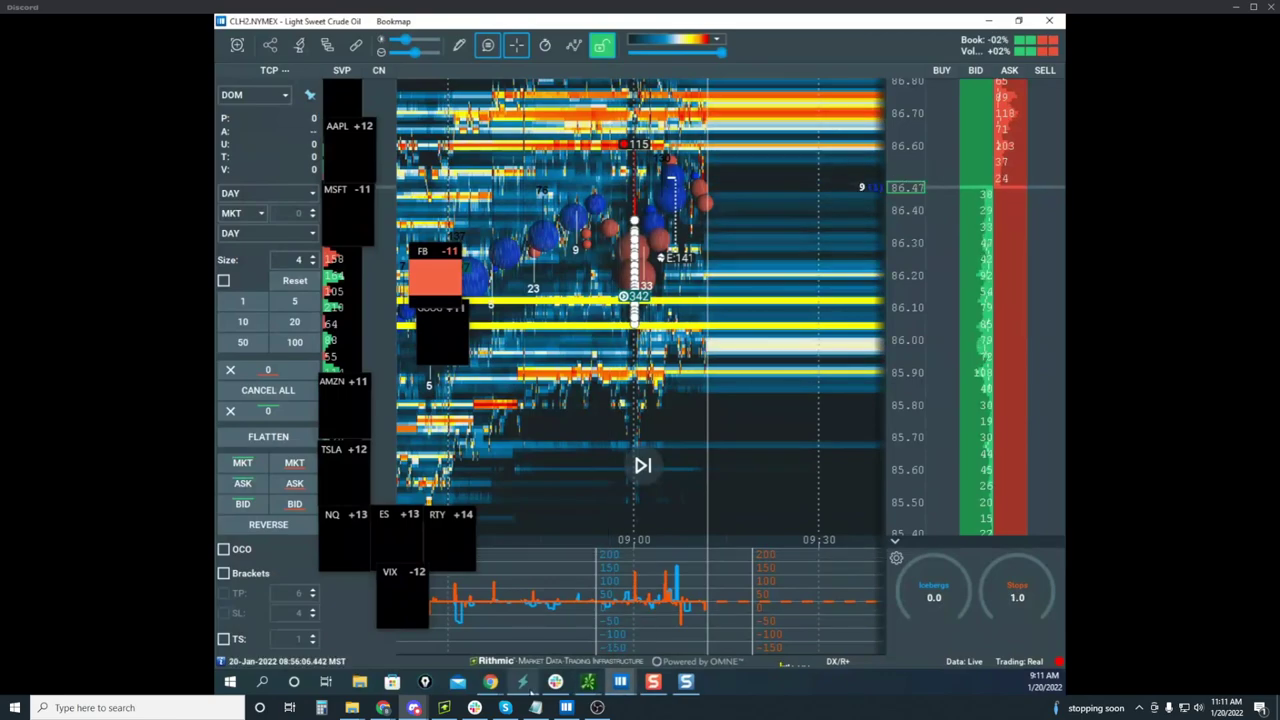
# Switch to the remote desktop window with the EMINISP chart and align the FB and GOOG ticker tiles with the other stock tiles
pyautogui.moveTo(490, 684)
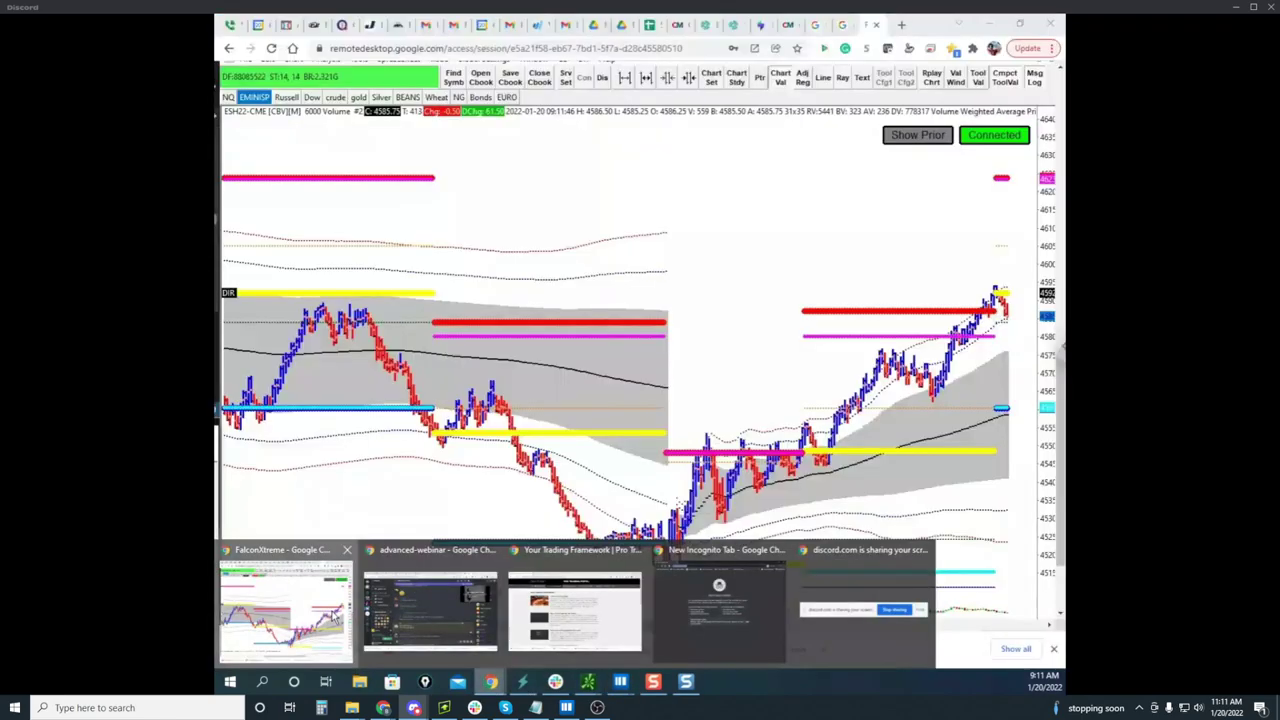
pyautogui.click(288, 608)
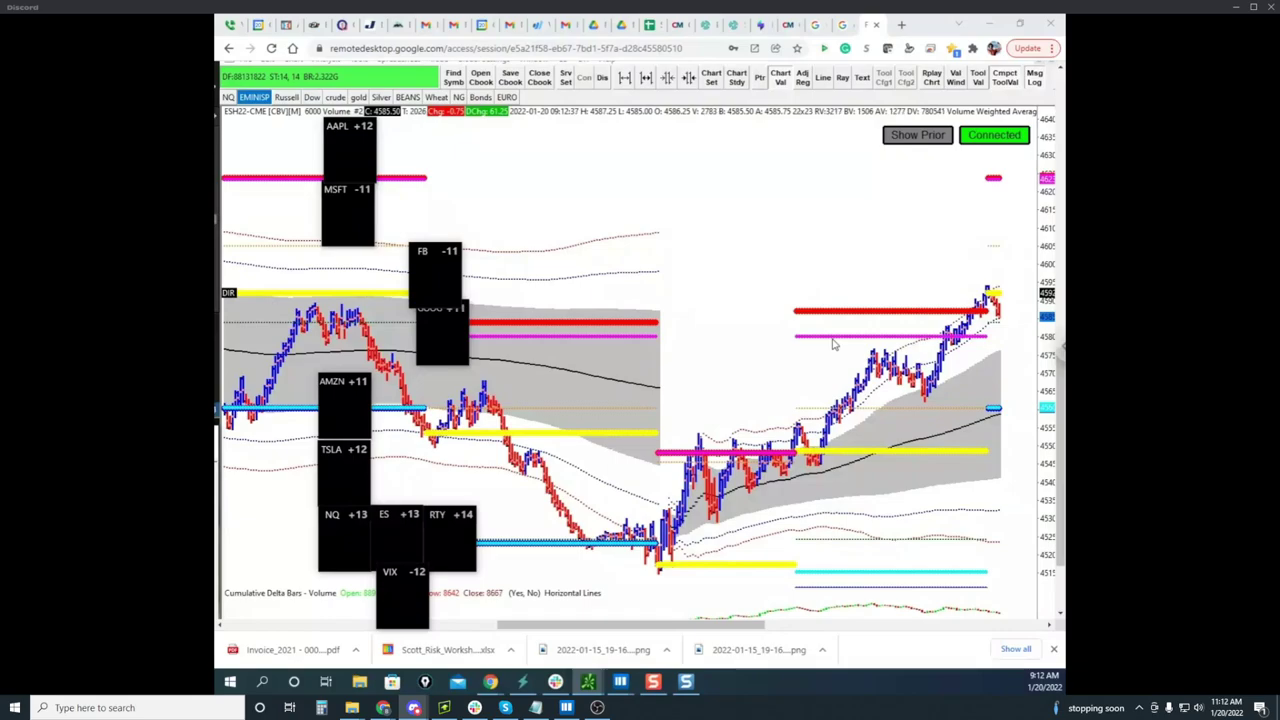
pyautogui.moveTo(423, 251); pyautogui.dragTo(338, 257)
pyautogui.moveTo(438, 313); pyautogui.dragTo(342, 321)
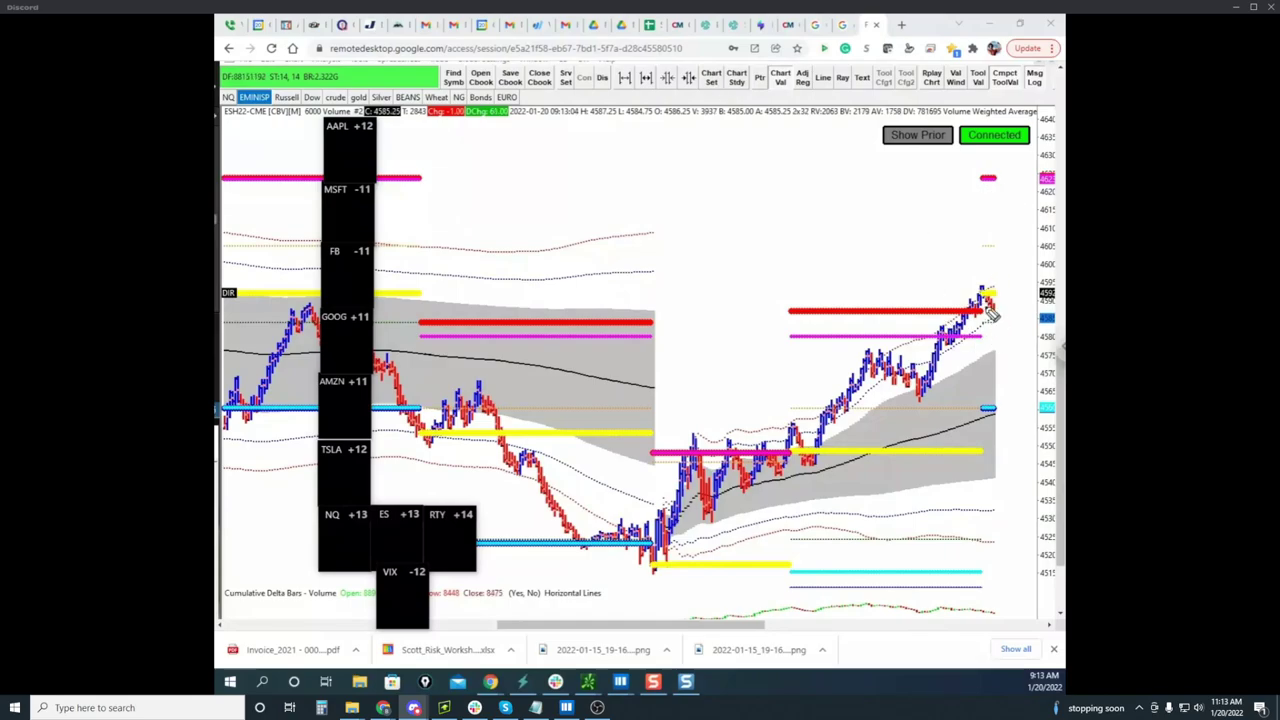
# Annotate the EMINISP chart by circling recent price near the yellow level and sketching paths up and down to the circled blue level, and clear the marks
pyautogui.moveTo(980, 180); pyautogui.dragTo(1014, 177)
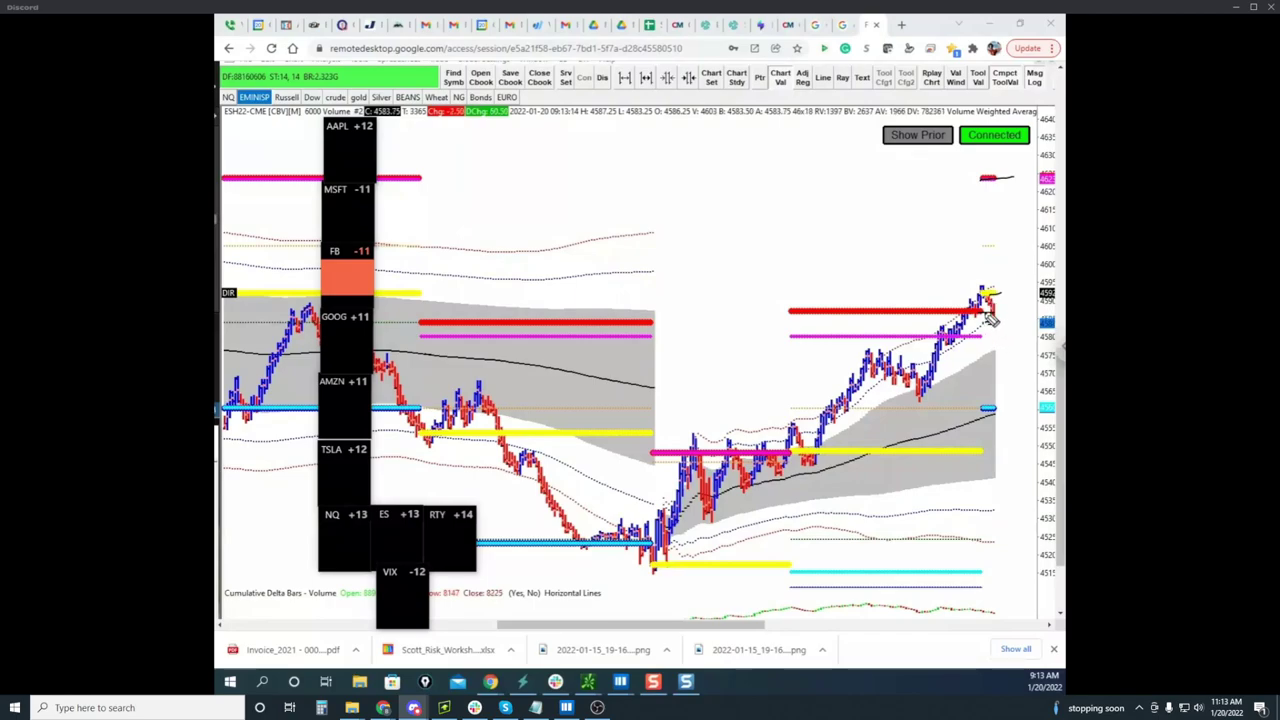
pyautogui.moveTo(997, 284)
pyautogui.mouseDown()
pyautogui.moveTo(976, 311)
pyautogui.moveTo(1008, 306)
pyautogui.mouseUp()
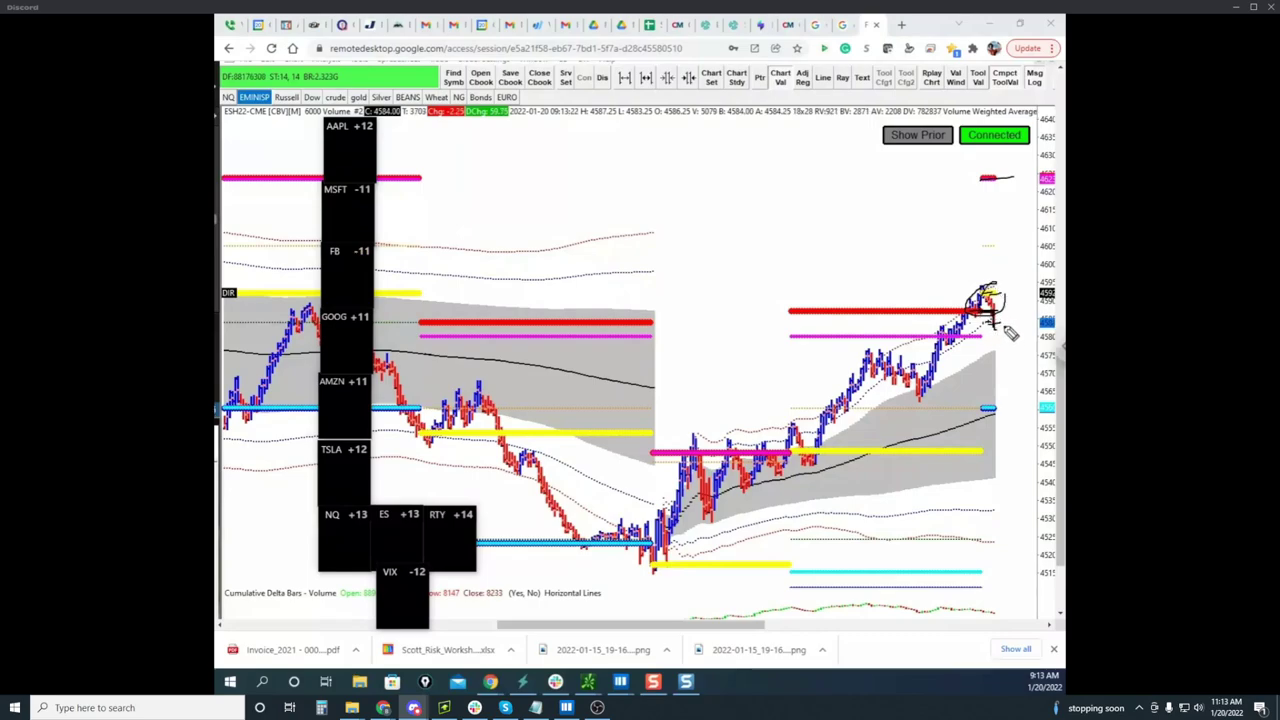
pyautogui.moveTo(1000, 288)
pyautogui.mouseDown()
pyautogui.moveTo(985, 312)
pyautogui.moveTo(995, 289)
pyautogui.mouseUp()
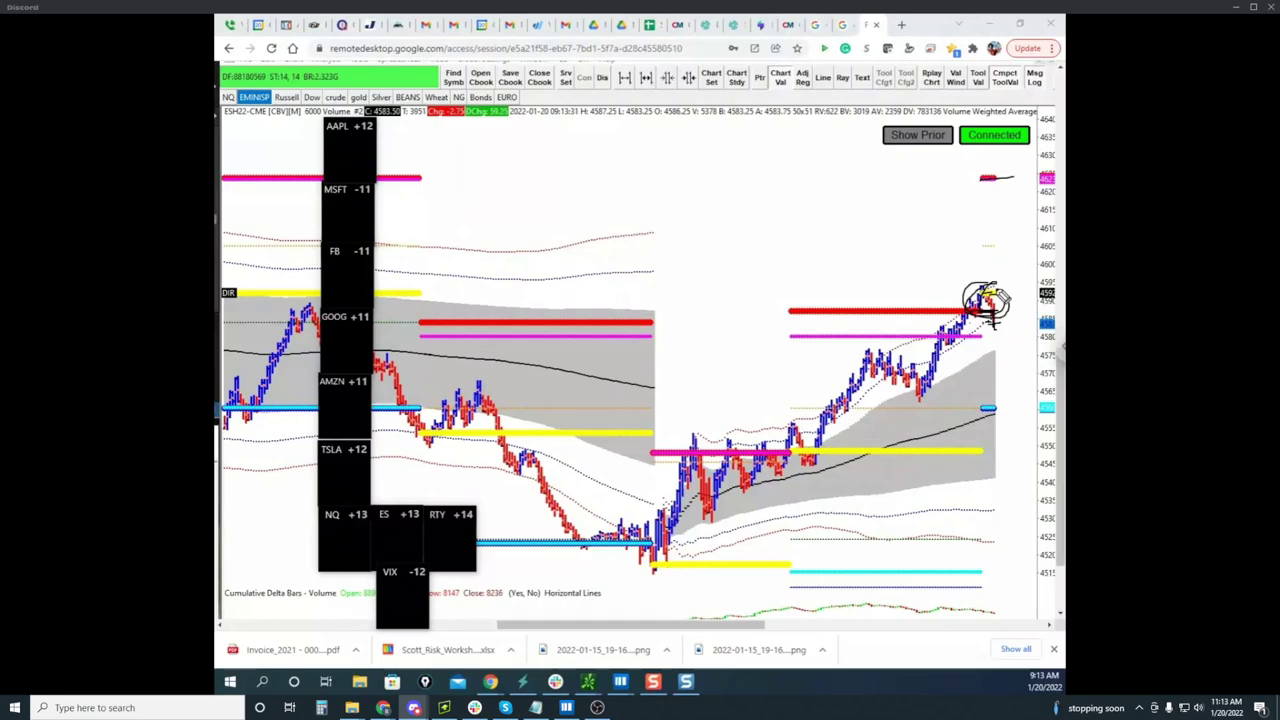
pyautogui.moveTo(988, 300)
pyautogui.mouseDown()
pyautogui.moveTo(1000, 222)
pyautogui.moveTo(1018, 238)
pyautogui.mouseUp()
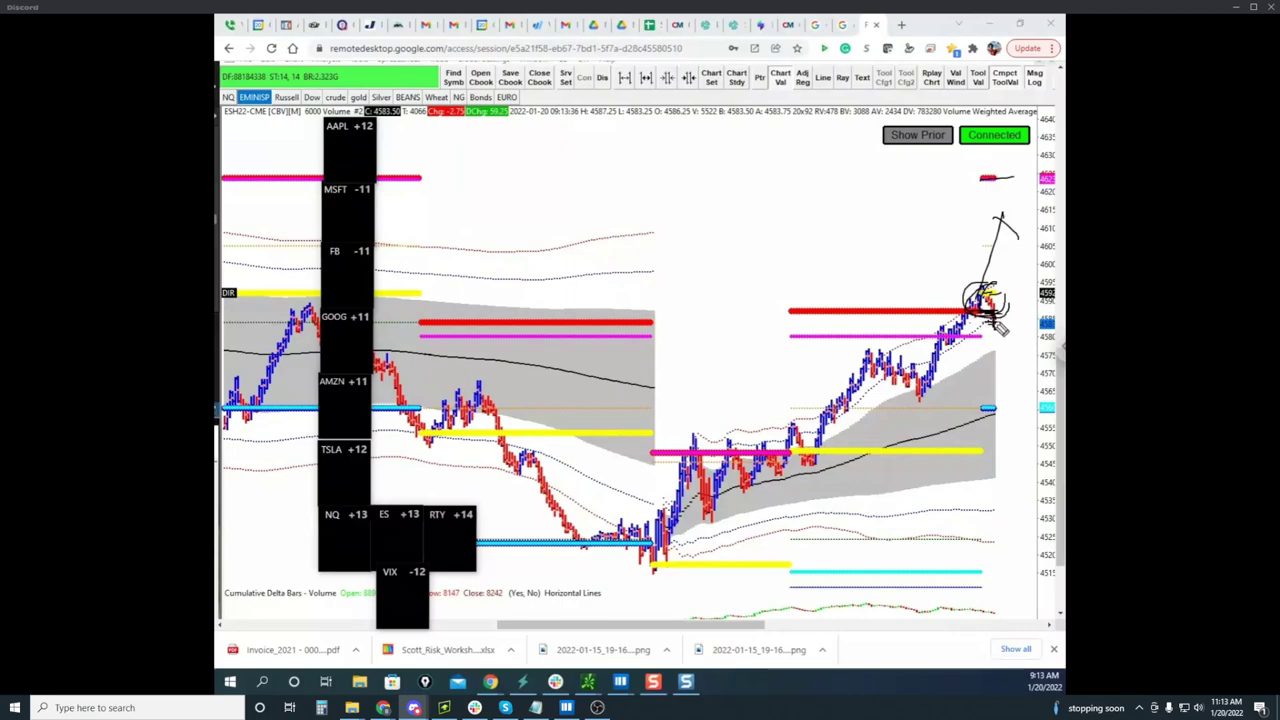
pyautogui.moveTo(1000, 322)
pyautogui.mouseDown()
pyautogui.moveTo(1014, 400)
pyautogui.moveTo(986, 428)
pyautogui.moveTo(988, 352)
pyautogui.mouseUp()
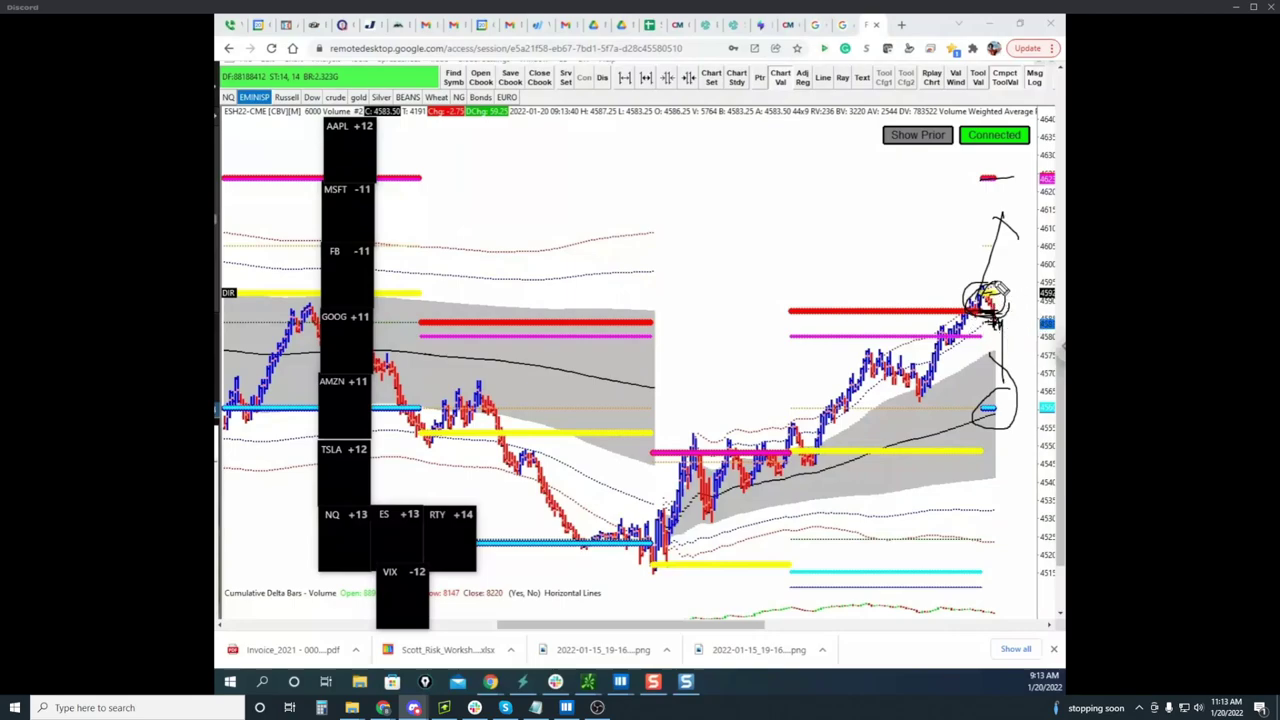
pyautogui.moveTo(994, 285)
pyautogui.mouseDown()
pyautogui.moveTo(988, 319)
pyautogui.moveTo(1002, 268)
pyautogui.moveTo(992, 224)
pyautogui.moveTo(1004, 253)
pyautogui.mouseUp()
pyautogui.click(798, 50)
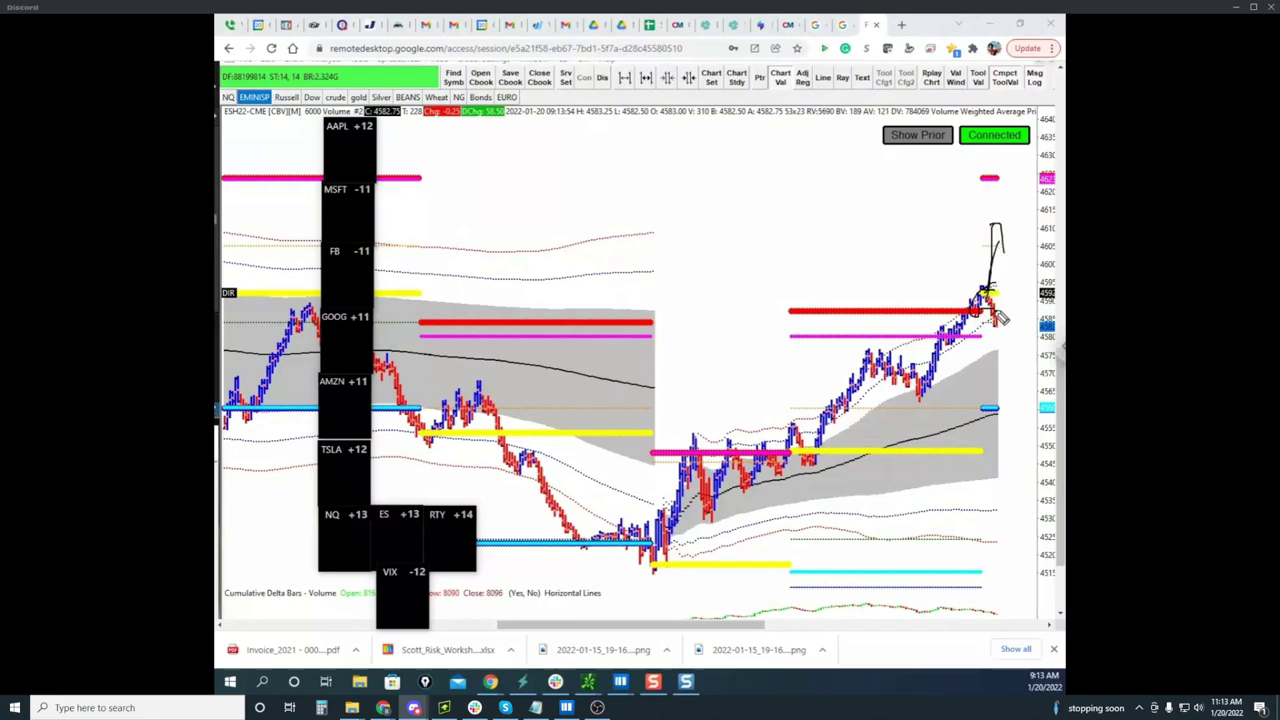
# Sketch the upward move from the yellow level and the drop to the circled blue level again on the EMINISP chart, and erase the drawing
pyautogui.moveTo(990, 291)
pyautogui.mouseDown()
pyautogui.moveTo(989, 199)
pyautogui.moveTo(1000, 262)
pyautogui.mouseUp()
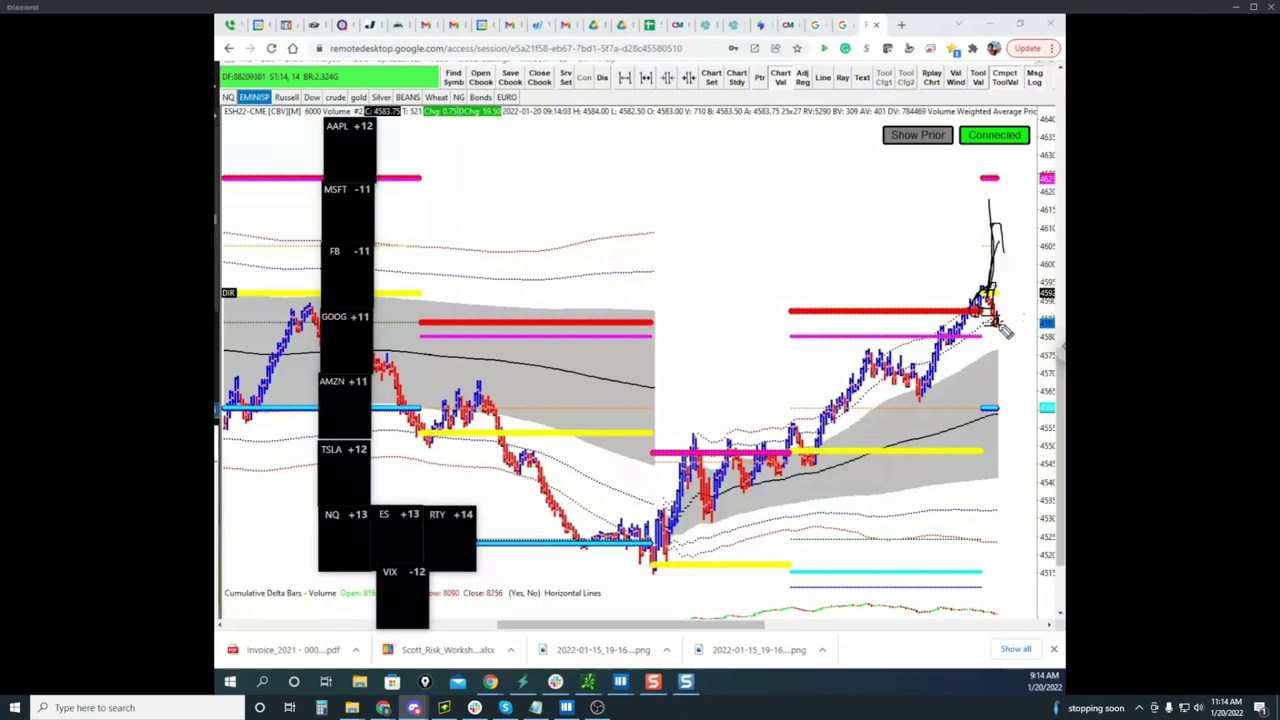
pyautogui.moveTo(1003, 328)
pyautogui.mouseDown()
pyautogui.moveTo(1006, 405)
pyautogui.moveTo(1000, 390)
pyautogui.mouseUp()
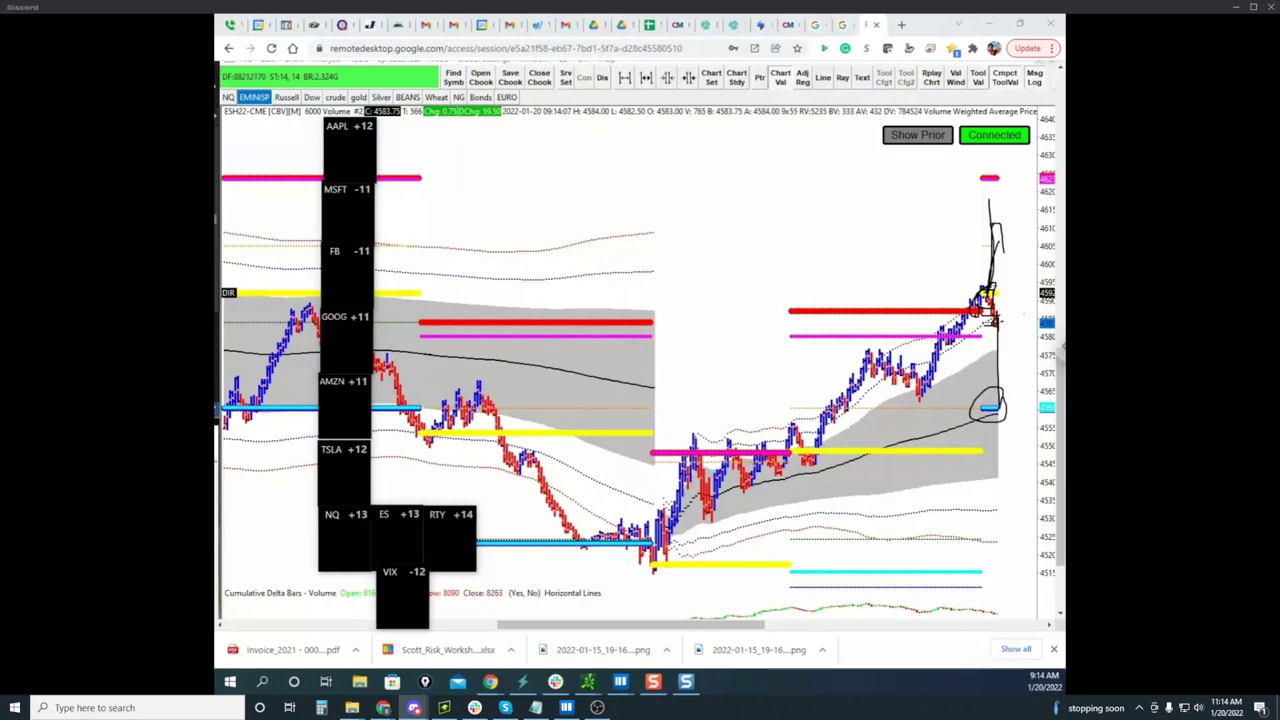
pyautogui.press('Escape')
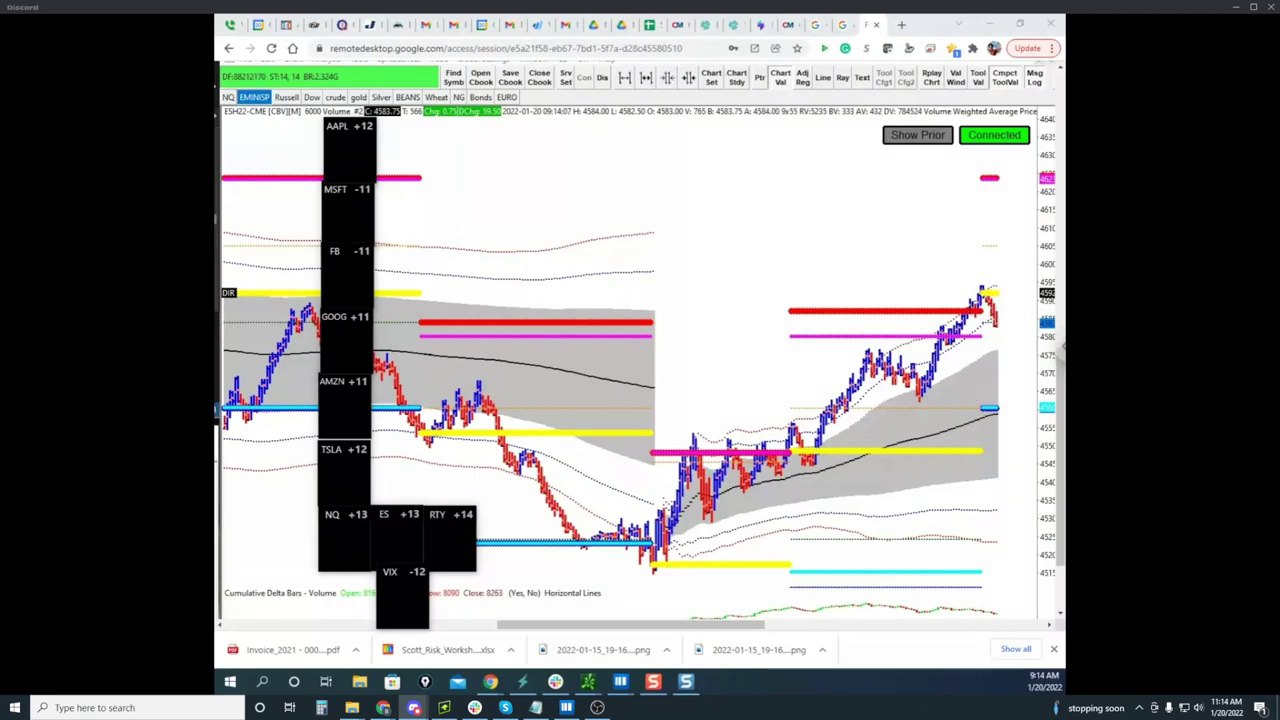
# Switch to the /ES chart in thinkorswim and stretch its price scale to span about 4480 to 4740
pyautogui.click(588, 681)
pyautogui.click(746, 219)
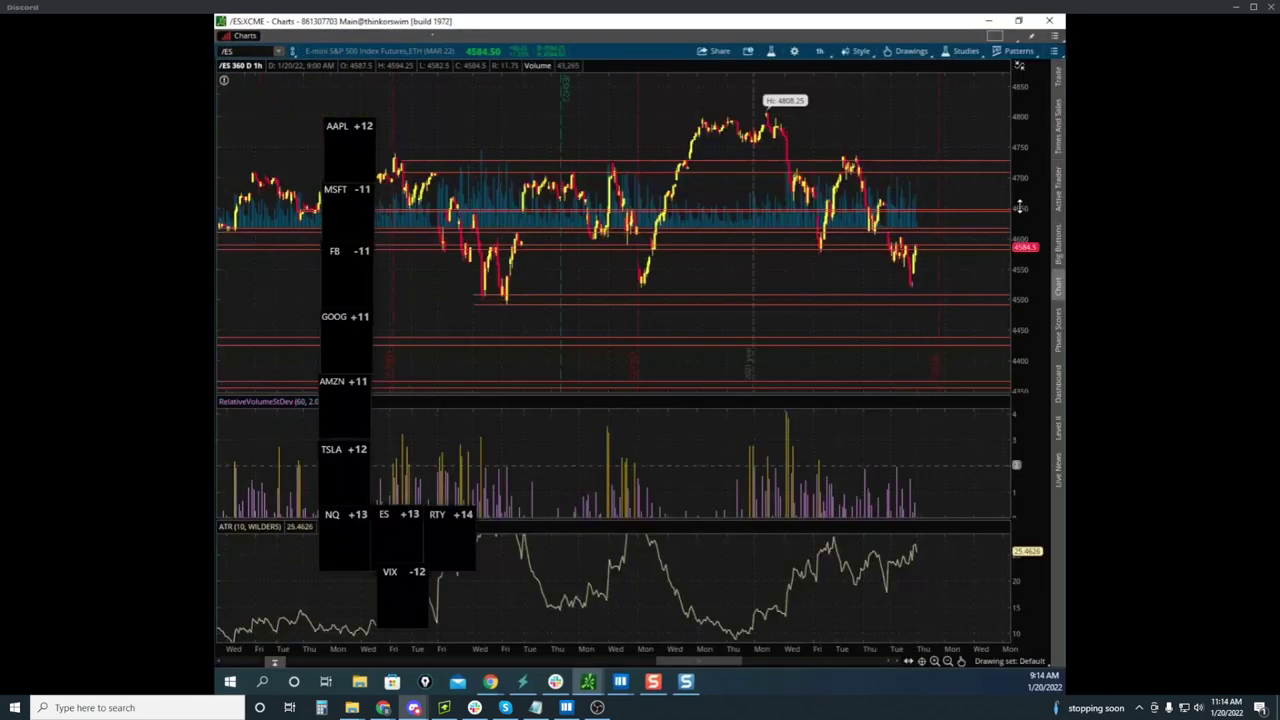
pyautogui.moveTo(1019, 206); pyautogui.dragTo(1027, 127)
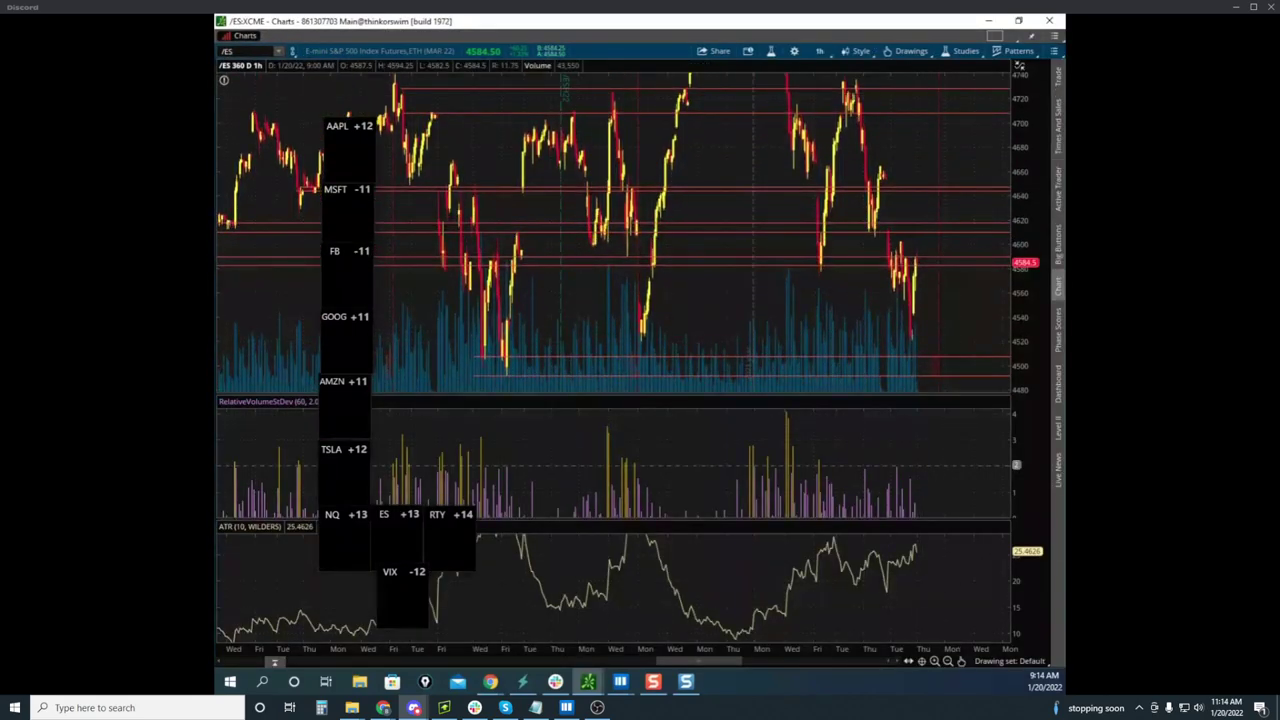
pyautogui.hotkey('alt', 'Tab')
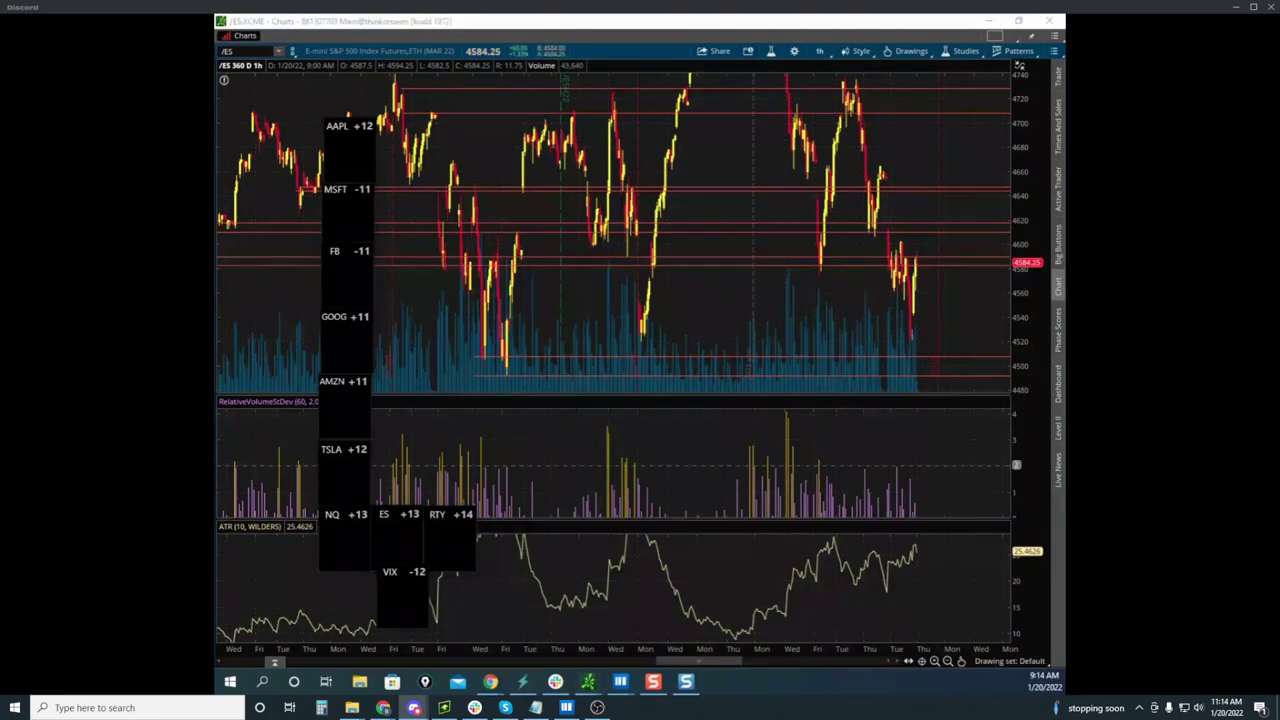
# On the /ES chart, box the recent consolidation near 4580, sketch possible moves up and down from current price, and circle the whole area
pyautogui.moveTo(879, 246)
pyautogui.mouseDown()
pyautogui.moveTo(908, 253)
pyautogui.moveTo(911, 304)
pyautogui.moveTo(896, 300)
pyautogui.moveTo(882, 276)
pyautogui.moveTo(903, 272)
pyautogui.moveTo(874, 257)
pyautogui.moveTo(917, 266)
pyautogui.mouseUp()
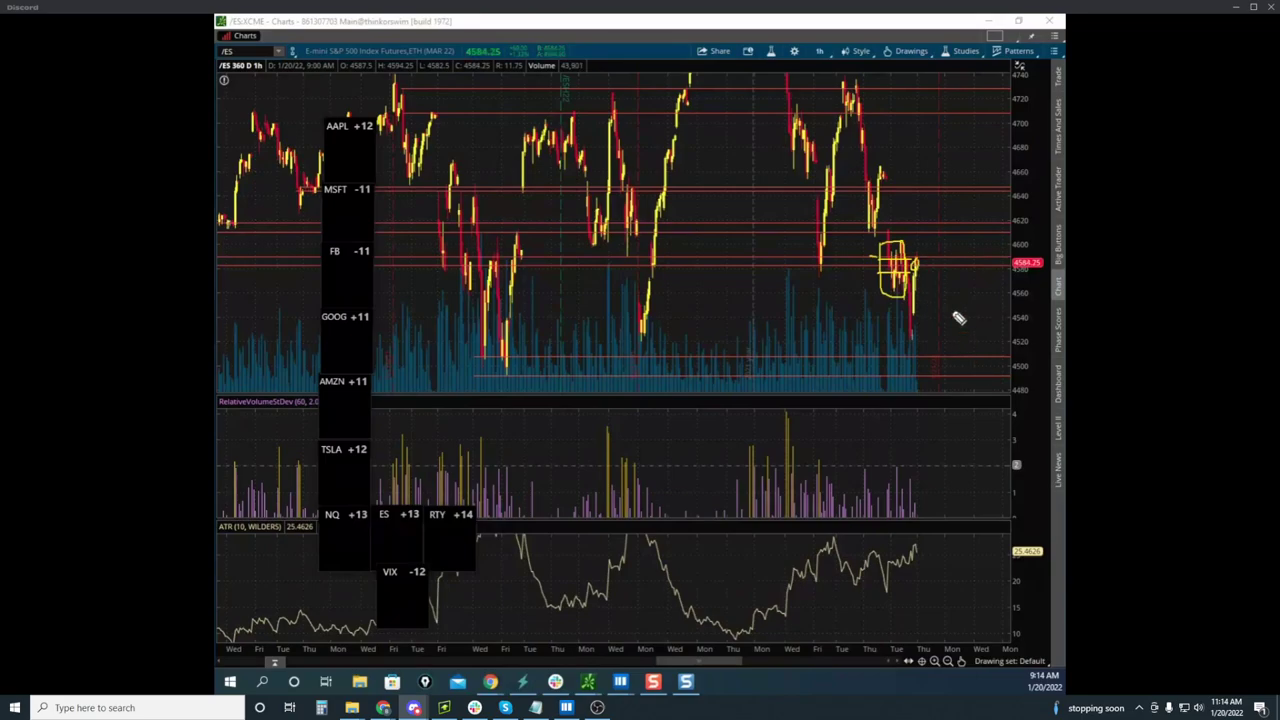
pyautogui.moveTo(916, 266); pyautogui.dragTo(920, 212)
pyautogui.moveTo(922, 276)
pyautogui.mouseDown()
pyautogui.moveTo(911, 330)
pyautogui.moveTo(923, 177)
pyautogui.mouseUp()
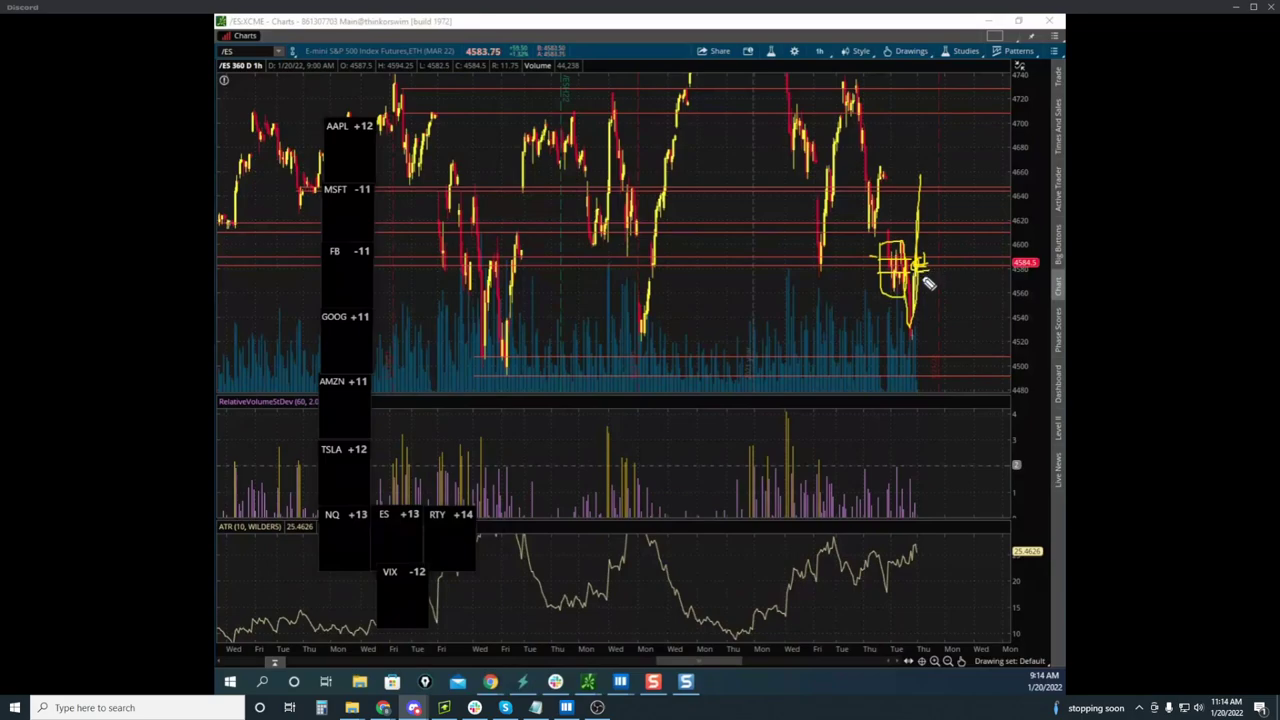
pyautogui.moveTo(920, 262); pyautogui.dragTo(930, 203)
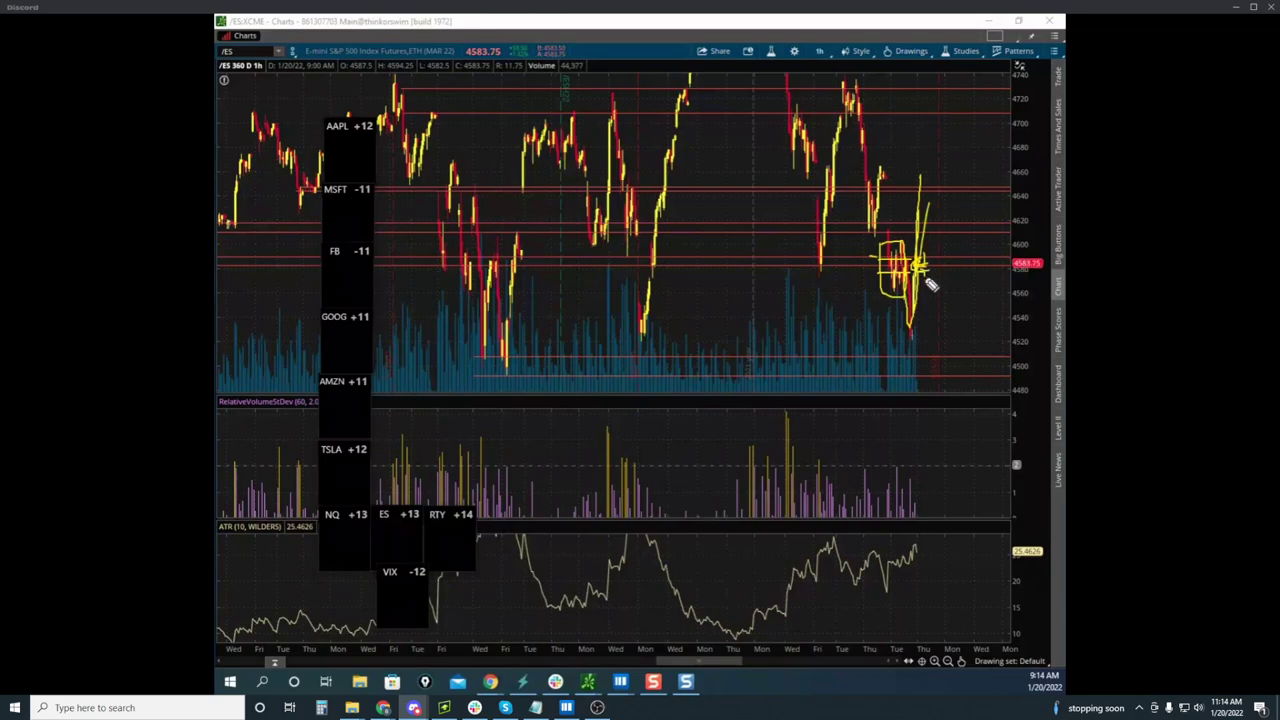
pyautogui.moveTo(927, 282); pyautogui.dragTo(928, 425)
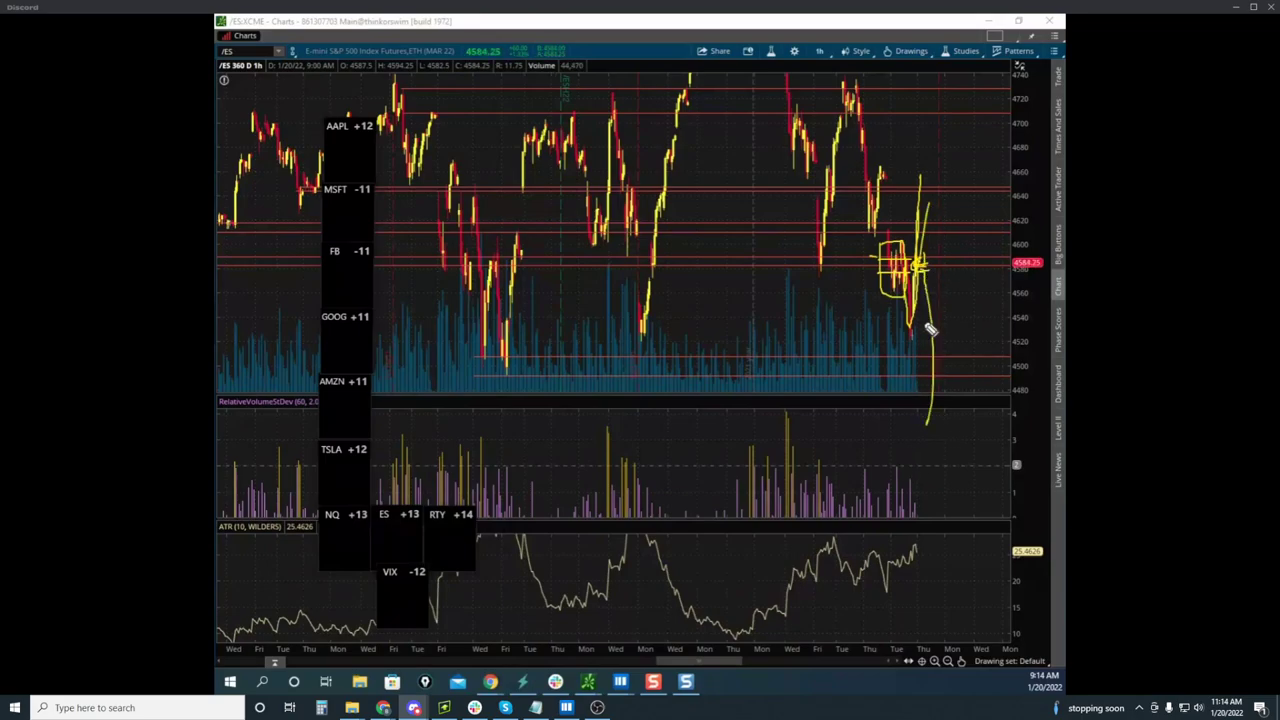
pyautogui.moveTo(930, 272); pyautogui.dragTo(936, 505)
pyautogui.moveTo(908, 232); pyautogui.dragTo(958, 250)
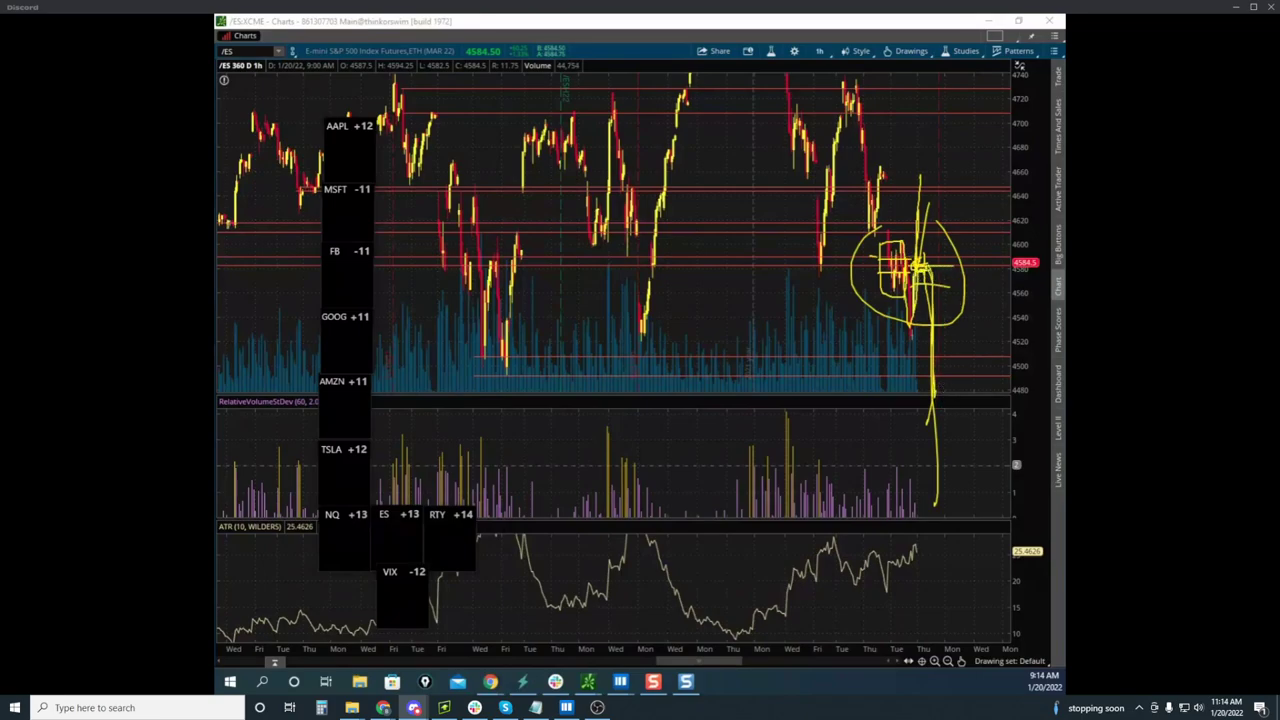
# Return to the remote EMINISP chart and clear the yellow annotations left from the /ES chart
pyautogui.press('Escape')
pyautogui.moveTo(858, 22); pyautogui.dragTo(820, 80)
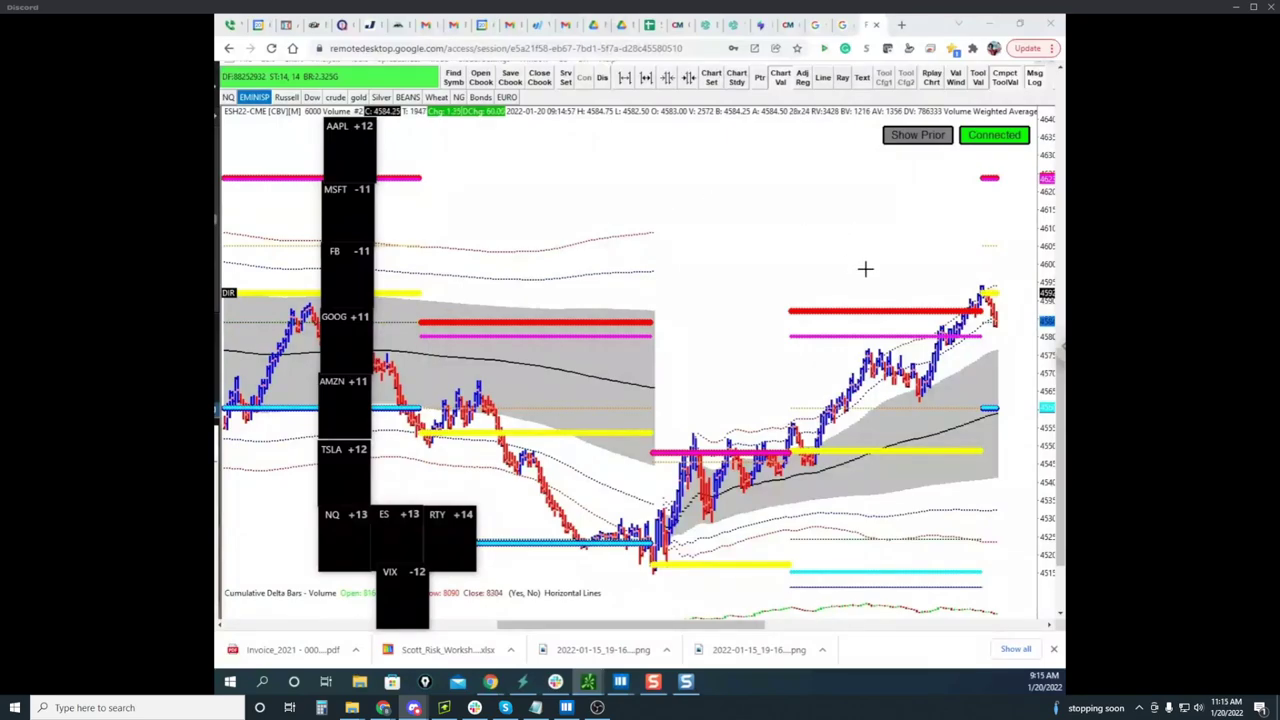
pyautogui.hotkey('alt', 'Tab')
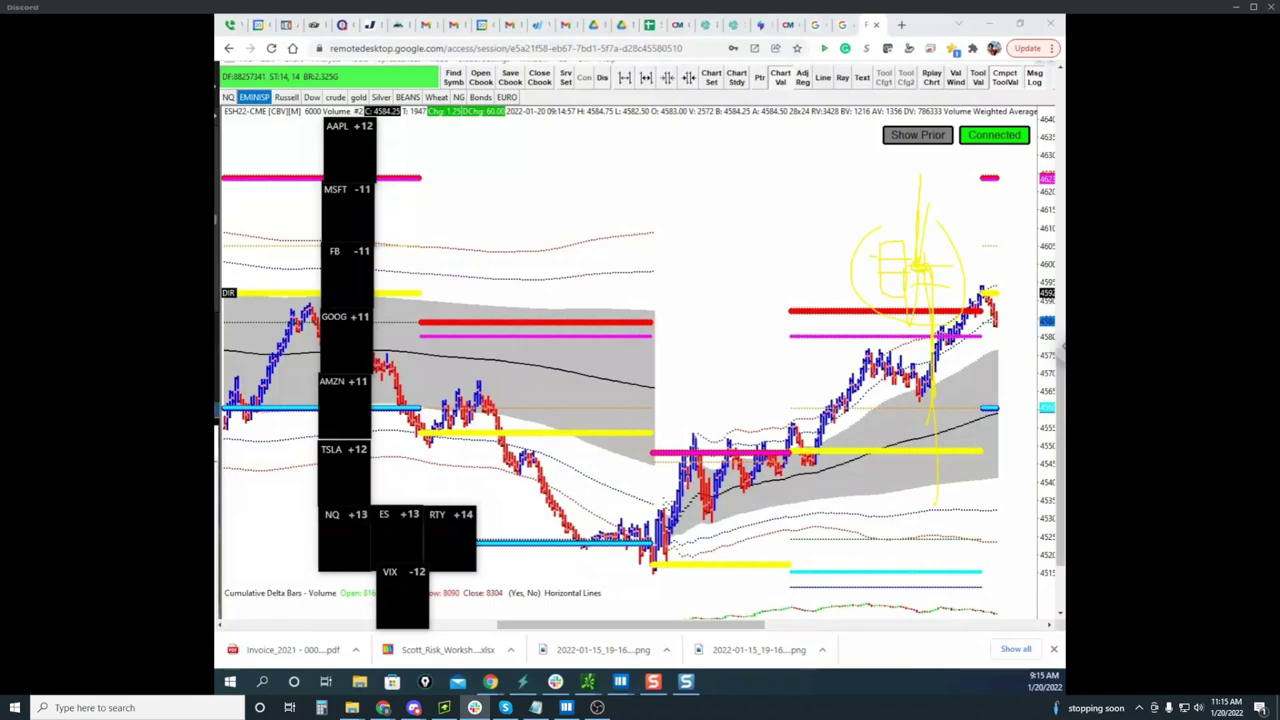
pyautogui.press('Escape')
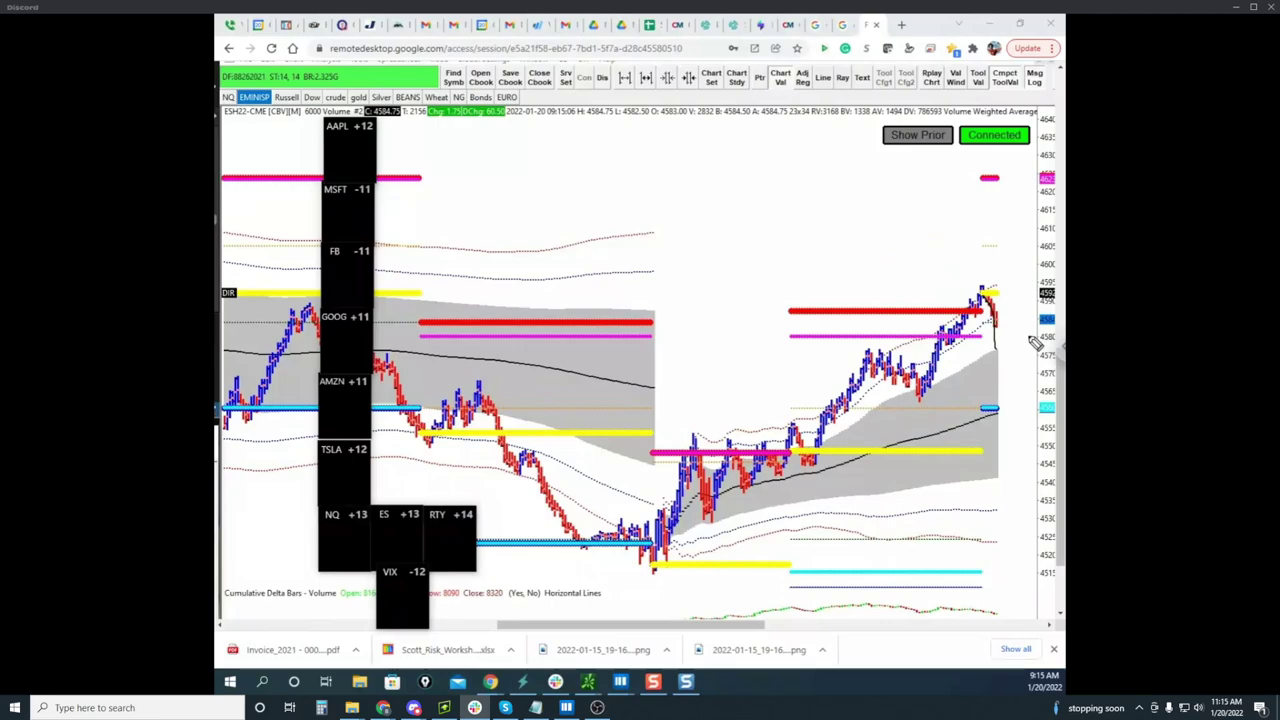
# On the EMINISP chart, circle the pullback below the yellow level, sketch a drop to the circled blue level near 4560, and erase the drawing
pyautogui.moveTo(997, 289); pyautogui.dragTo(1000, 341)
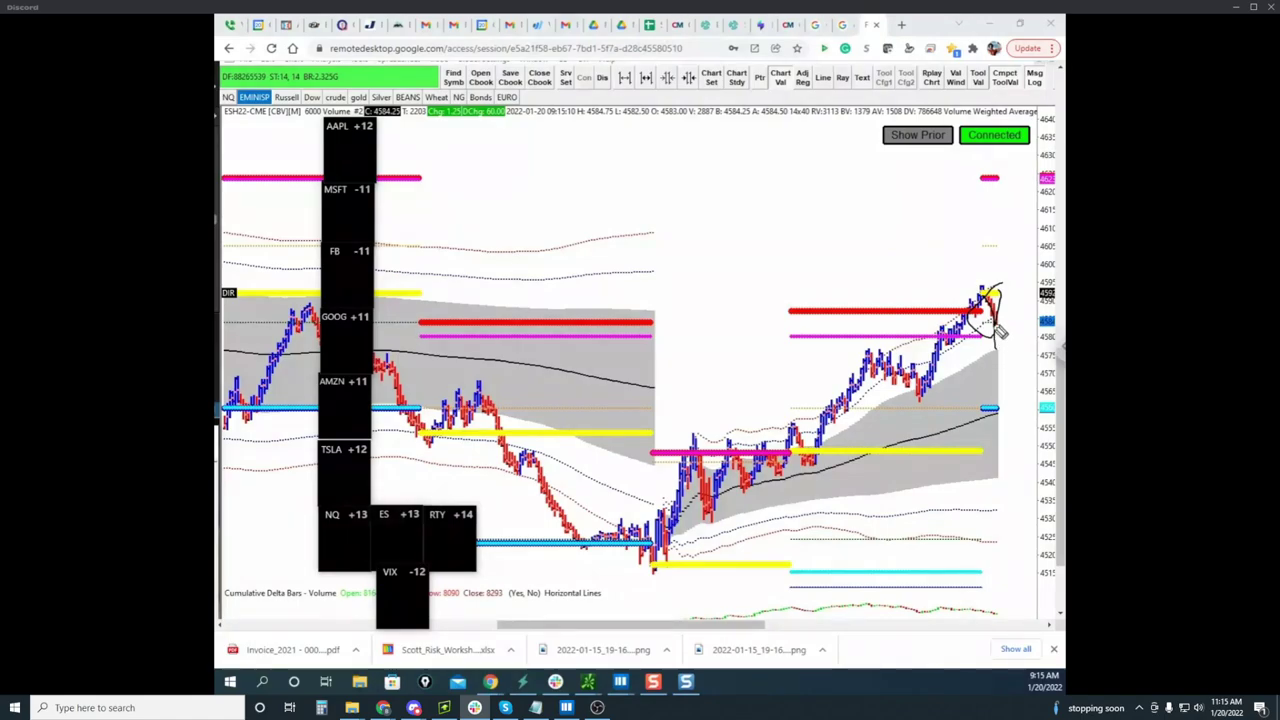
pyautogui.moveTo(987, 320)
pyautogui.mouseDown()
pyautogui.moveTo(1012, 323)
pyautogui.moveTo(1011, 437)
pyautogui.moveTo(1025, 414)
pyautogui.moveTo(1030, 452)
pyautogui.mouseUp()
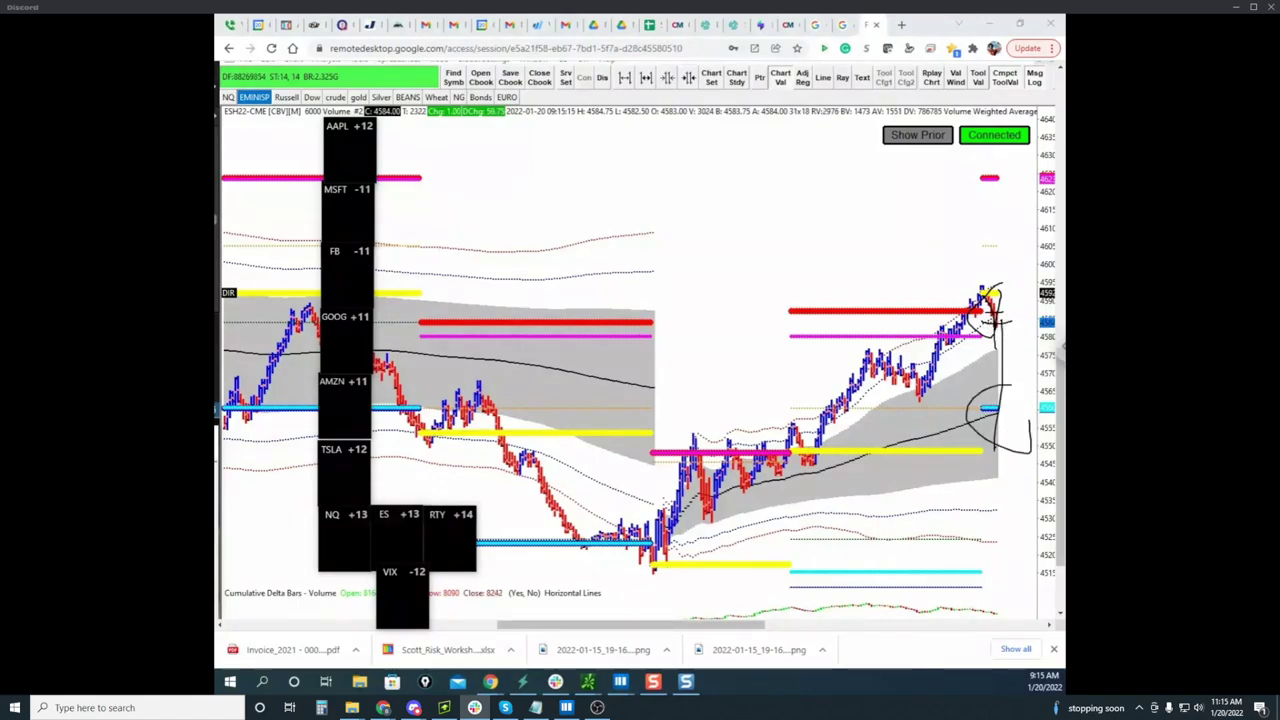
pyautogui.press('Escape')
pyautogui.moveTo(757, 628); pyautogui.dragTo(768, 628)
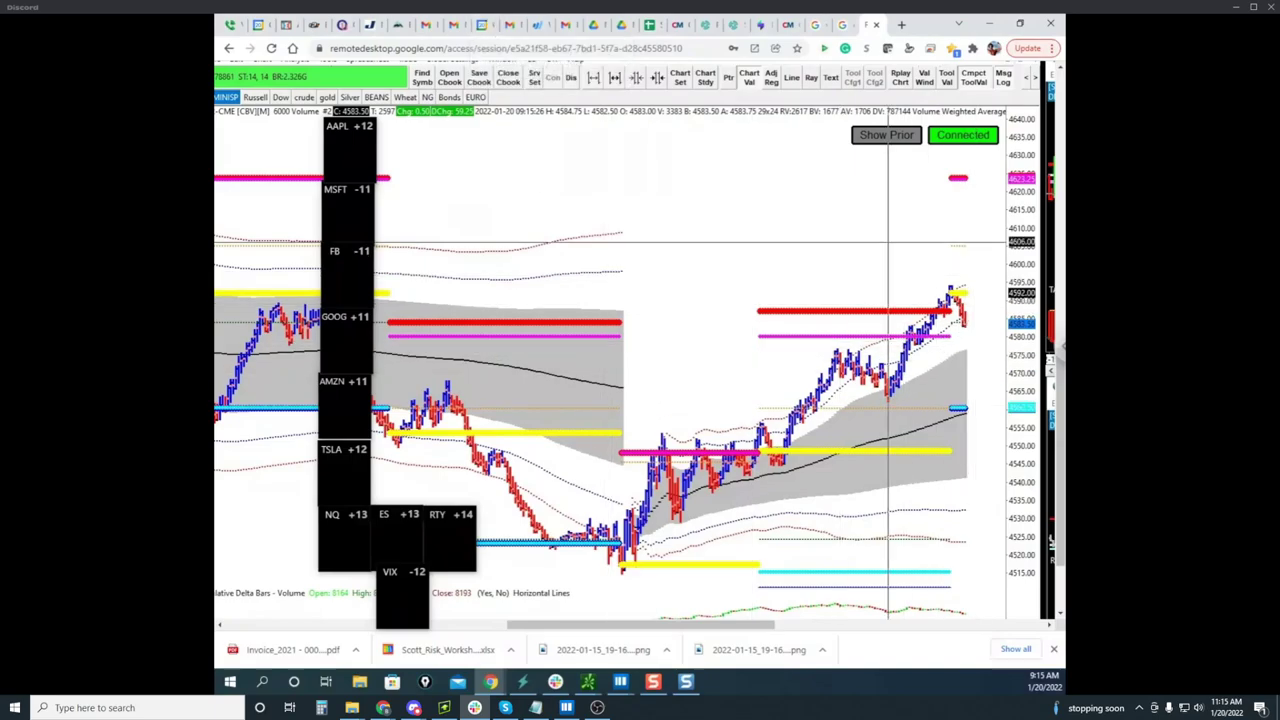
# Bring up the E-mini Nasdaq-100 Bookmap heatmap, widen its price and time range to examine the pullback between the yellow levels, and put it away
pyautogui.moveTo(216, 150); pyautogui.dragTo(722, 46)
pyautogui.scroll(-3, 749, 242)
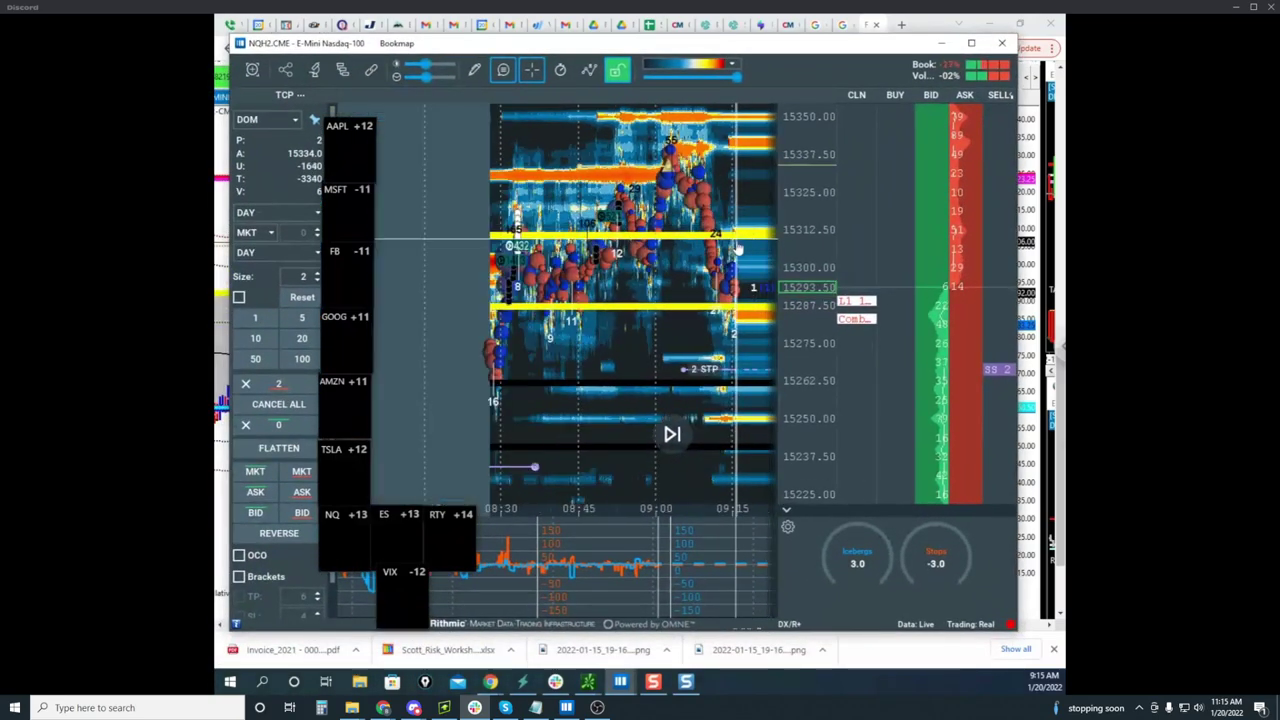
pyautogui.moveTo(787, 252); pyautogui.dragTo(788, 331)
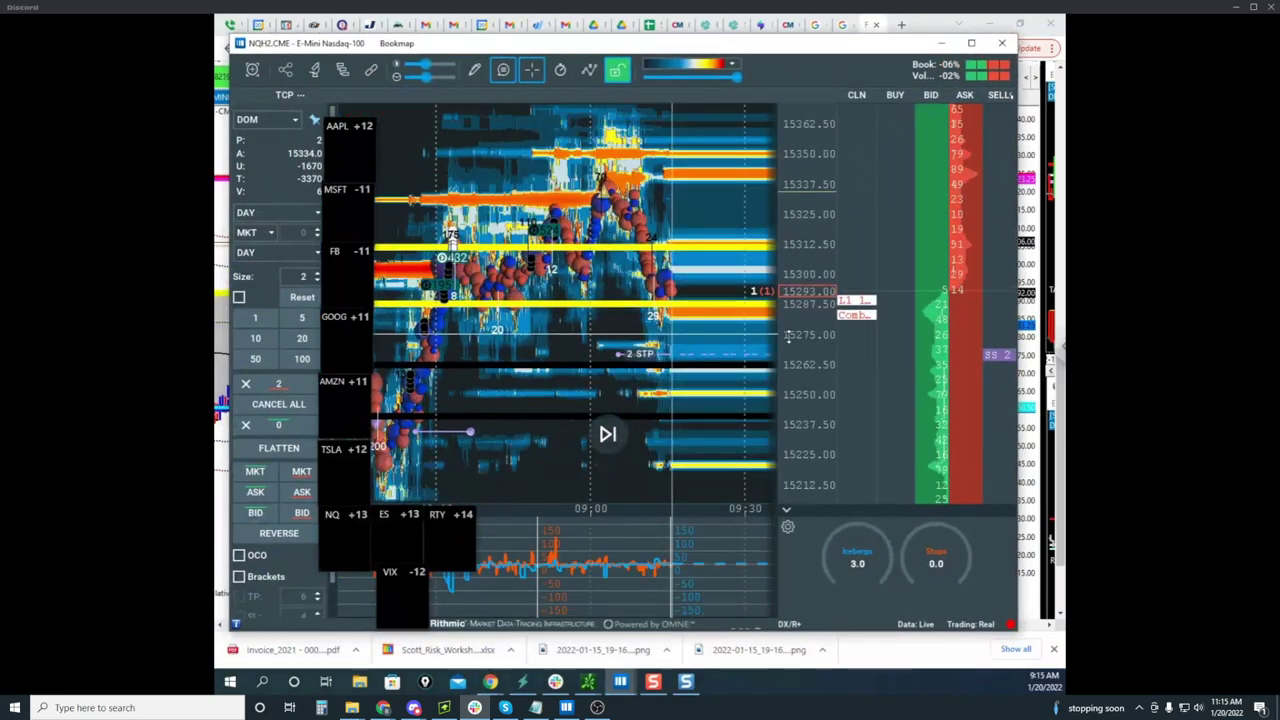
pyautogui.scroll(3, 709, 314)
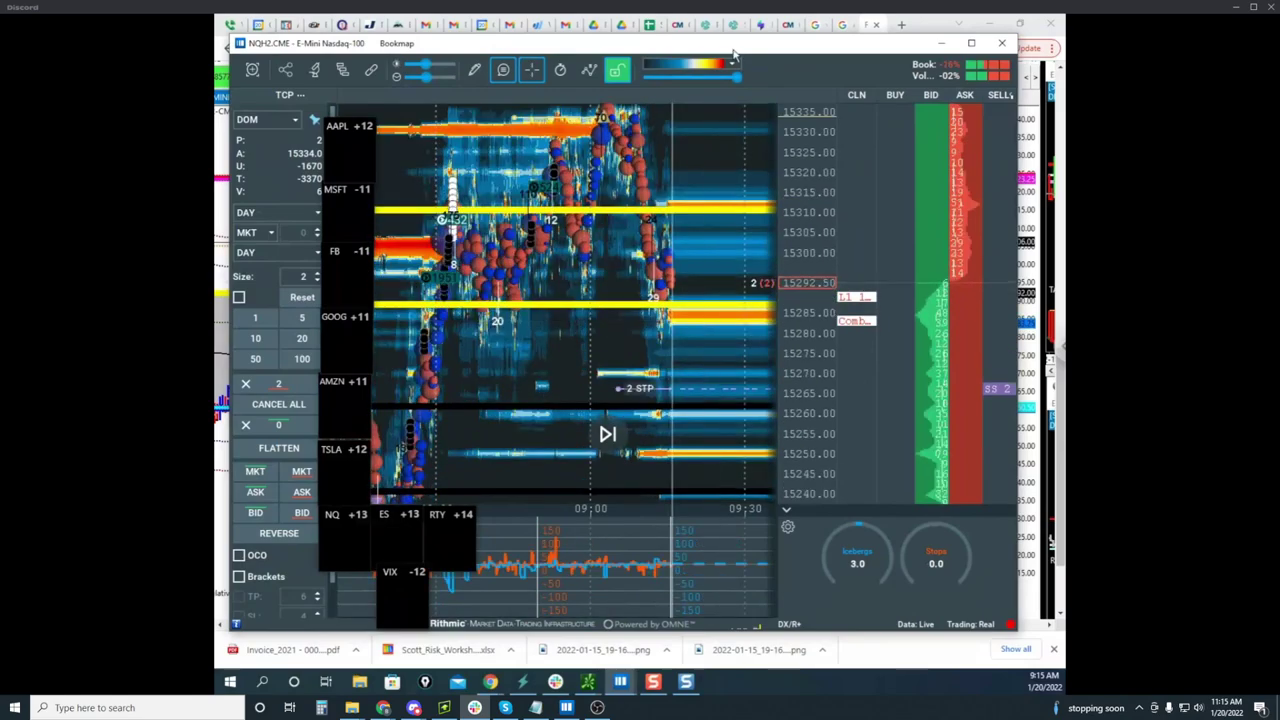
pyautogui.moveTo(730, 46); pyautogui.dragTo(216, 170)
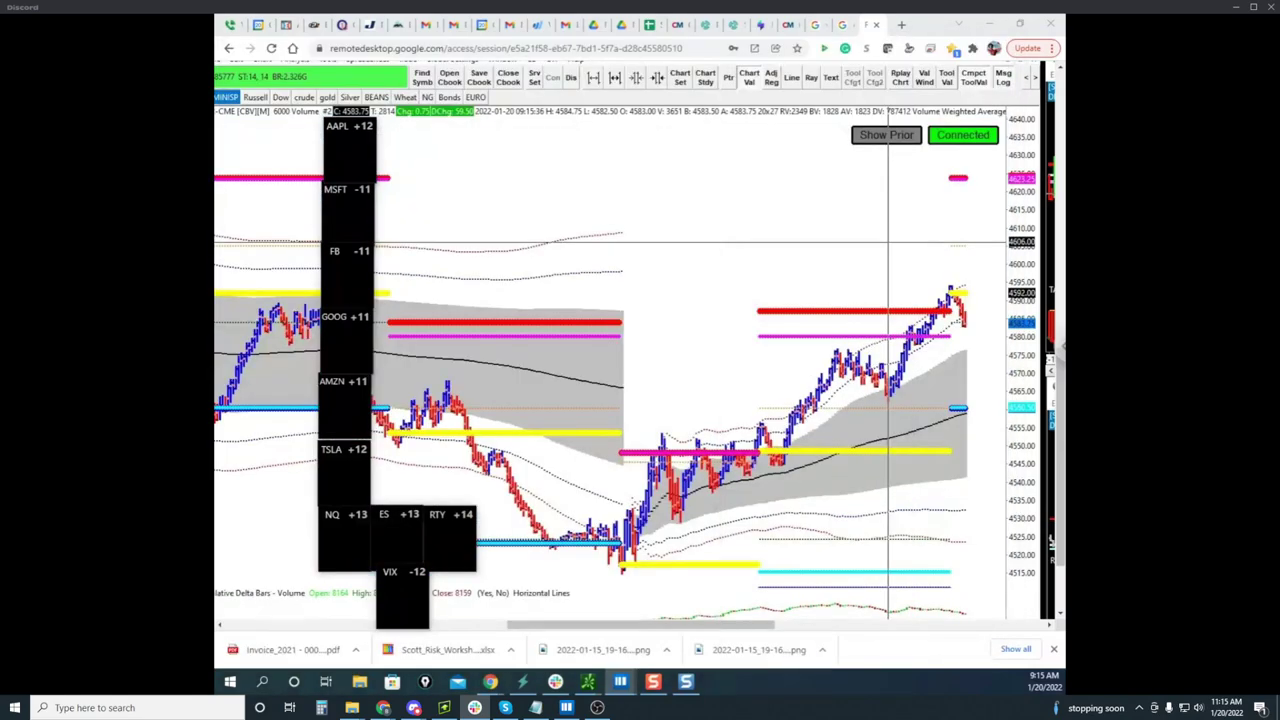
# Bring up the Russell 2000 Bookmap heatmap, check price at the upper cyan level against the stop order, and put it away
pyautogui.hotkey('alt', 'Tab')
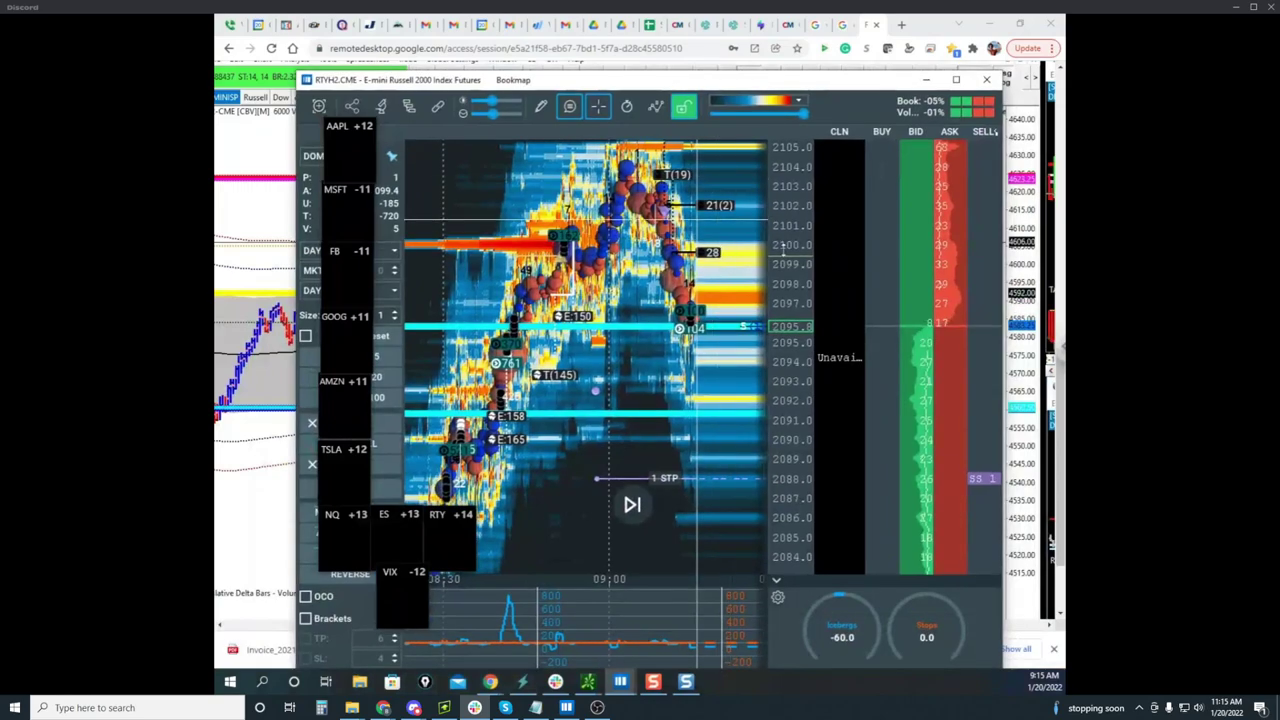
pyautogui.moveTo(786, 253); pyautogui.dragTo(786, 218)
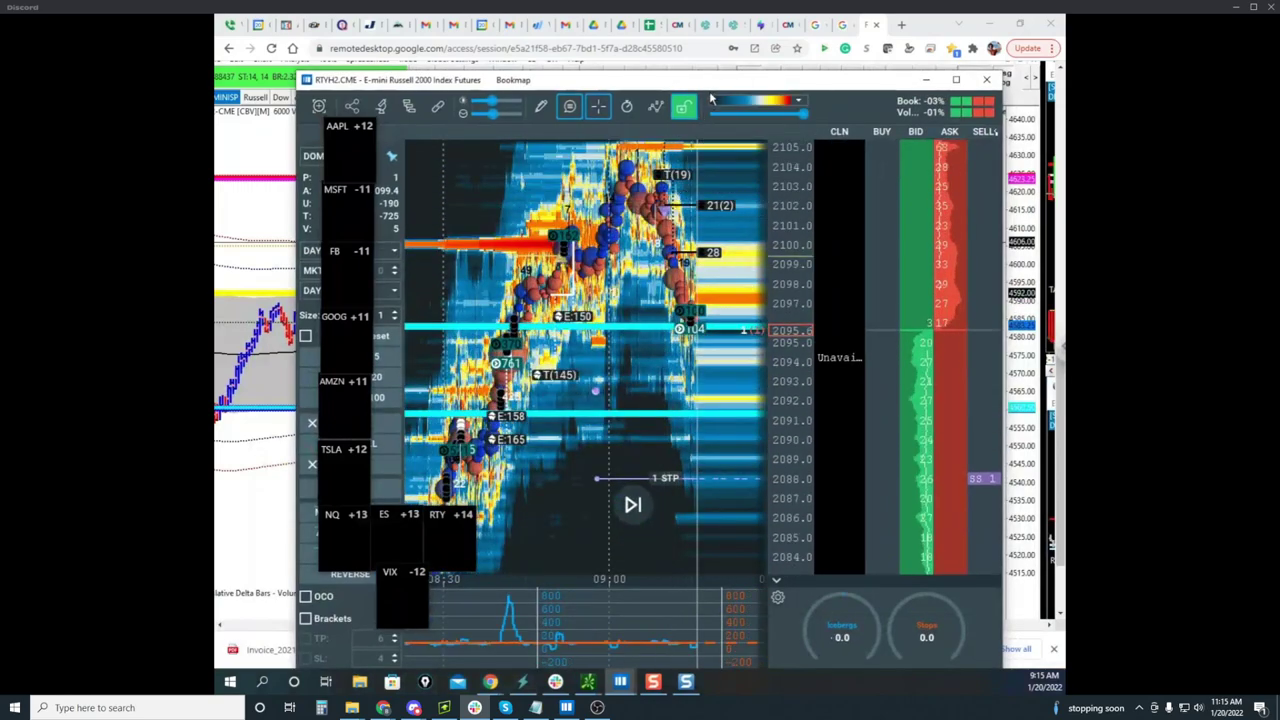
pyautogui.moveTo(690, 81); pyautogui.dragTo(634, 130)
pyautogui.hotkey('alt', 'Tab')
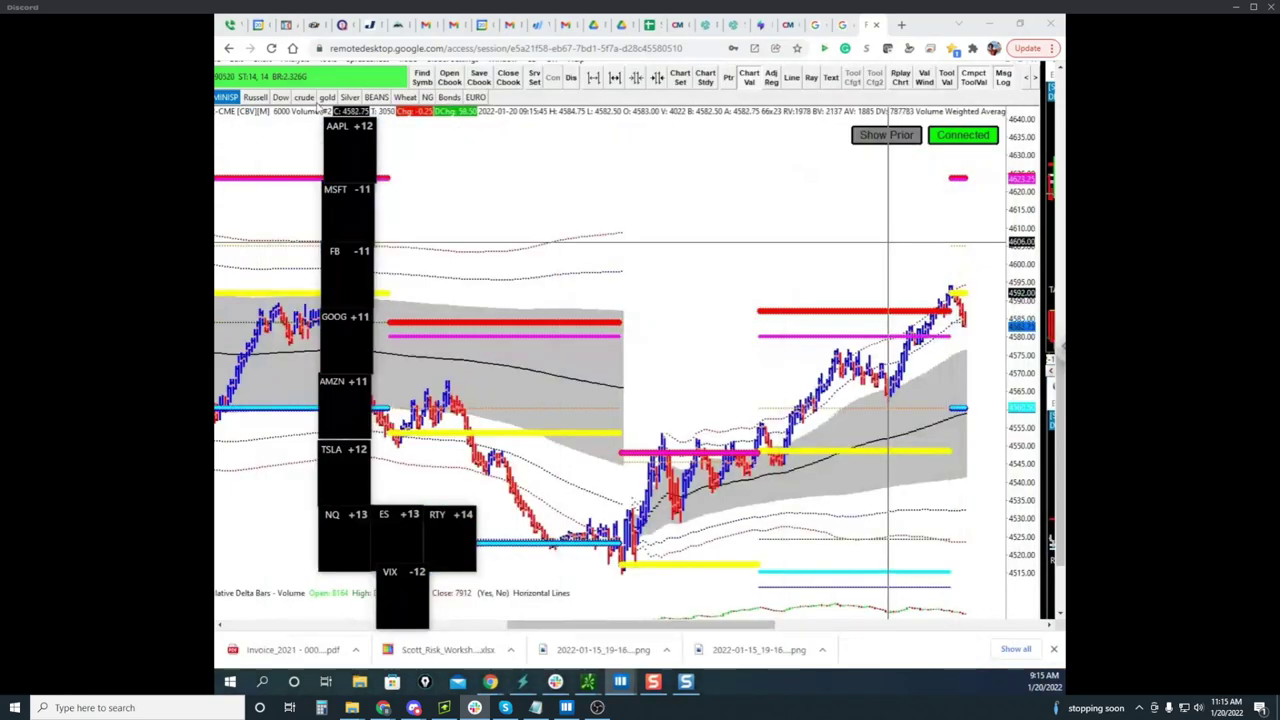
# On the remote Russell chart, sketch a move above the pink level and drops to the circled yellow and blue levels, and erase them
pyautogui.click(257, 97)
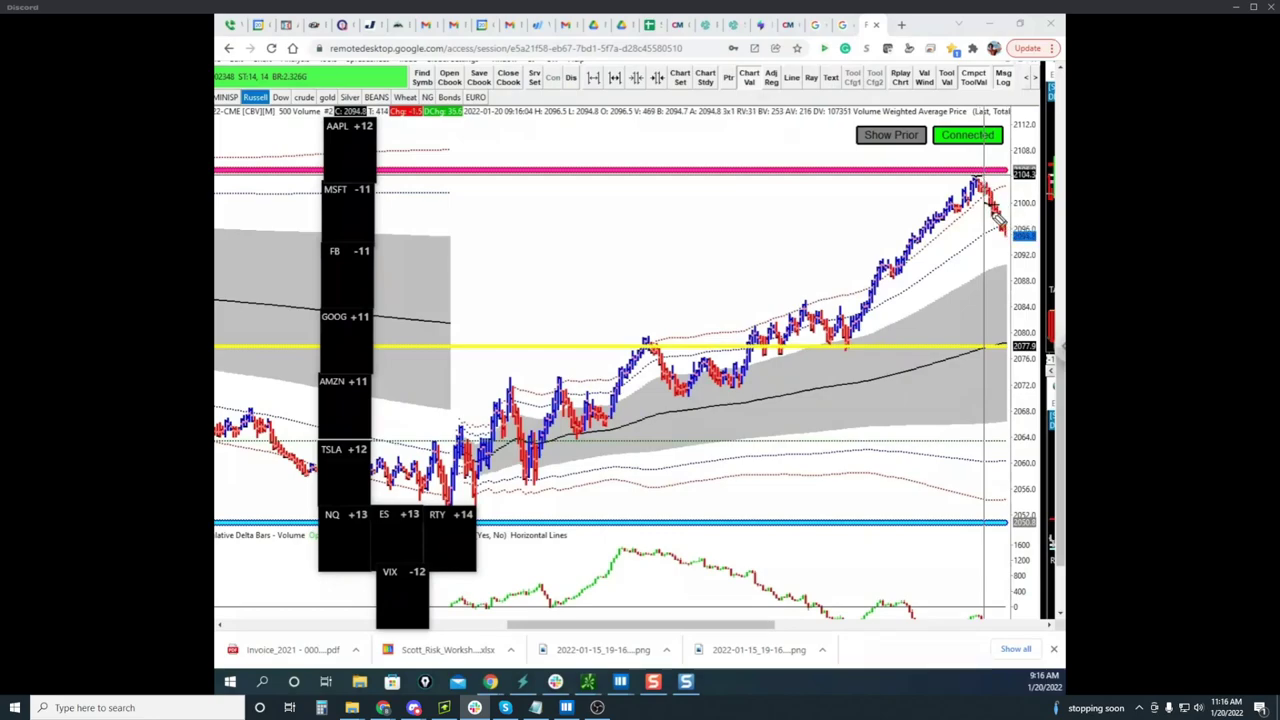
pyautogui.moveTo(988, 172); pyautogui.dragTo(1010, 74)
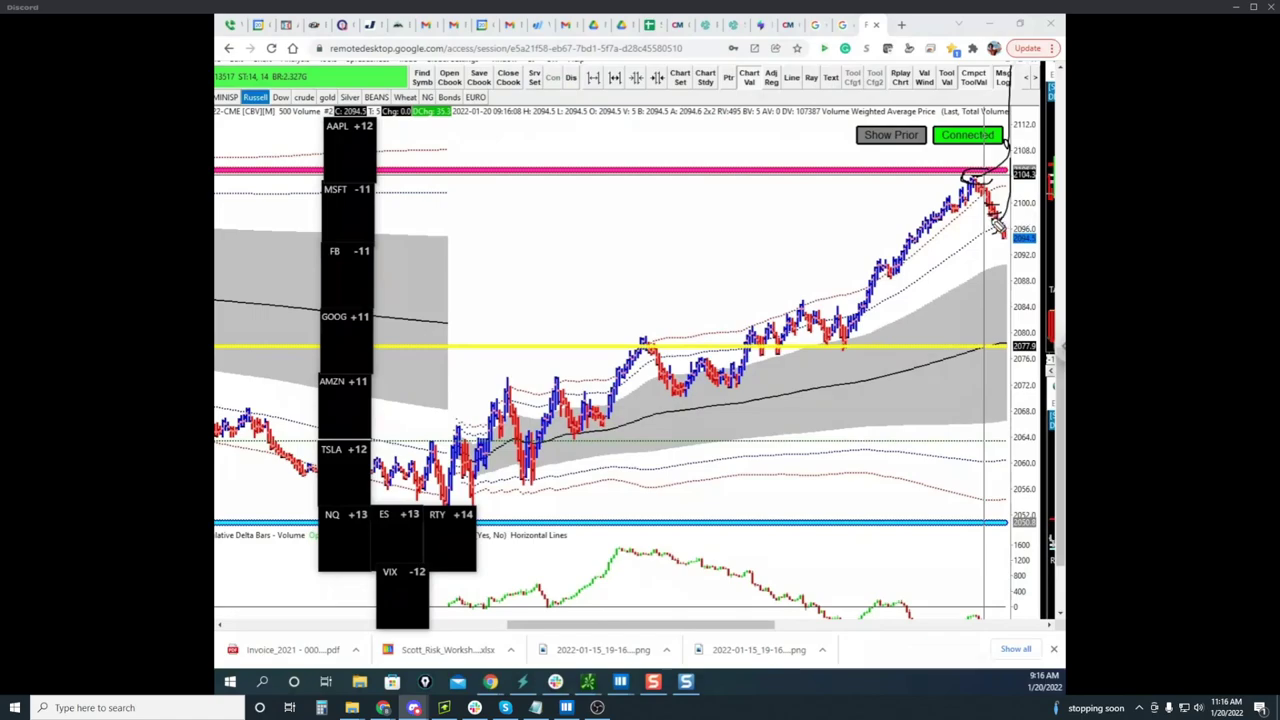
pyautogui.moveTo(992, 220)
pyautogui.mouseDown()
pyautogui.moveTo(988, 230)
pyautogui.moveTo(1016, 220)
pyautogui.moveTo(971, 358)
pyautogui.moveTo(992, 343)
pyautogui.mouseUp()
pyautogui.moveTo(1005, 498); pyautogui.dragTo(1020, 545)
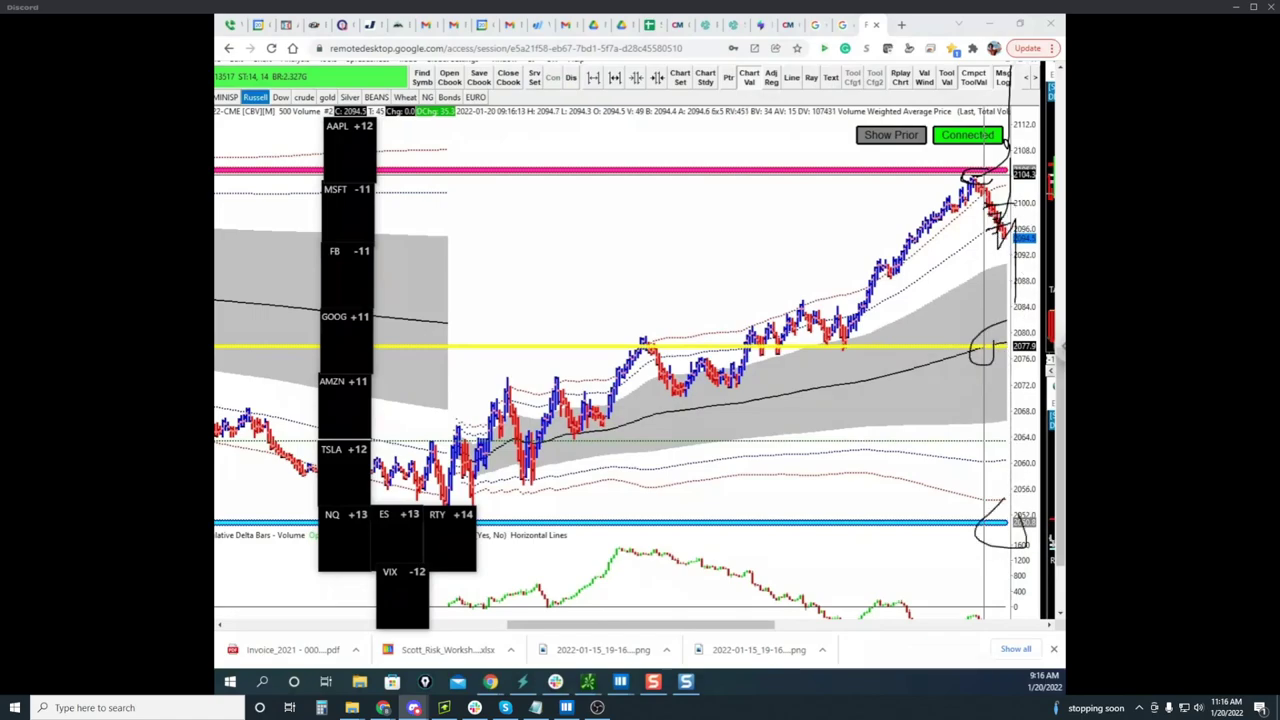
pyautogui.press('Escape')
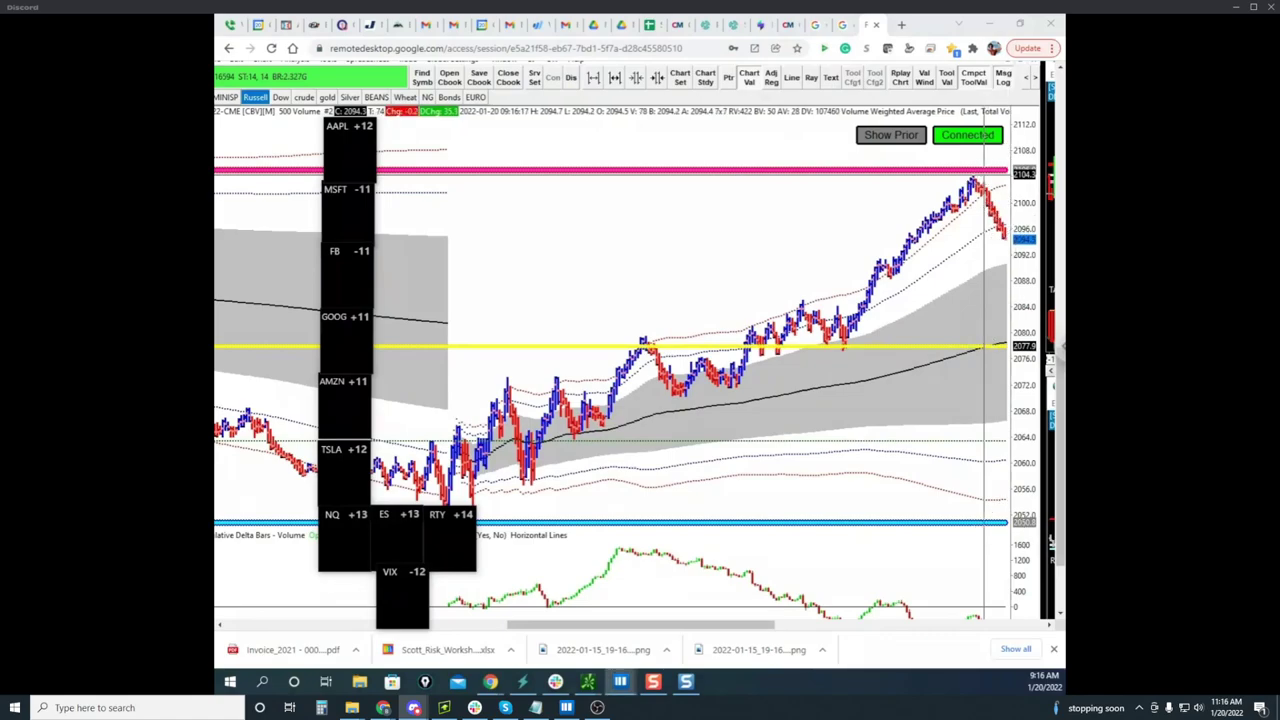
# On the Russell 2000 Bookmap heatmap, circle the lower indicator's spike, mark both cyan levels, and sketch a bounce and a drop toward 2082
pyautogui.click(620, 681)
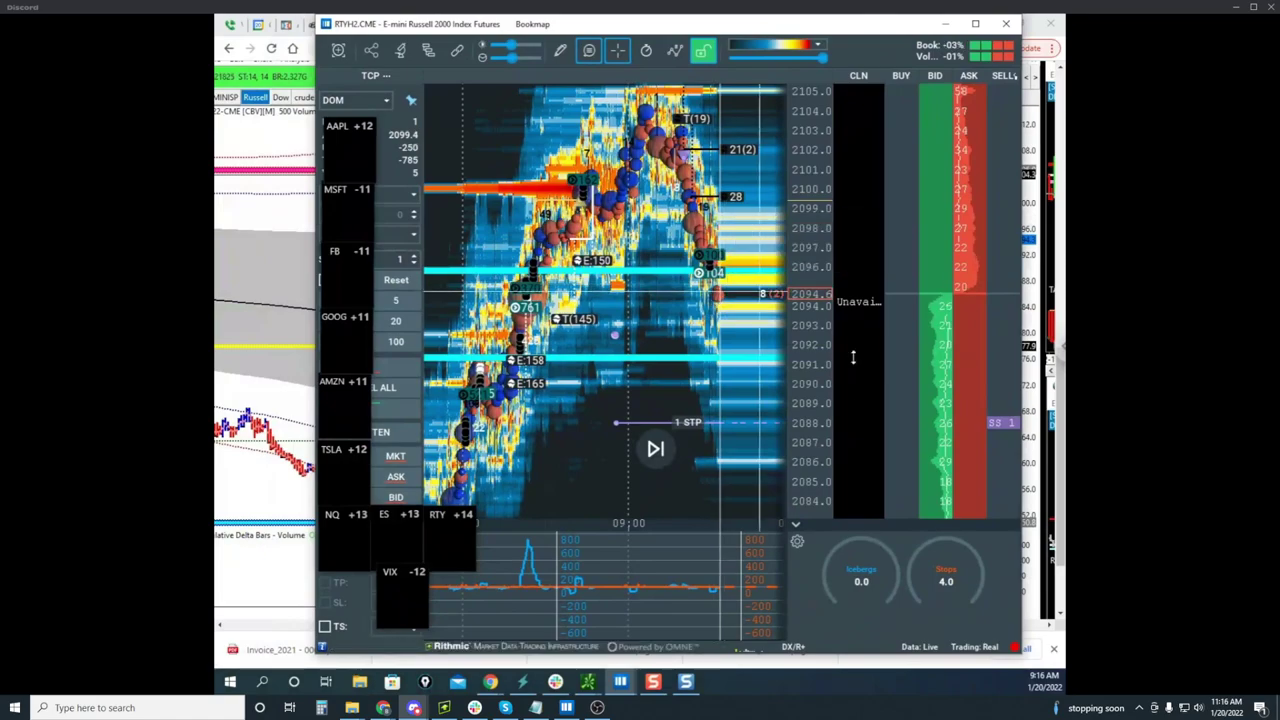
pyautogui.scroll(-2, 793, 293)
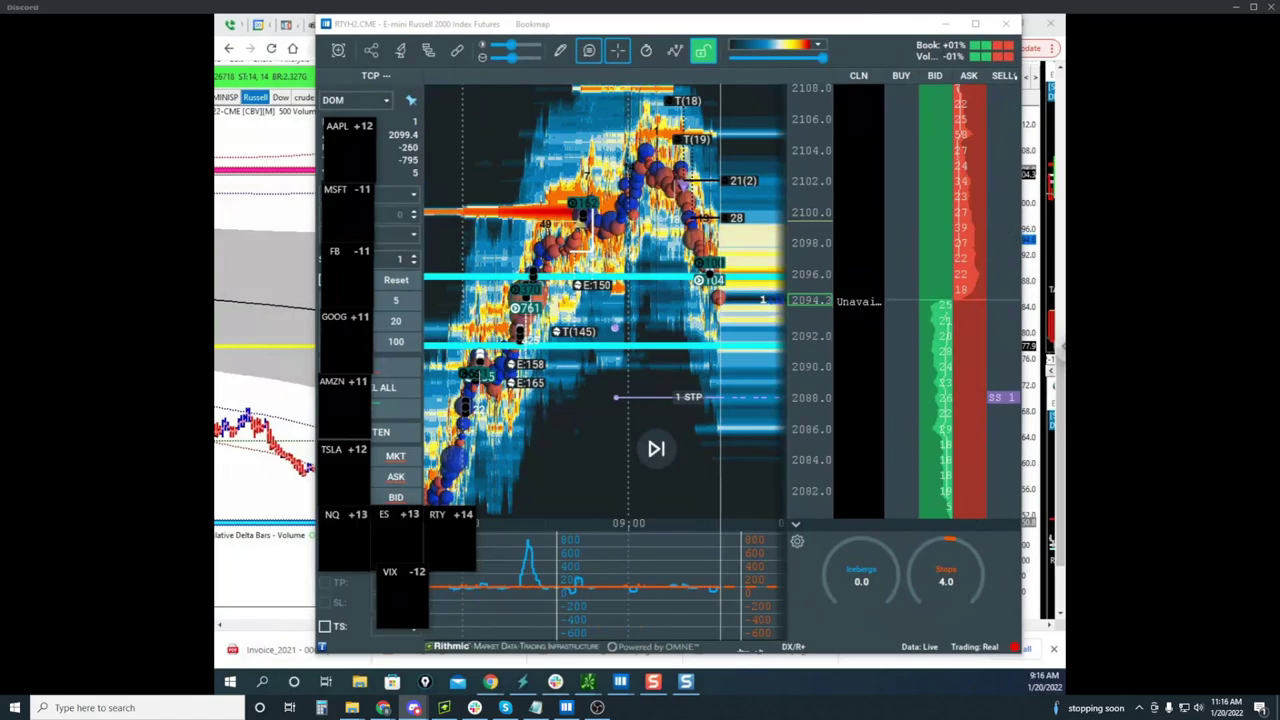
pyautogui.moveTo(553, 504); pyautogui.dragTo(575, 565)
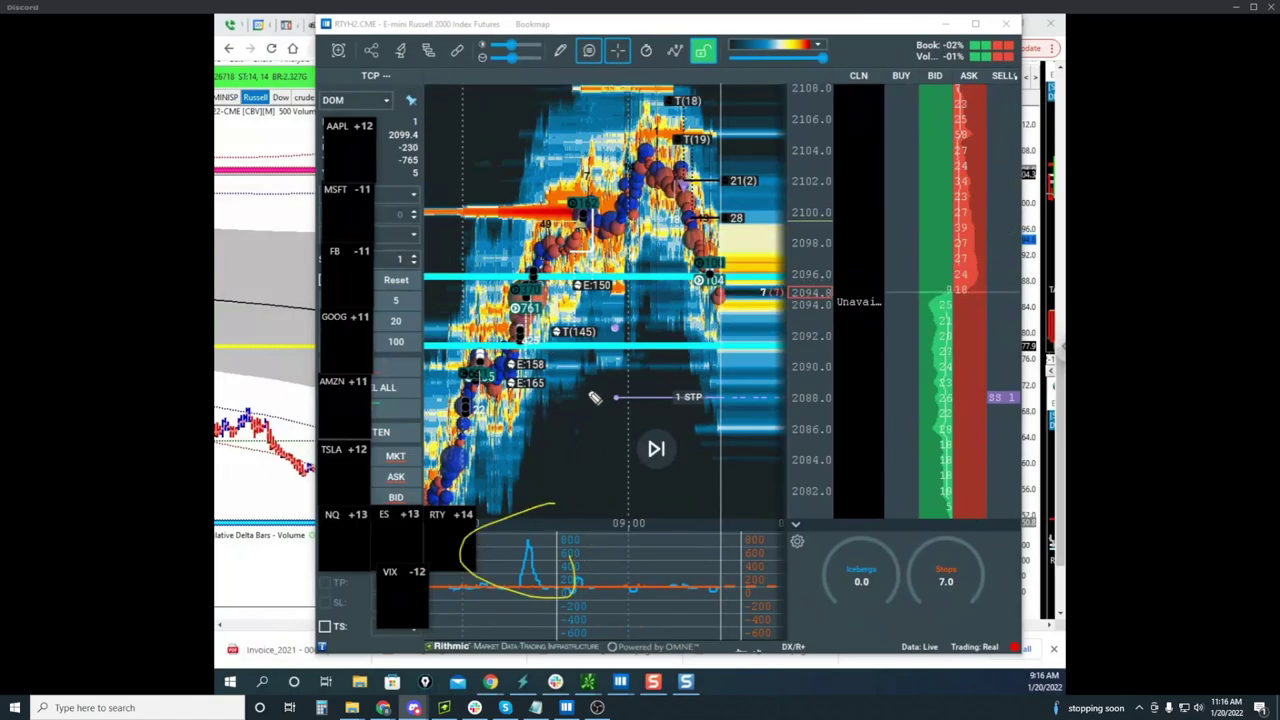
pyautogui.moveTo(497, 282); pyautogui.dragTo(677, 284)
pyautogui.moveTo(498, 352); pyautogui.dragTo(646, 328)
pyautogui.moveTo(677, 271)
pyautogui.mouseDown()
pyautogui.moveTo(734, 280)
pyautogui.moveTo(763, 163)
pyautogui.mouseUp()
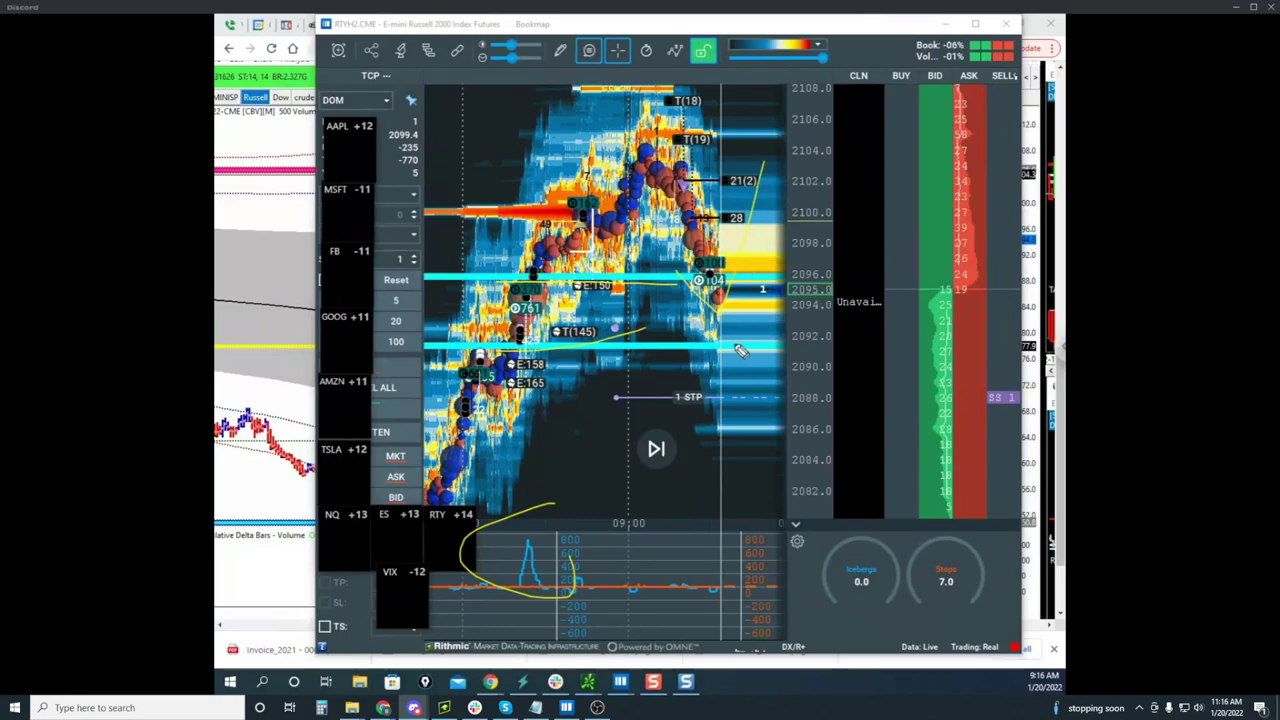
pyautogui.moveTo(752, 410); pyautogui.dragTo(752, 520)
pyautogui.moveTo(703, 480); pyautogui.dragTo(800, 474)
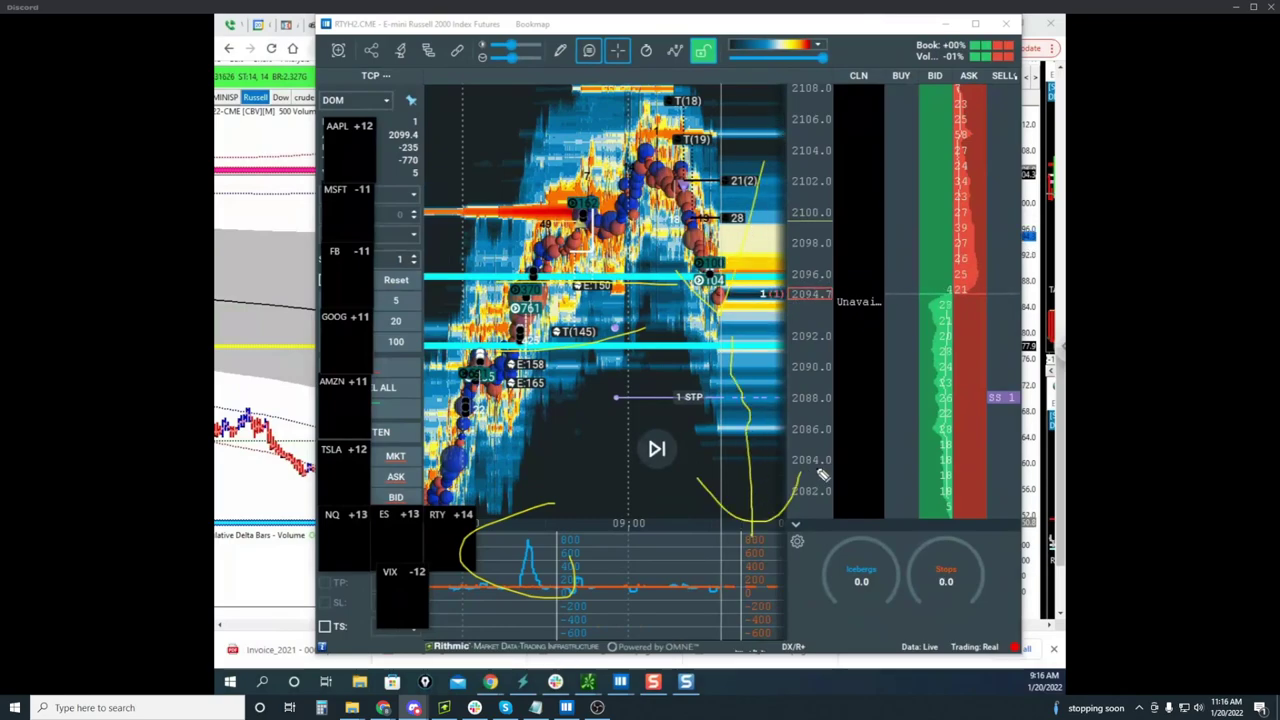
# Circle the zone between the cyan levels, sketch the earlier rise and larger moves up and down from price, erase everything, and put the heatmap away
pyautogui.moveTo(700, 285); pyautogui.dragTo(735, 313)
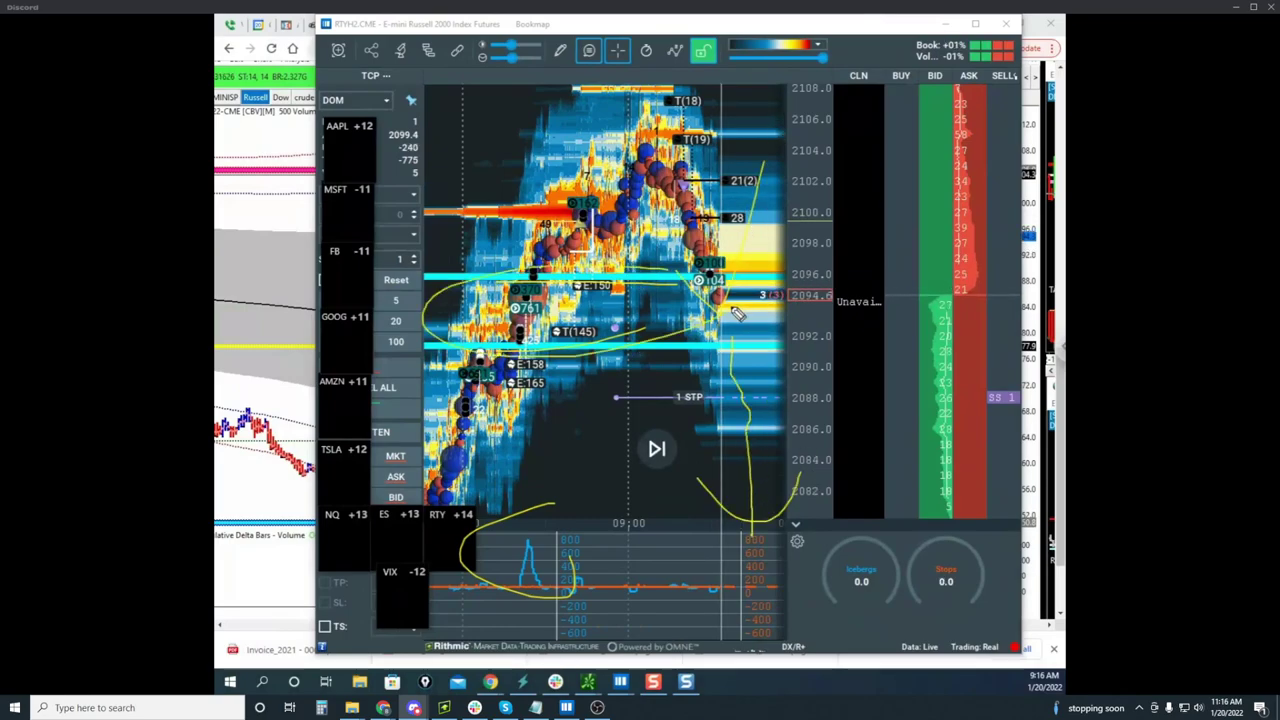
pyautogui.moveTo(532, 318); pyautogui.dragTo(690, 176)
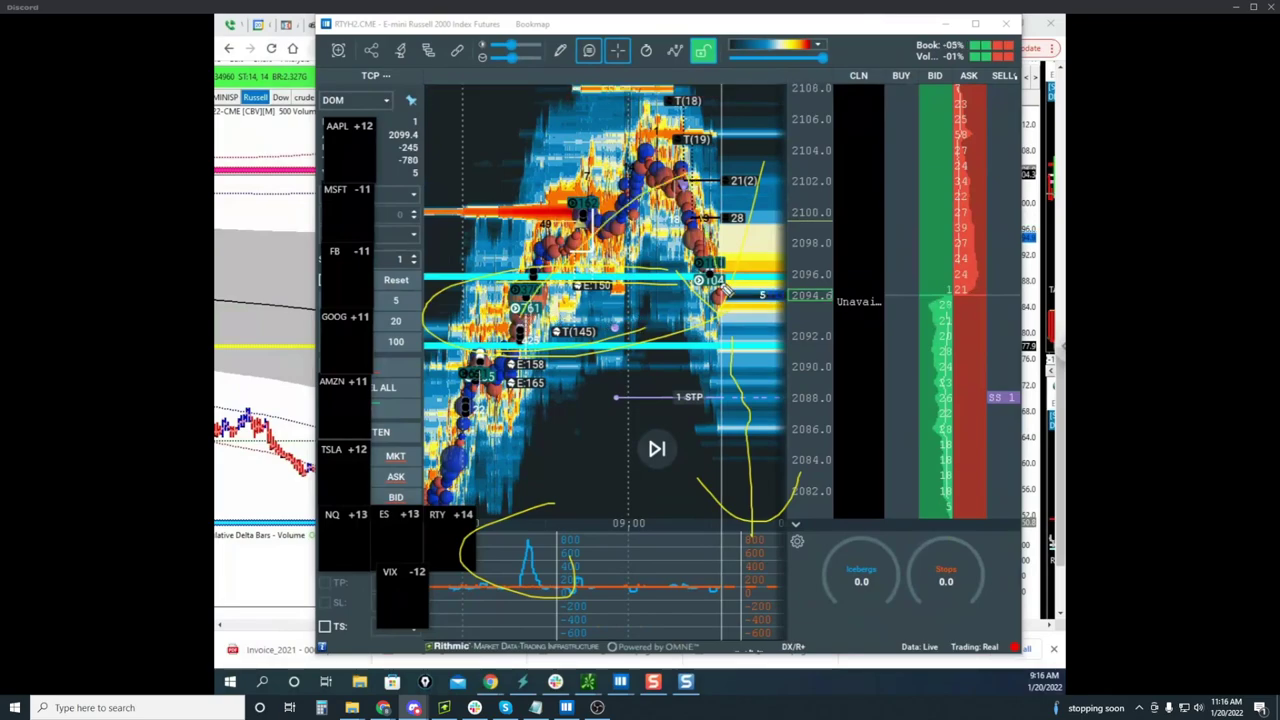
pyautogui.moveTo(724, 298); pyautogui.dragTo(792, 18)
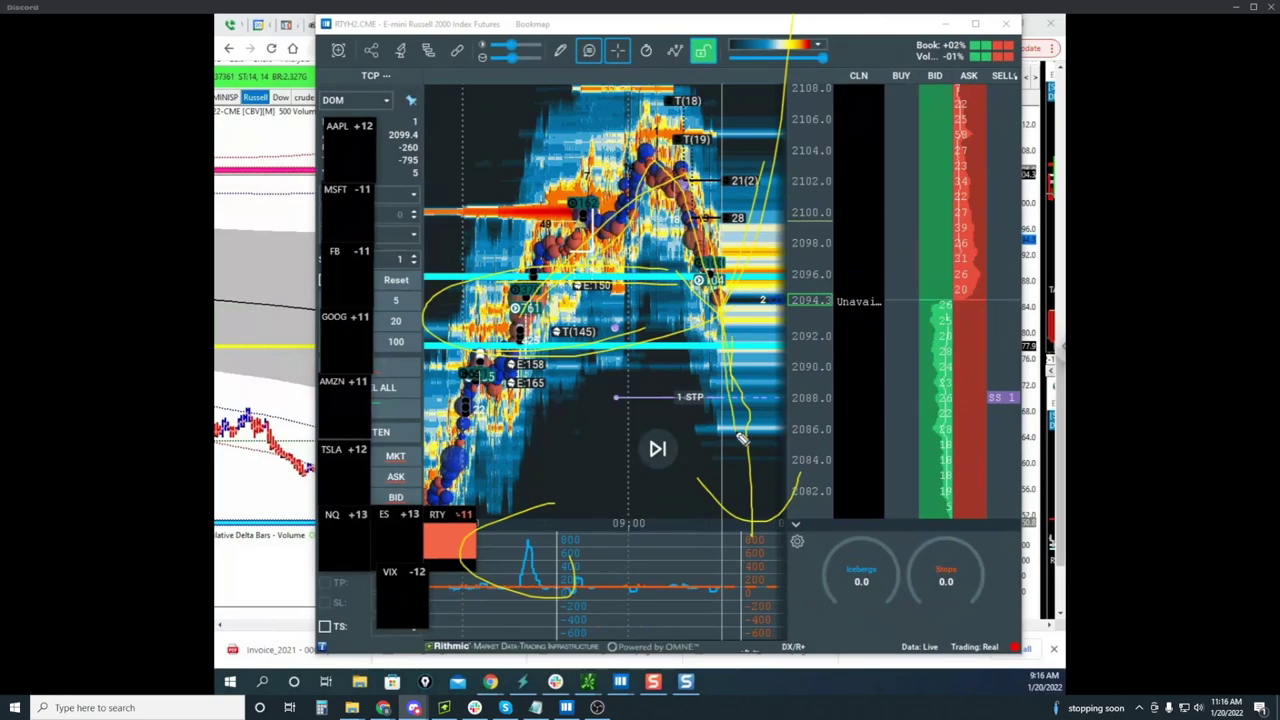
pyautogui.moveTo(742, 442)
pyautogui.mouseDown()
pyautogui.moveTo(740, 370)
pyautogui.moveTo(780, 400)
pyautogui.moveTo(828, 622)
pyautogui.mouseUp()
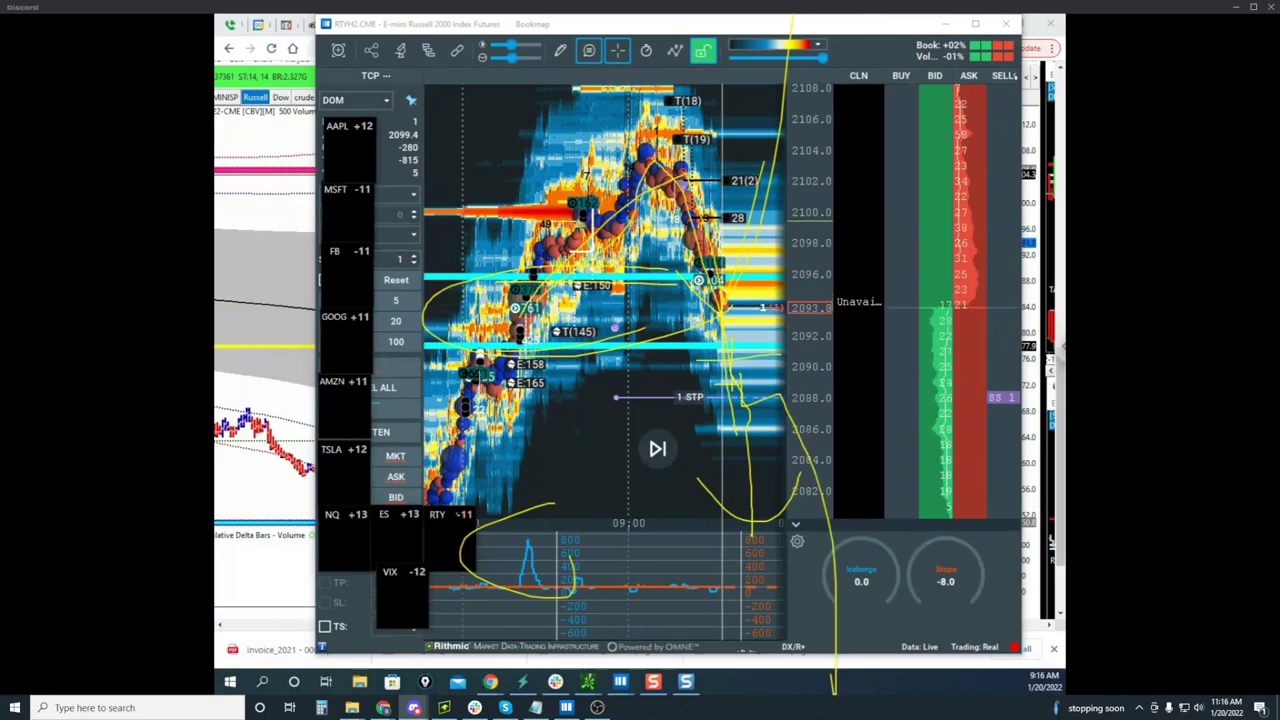
pyautogui.press('Escape')
pyautogui.click(692, 31)
pyautogui.moveTo(692, 33); pyautogui.dragTo(618, 690)
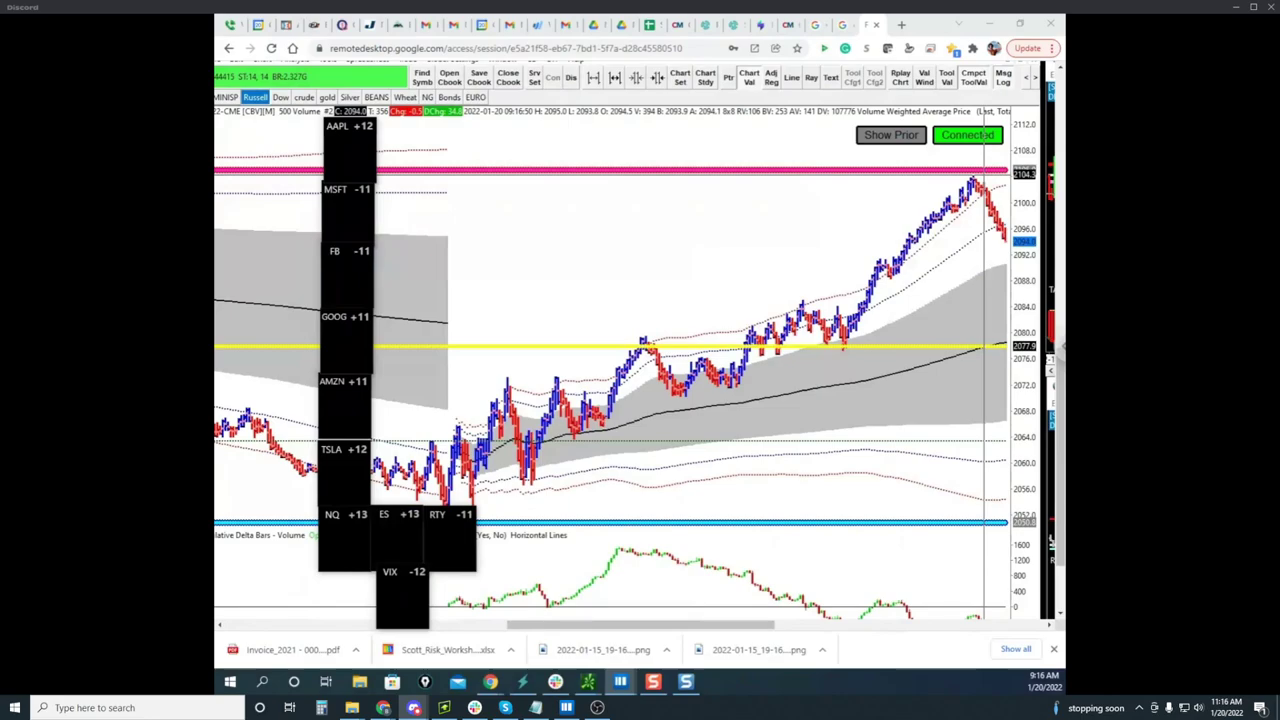
# Bring up the Soybean Futures Bookmap heatmap, adjust its price scale to check price against the stop order, and put it away
pyautogui.moveTo(757, 16); pyautogui.dragTo(782, 119)
pyautogui.click(970, 115)
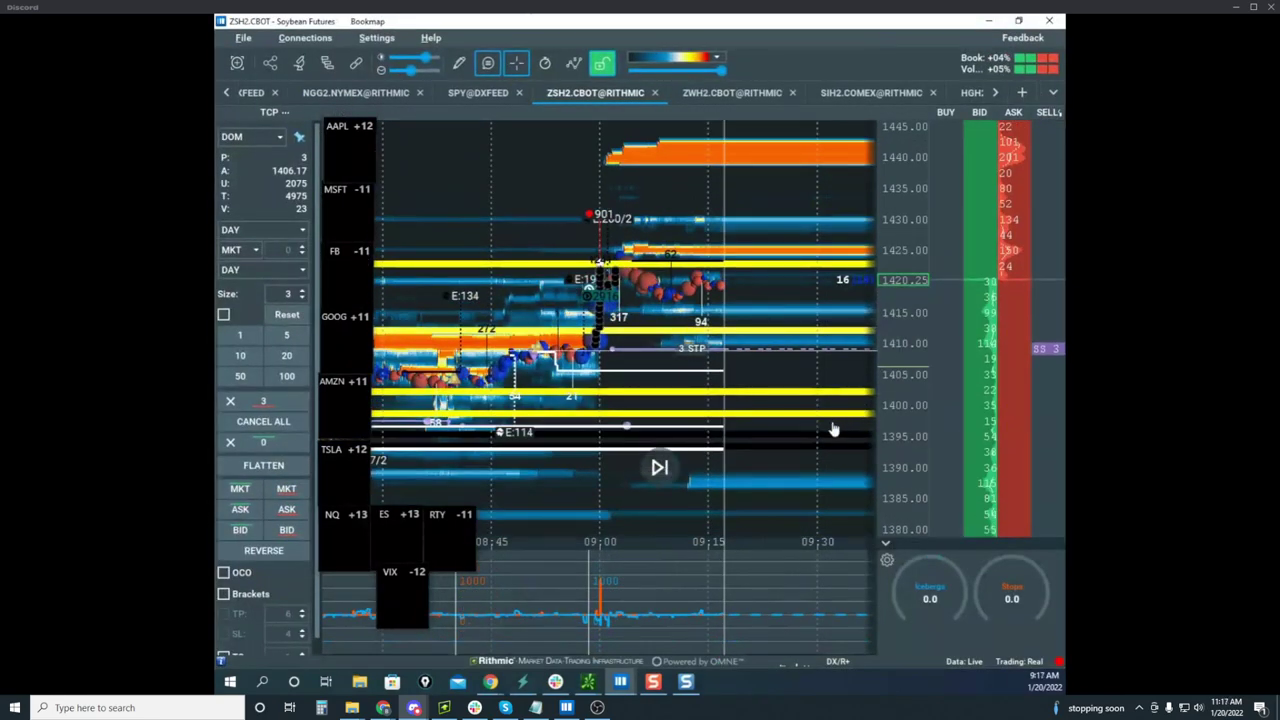
pyautogui.moveTo(886, 332); pyautogui.dragTo(884, 322)
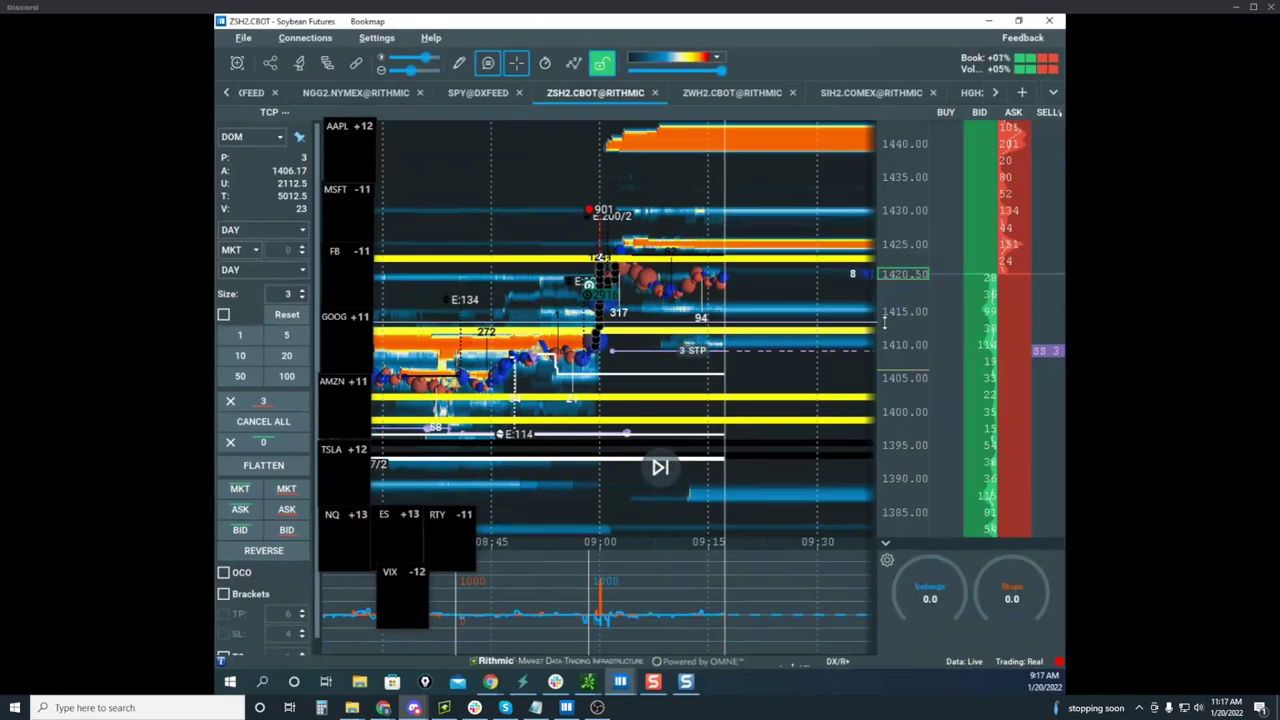
pyautogui.moveTo(744, 30); pyautogui.dragTo(640, 690)
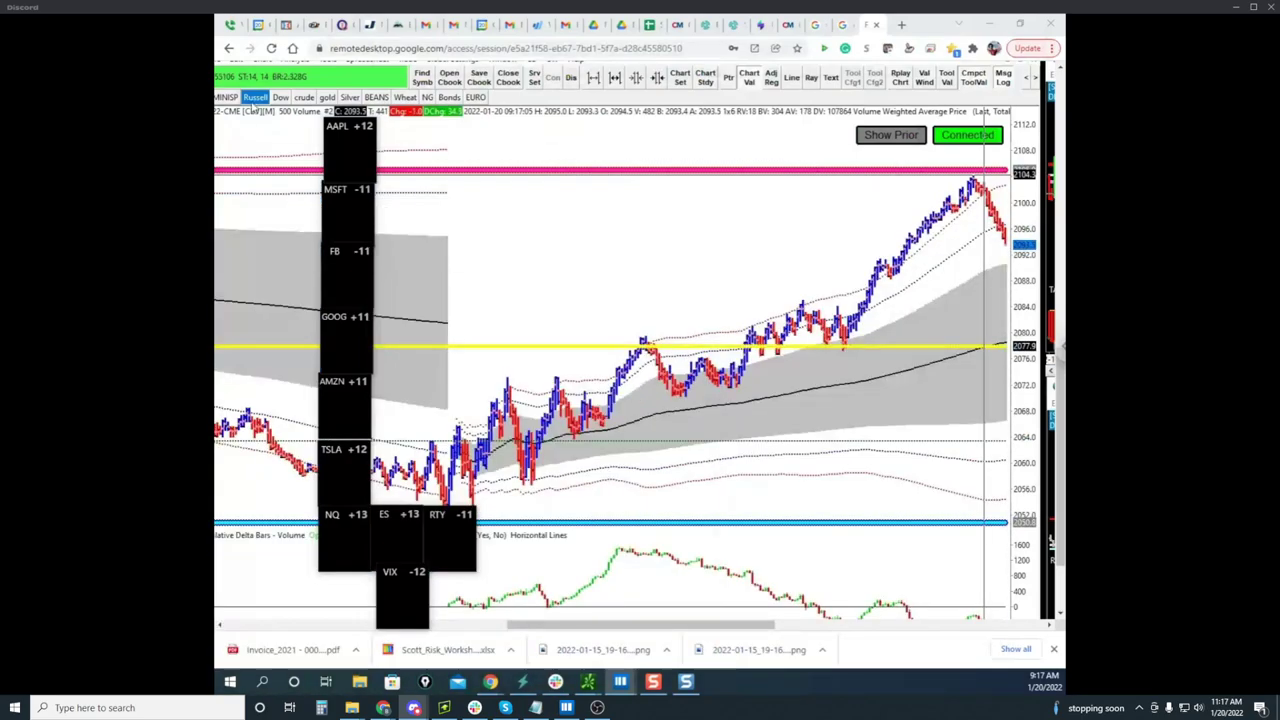
# Switch the remote chart to EMINISP and move it back in time to examine the January 19 session's levels
pyautogui.click(226, 97)
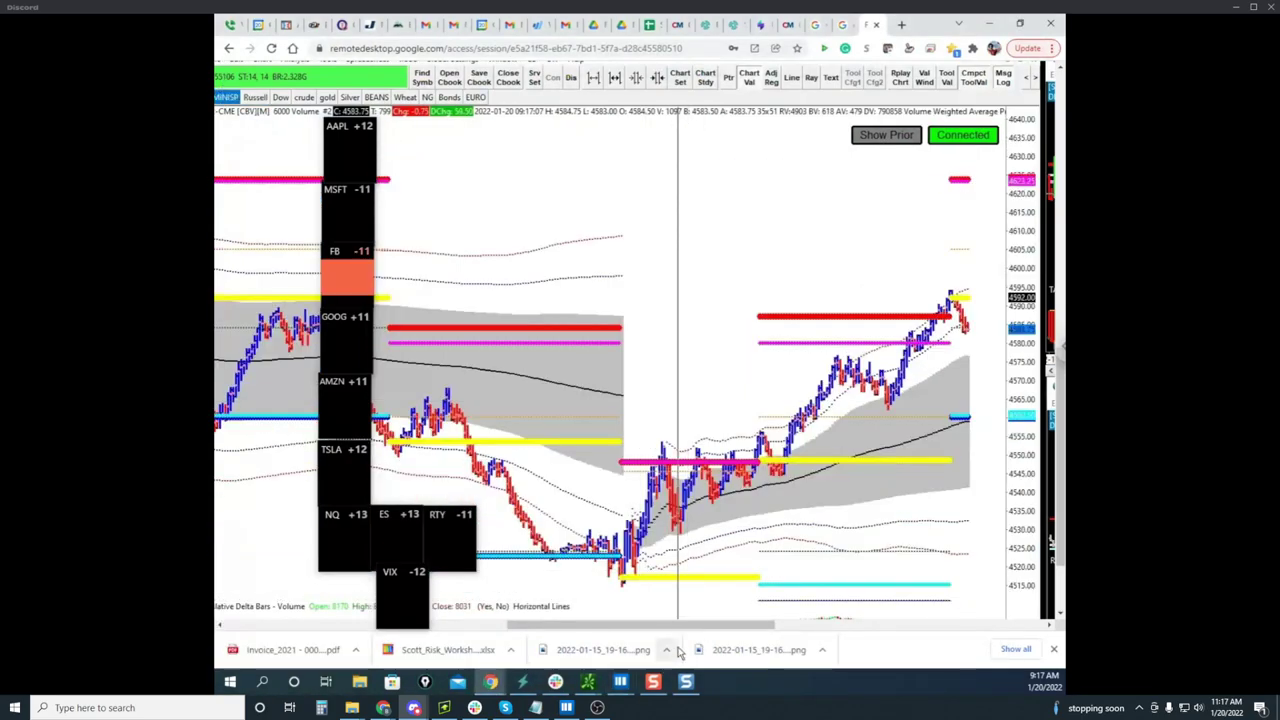
pyautogui.moveTo(682, 626); pyautogui.dragTo(712, 628)
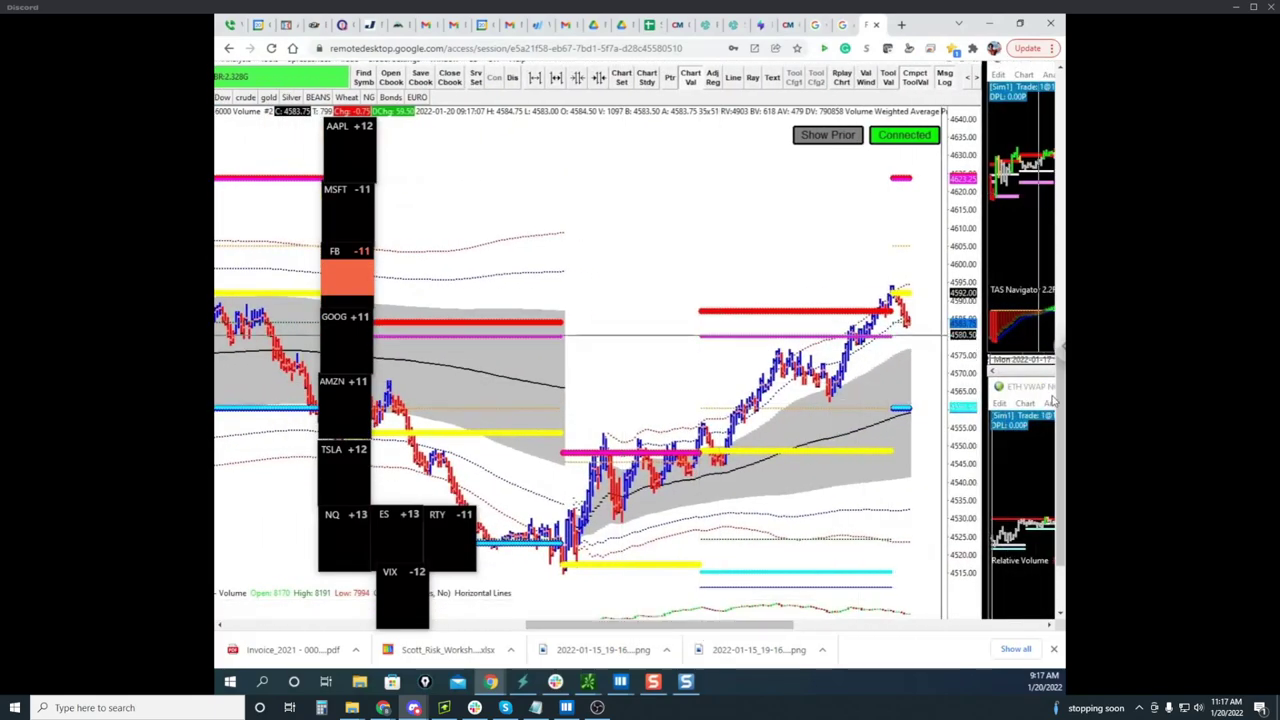
pyautogui.moveTo(1060, 408); pyautogui.dragTo(1060, 462)
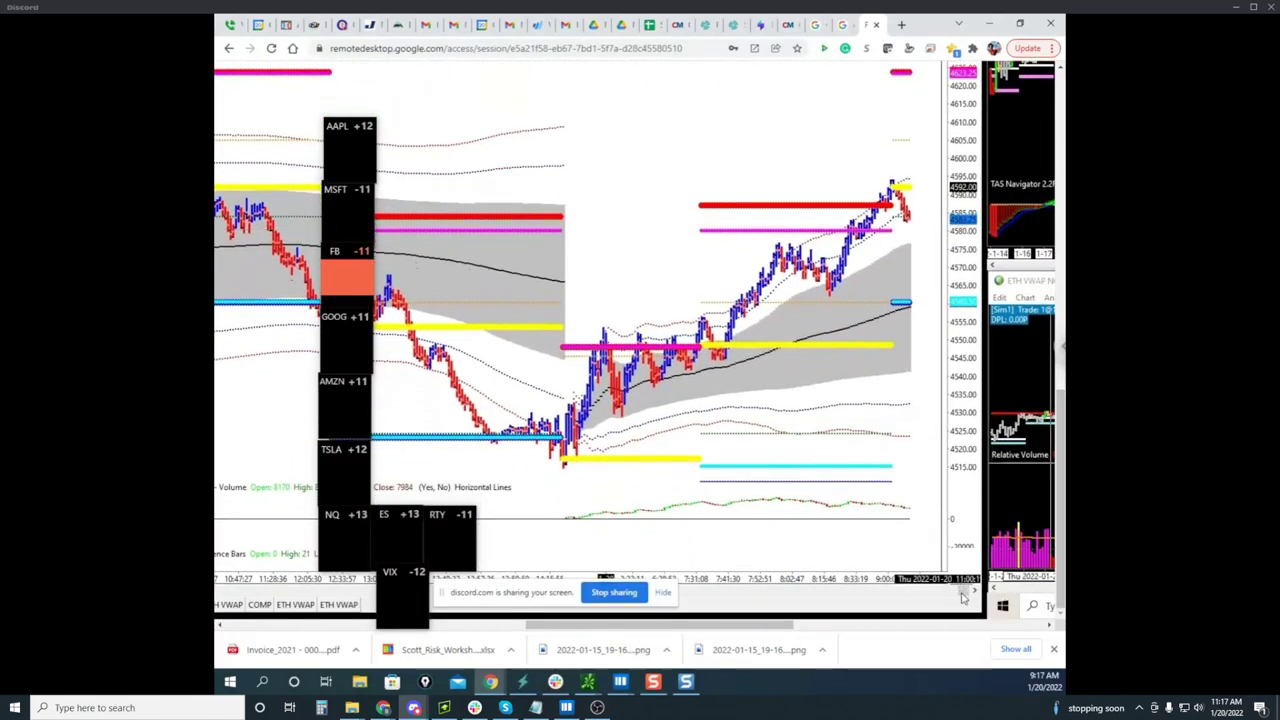
pyautogui.moveTo(960, 595); pyautogui.dragTo(952, 601)
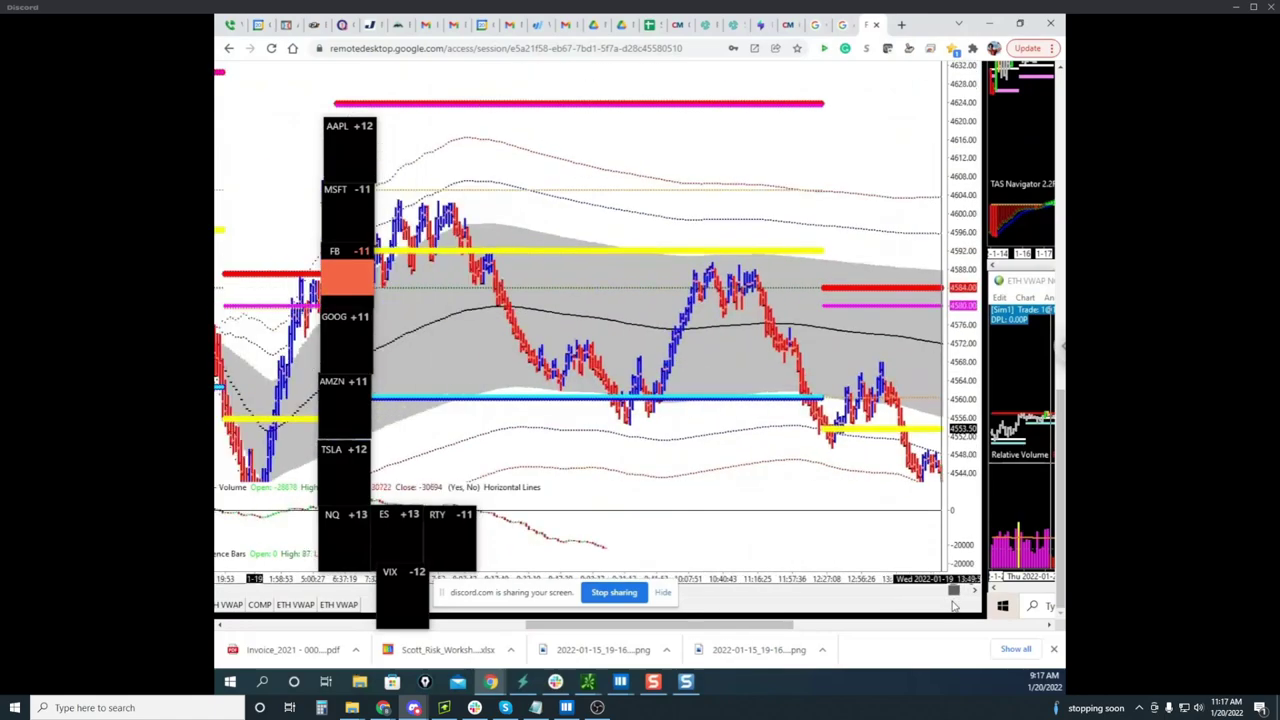
pyautogui.hscroll(3, 954, 604)
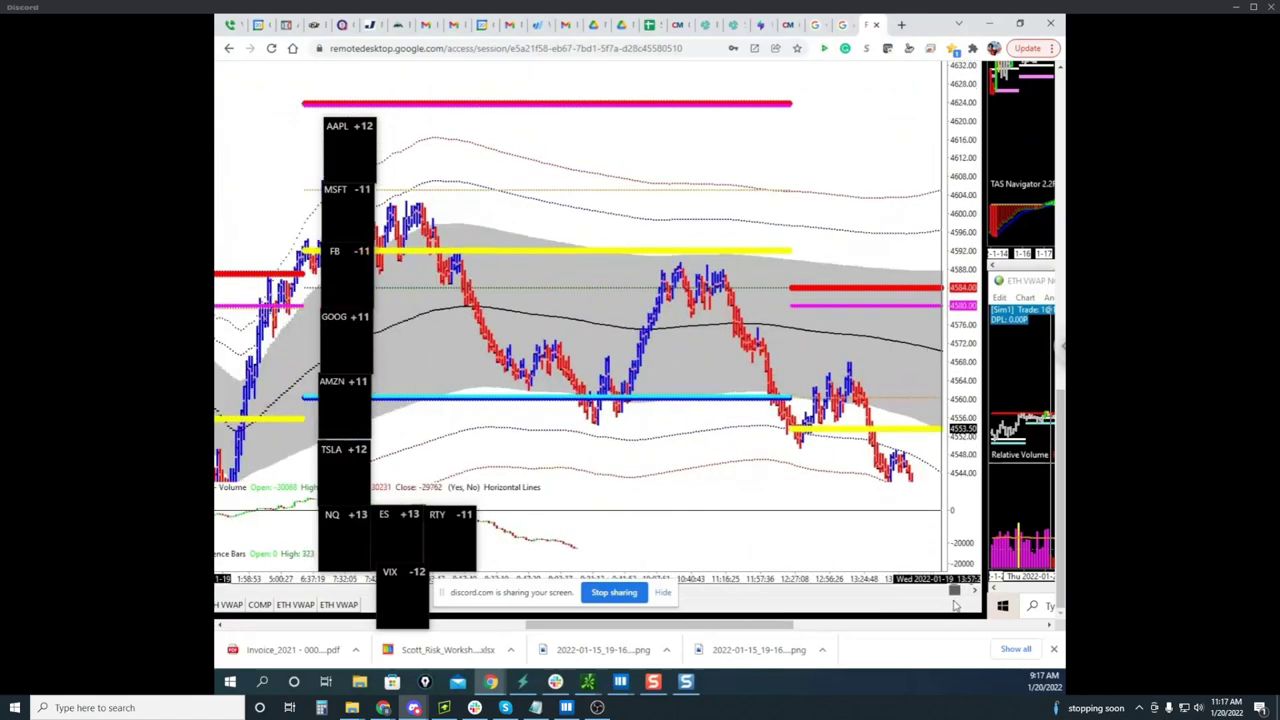
# Bring the January 20 session back into view and sketch a drop from the yellow level near 4517 to the circled blue levels near 4490
pyautogui.hotkey('ctrl', 'alt', 'g')
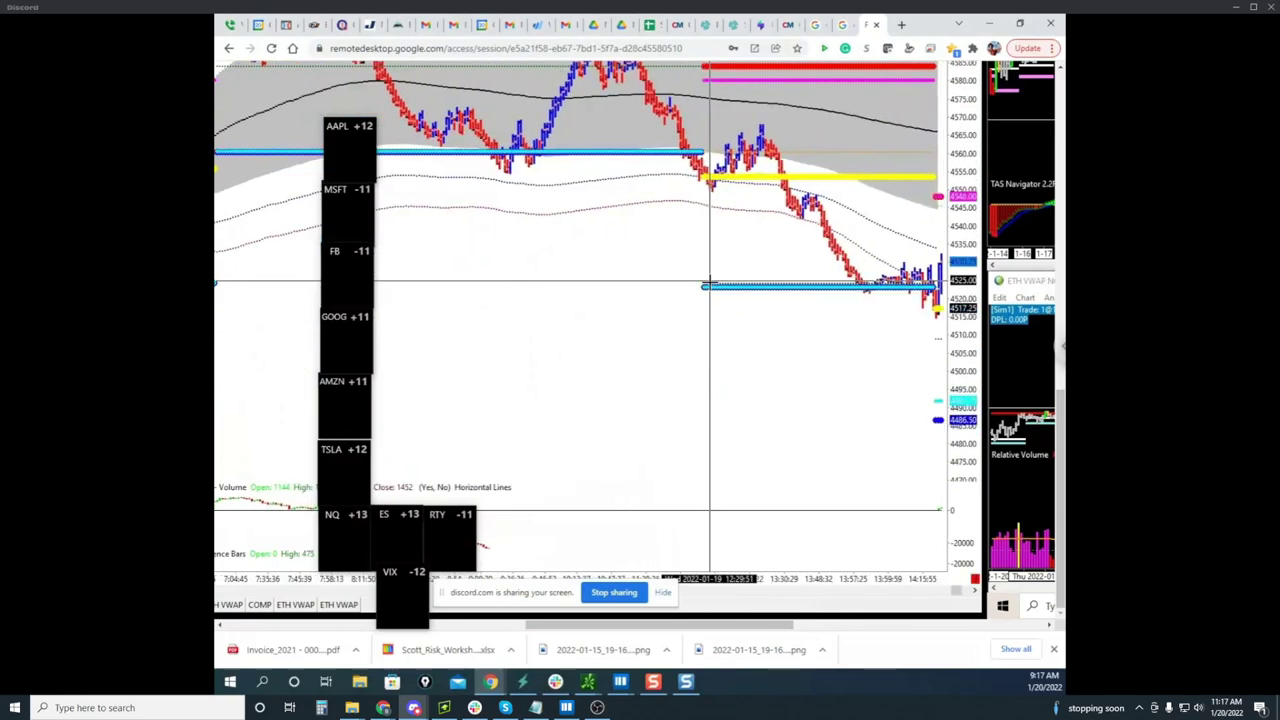
pyautogui.click(961, 593)
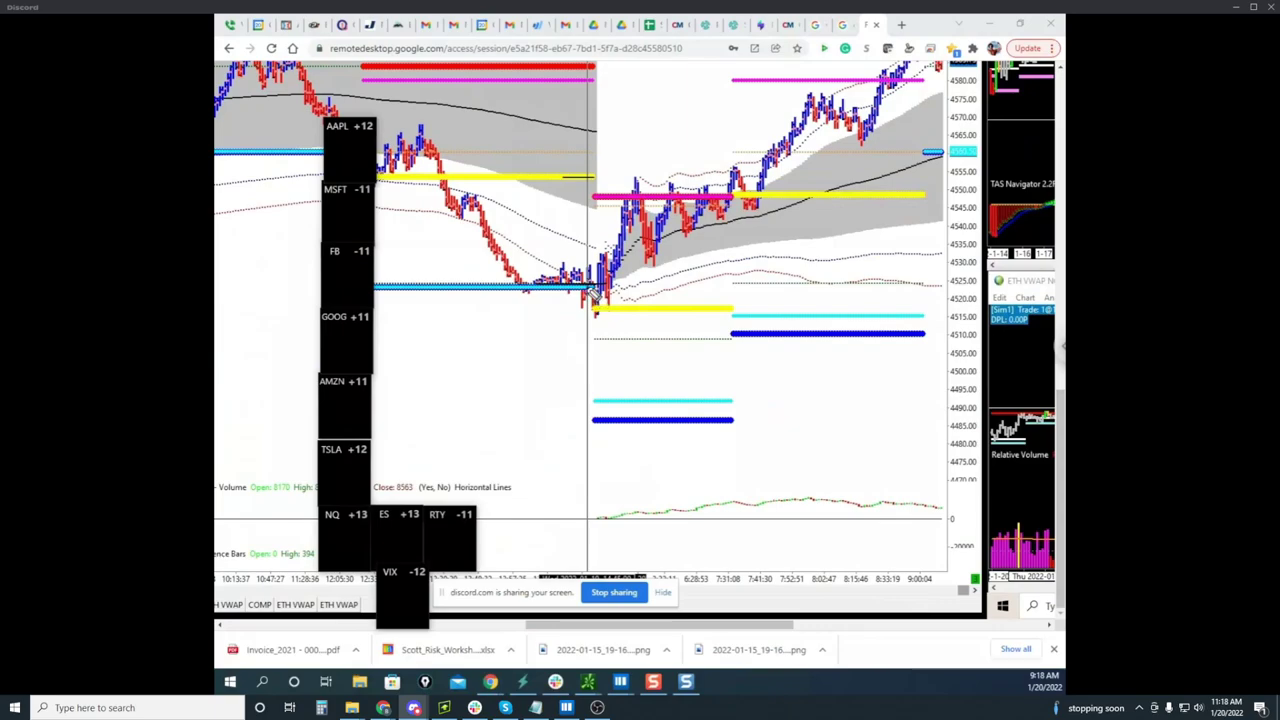
pyautogui.moveTo(580, 308)
pyautogui.mouseDown()
pyautogui.moveTo(603, 308)
pyautogui.moveTo(643, 414)
pyautogui.moveTo(618, 410)
pyautogui.mouseUp()
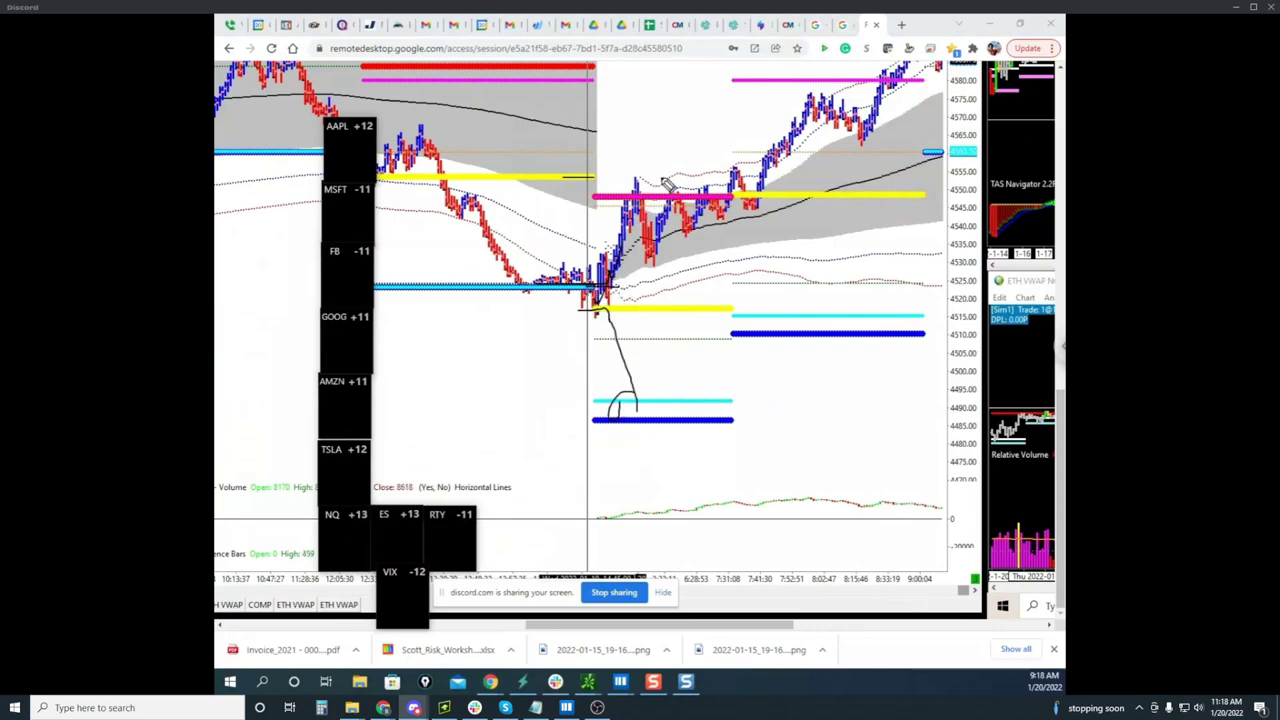
# Circle the magenta level near 4548, mark the adjoining yellow level, sketch the rise above it, and erase the drawings
pyautogui.moveTo(654, 175)
pyautogui.mouseDown()
pyautogui.moveTo(621, 204)
pyautogui.moveTo(688, 197)
pyautogui.mouseUp()
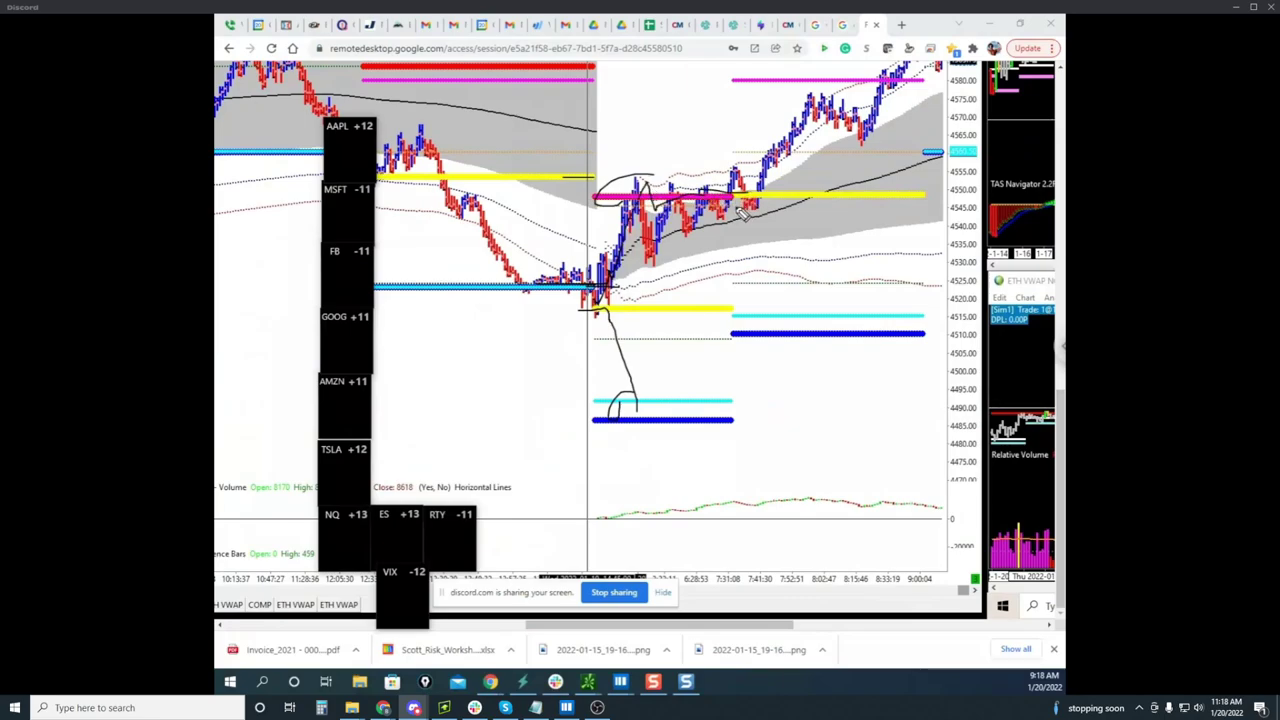
pyautogui.moveTo(743, 198)
pyautogui.mouseDown()
pyautogui.moveTo(784, 194)
pyautogui.moveTo(757, 189)
pyautogui.moveTo(772, 163)
pyautogui.moveTo(779, 179)
pyautogui.moveTo(751, 188)
pyautogui.mouseUp()
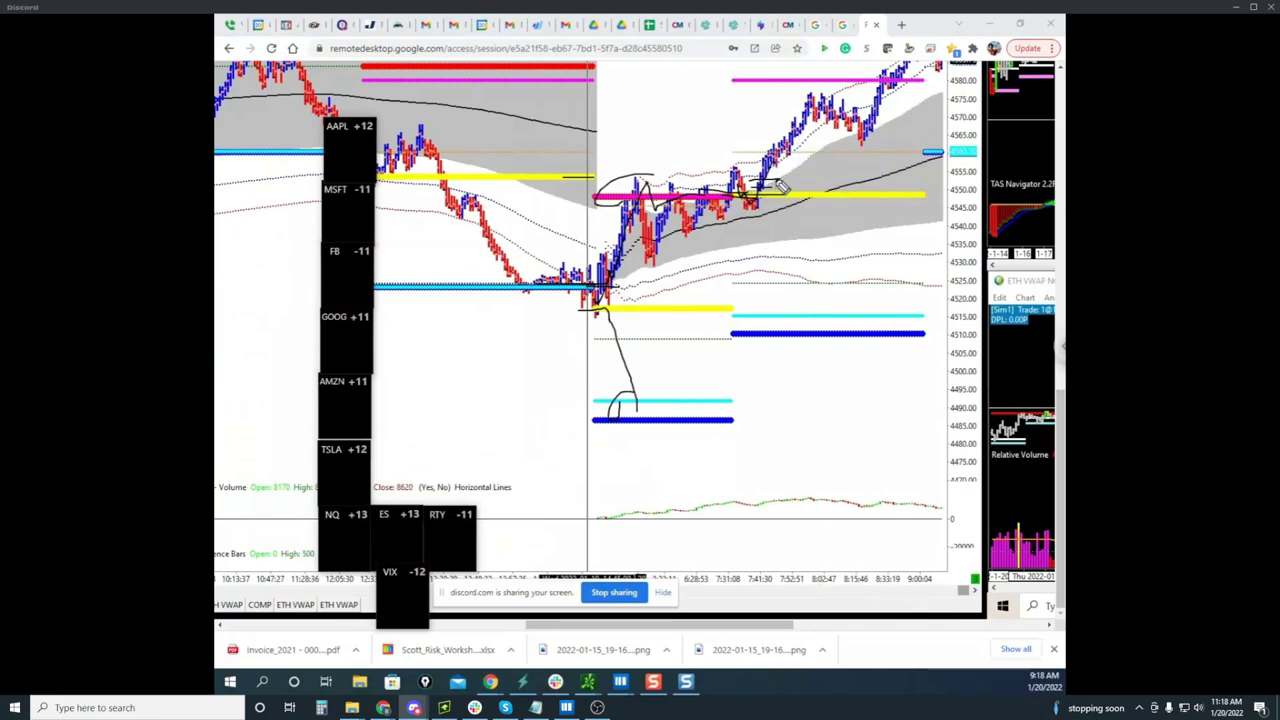
pyautogui.moveTo(768, 195)
pyautogui.mouseDown()
pyautogui.moveTo(844, 116)
pyautogui.moveTo(880, 47)
pyautogui.mouseUp()
pyautogui.press('Escape')
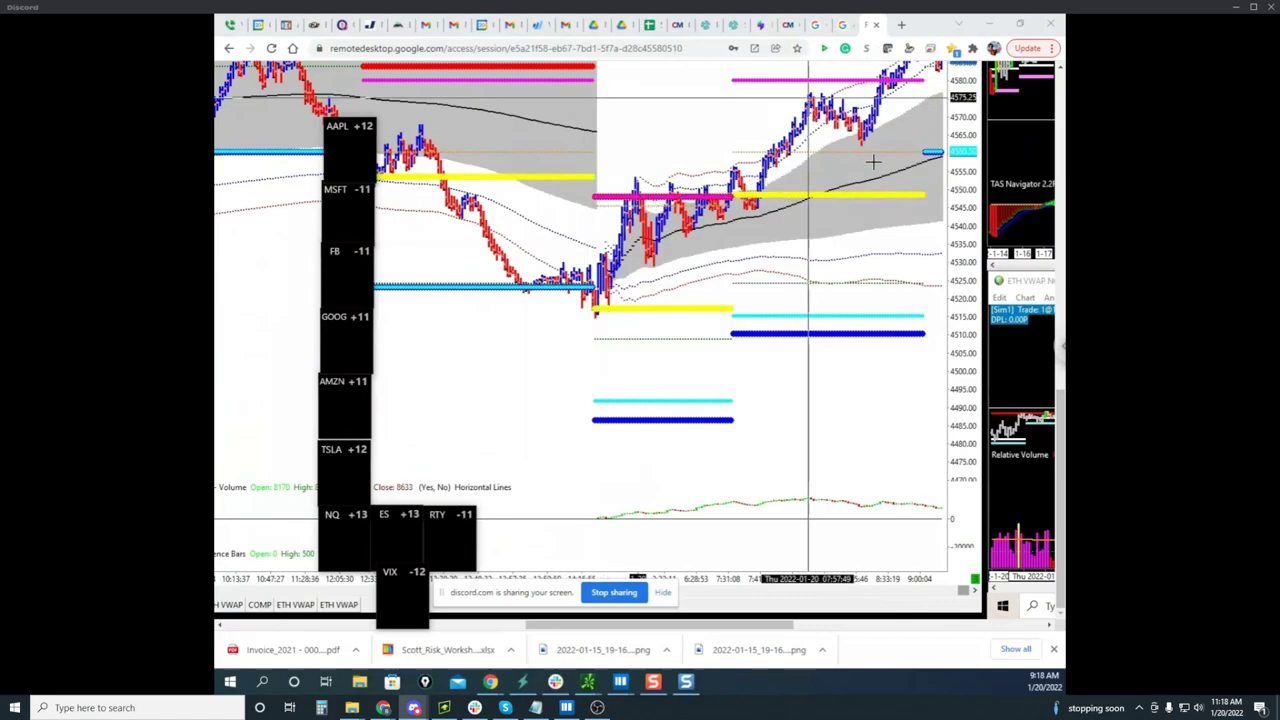
# Reposition the EMINISP chart around the latest price, mark the yellow 4592 and red 4587 levels, and sketch a rise toward 4623.25
pyautogui.moveTo(961, 305); pyautogui.dragTo(961, 378)
pyautogui.scroll(-1, 864, 180)
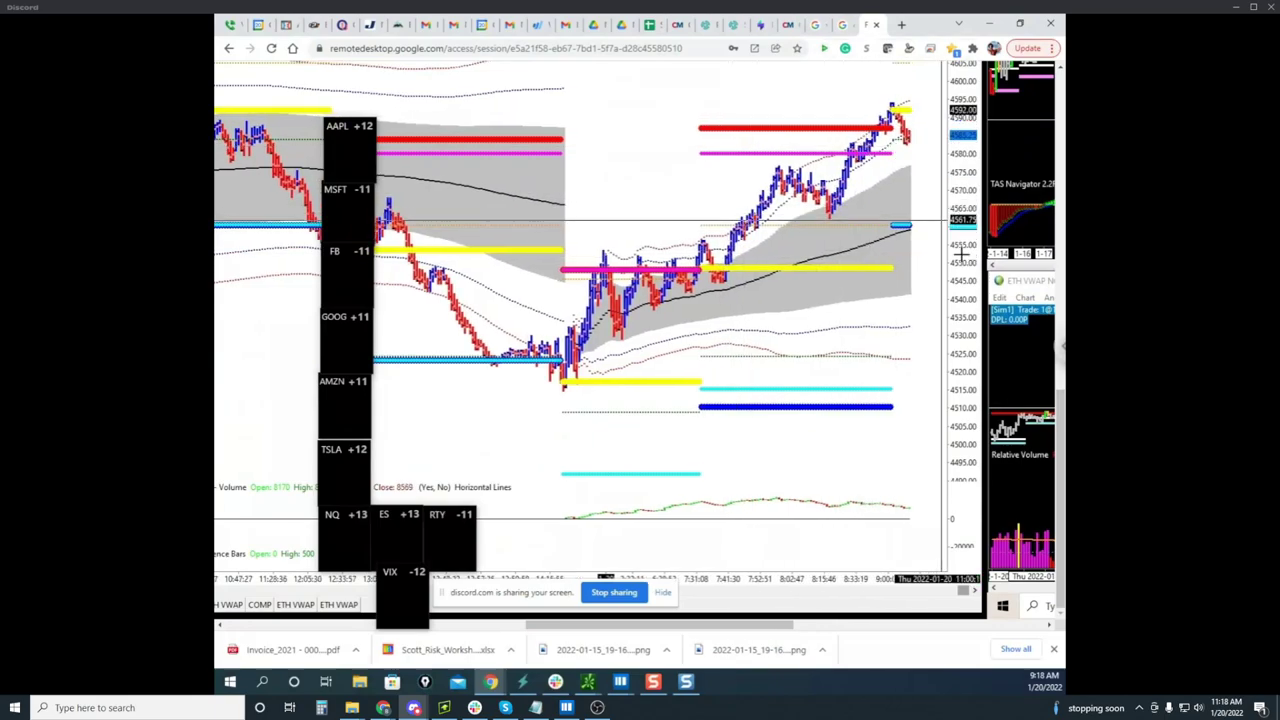
pyautogui.moveTo(960, 238); pyautogui.dragTo(960, 318)
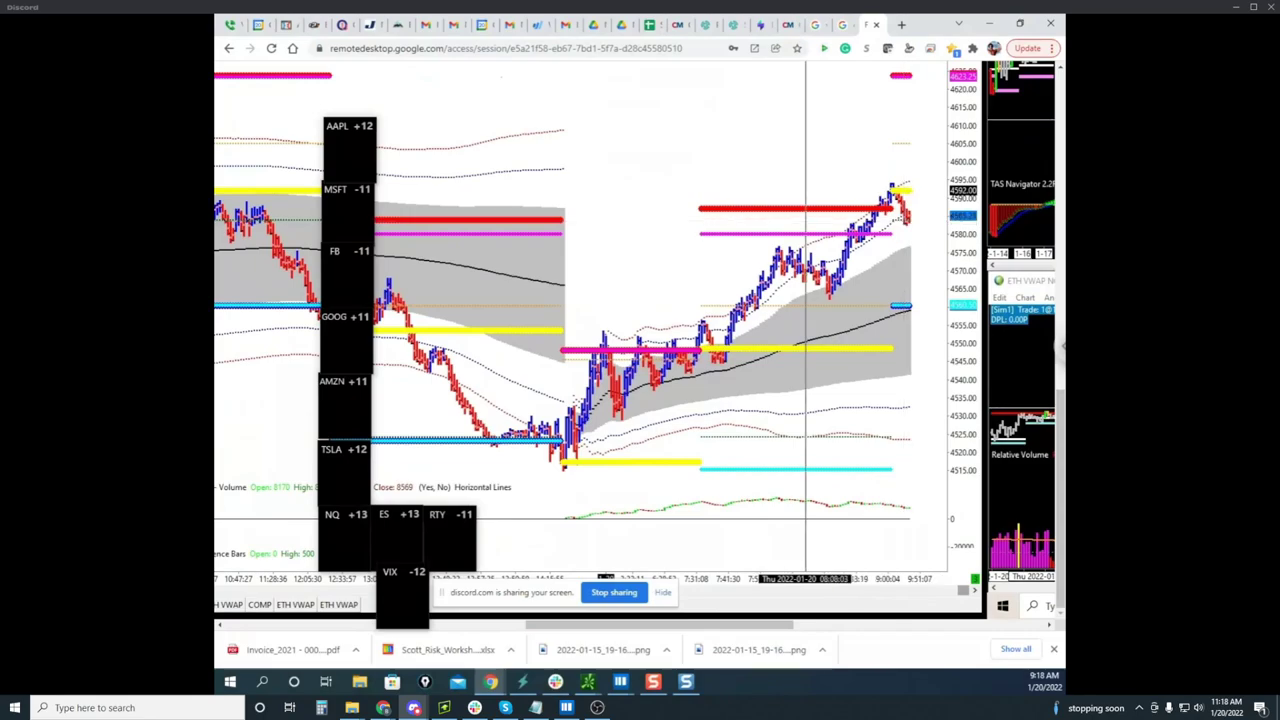
pyautogui.press('Delete')
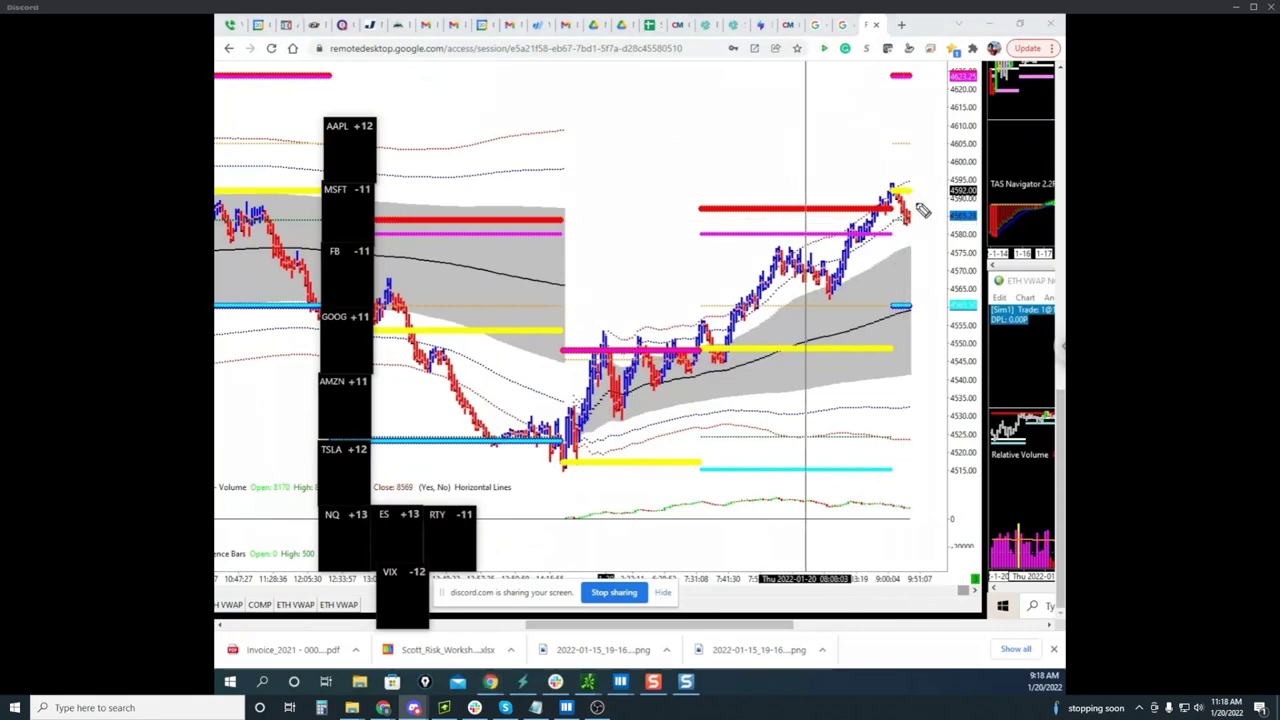
pyautogui.moveTo(913, 199)
pyautogui.mouseDown()
pyautogui.moveTo(886, 210)
pyautogui.moveTo(891, 220)
pyautogui.moveTo(916, 186)
pyautogui.moveTo(945, 217)
pyautogui.mouseUp()
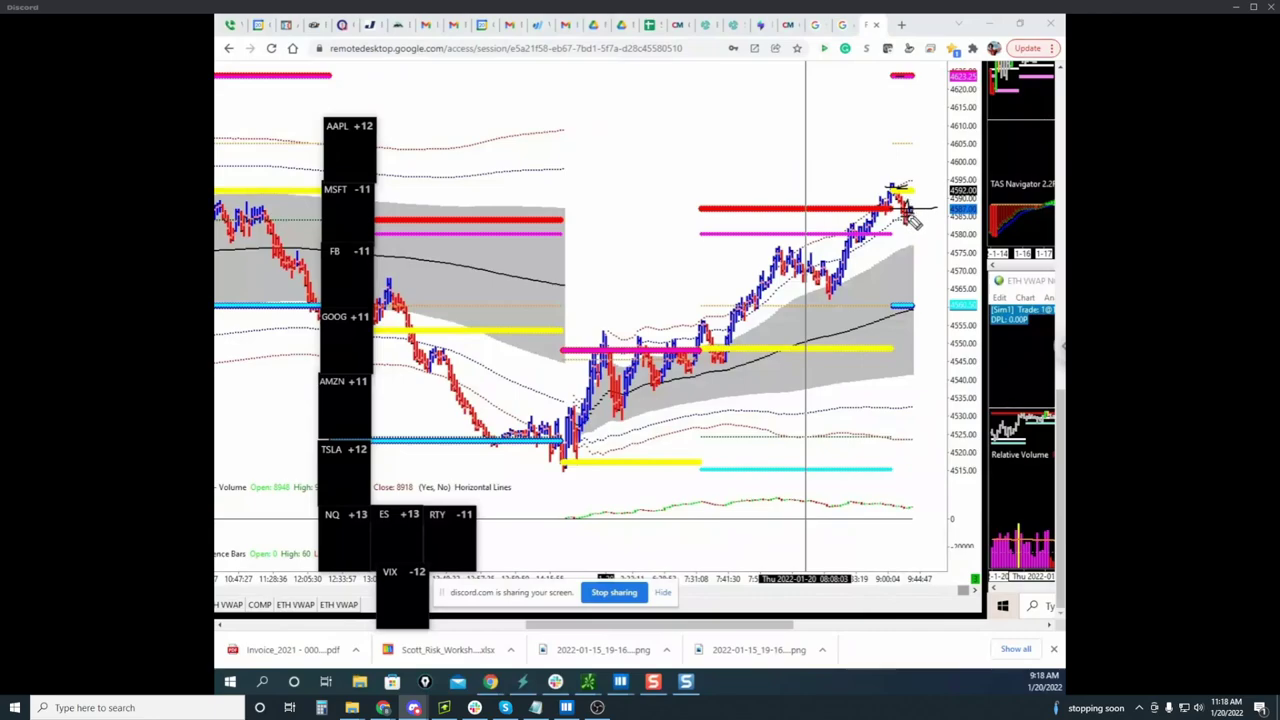
pyautogui.moveTo(917, 184); pyautogui.dragTo(930, 14)
pyautogui.moveTo(918, 181)
pyautogui.mouseDown()
pyautogui.moveTo(900, 176)
pyautogui.moveTo(900, 199)
pyautogui.mouseUp()
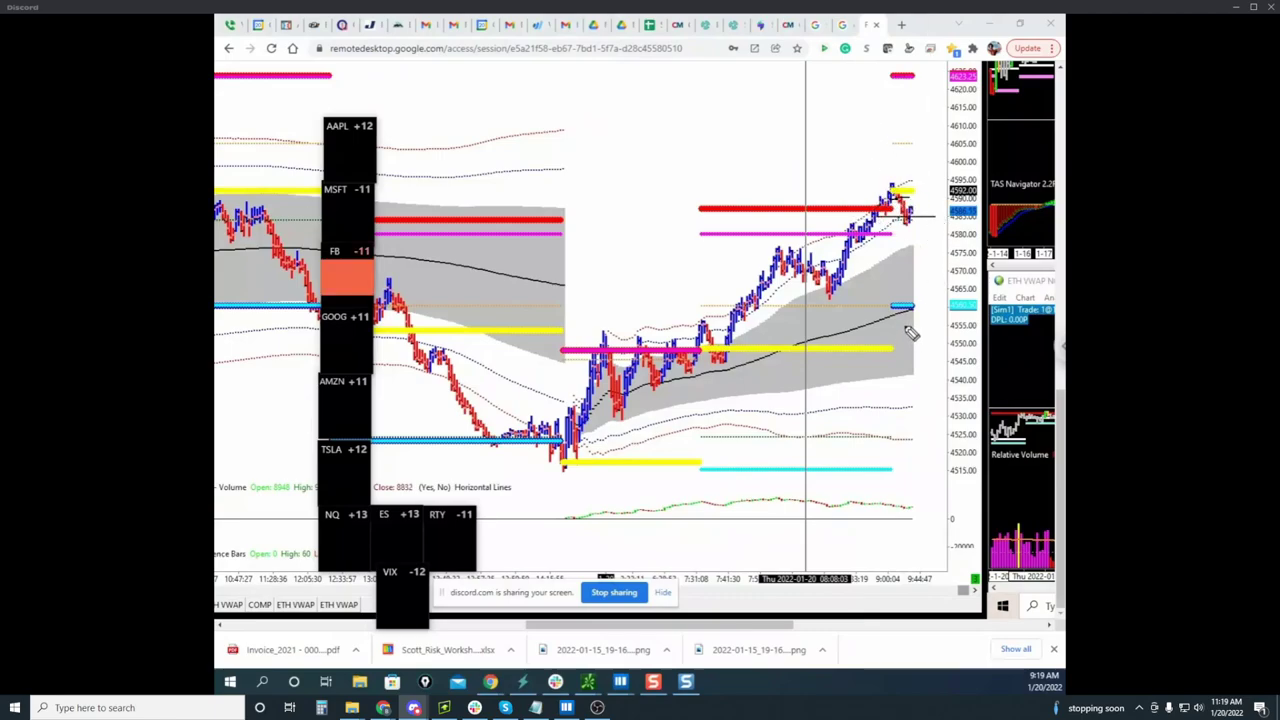
# Sketch a pullback and a drop to about 4540, circle the zone around the latest price, and erase the drawings
pyautogui.moveTo(911, 187); pyautogui.dragTo(1023, 231)
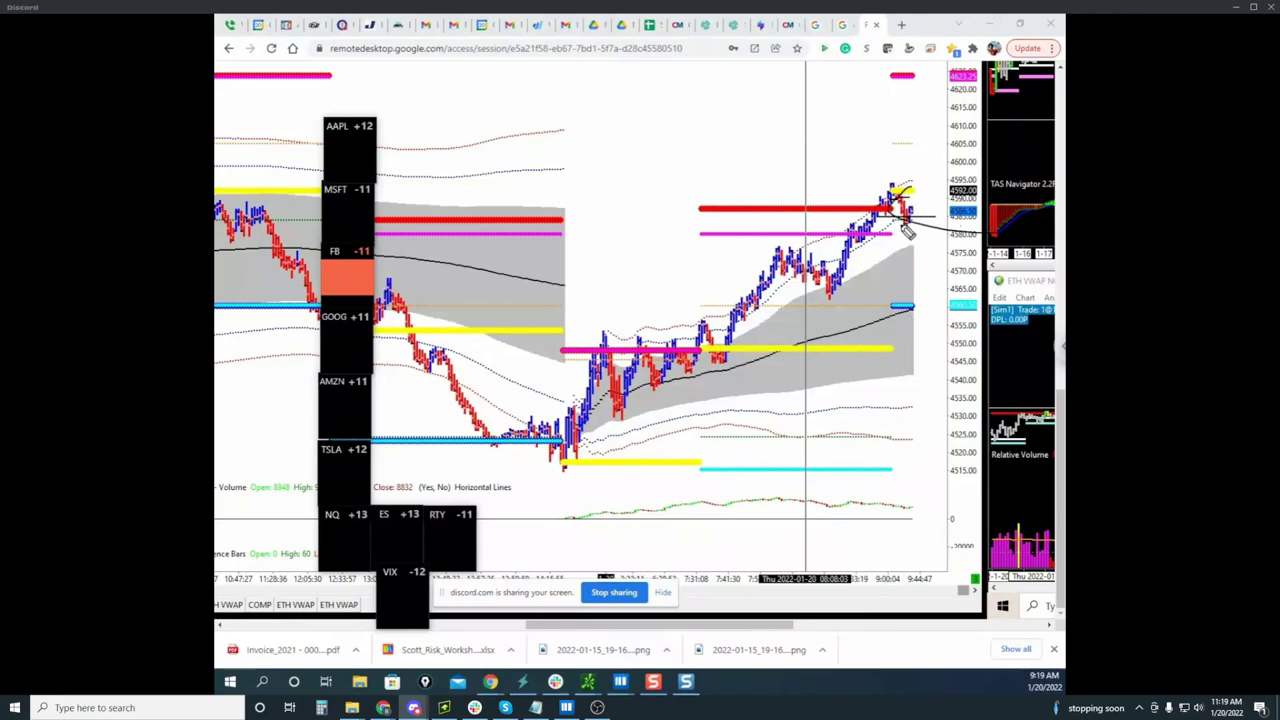
pyautogui.moveTo(920, 226); pyautogui.dragTo(948, 376)
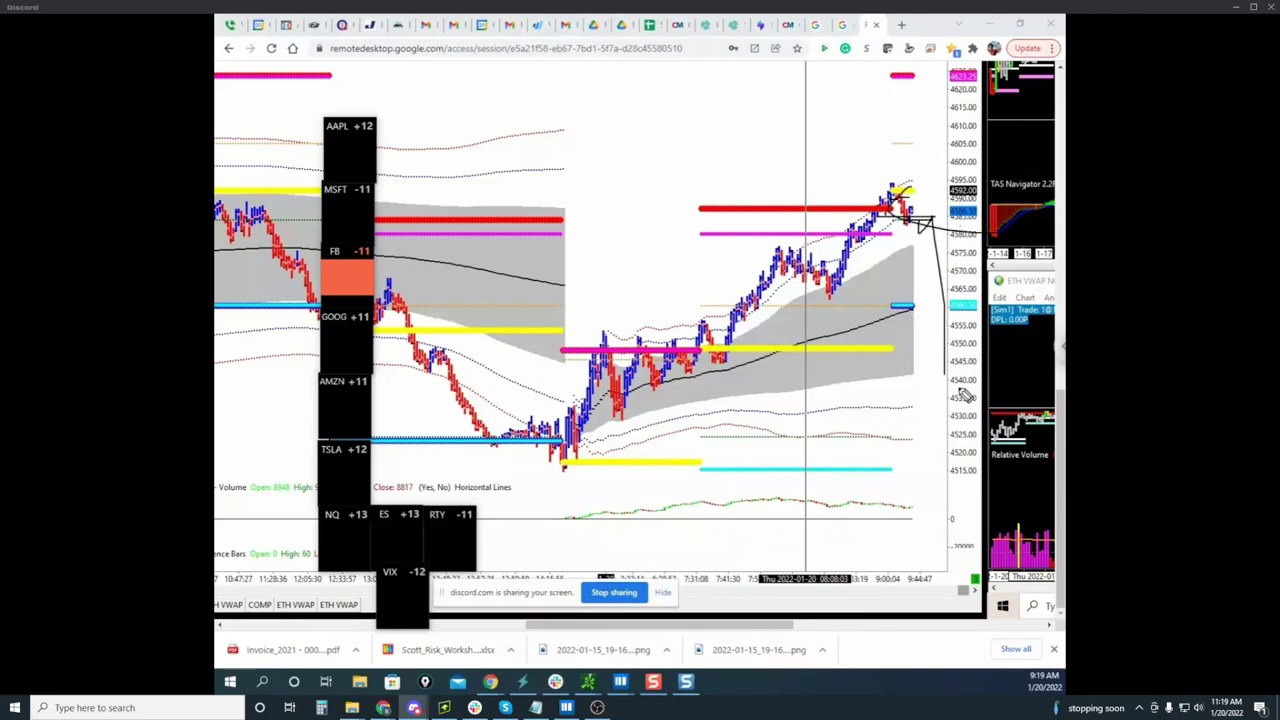
pyautogui.moveTo(931, 190); pyautogui.dragTo(952, 222)
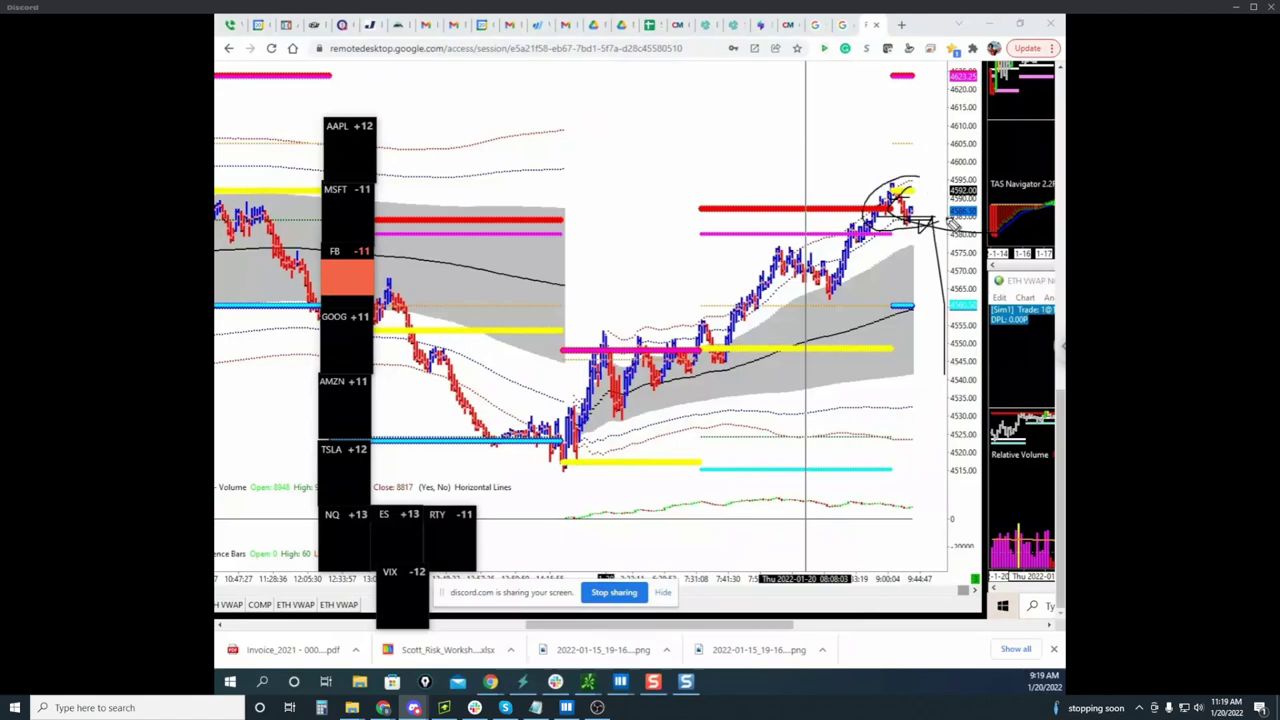
pyautogui.press('Escape')
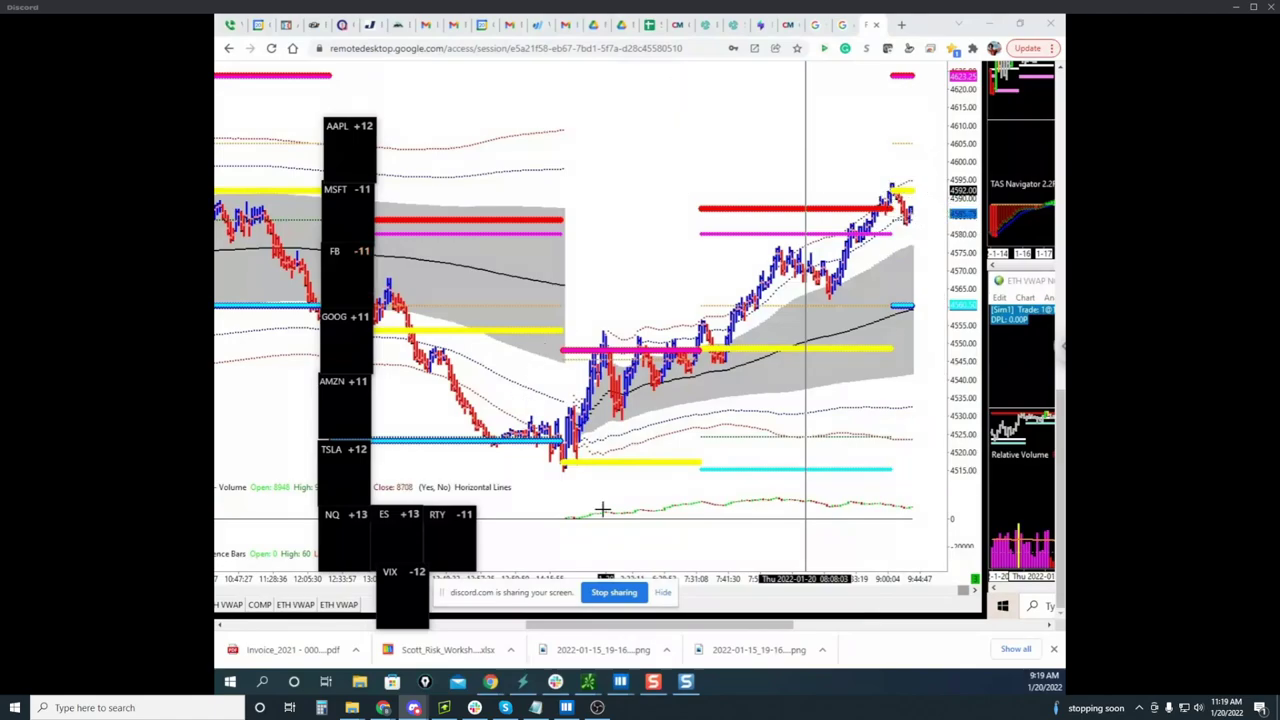
# Switch the remote chart to Russell and adjust its view to examine price between the yellow and magenta levels
pyautogui.moveTo(694, 627); pyautogui.dragTo(664, 630)
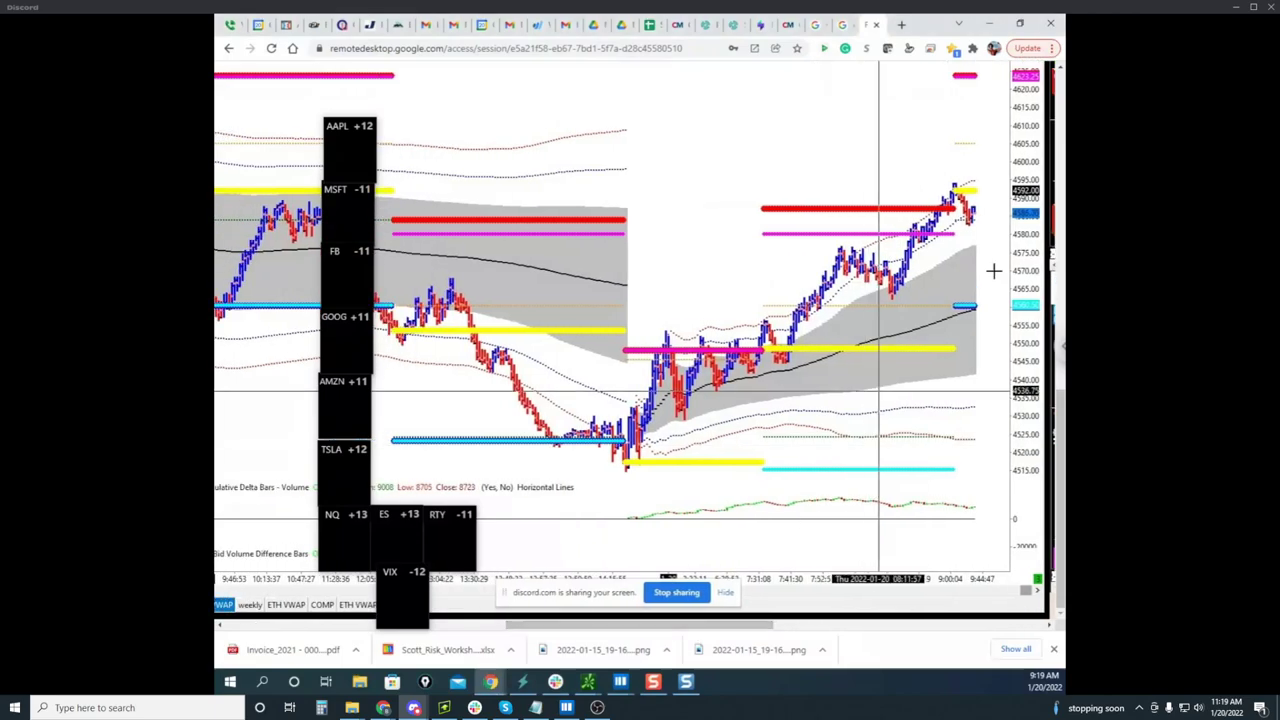
pyautogui.moveTo(1021, 201); pyautogui.dragTo(1021, 243)
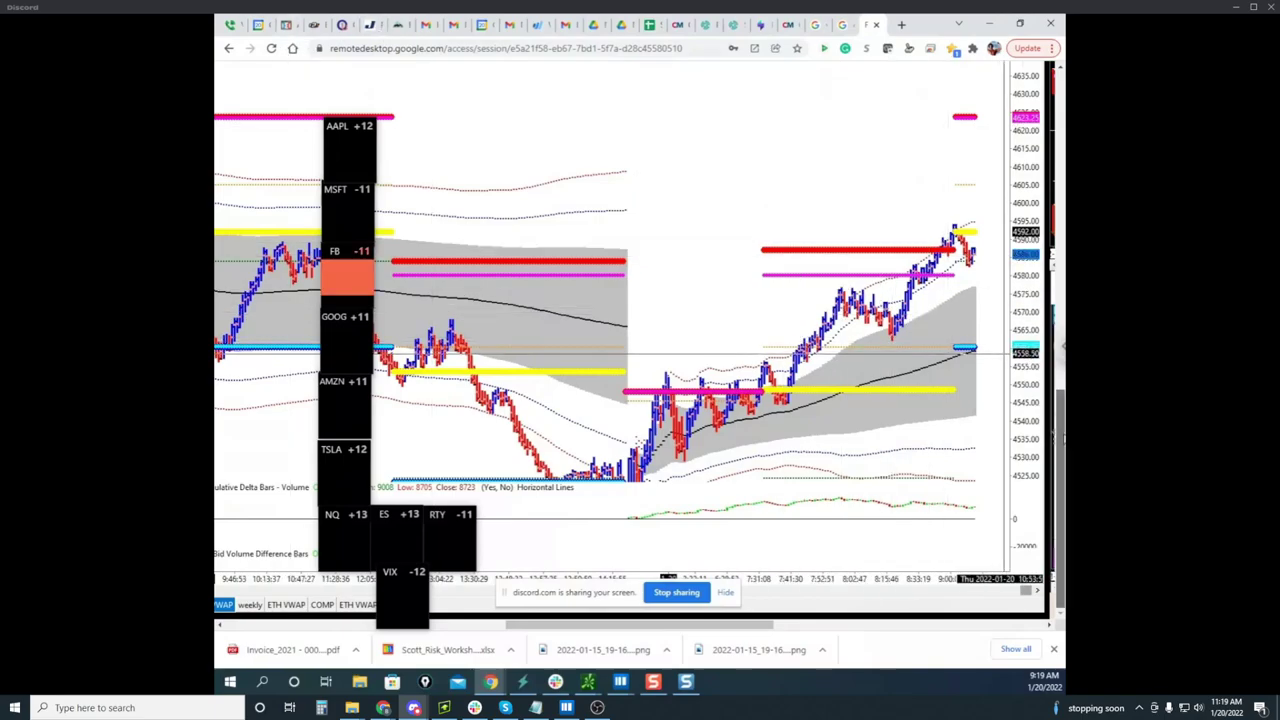
pyautogui.scroll(2, 1060, 437)
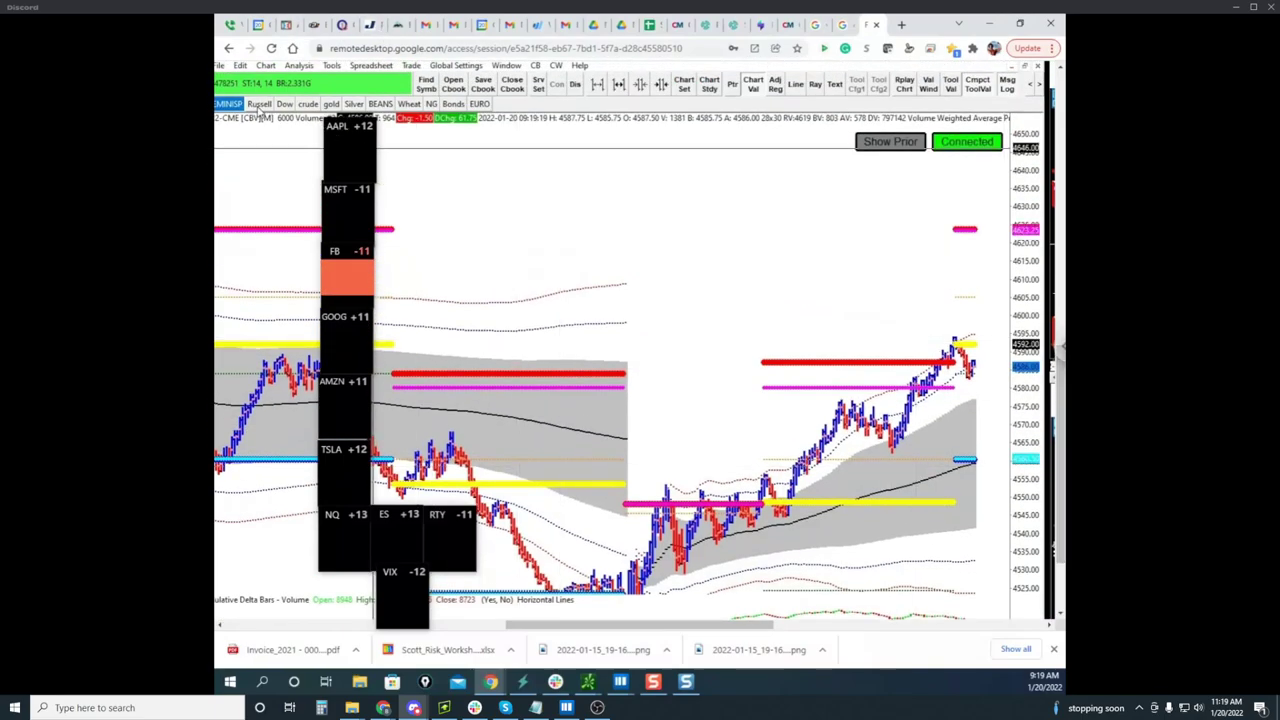
pyautogui.click(259, 104)
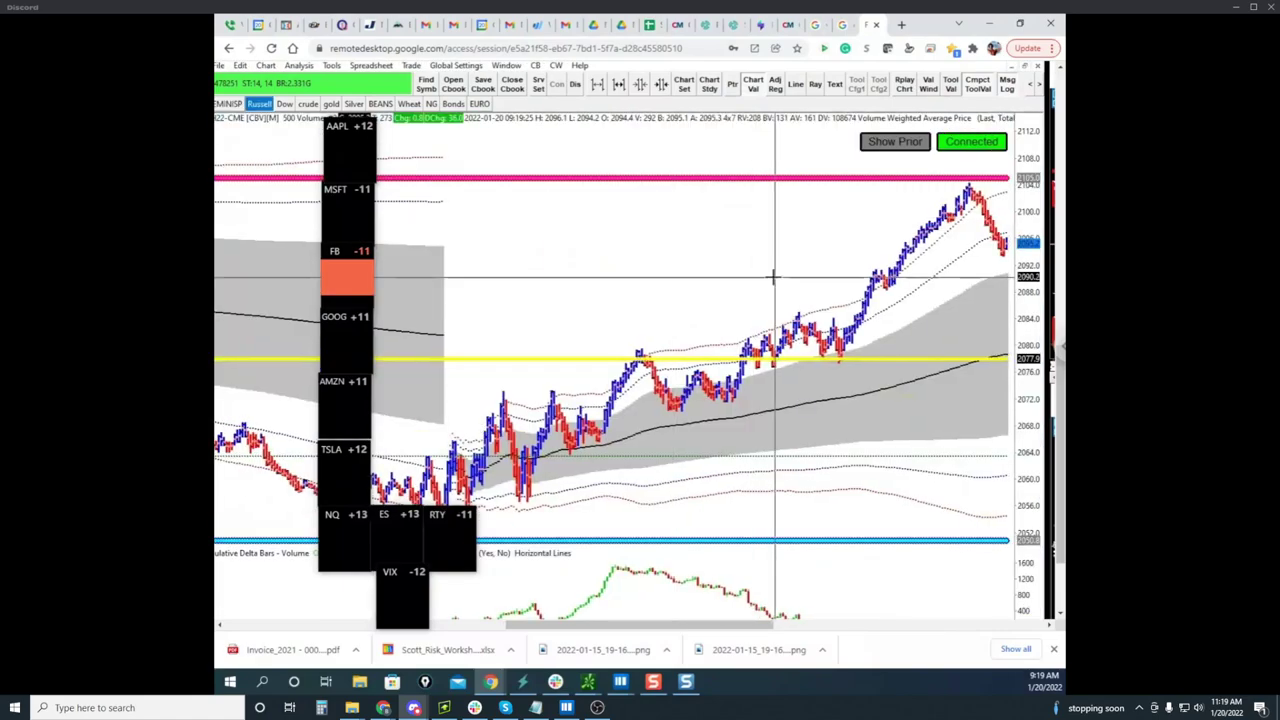
pyautogui.moveTo(1030, 288); pyautogui.dragTo(1030, 317)
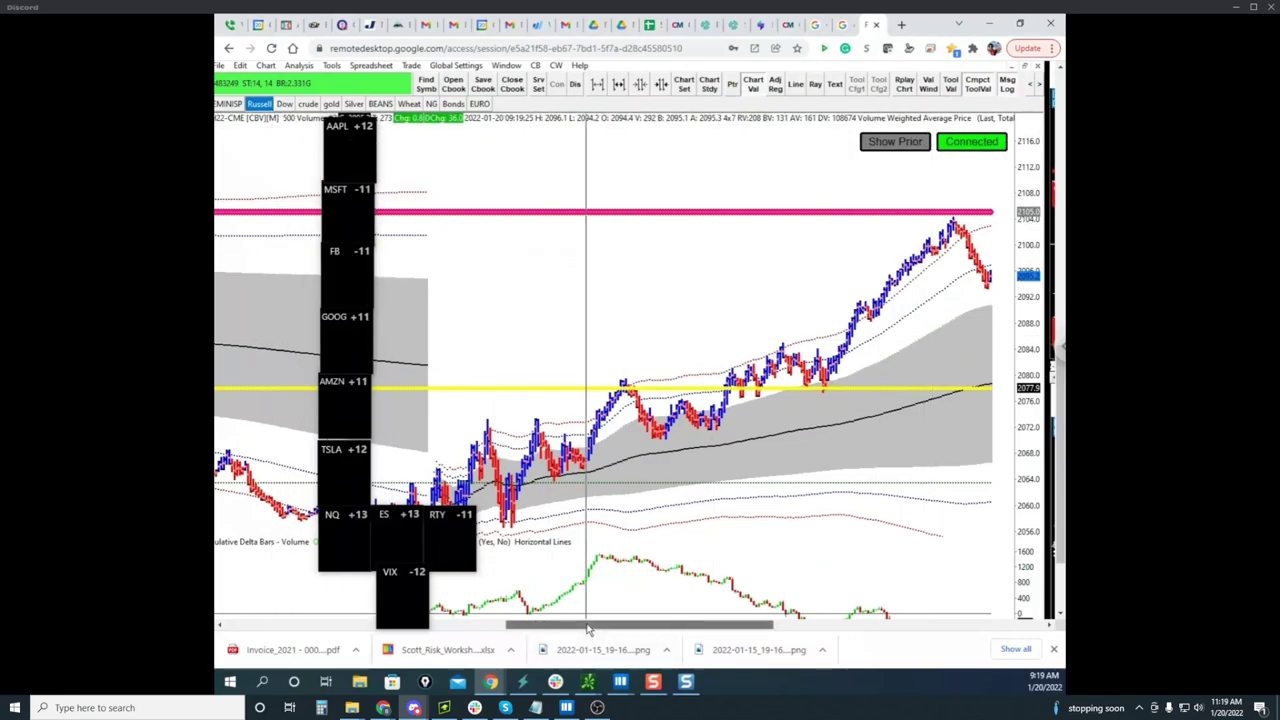
pyautogui.moveTo(588, 626); pyautogui.dragTo(572, 628)
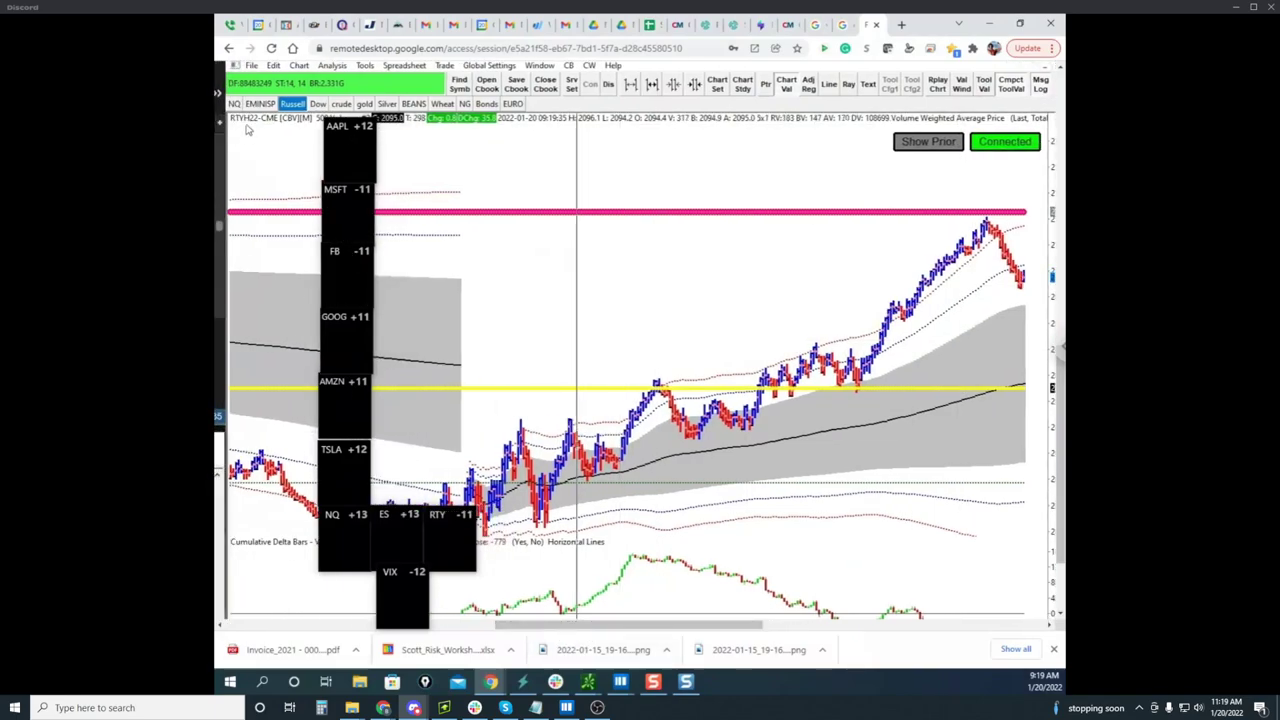
# Switch the remote chart to NQ, circle the upper magenta level, sketch drops to the yellow and cyan levels, and erase everything
pyautogui.click(233, 103)
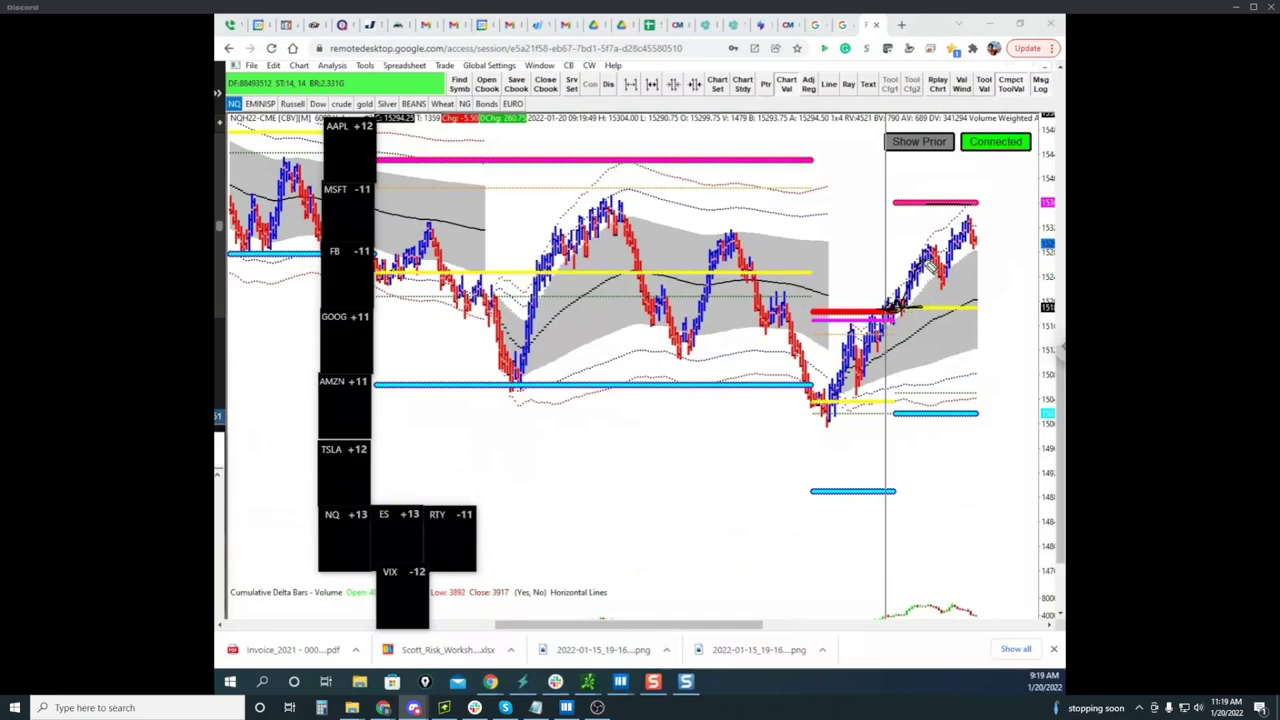
pyautogui.moveTo(948, 208)
pyautogui.mouseDown()
pyautogui.moveTo(1002, 205)
pyautogui.moveTo(979, 196)
pyautogui.mouseUp()
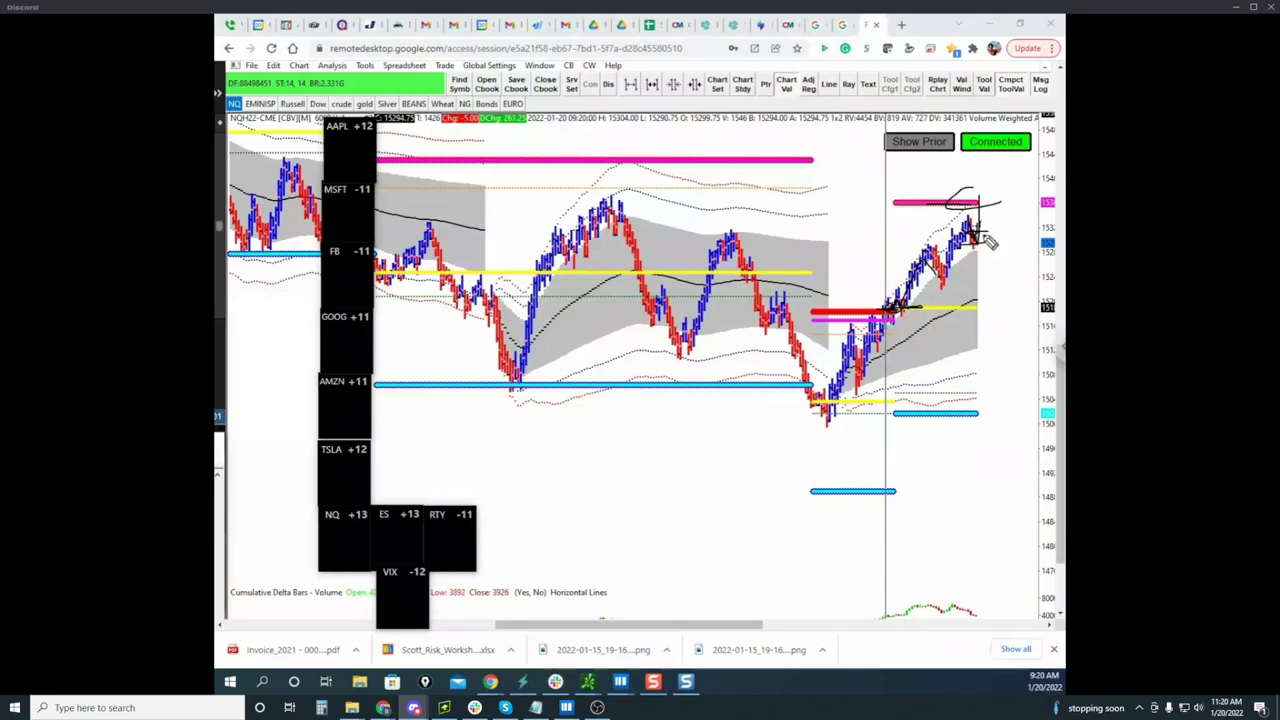
pyautogui.moveTo(982, 236); pyautogui.dragTo(1002, 243)
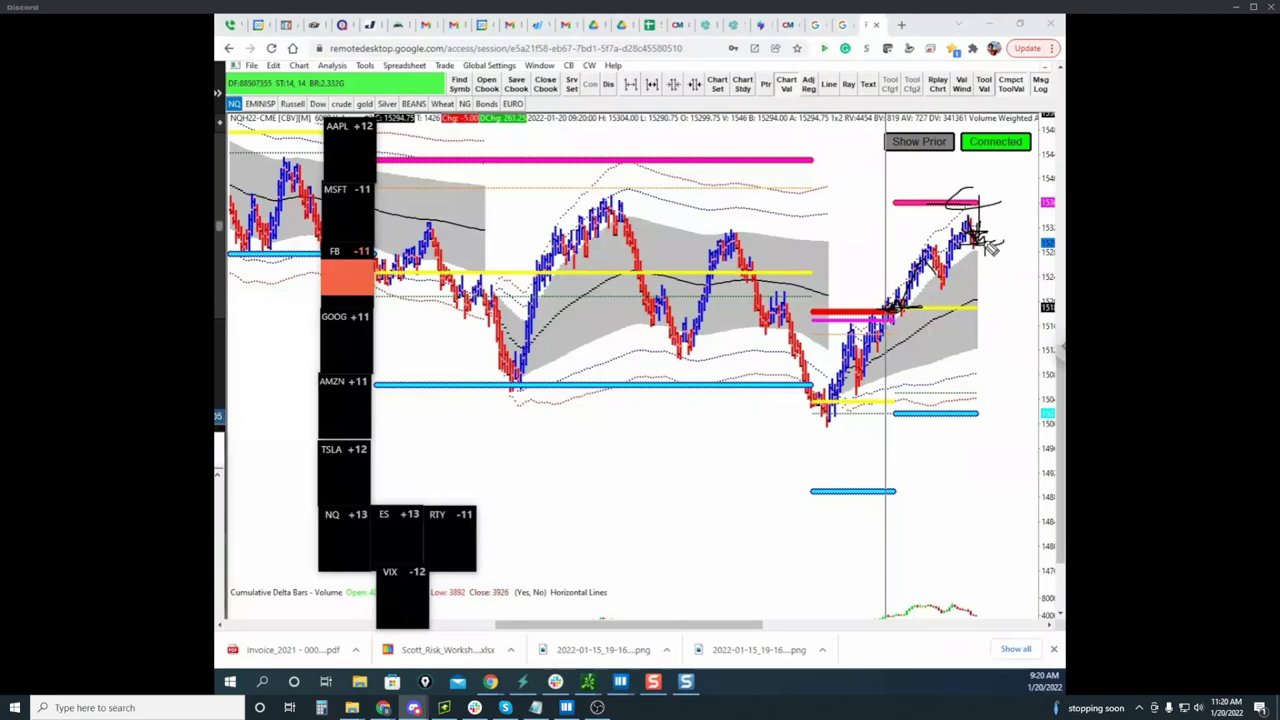
pyautogui.moveTo(995, 277)
pyautogui.mouseDown()
pyautogui.moveTo(997, 423)
pyautogui.moveTo(976, 413)
pyautogui.mouseUp()
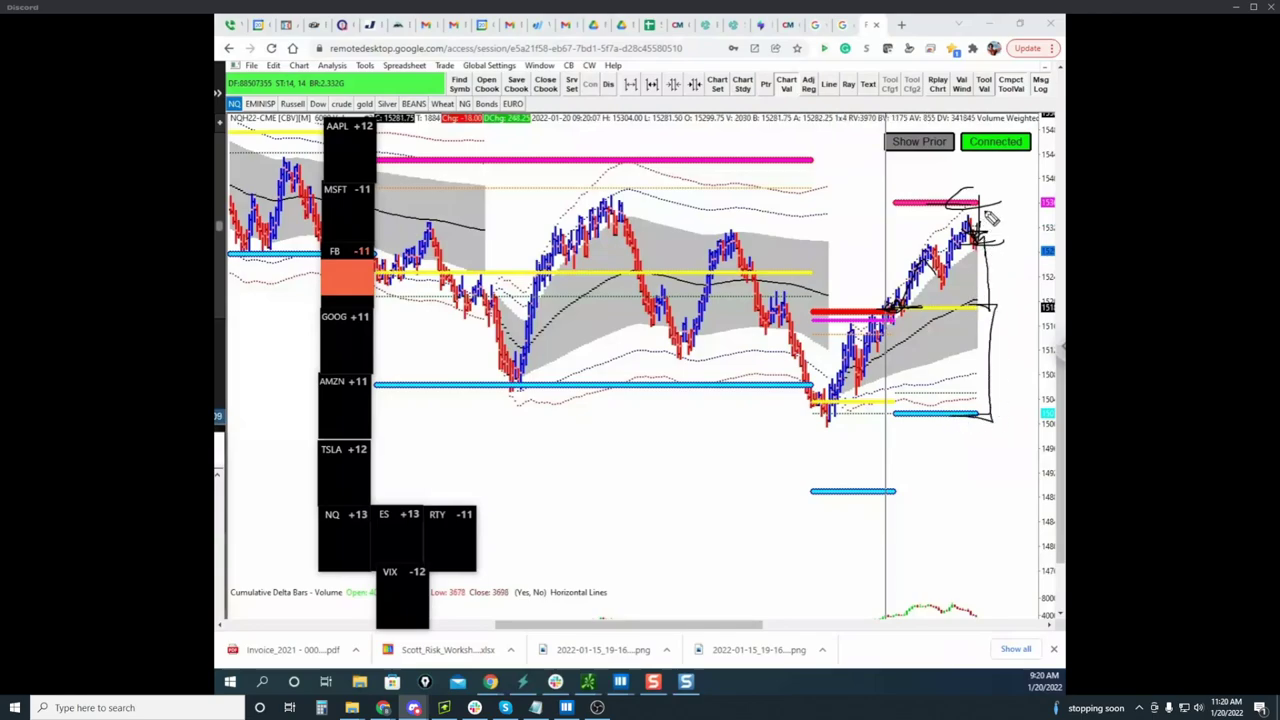
pyautogui.moveTo(985, 212); pyautogui.dragTo(1000, 196)
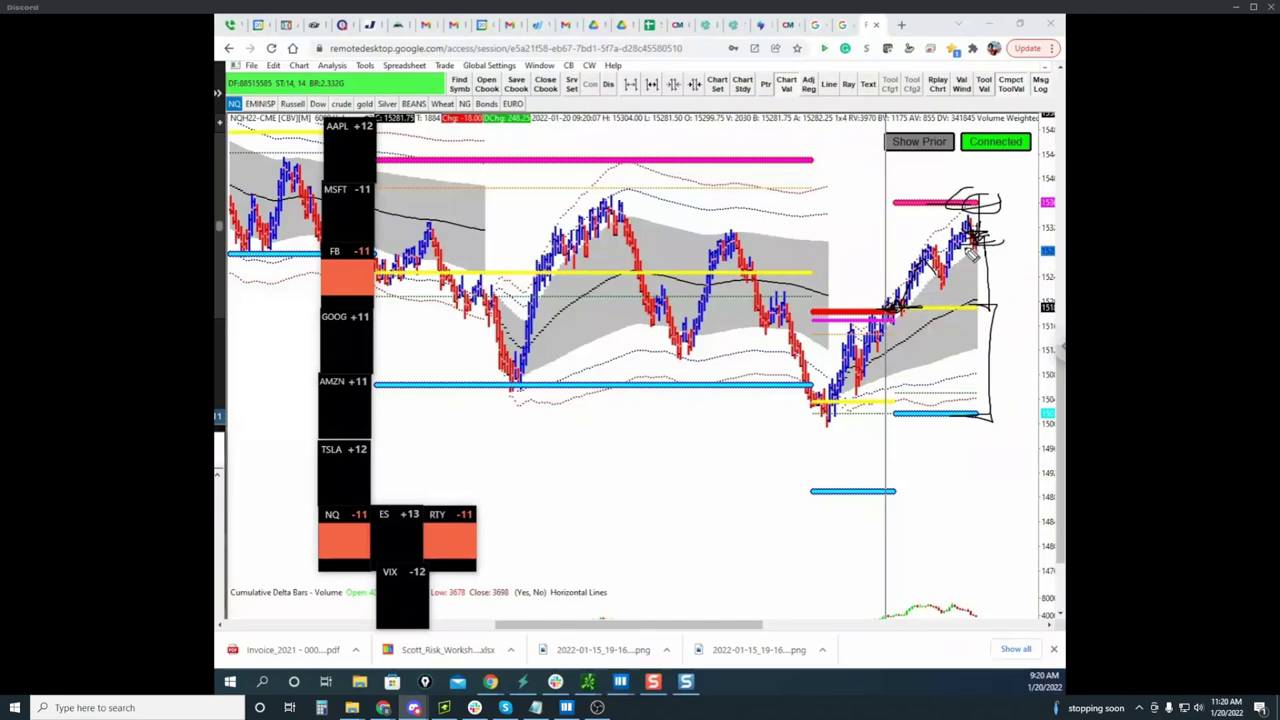
pyautogui.press('Escape')
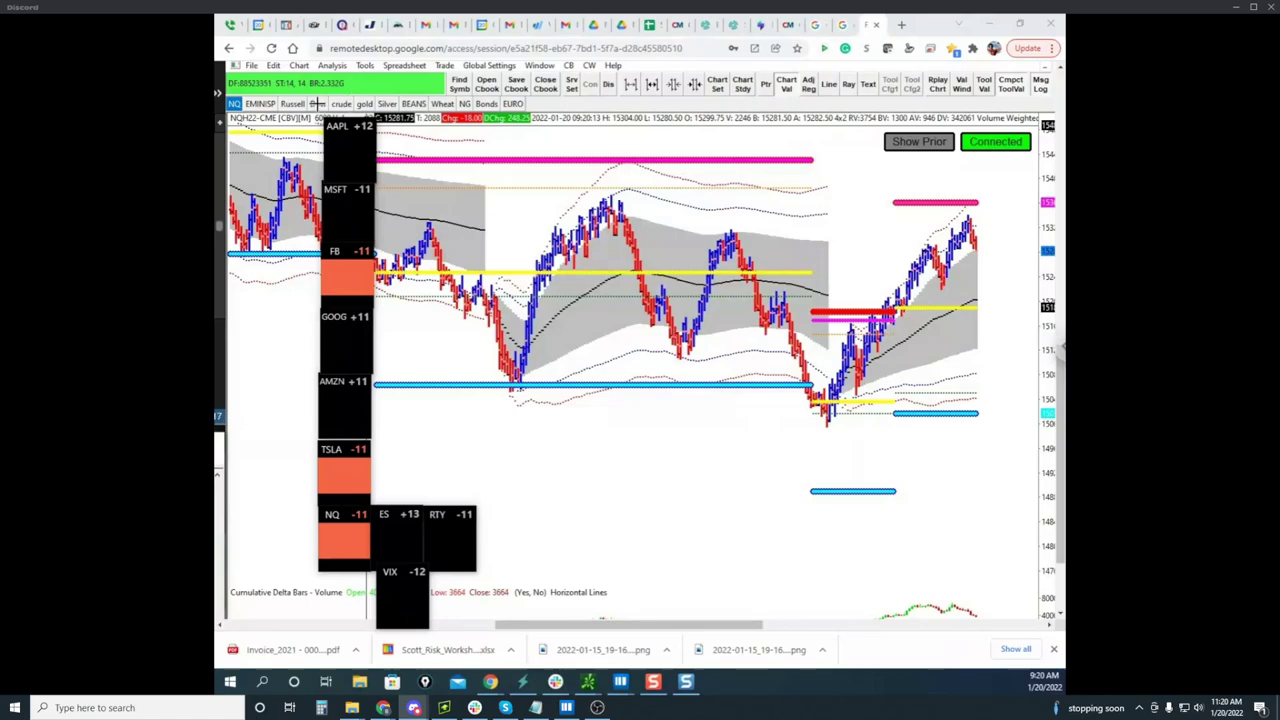
# Switch the remote chart to crude and bring up the Light Sweet Crude Oil Bookmap heatmap
pyautogui.click(342, 104)
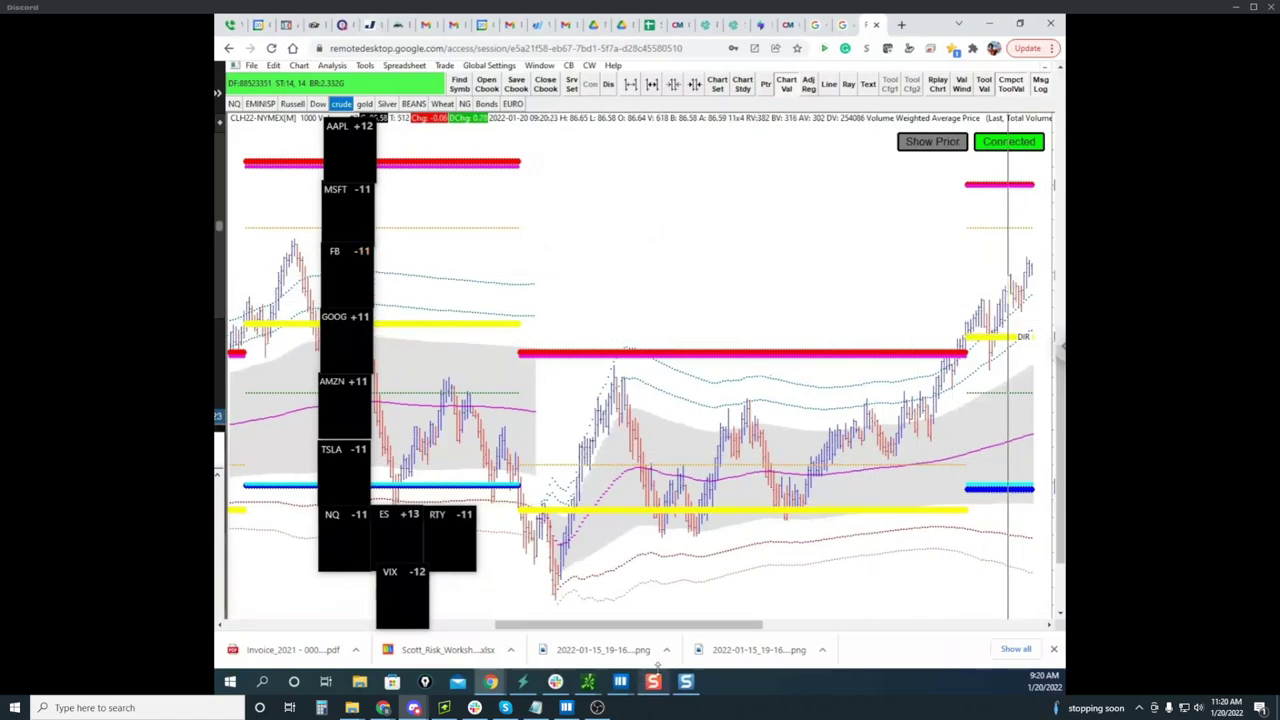
pyautogui.click(623, 687)
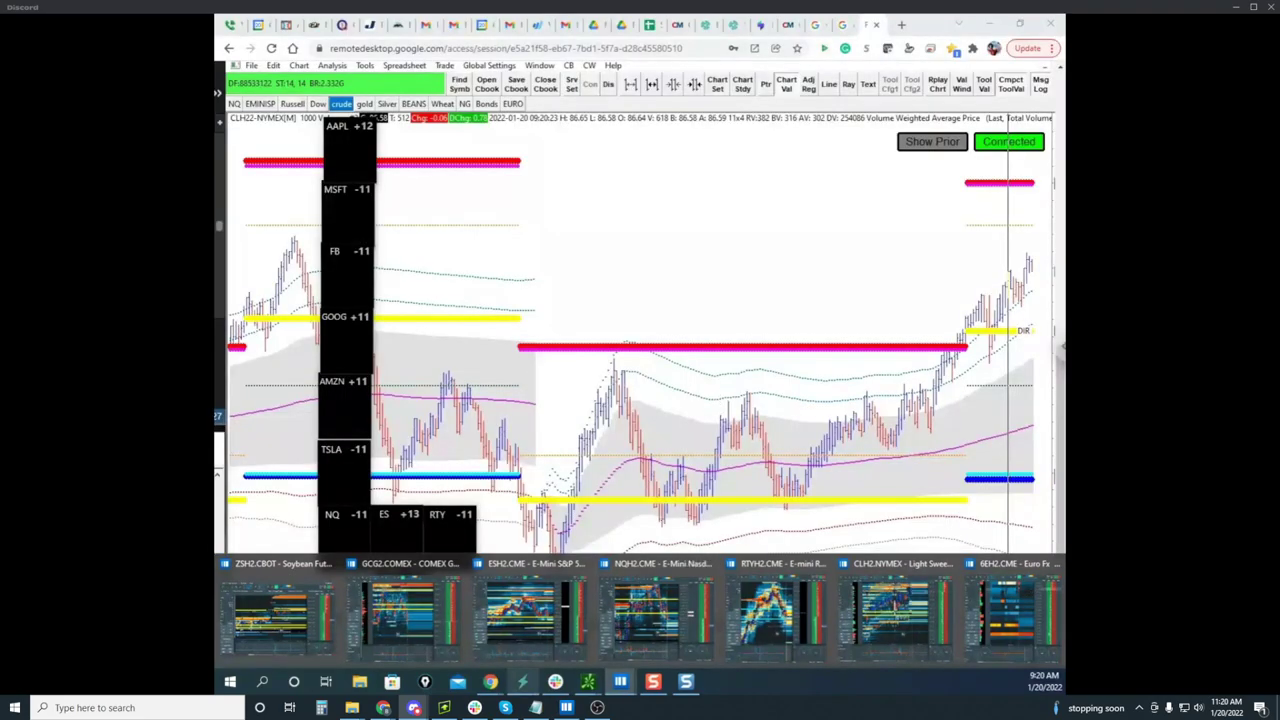
pyautogui.click(853, 603)
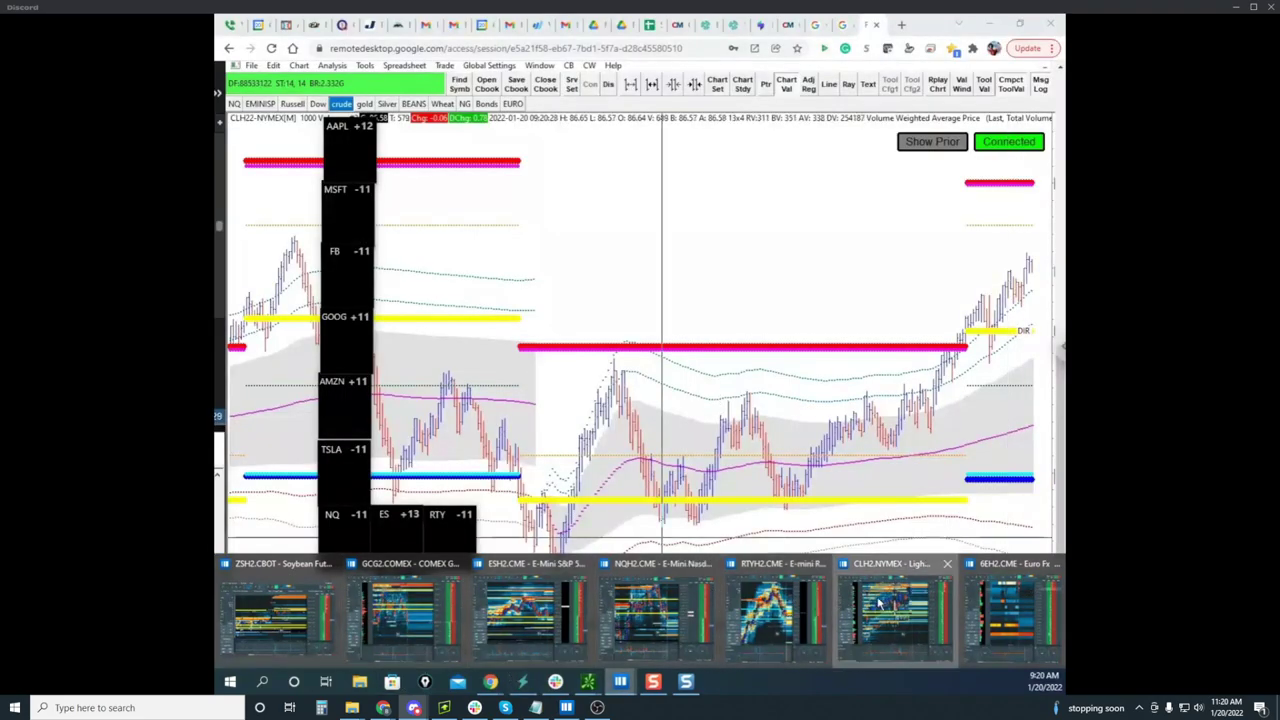
# Adjust the crude heatmap's price scale and timeline to examine recent large orders and the volume spike after 09:15, and put it away
pyautogui.moveTo(750, 303); pyautogui.dragTo(770, 374)
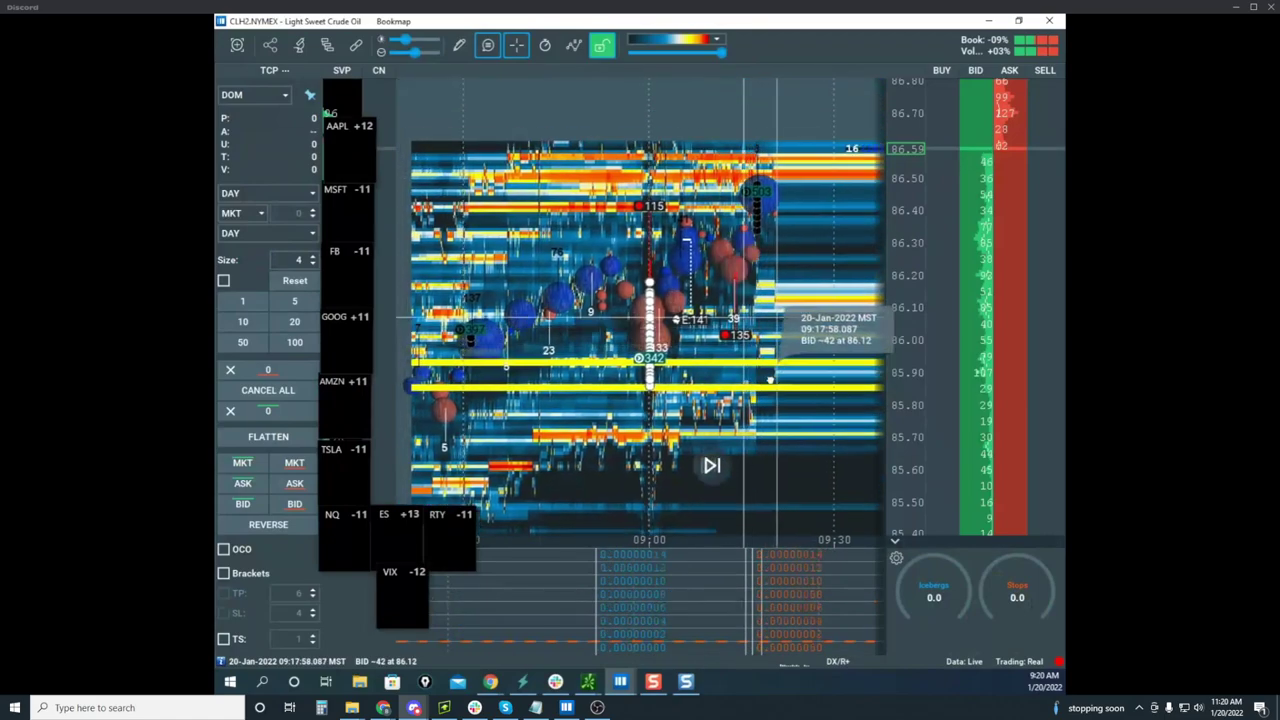
pyautogui.scroll(-3, 753, 362)
pyautogui.moveTo(898, 298); pyautogui.dragTo(897, 242)
pyautogui.scroll(3, 714, 431)
pyautogui.scroll(2, 715, 430)
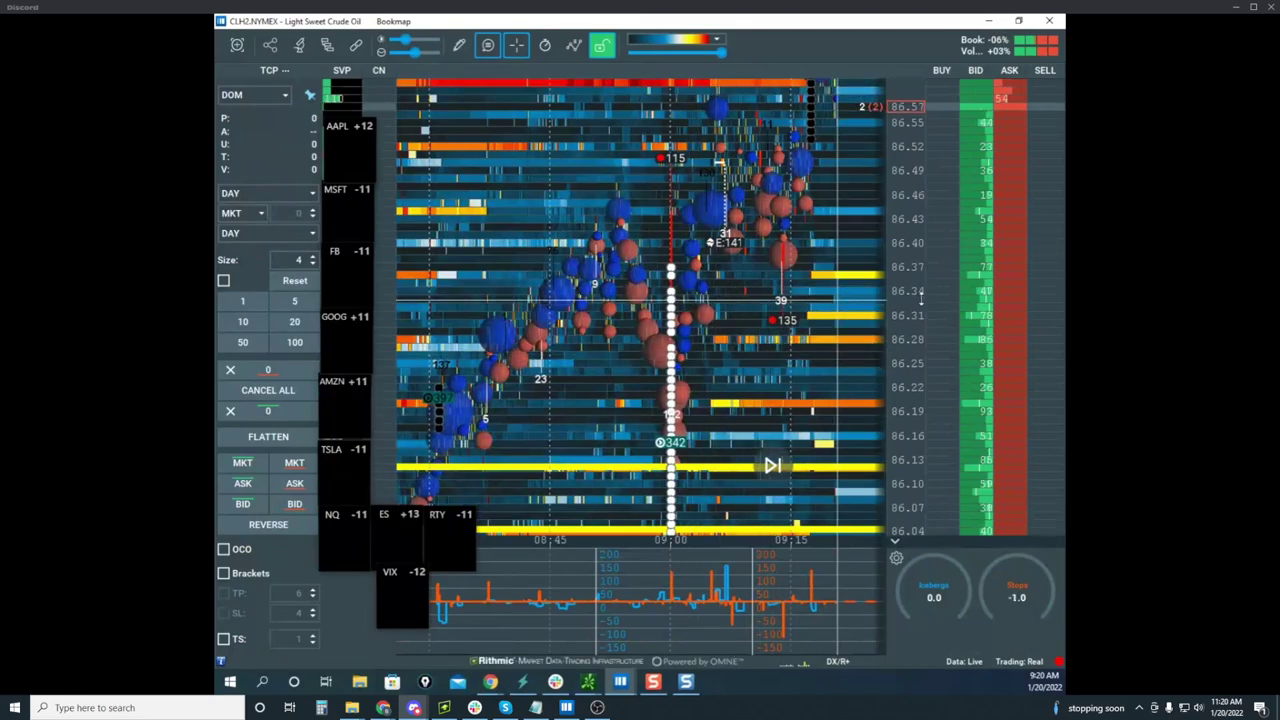
pyautogui.scroll(-3, 908, 316)
pyautogui.scroll(-4, 909, 316)
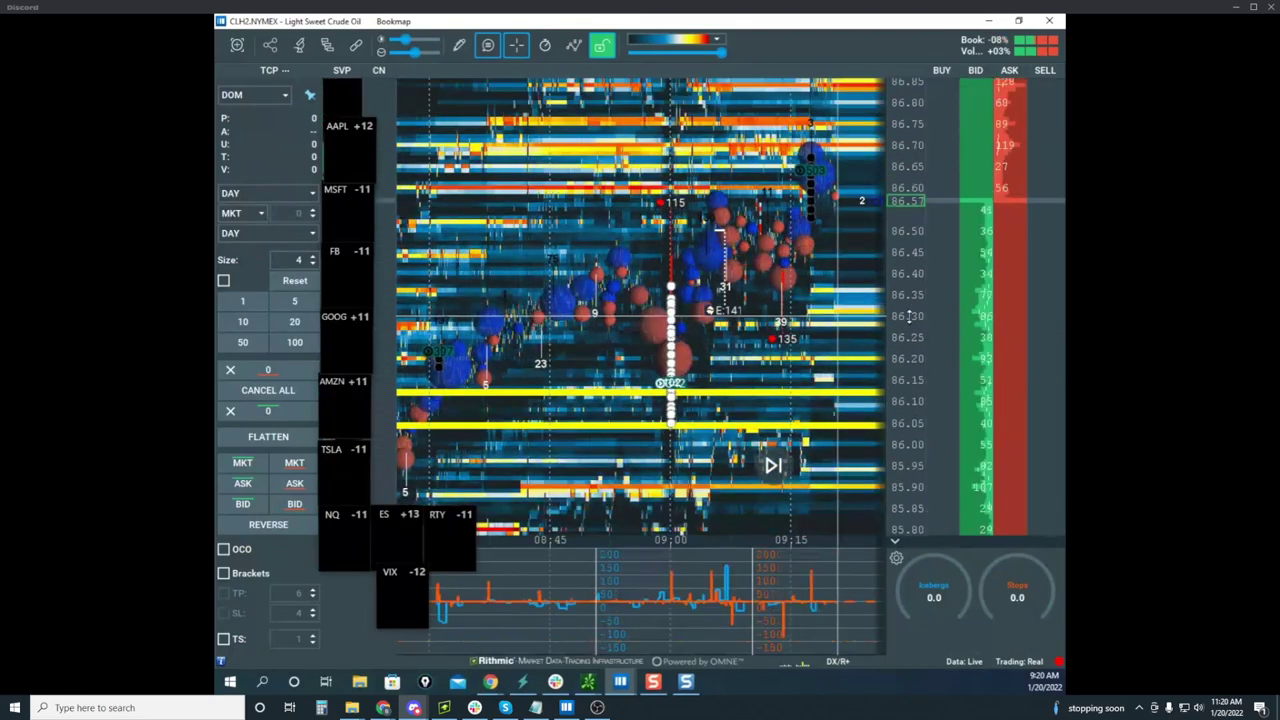
pyautogui.scroll(3, 837, 249)
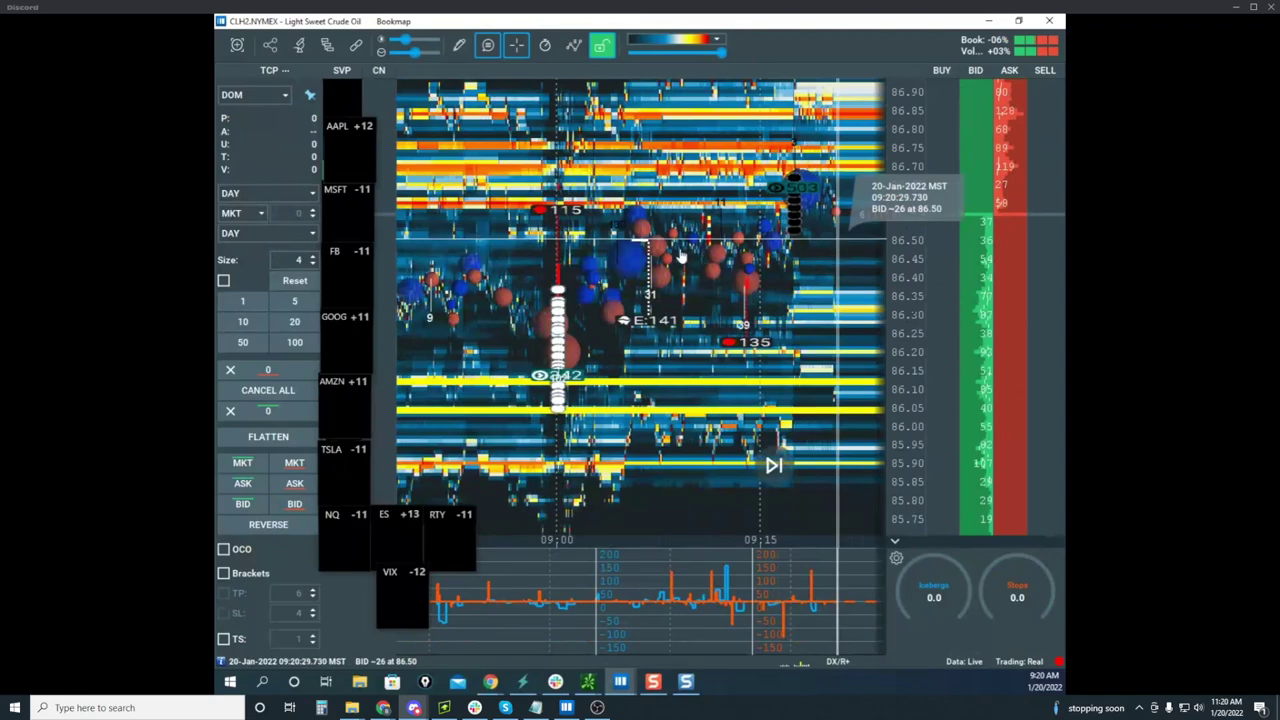
pyautogui.moveTo(837, 250); pyautogui.dragTo(691, 244)
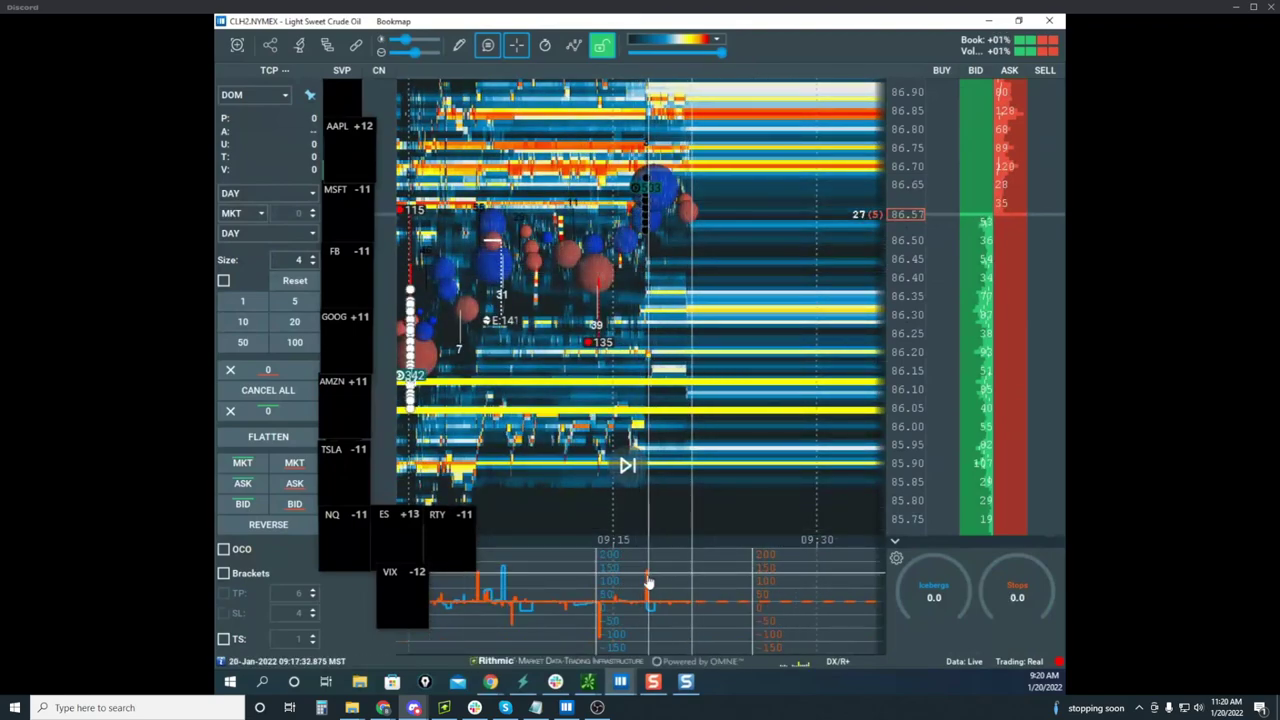
pyautogui.moveTo(648, 581)
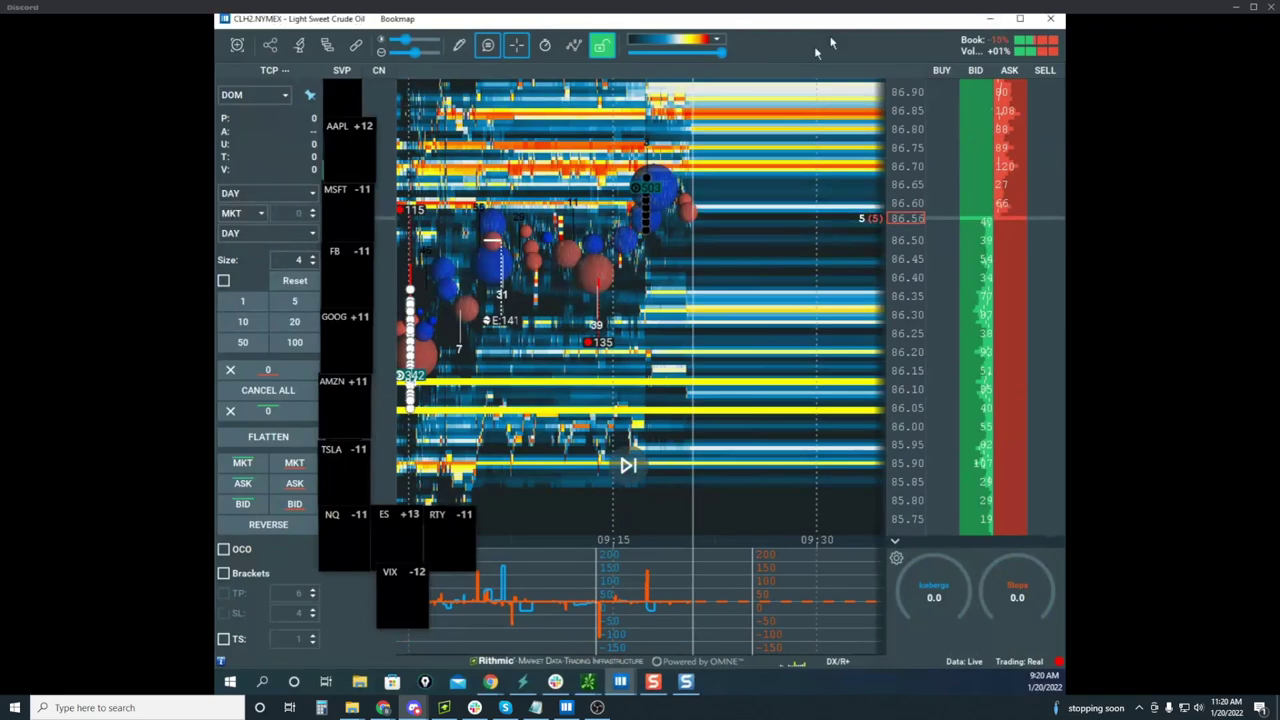
pyautogui.click(988, 20)
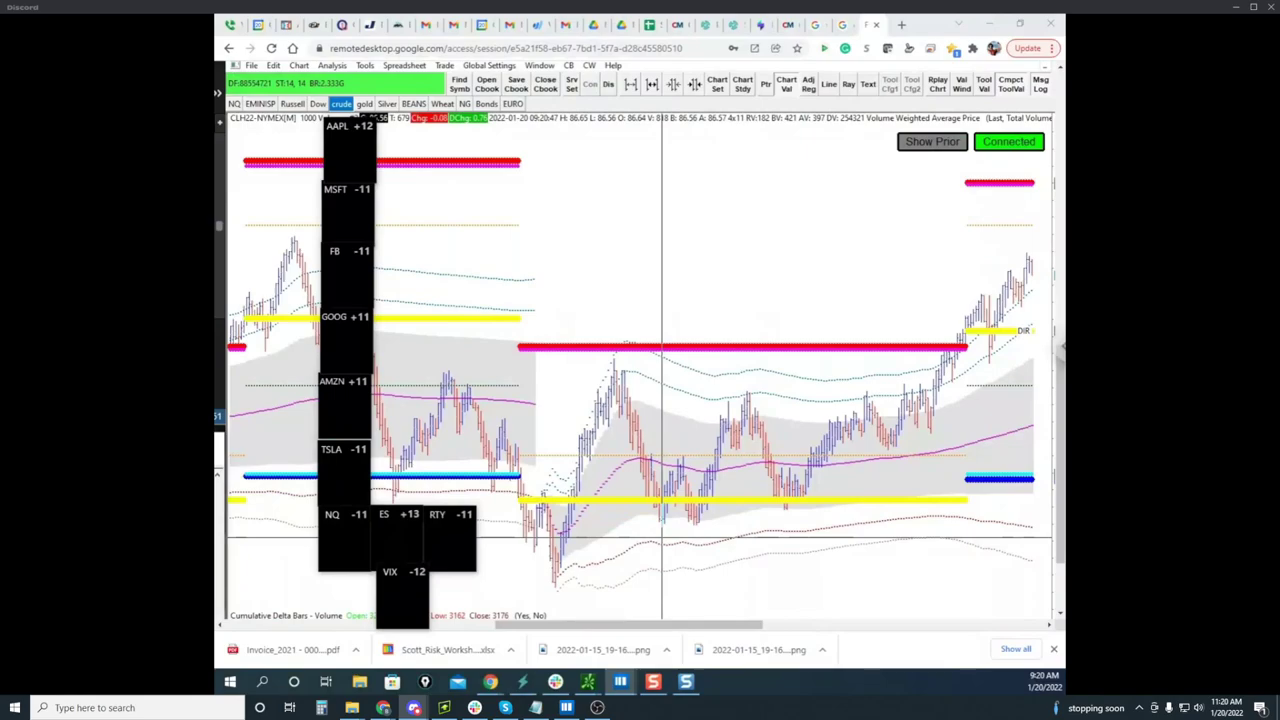
pyautogui.moveTo(622, 681)
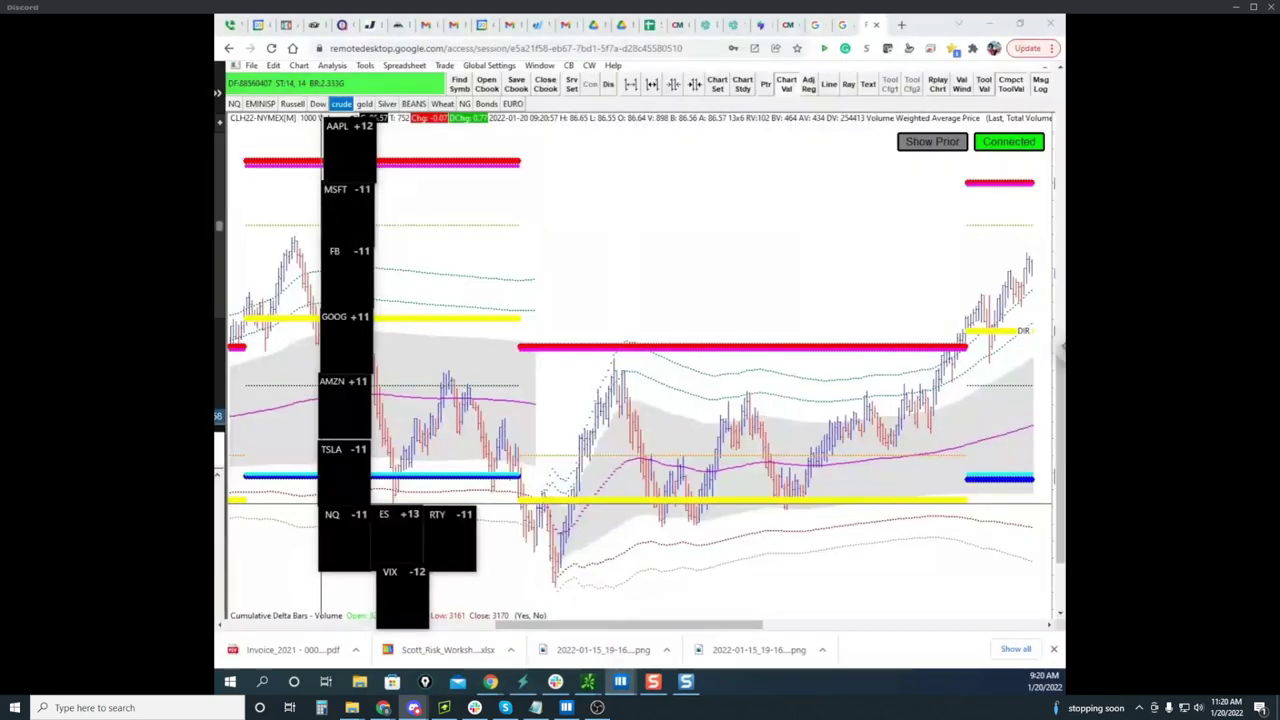
# Bring up the Soybean Futures Bookmap heatmap and adjust its price scale and timeline to examine the resting orders
pyautogui.moveTo(160, 58); pyautogui.dragTo(884, 122)
pyautogui.doubleClick(884, 118)
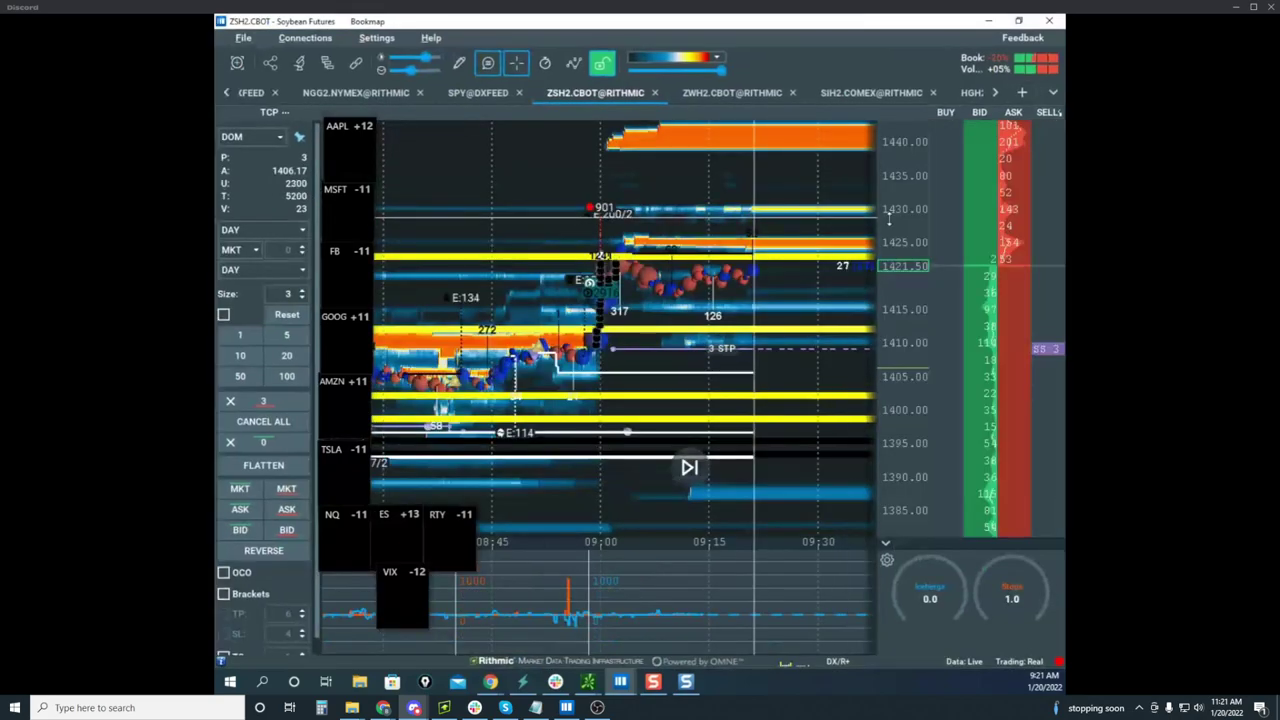
pyautogui.scroll(-2, 891, 185)
pyautogui.moveTo(891, 185); pyautogui.dragTo(894, 229)
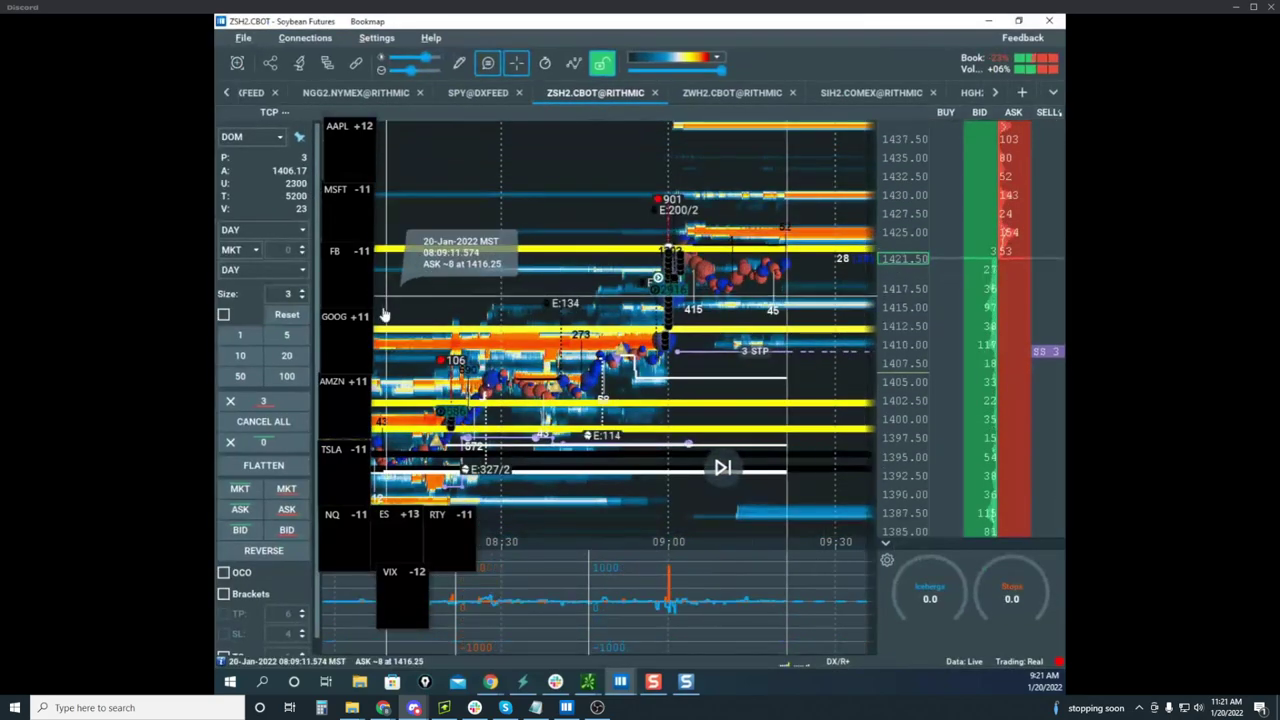
# Glance at the remote crude chart and return to the Soybean Futures heatmap
pyautogui.click(492, 684)
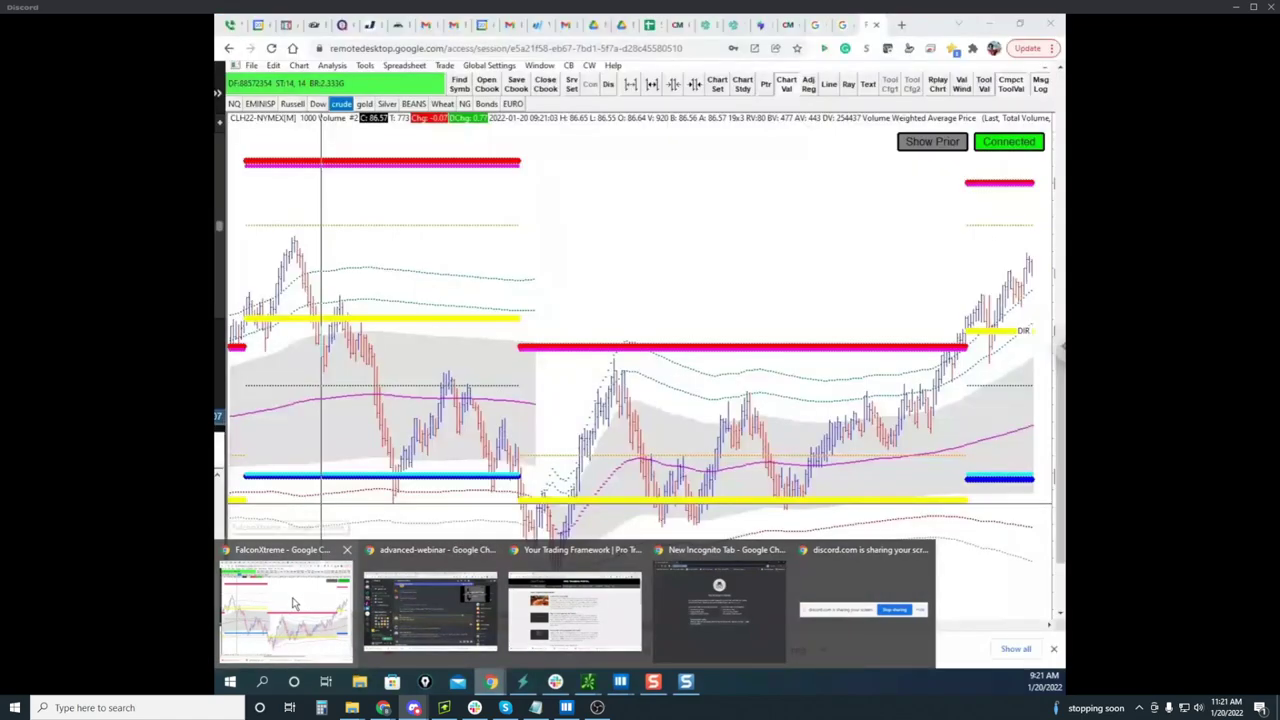
pyautogui.click(293, 603)
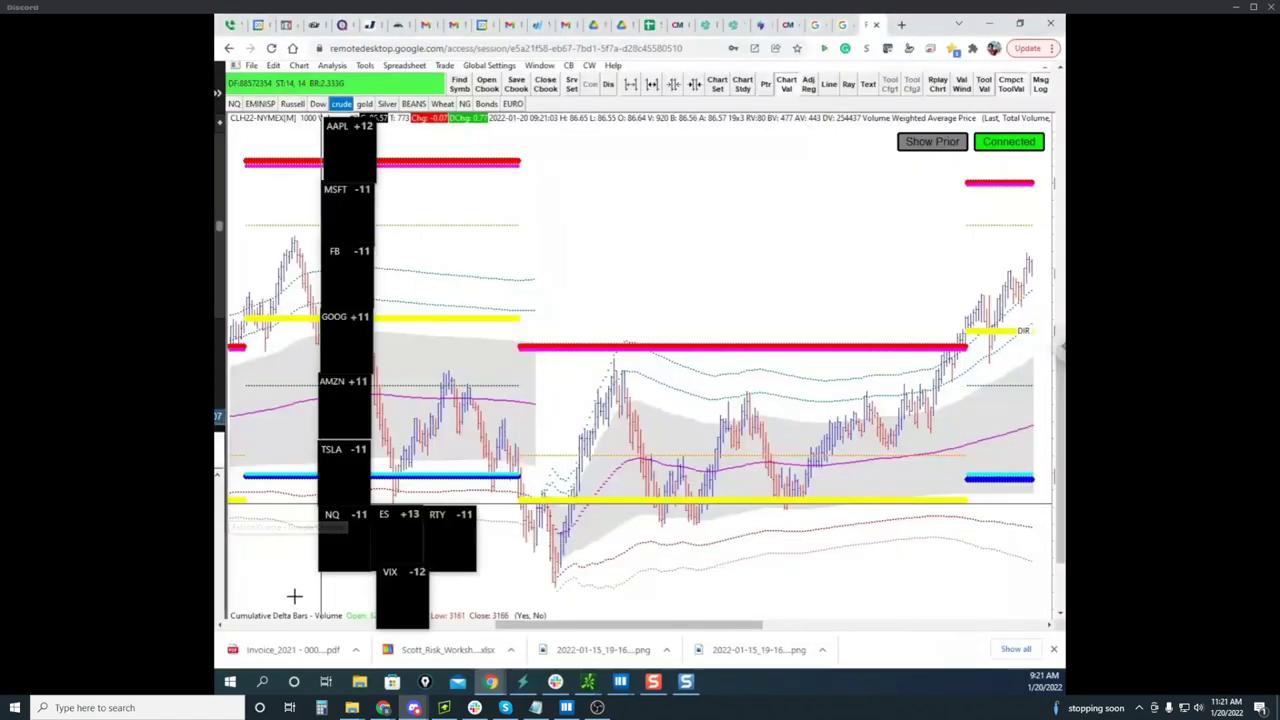
pyautogui.click(620, 682)
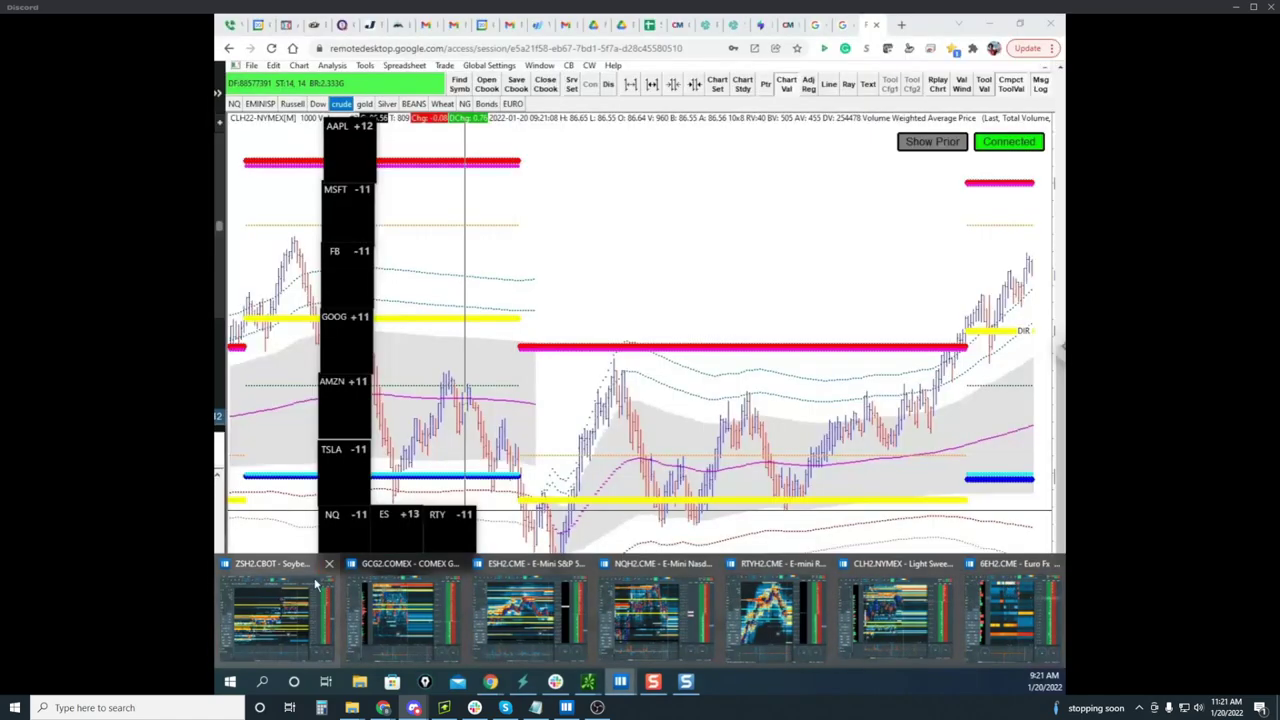
pyautogui.click(278, 610)
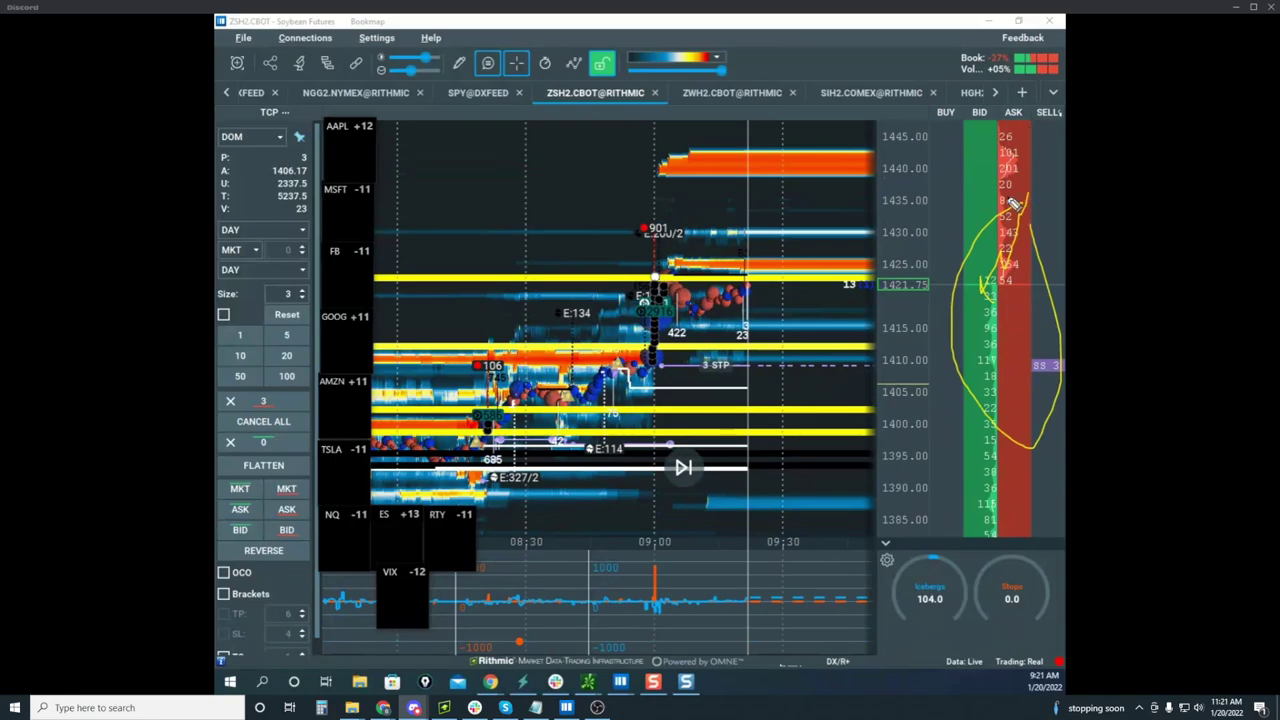
# Circle the soybean bid and ask depth around 1421.75, erase the markings, and enlarge the heatmap around the current price
pyautogui.moveTo(1014, 204); pyautogui.dragTo(1064, 246)
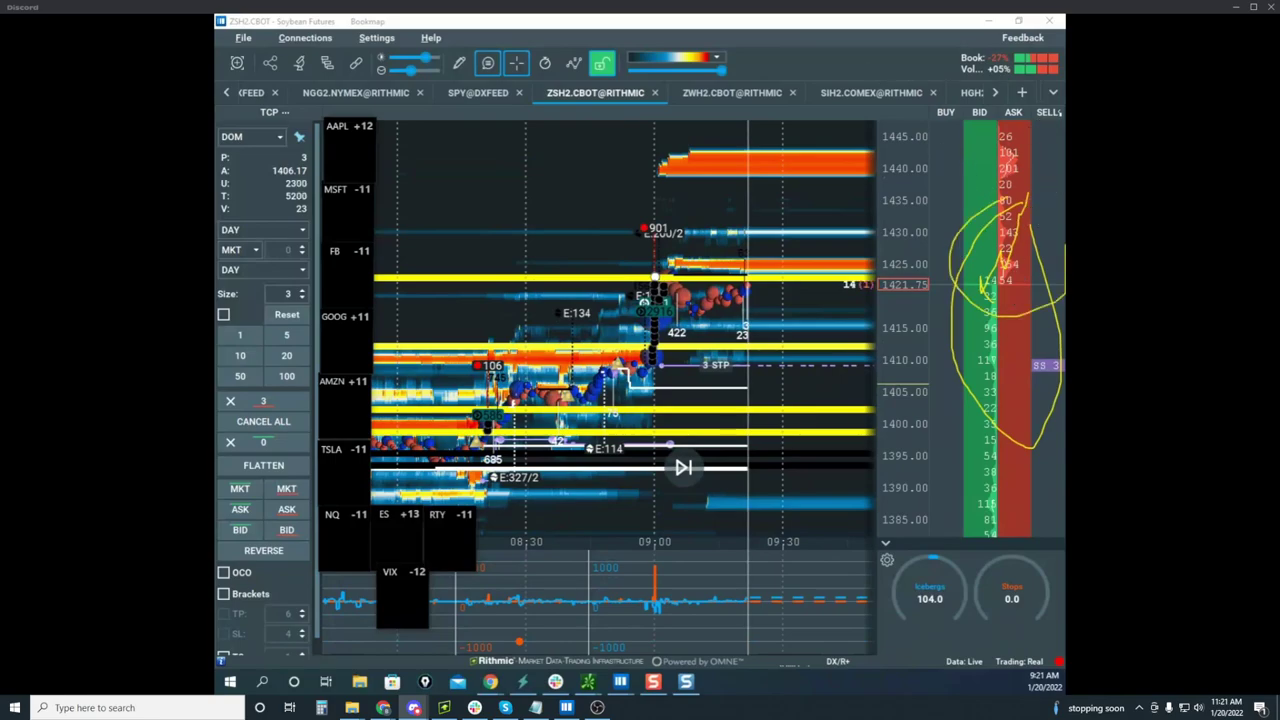
pyautogui.press('Escape')
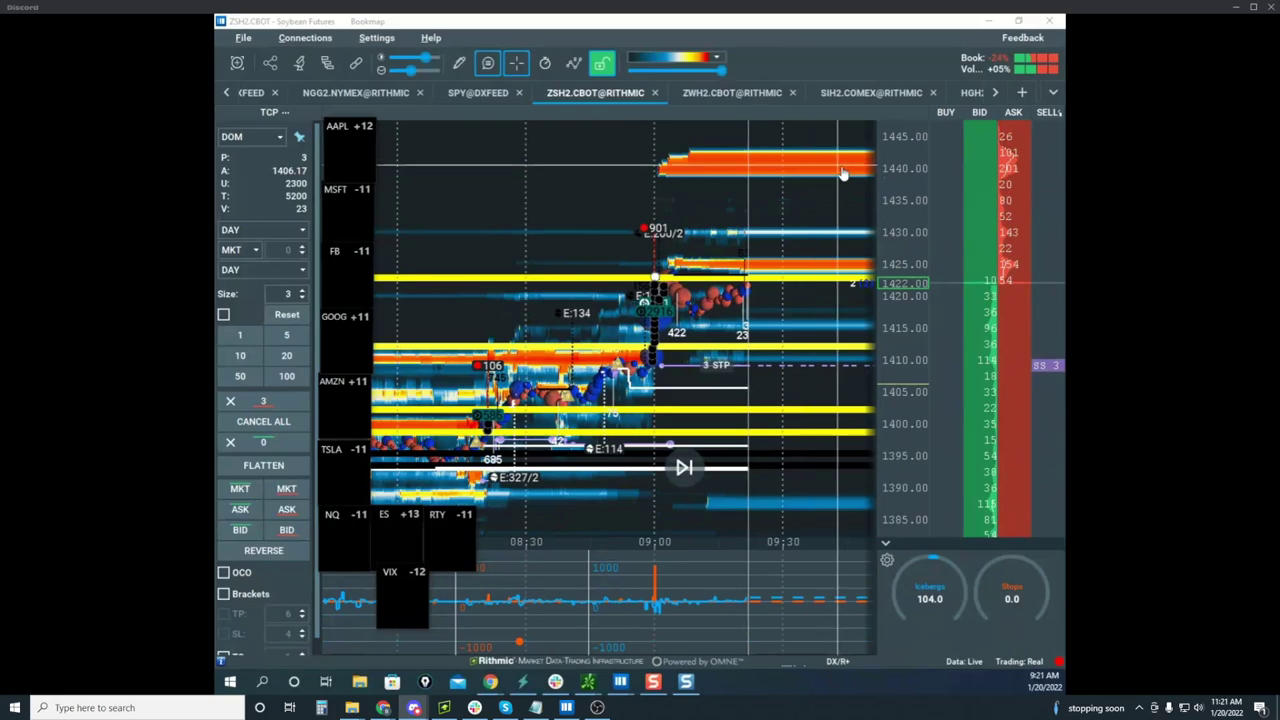
pyautogui.scroll(2, 911, 198)
pyautogui.moveTo(820, 240); pyautogui.dragTo(709, 259)
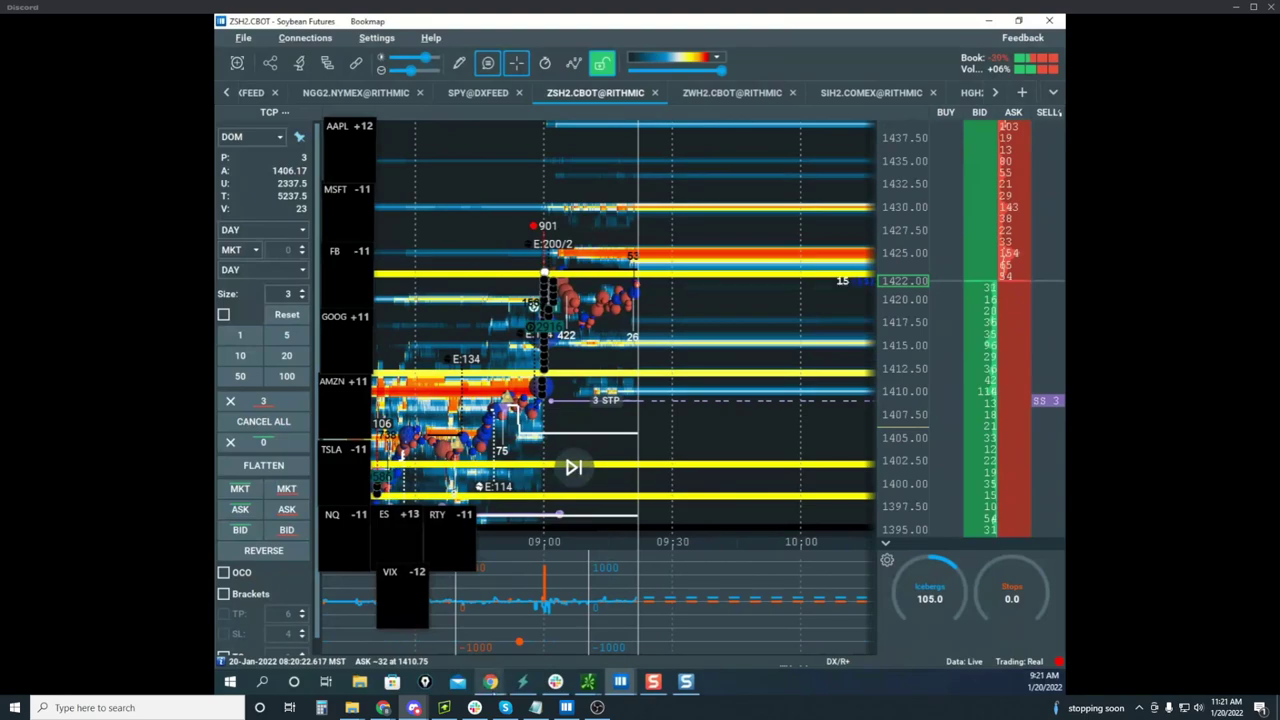
# Return to the remote chart window and switch it from crude to the BEANS chart, framing the latest soybean bars
pyautogui.moveTo(490, 681)
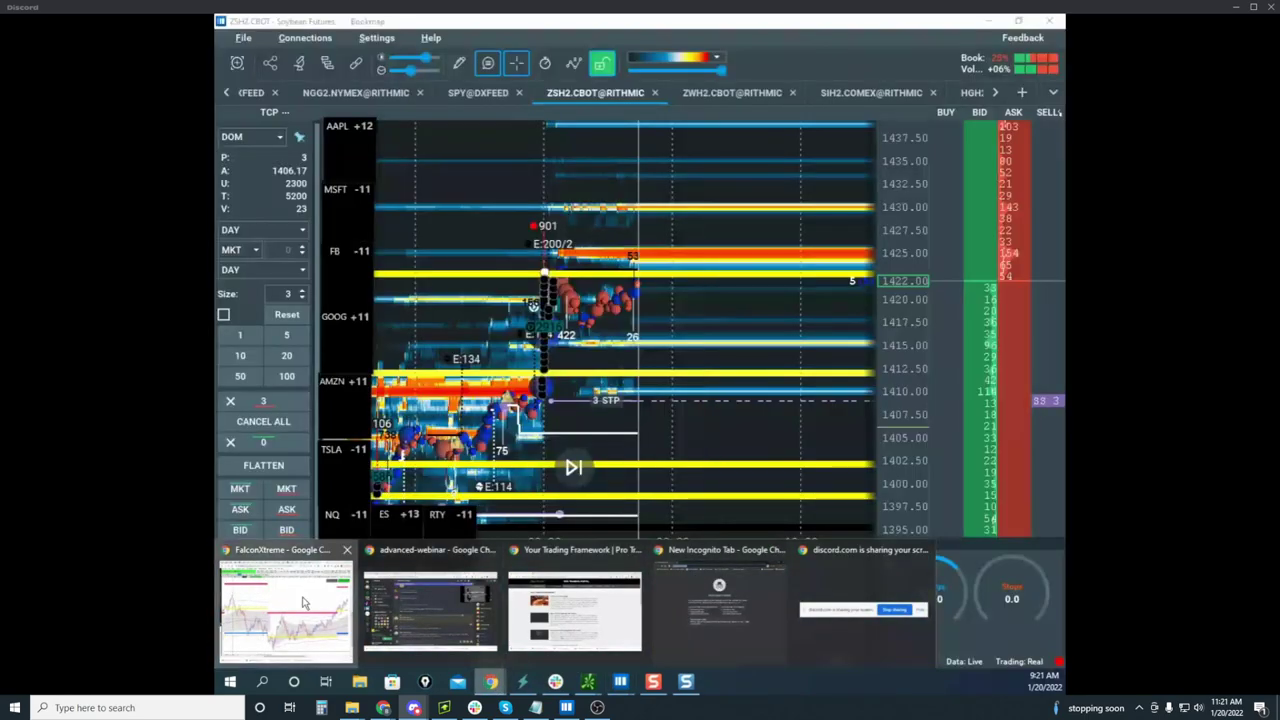
pyautogui.click(286, 608)
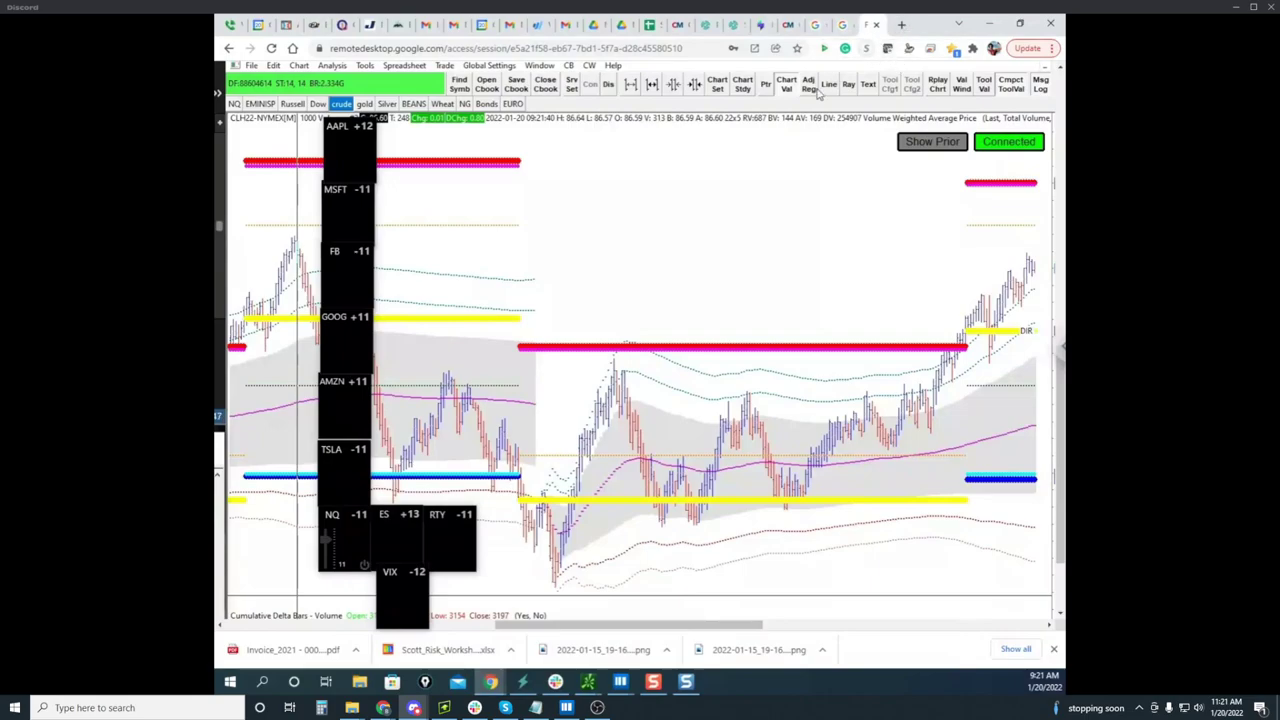
pyautogui.moveTo(1060, 384); pyautogui.dragTo(1060, 365)
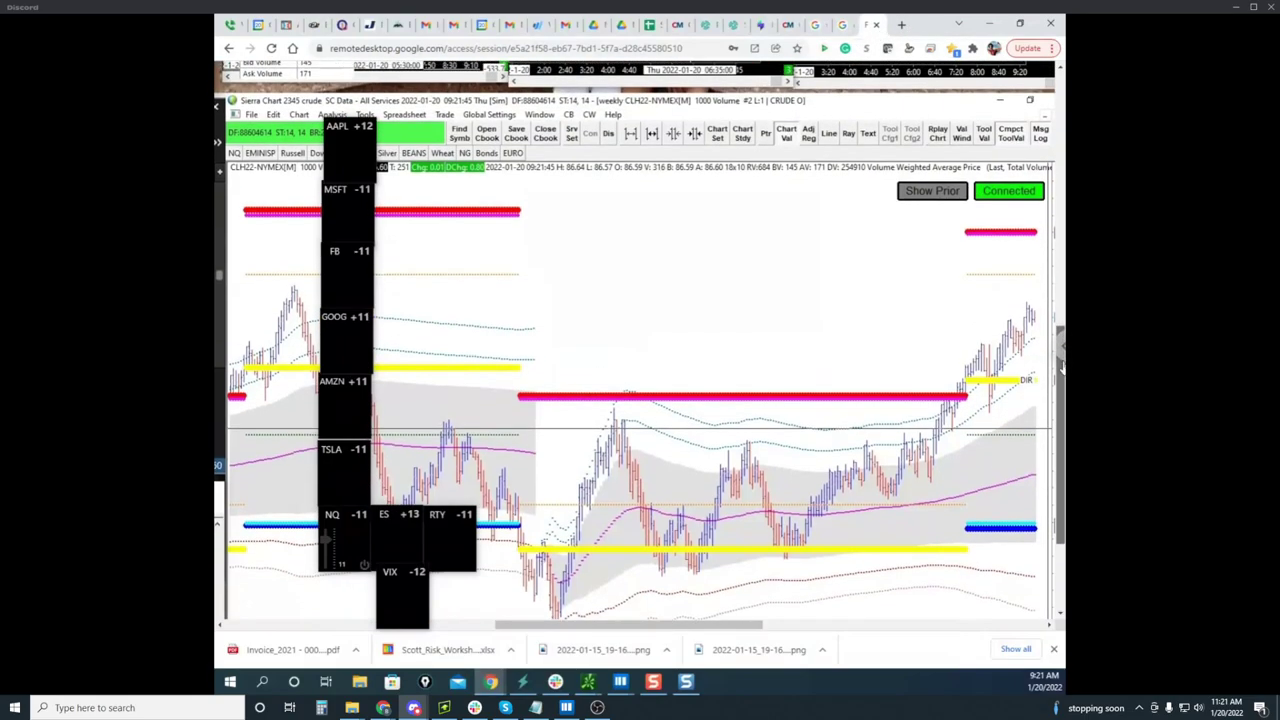
pyautogui.click(414, 153)
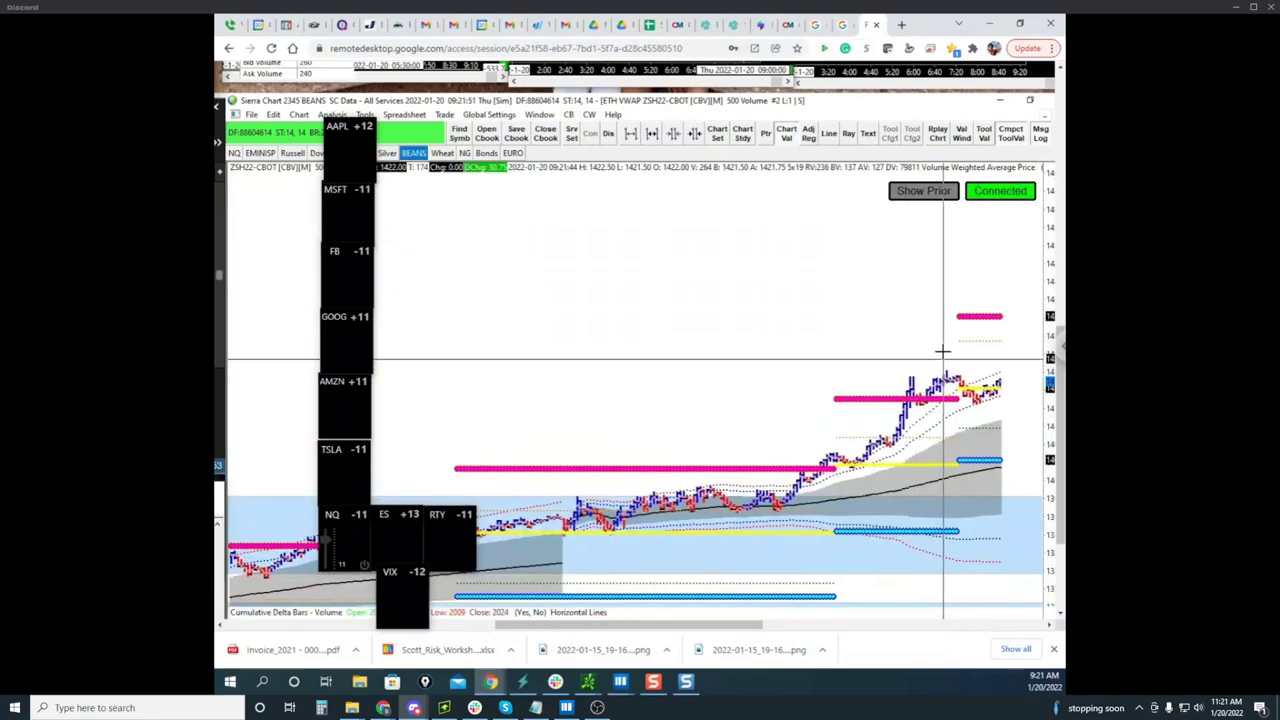
pyautogui.scroll(-4, 943, 350)
pyautogui.moveTo(977, 606); pyautogui.dragTo(977, 595)
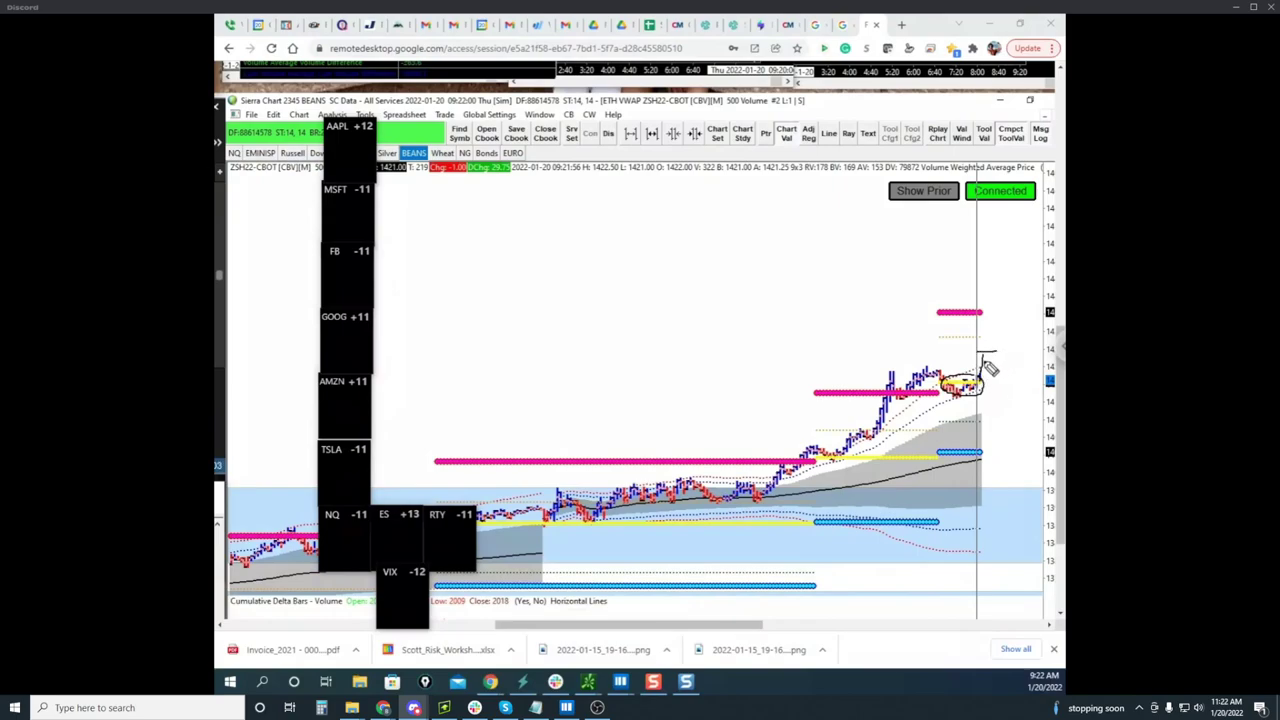
# Sketch a soybean breakout toward the upper magenta level and a pullback beside the yellow level, and erase everything
pyautogui.moveTo(992, 362); pyautogui.dragTo(998, 336)
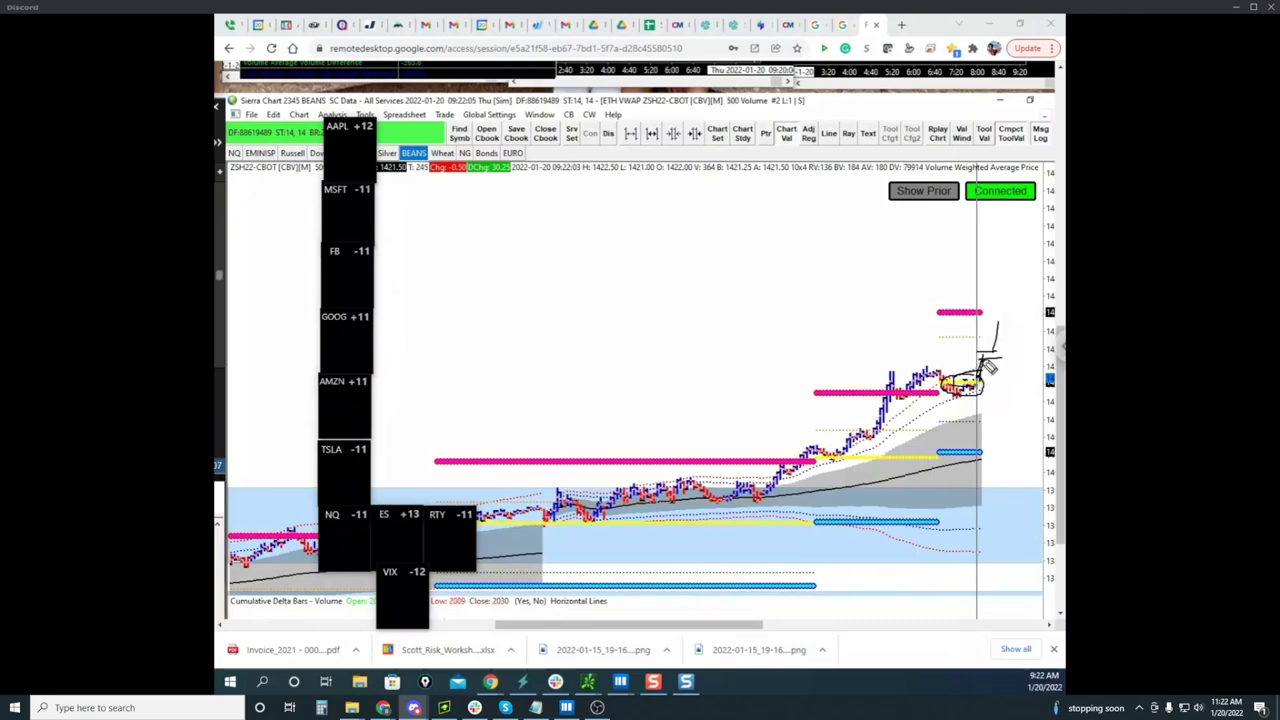
pyautogui.moveTo(999, 386); pyautogui.dragTo(1000, 365)
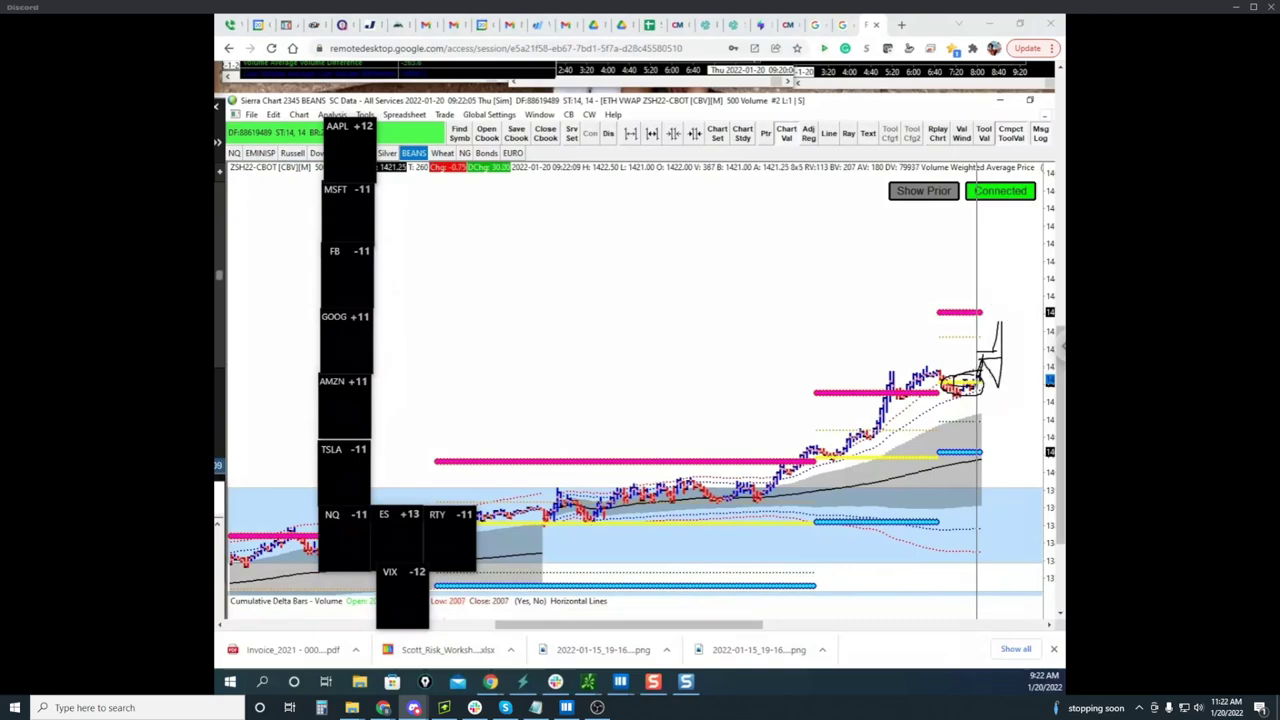
pyautogui.press('Escape')
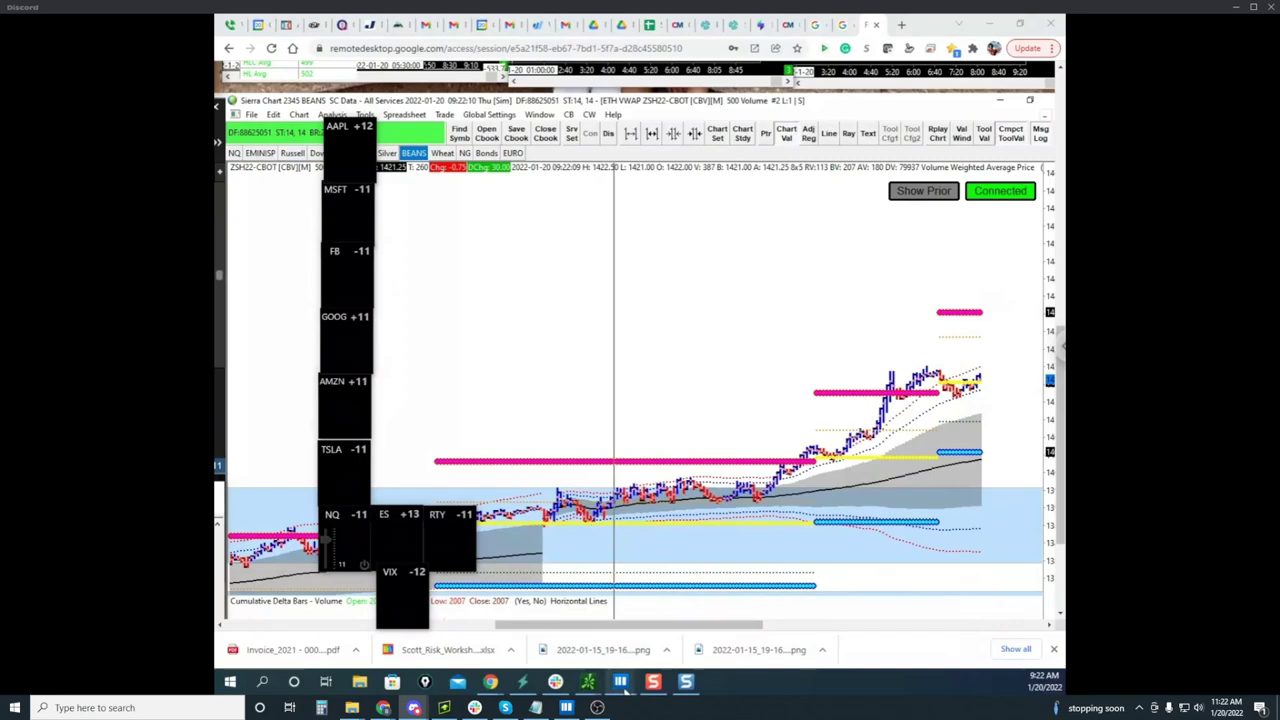
# Bring back the Soybean Futures heatmap and move the thinkorswim /ZS chart window off it
pyautogui.moveTo(620, 683)
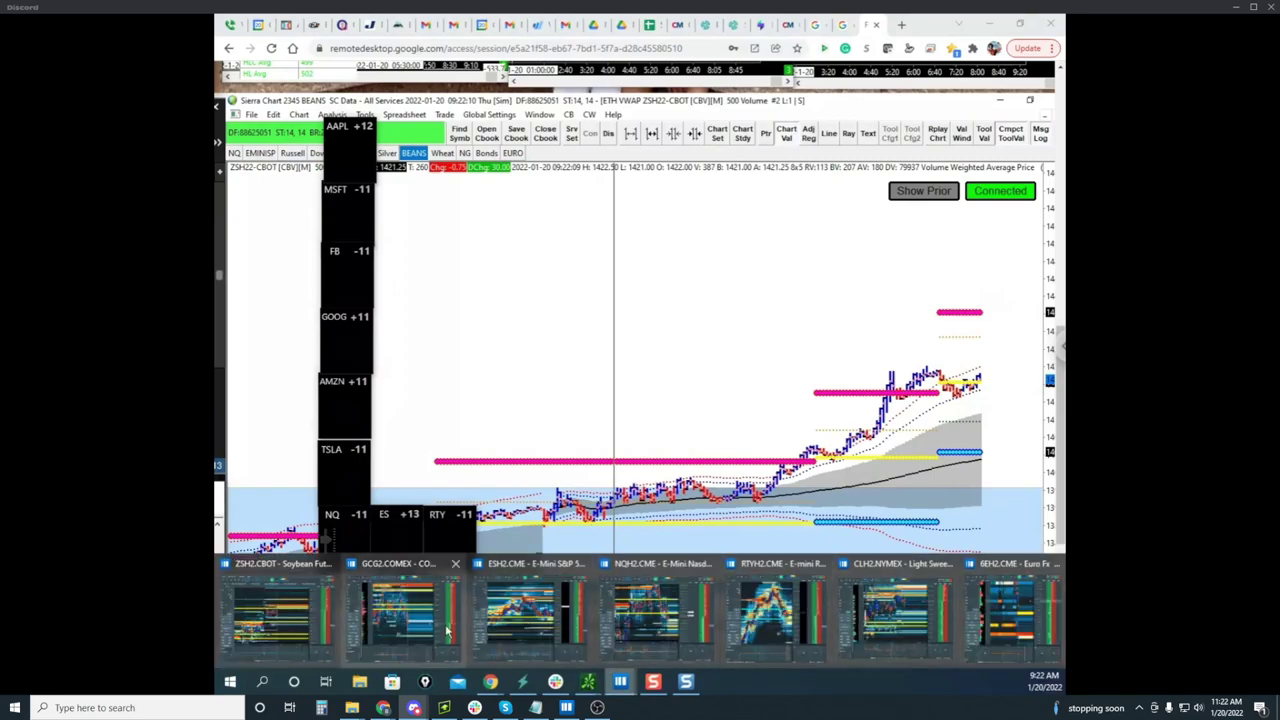
pyautogui.click(275, 610)
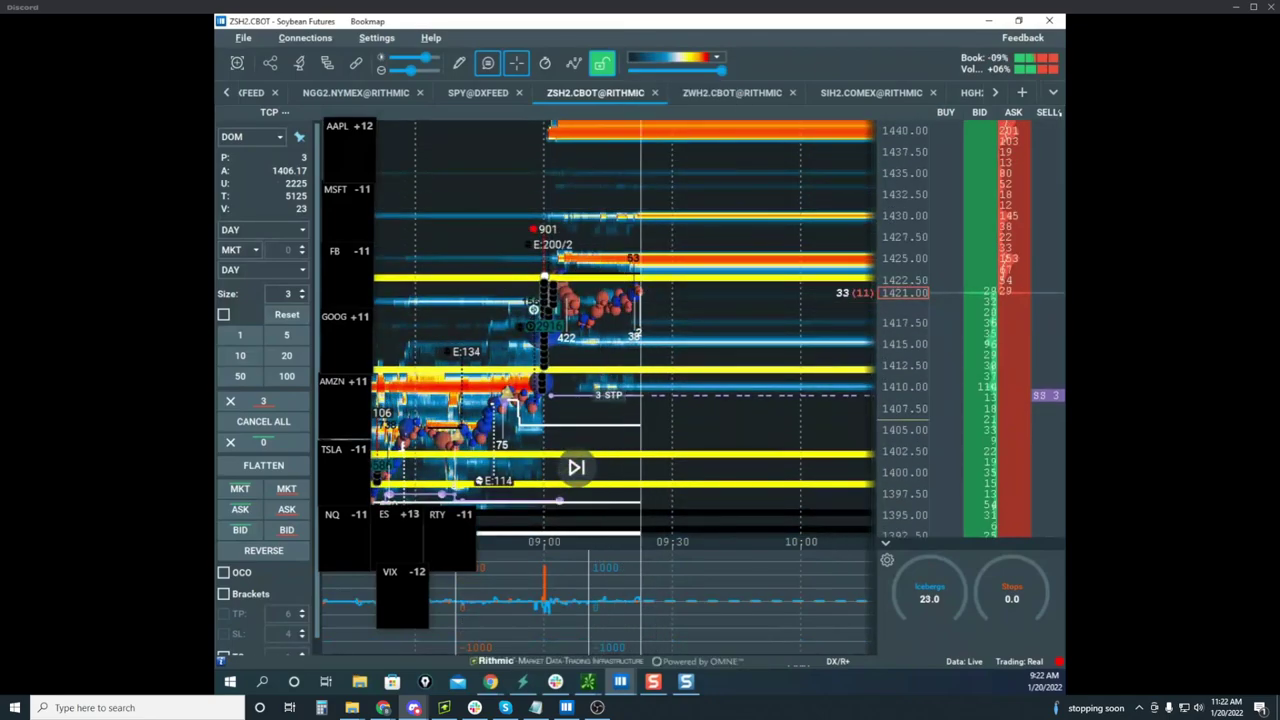
pyautogui.moveTo(975, 386); pyautogui.dragTo(1001, 322)
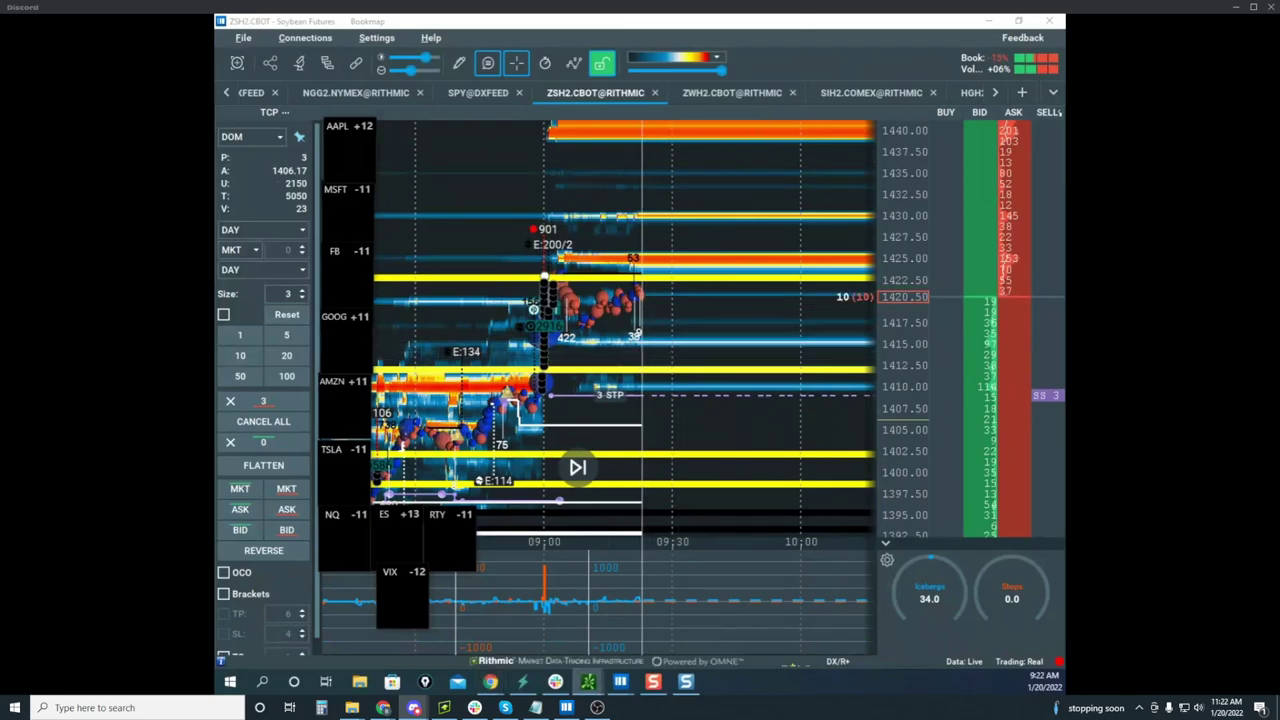
pyautogui.moveTo(630, 346); pyautogui.dragTo(767, 115)
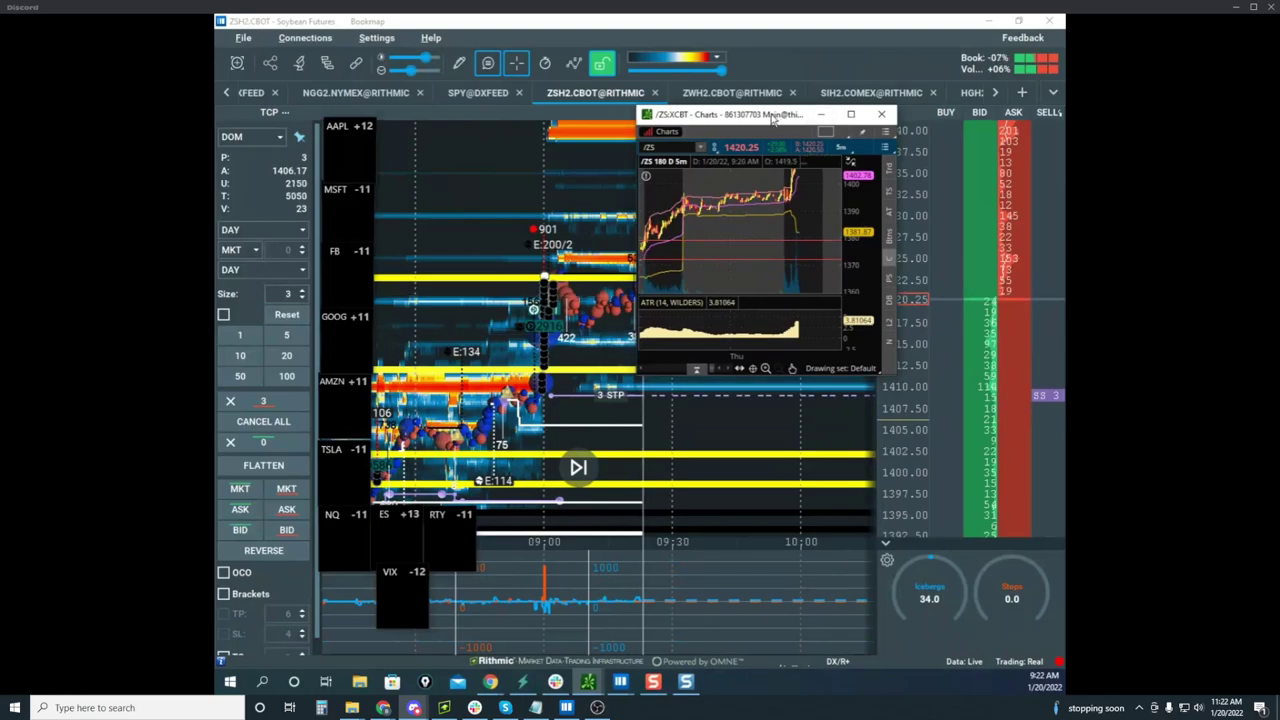
pyautogui.moveTo(777, 118); pyautogui.dragTo(1064, 118)
# Sketch a soybean push above 1425, a retest near 1422.50 and a rally past 1435, circling the range below
pyautogui.scroll(3, 888, 288)
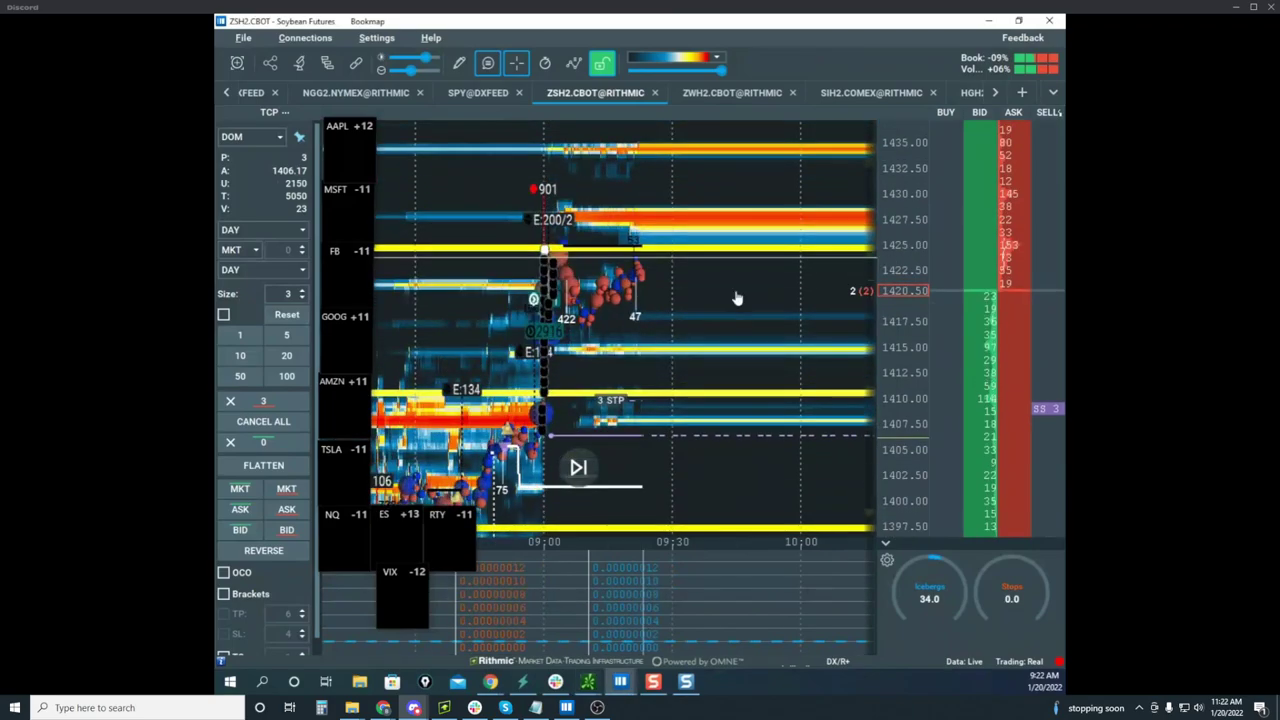
pyautogui.moveTo(732, 286); pyautogui.dragTo(672, 322)
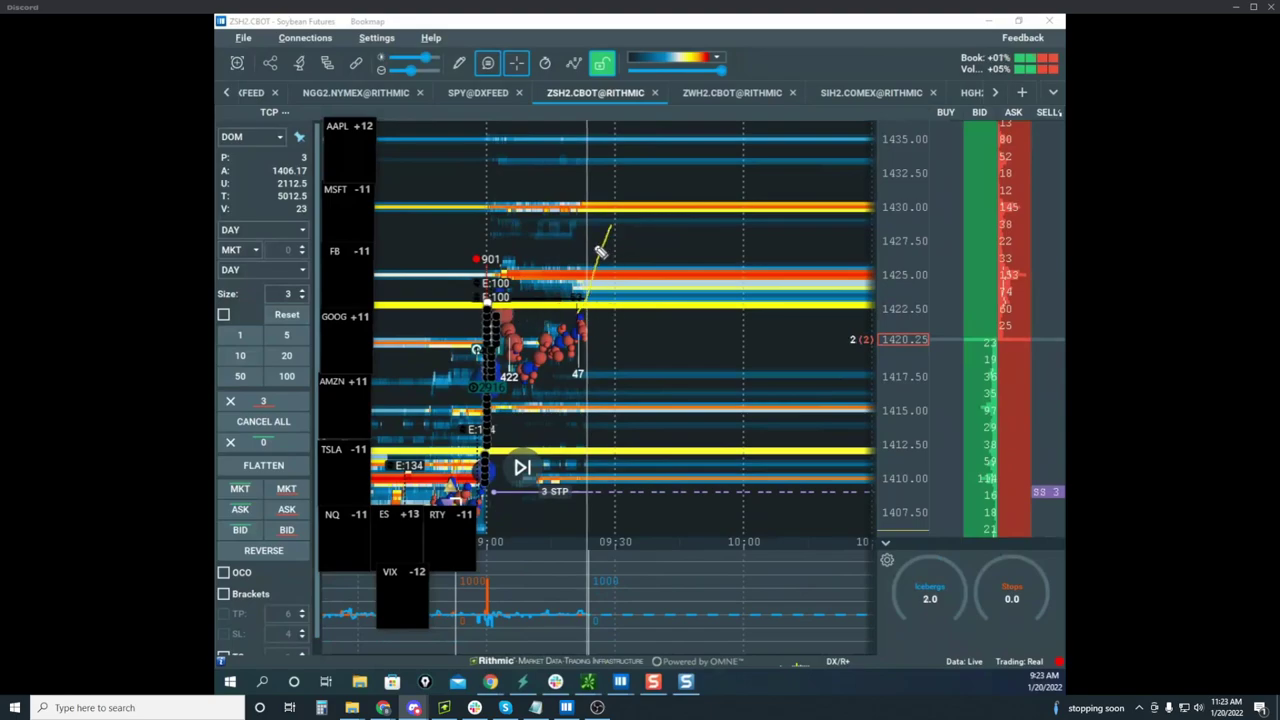
pyautogui.moveTo(600, 252)
pyautogui.mouseDown()
pyautogui.moveTo(609, 240)
pyautogui.moveTo(634, 300)
pyautogui.moveTo(660, 250)
pyautogui.moveTo(731, 252)
pyautogui.mouseUp()
pyautogui.moveTo(648, 257)
pyautogui.mouseDown()
pyautogui.moveTo(680, 241)
pyautogui.moveTo(727, 108)
pyautogui.moveTo(745, 128)
pyautogui.mouseUp()
pyautogui.moveTo(640, 290)
pyautogui.mouseDown()
pyautogui.moveTo(445, 440)
pyautogui.moveTo(700, 275)
pyautogui.mouseUp()
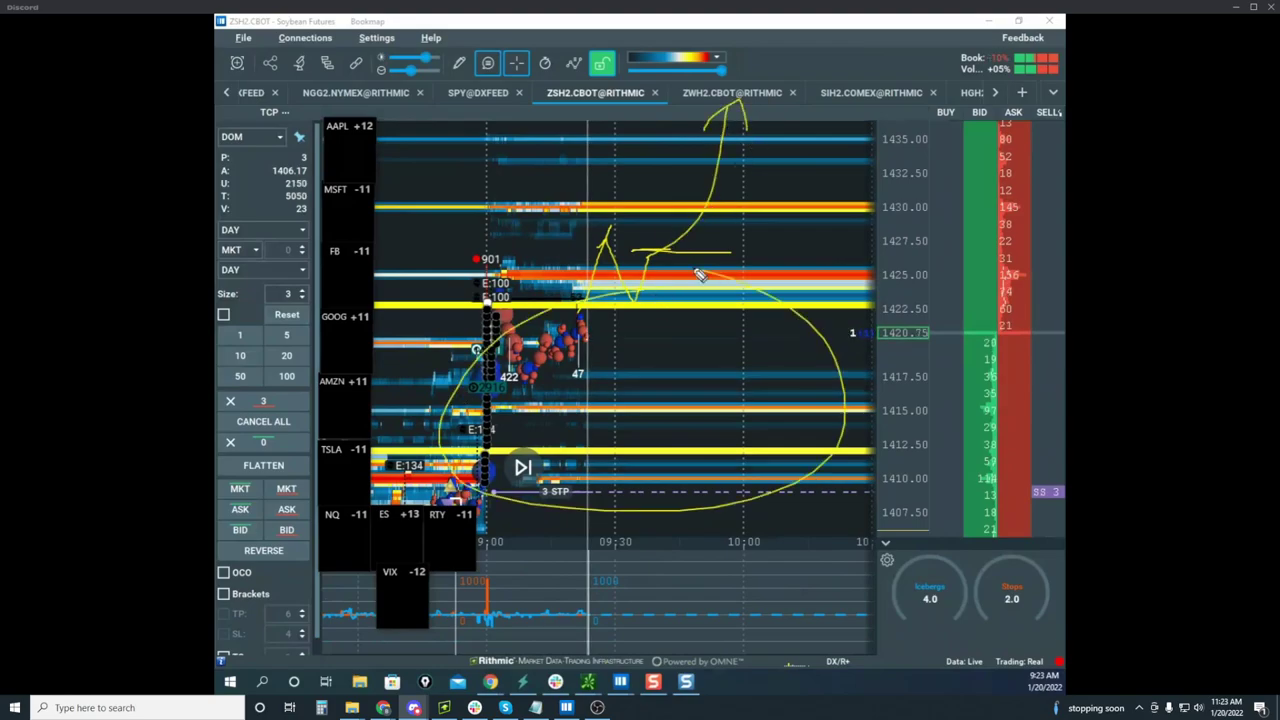
pyautogui.moveTo(575, 311)
pyautogui.mouseDown()
pyautogui.moveTo(634, 300)
pyautogui.moveTo(756, 103)
pyautogui.mouseUp()
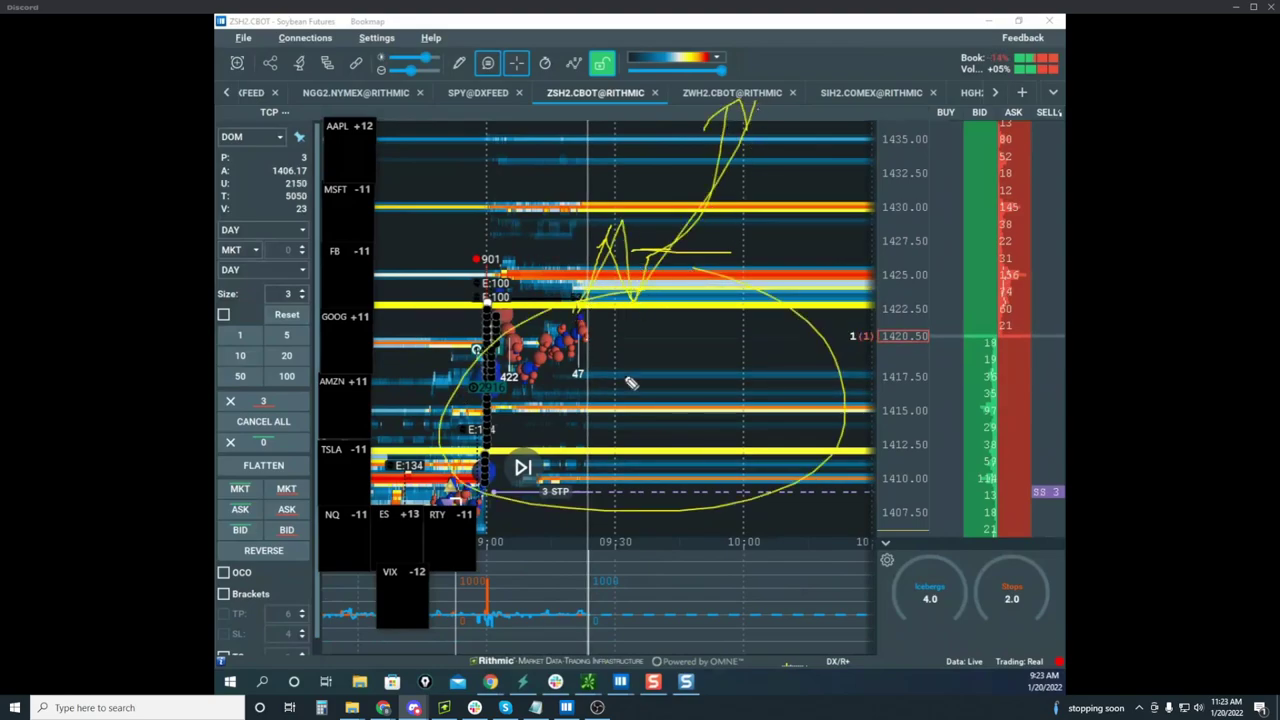
# Sketch a second soybean rise through levels near 1430 and 1432.50, and erase all the heatmap markings
pyautogui.moveTo(728, 320)
pyautogui.mouseDown()
pyautogui.moveTo(795, 190)
pyautogui.moveTo(884, 173)
pyautogui.mouseUp()
pyautogui.moveTo(763, 220); pyautogui.dragTo(880, 216)
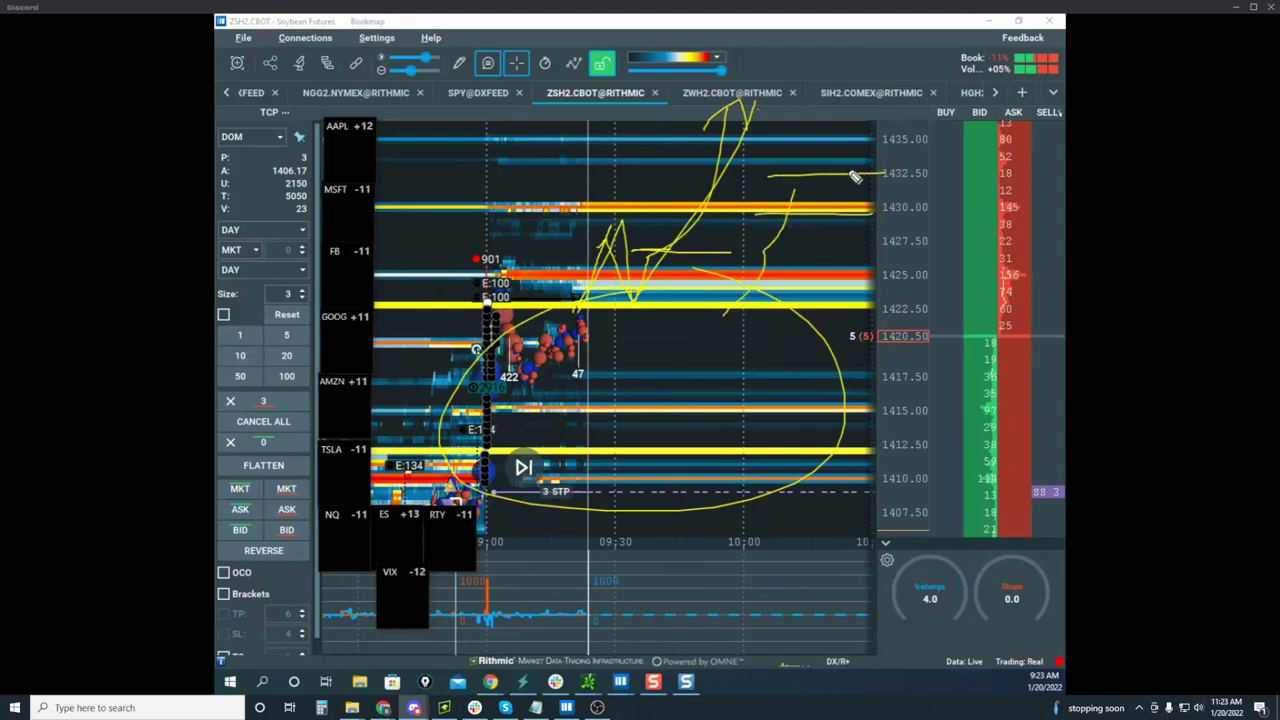
pyautogui.moveTo(848, 172); pyautogui.dragTo(893, 72)
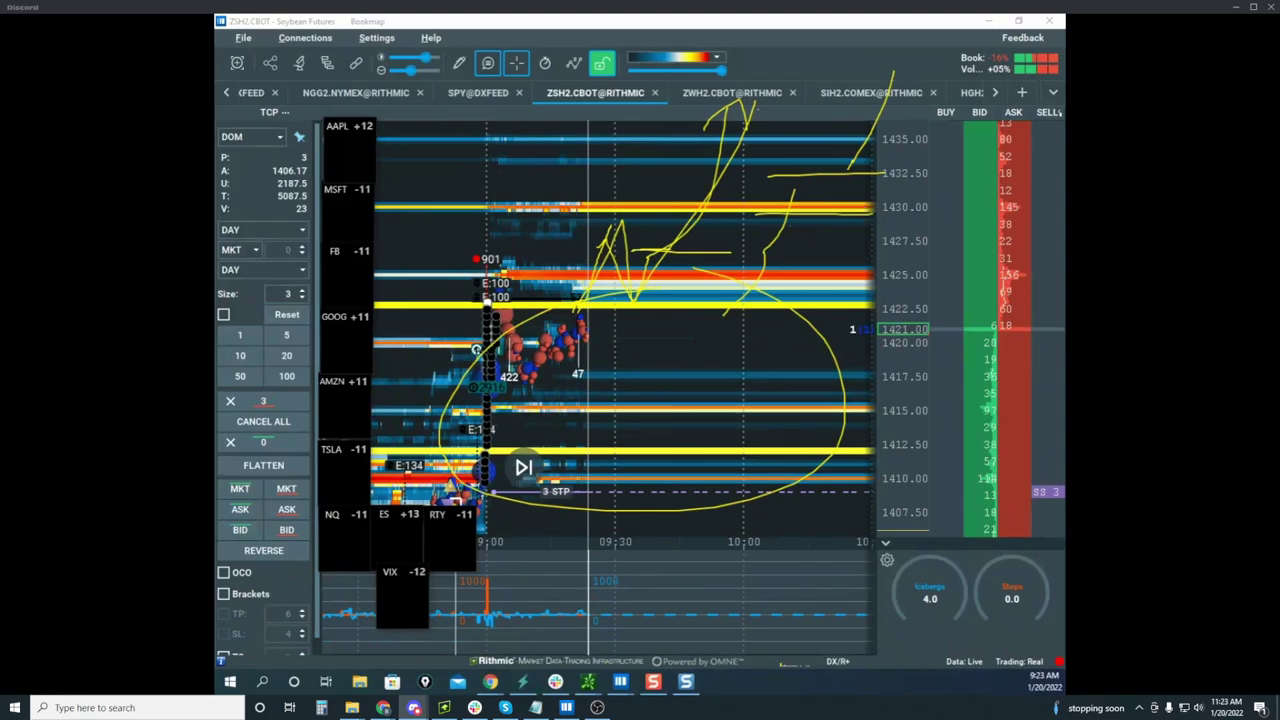
pyautogui.press('Escape')
# Adjust the soybean heatmap's price scale and timeline to examine the orders between 1407 and 1440 around the 09:00 move
pyautogui.moveTo(752, 283); pyautogui.dragTo(755, 256)
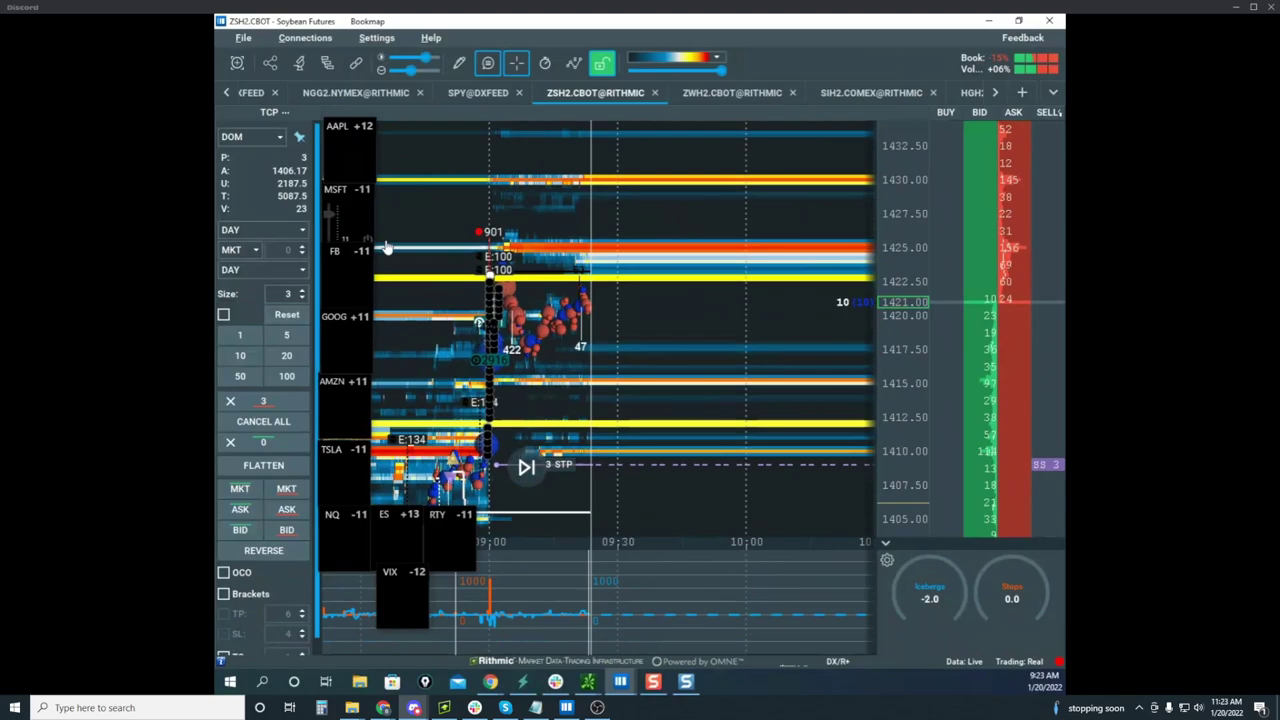
pyautogui.scroll(3, 903, 434)
pyautogui.moveTo(832, 426); pyautogui.dragTo(803, 306)
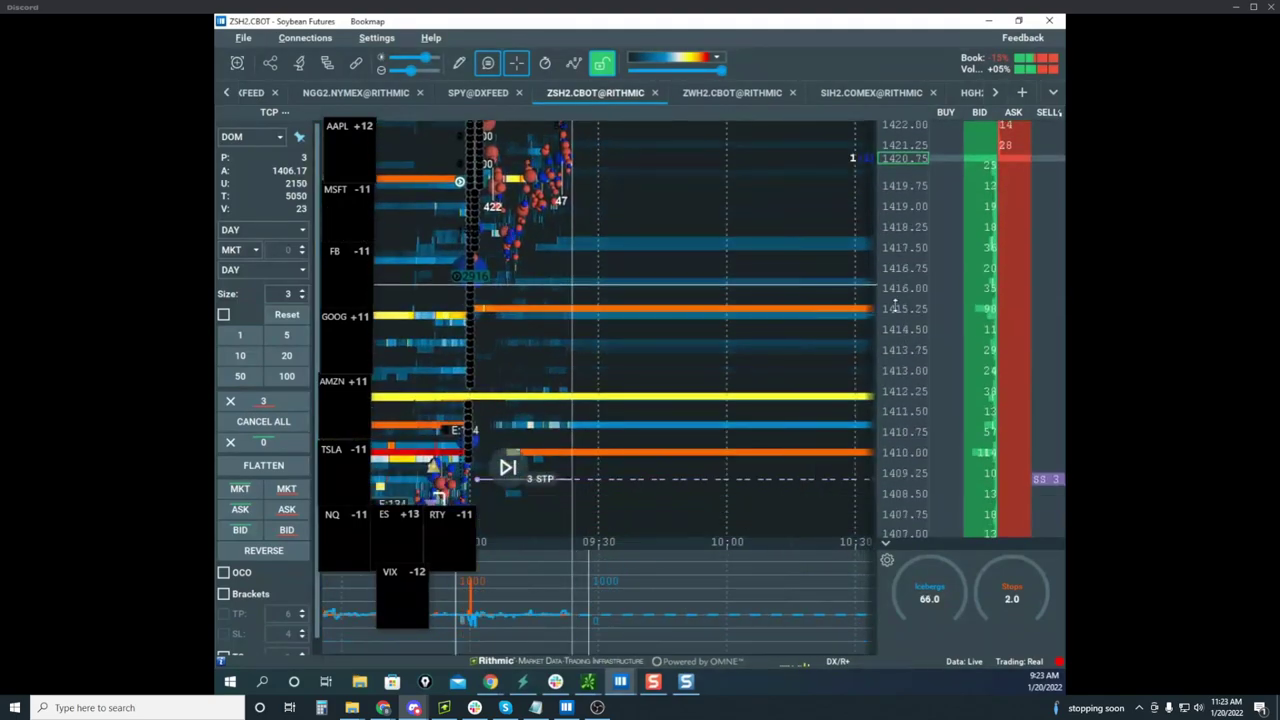
pyautogui.scroll(-6, 896, 306)
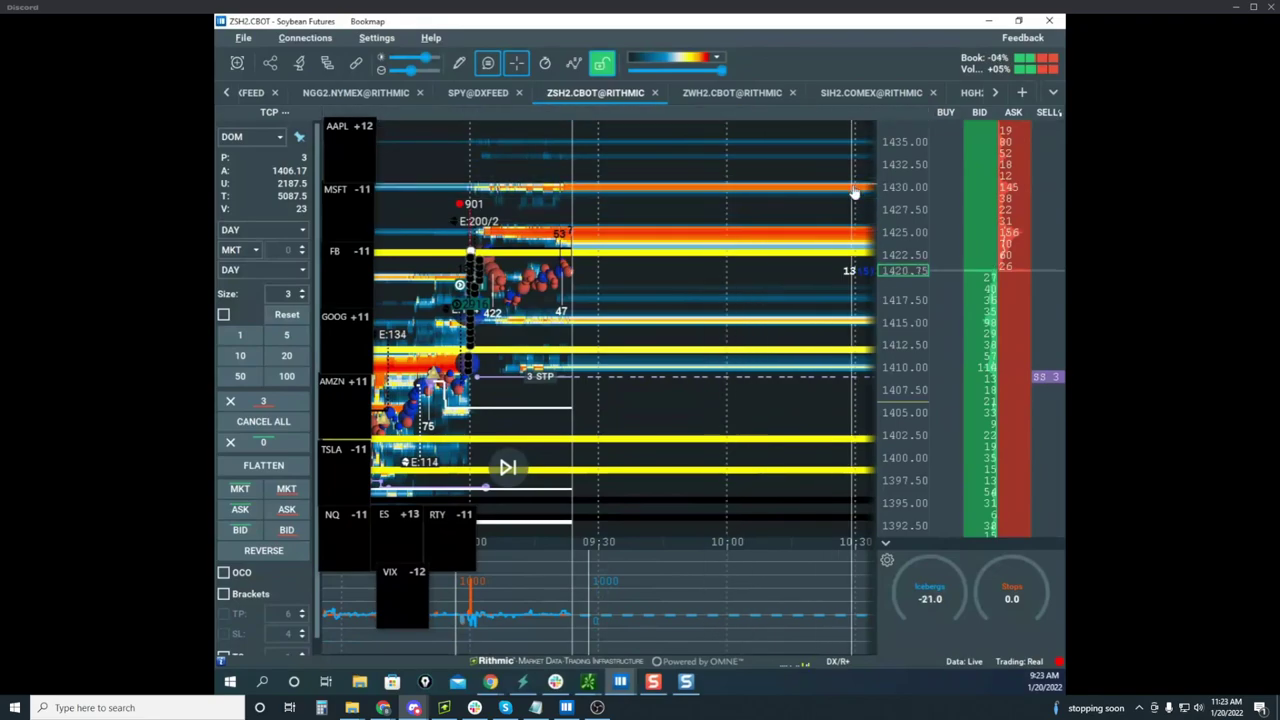
pyautogui.scroll(-2, 702, 208)
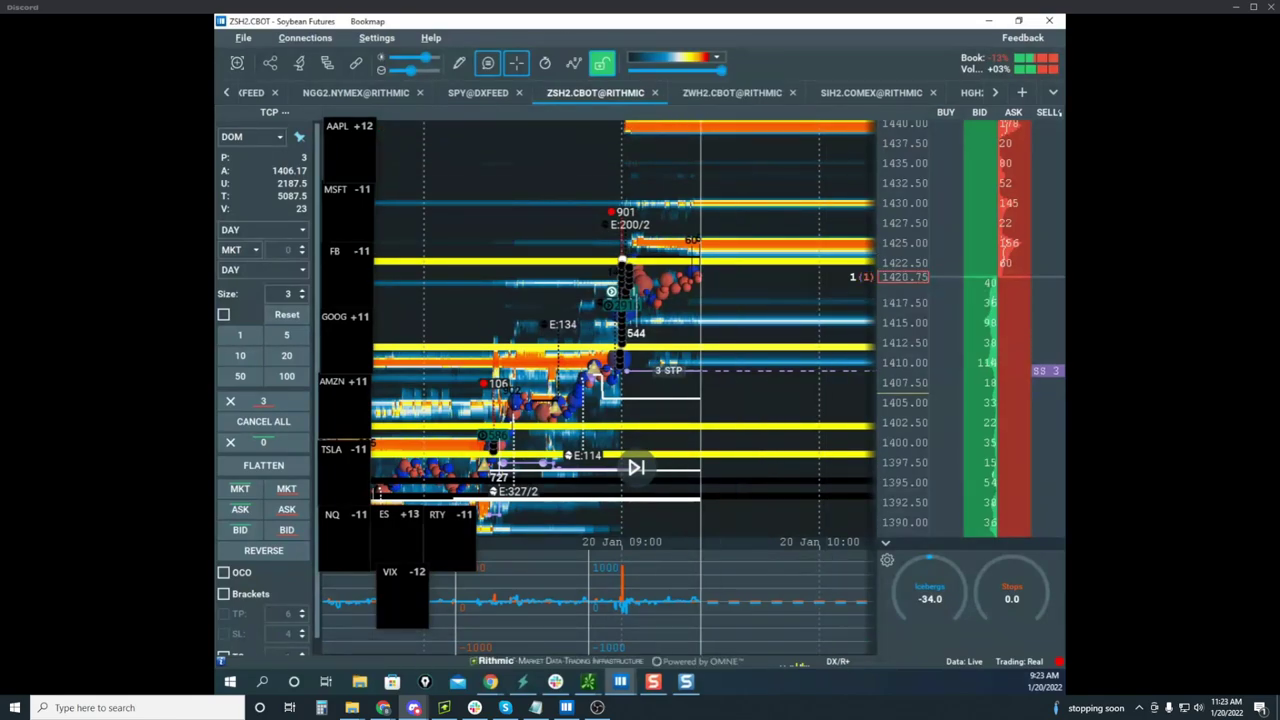
# Circle the 09:00 volume spike, sketch soybean's rise and a possible drop below 1390, and mark a horizontal level near 1422
pyautogui.hotkey('ctrl', 'shift', '3')
pyautogui.hotkey('ctrl', 'shift', '6')
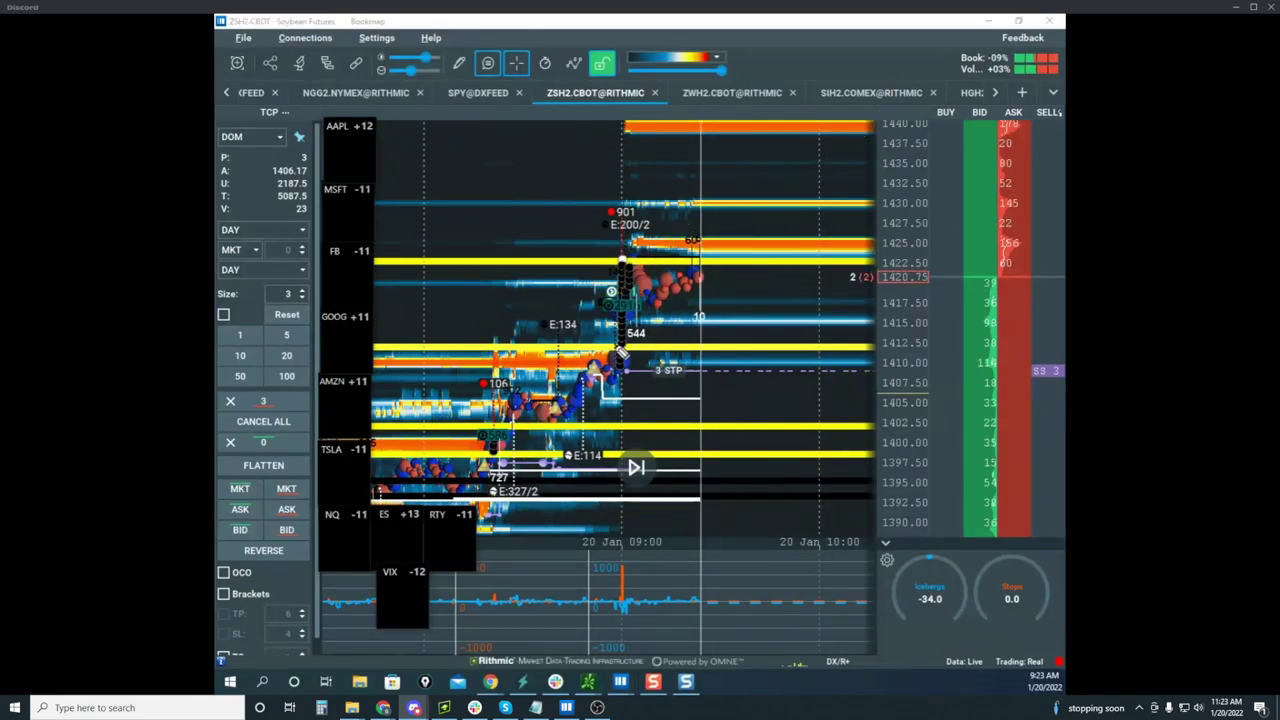
pyautogui.moveTo(622, 352); pyautogui.dragTo(681, 270)
pyautogui.moveTo(628, 551); pyautogui.dragTo(664, 566)
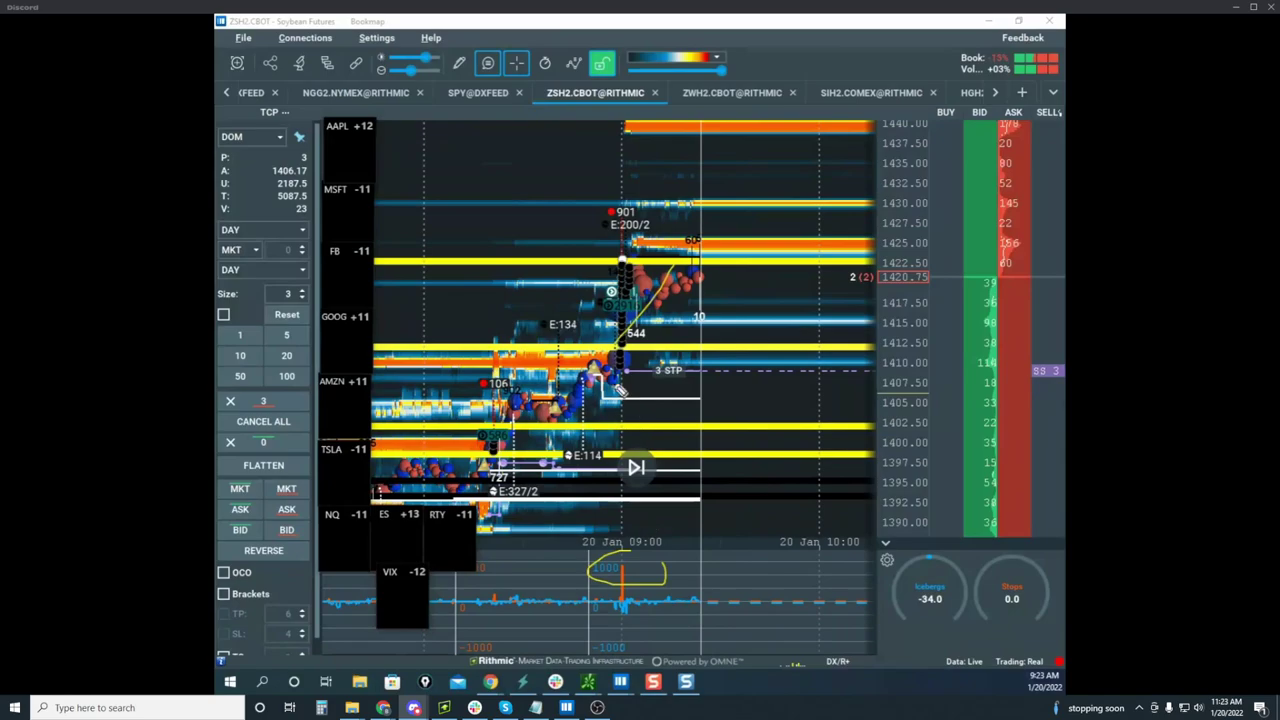
pyautogui.moveTo(624, 370)
pyautogui.mouseDown()
pyautogui.moveTo(662, 261)
pyautogui.moveTo(678, 338)
pyautogui.moveTo(732, 212)
pyautogui.moveTo(705, 425)
pyautogui.moveTo(740, 532)
pyautogui.mouseUp()
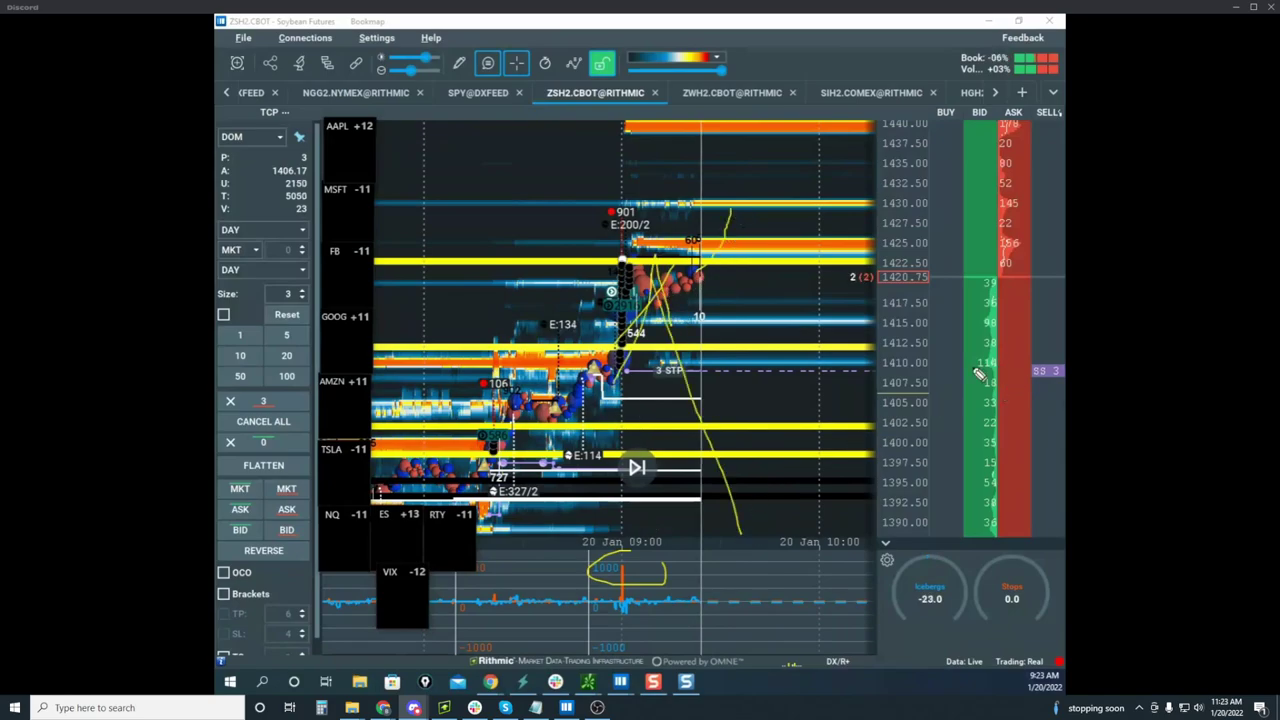
pyautogui.moveTo(616, 268); pyautogui.dragTo(780, 270)
pyautogui.moveTo(622, 580); pyautogui.dragTo(644, 531)
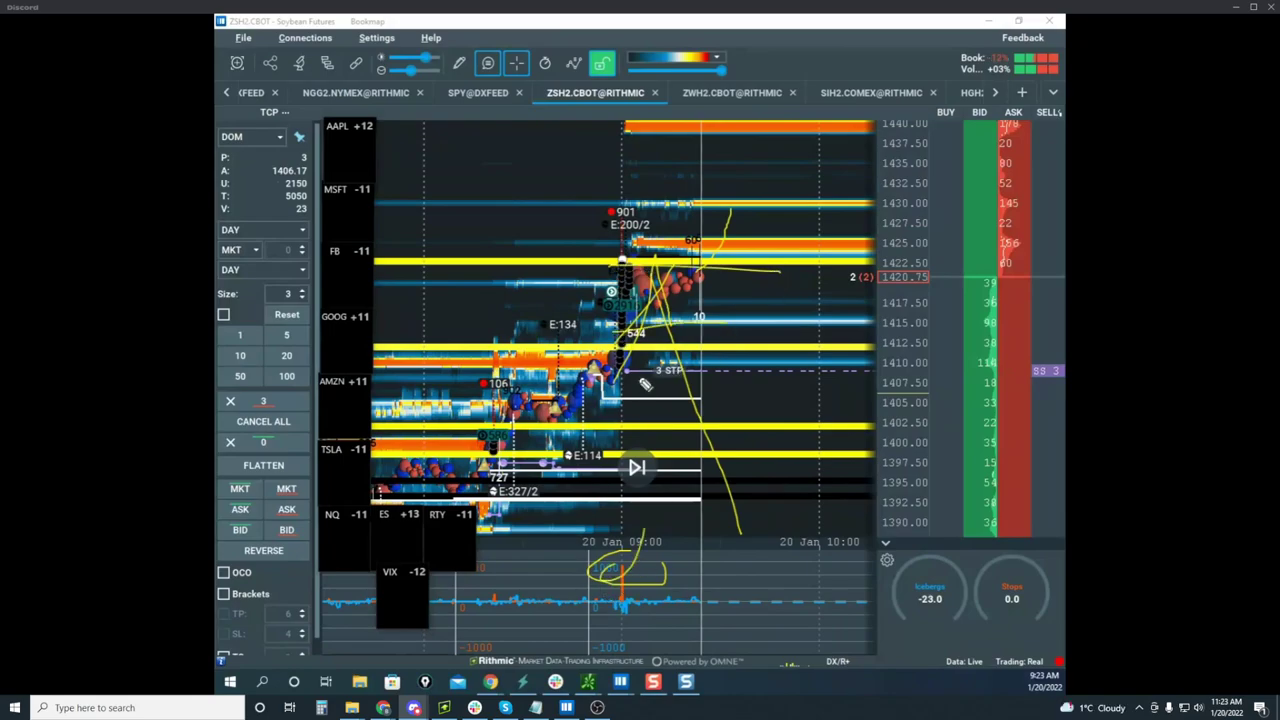
# Sketch a soybean rise toward the large sell orders near 1440, circle those orders, and erase the heatmap markings
pyautogui.moveTo(760, 260)
pyautogui.mouseDown()
pyautogui.moveTo(792, 205)
pyautogui.moveTo(812, 96)
pyautogui.moveTo(1050, 135)
pyautogui.moveTo(920, 90)
pyautogui.mouseUp()
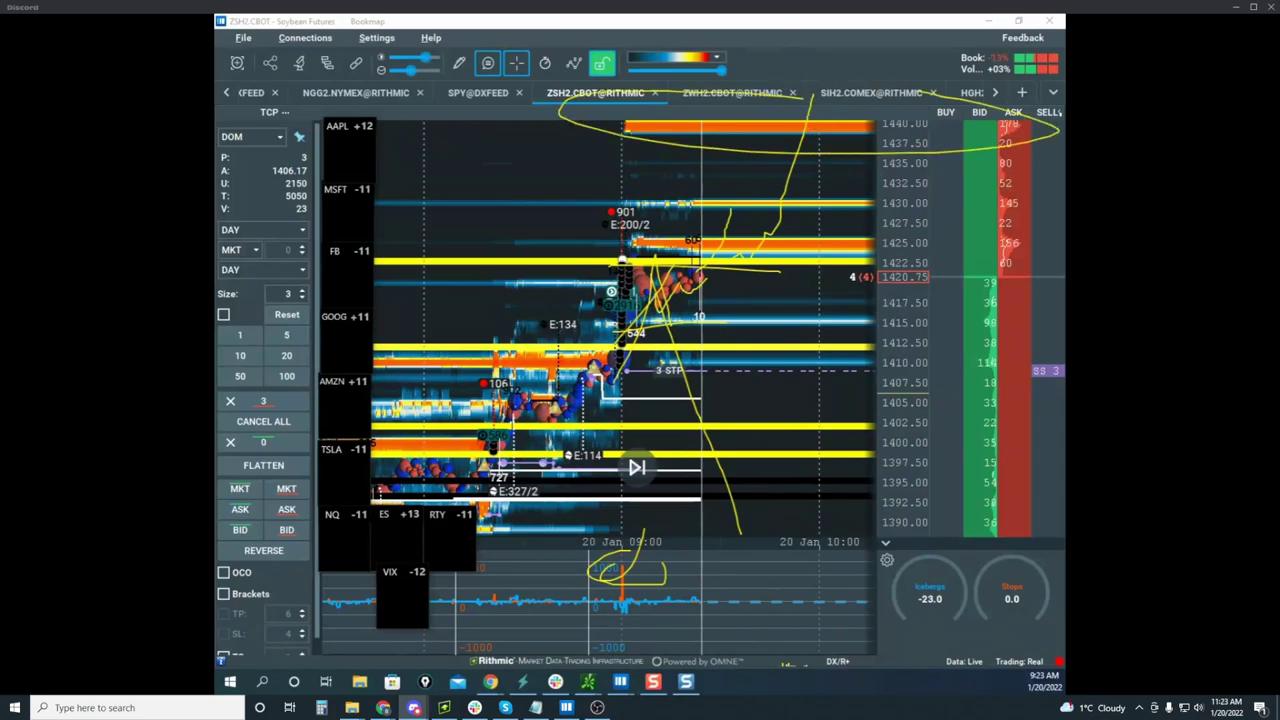
pyautogui.press('Escape')
pyautogui.moveTo(756, 161)
pyautogui.mouseDown()
pyautogui.moveTo(703, 214)
pyautogui.moveTo(685, 213)
pyautogui.mouseUp()
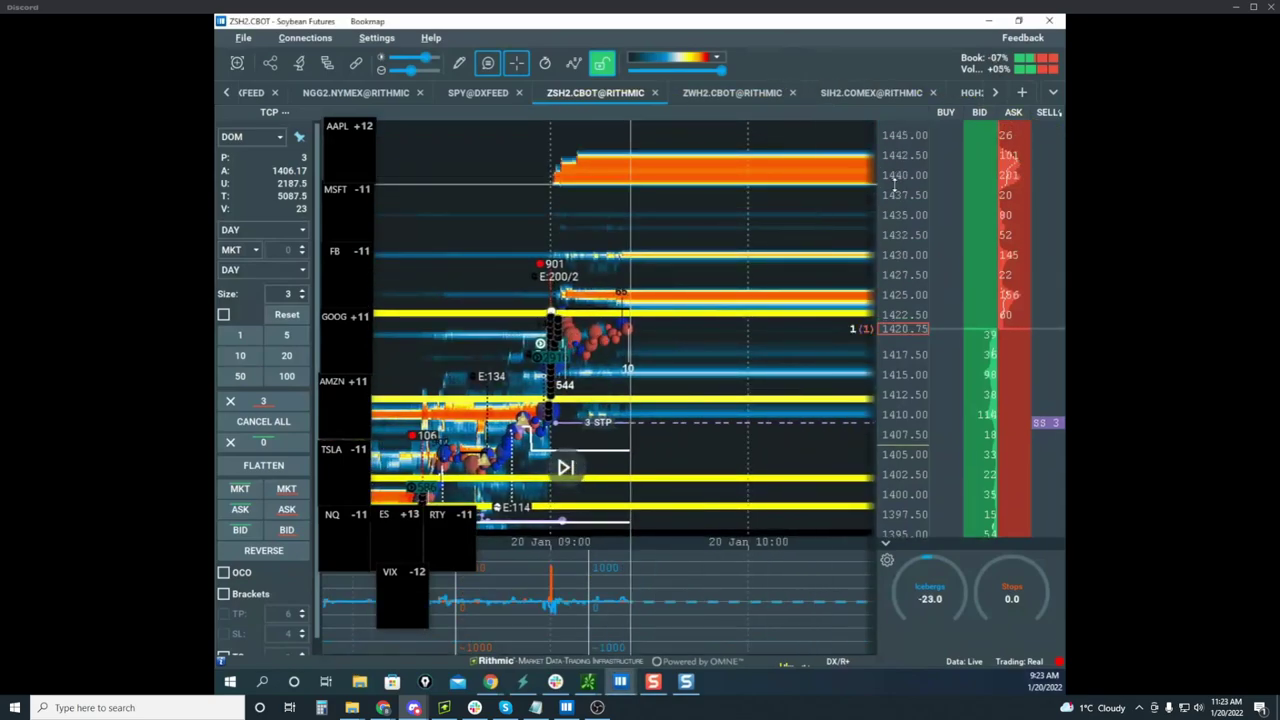
pyautogui.moveTo(905, 182); pyautogui.dragTo(906, 169)
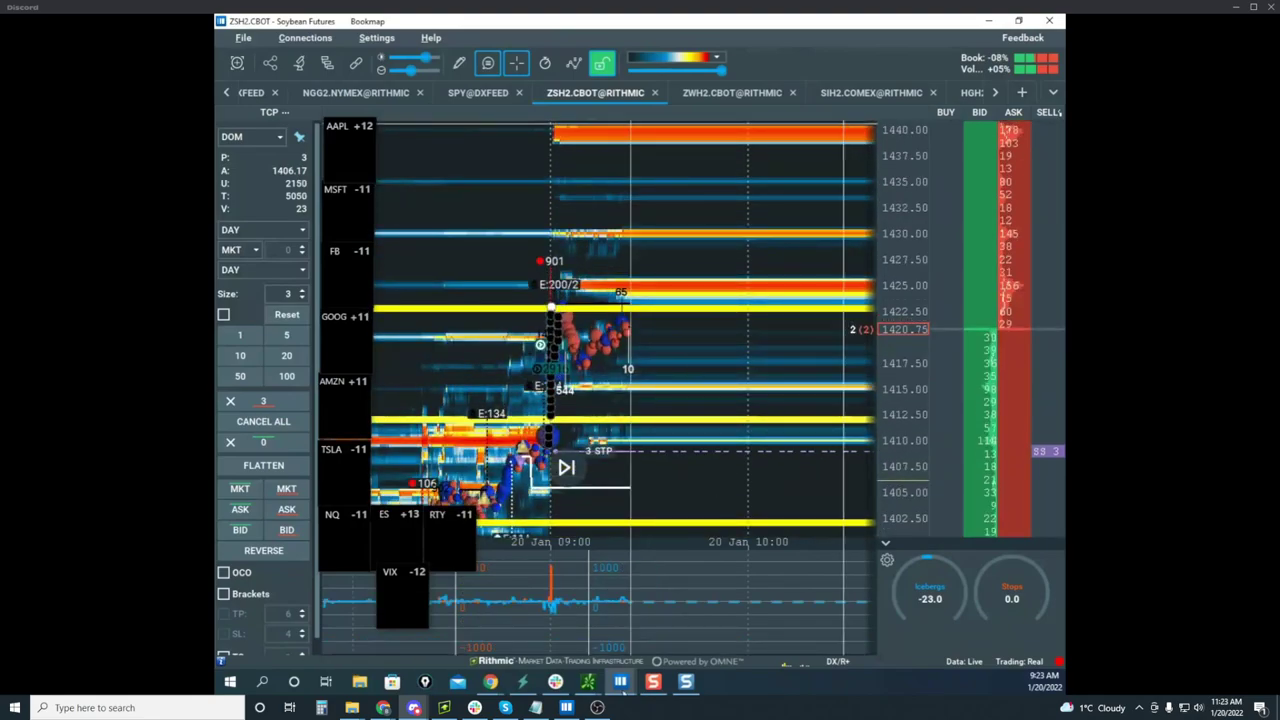
# Switch to the remote soybean volume chart, circle the 1436.25 level, sketch rallies toward it, and erase the markings
pyautogui.moveTo(490, 681)
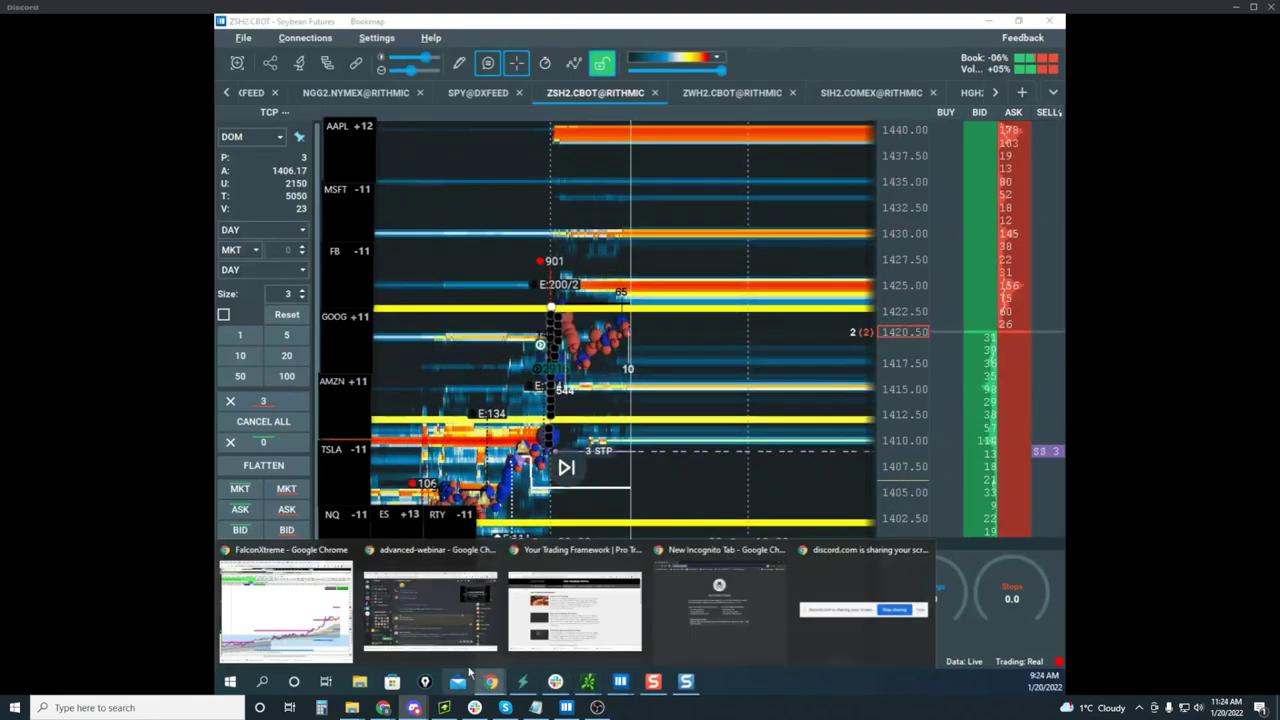
pyautogui.click(326, 617)
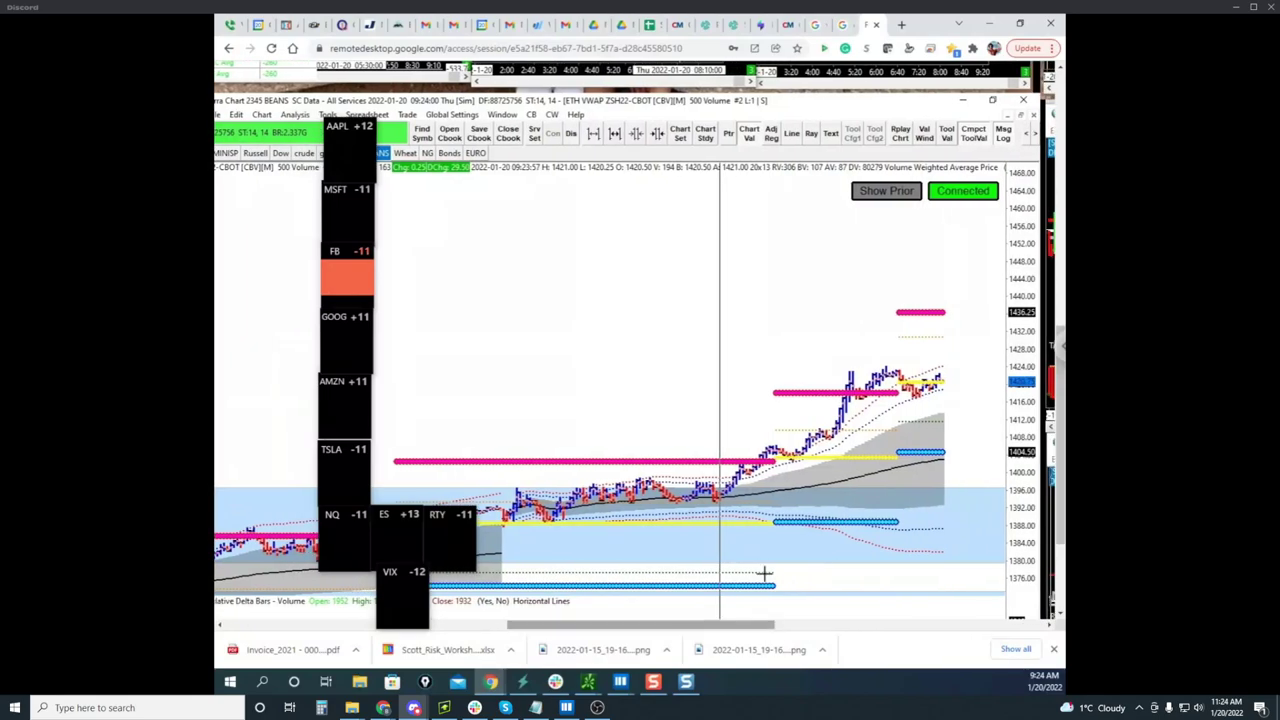
pyautogui.click(425, 681)
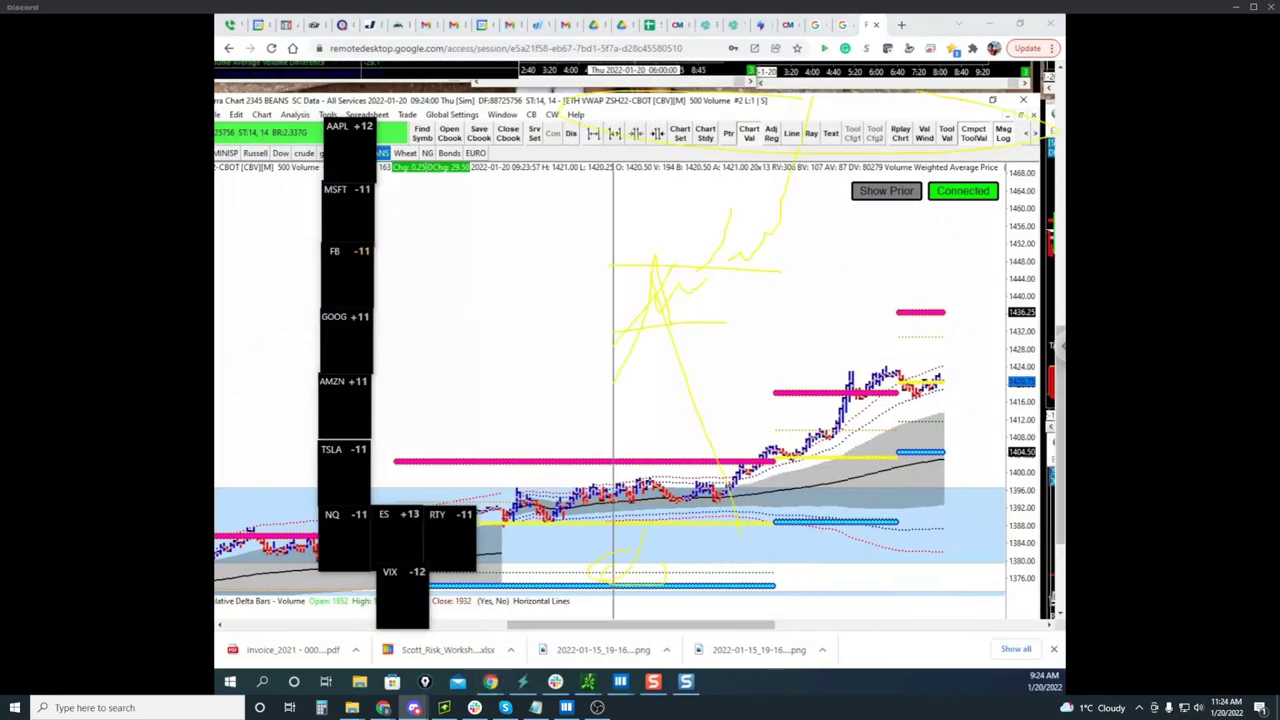
pyautogui.moveTo(940, 311)
pyautogui.mouseDown()
pyautogui.moveTo(898, 318)
pyautogui.moveTo(968, 313)
pyautogui.mouseUp()
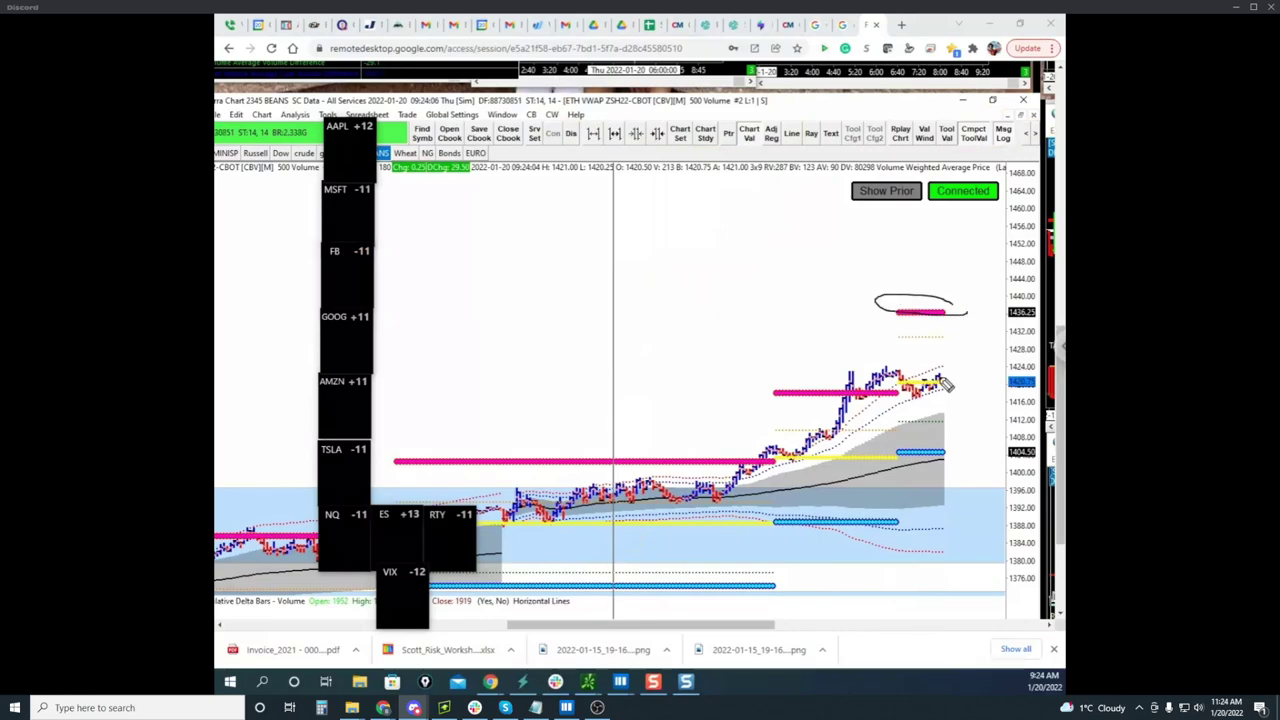
pyautogui.moveTo(940, 378)
pyautogui.mouseDown()
pyautogui.moveTo(948, 337)
pyautogui.moveTo(914, 318)
pyautogui.moveTo(980, 303)
pyautogui.mouseUp()
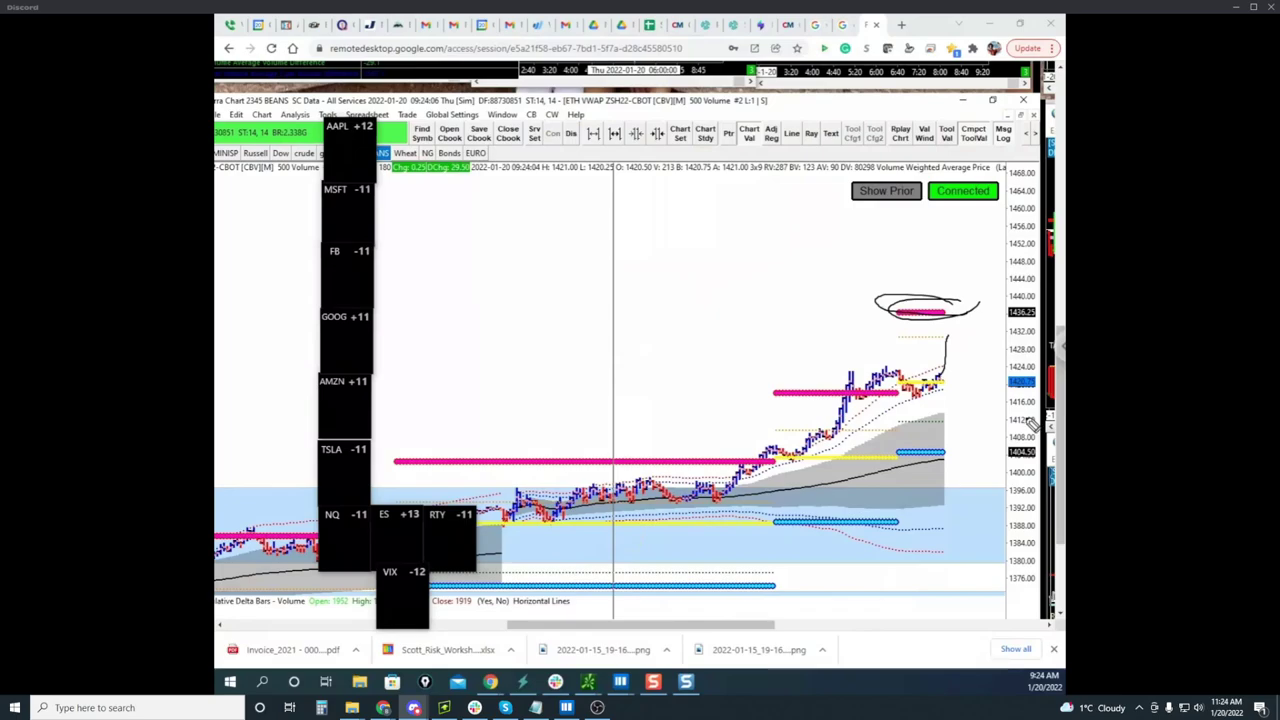
pyautogui.moveTo(785, 455); pyautogui.dragTo(930, 316)
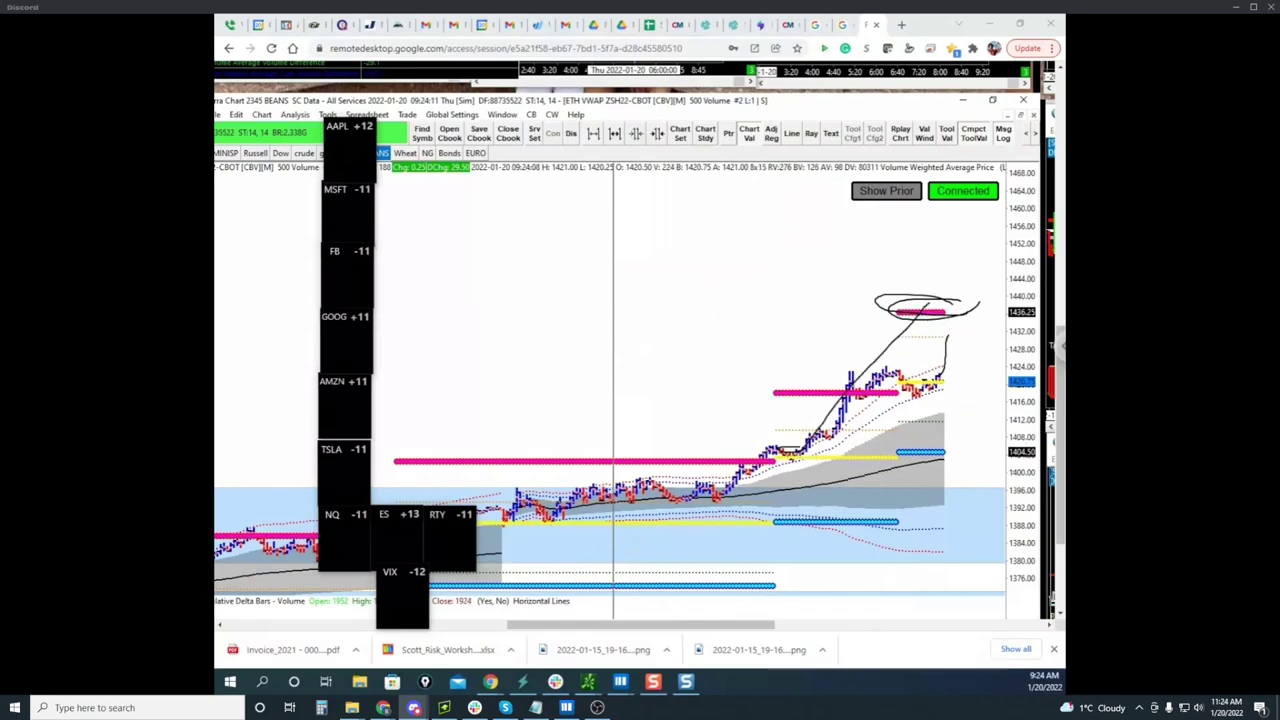
pyautogui.press('Escape')
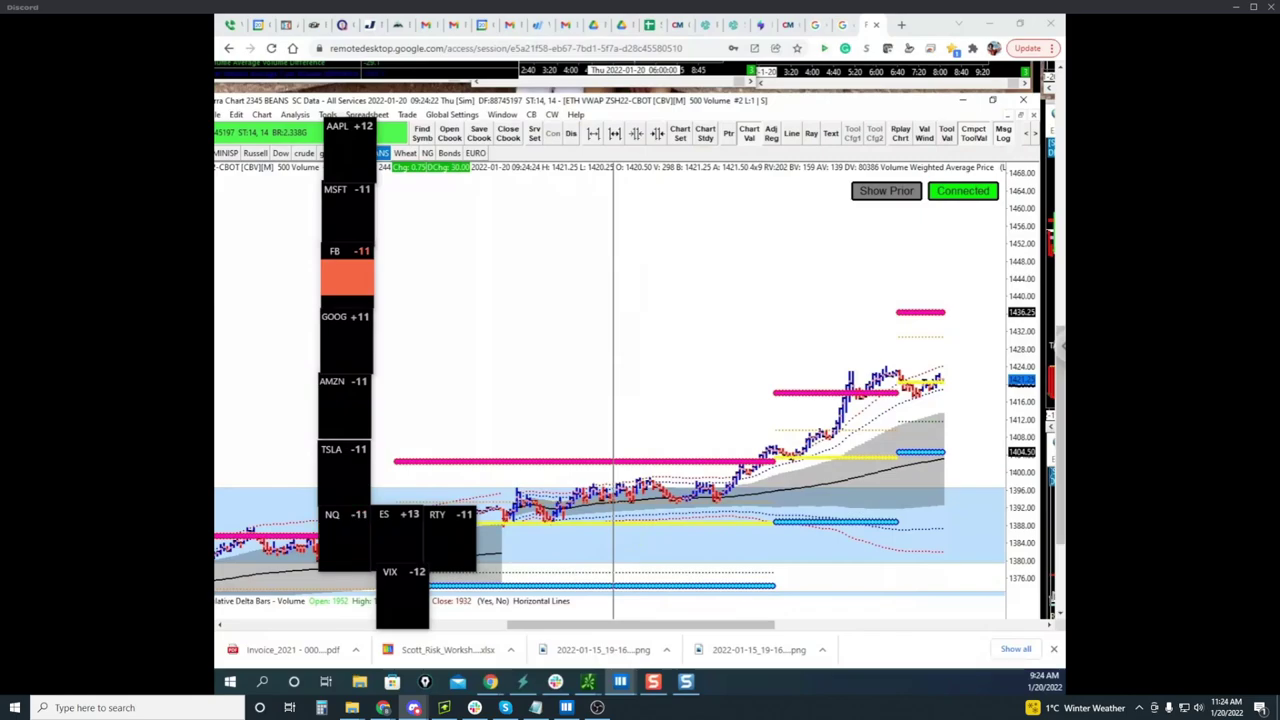
# Switch to the gold futures heatmap and draw horizontal lines near 1841 and 1839.2 around the 09:23 sell-off
pyautogui.moveTo(216, 193); pyautogui.dragTo(754, 101)
pyautogui.click(1009, 102)
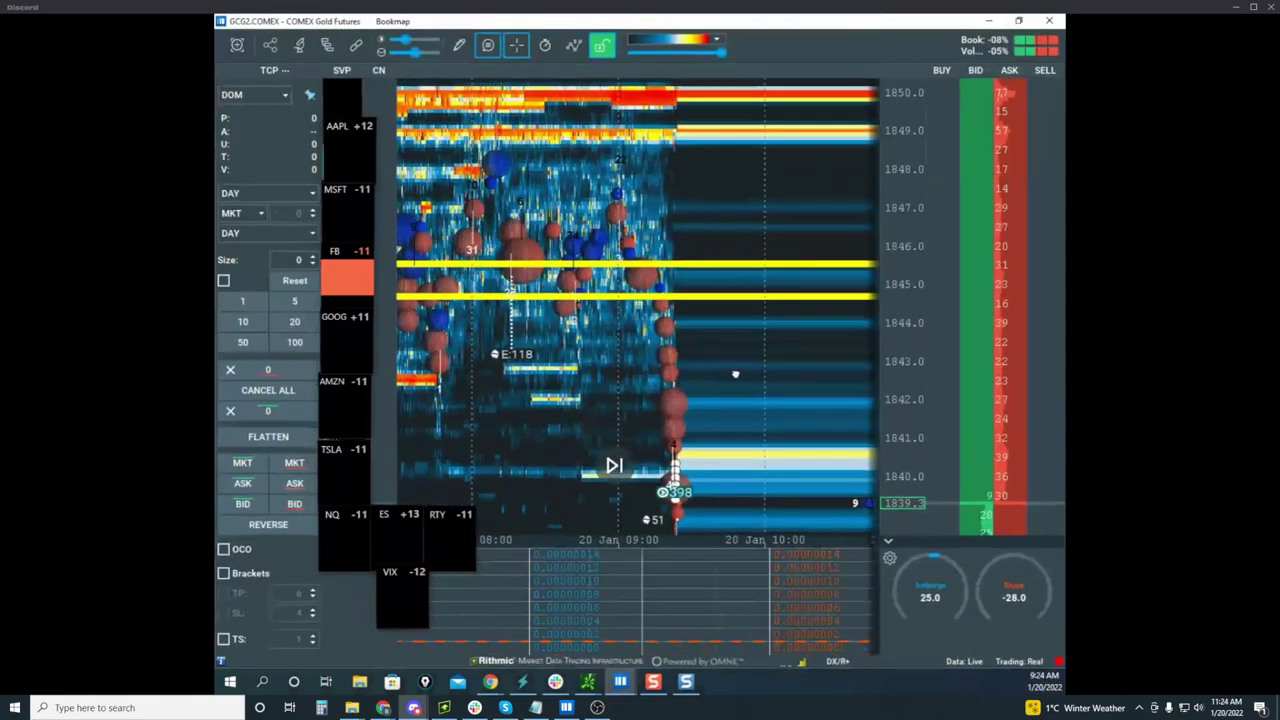
pyautogui.scroll(3, 689, 303)
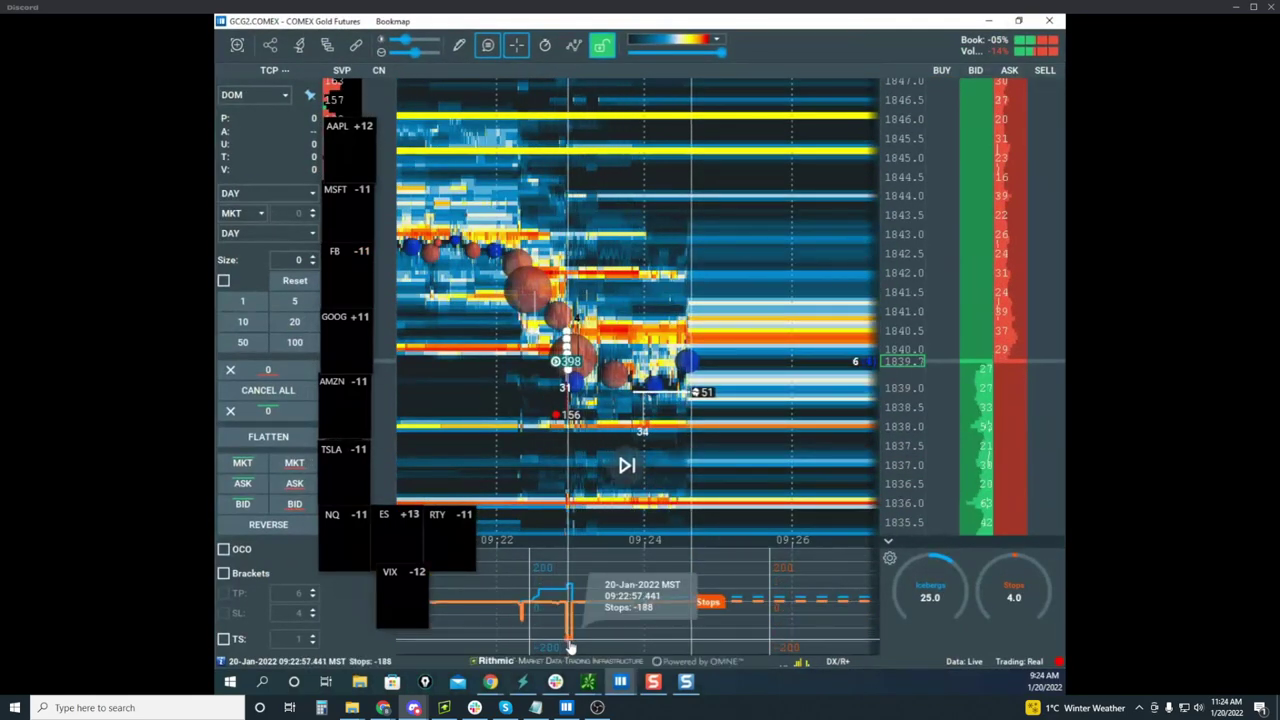
pyautogui.scroll(2, 636, 440)
pyautogui.click(460, 46)
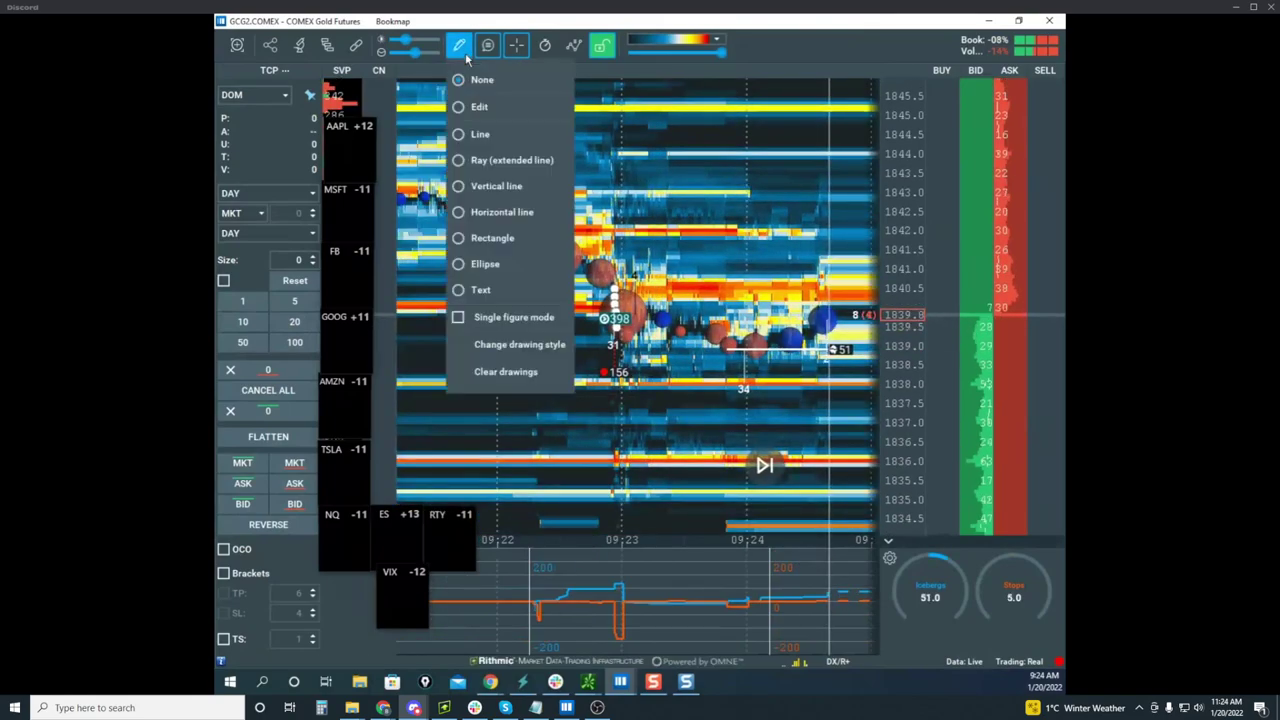
pyautogui.click(543, 213)
pyautogui.scroll(3, 566, 283)
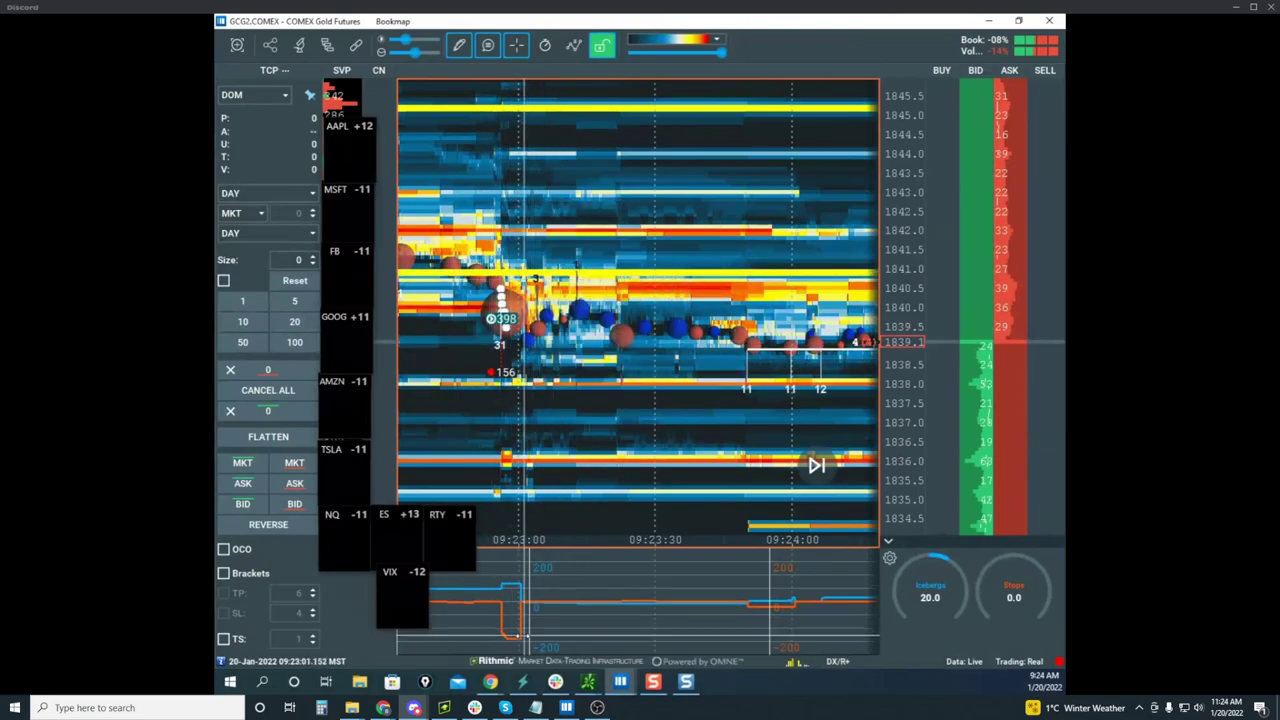
pyautogui.scroll(3, 505, 400)
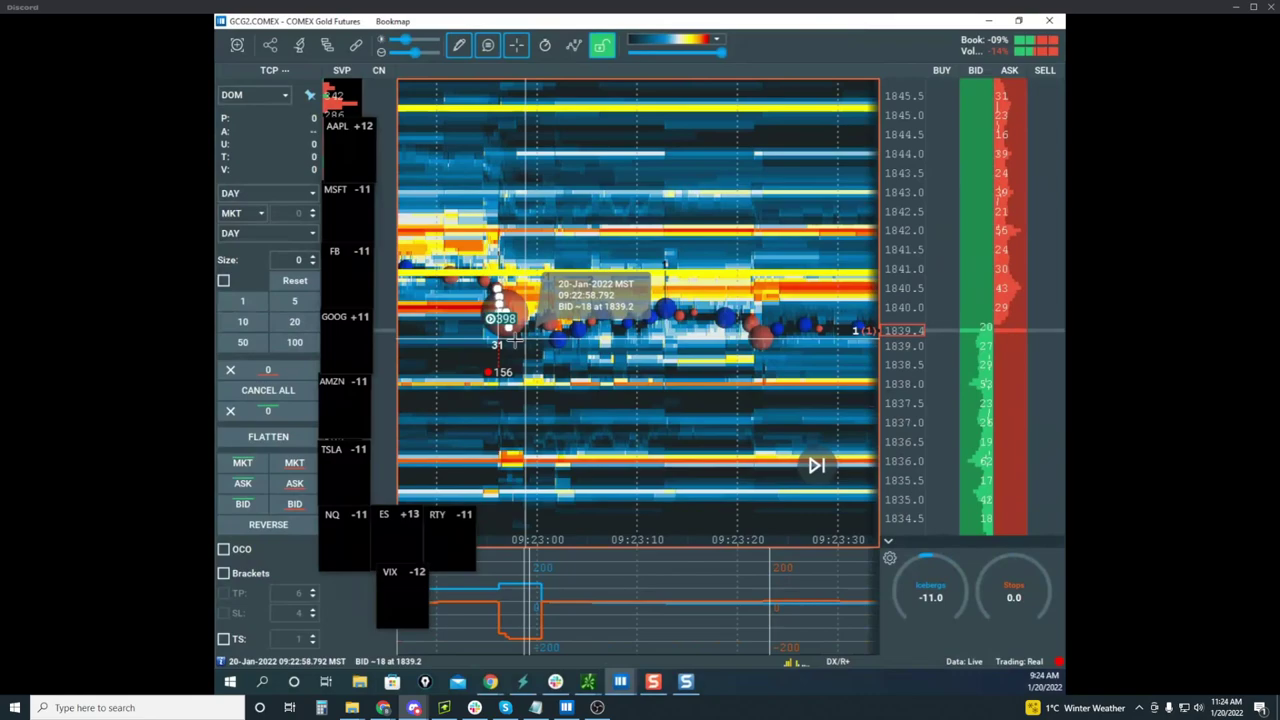
pyautogui.scroll(-5, 514, 341)
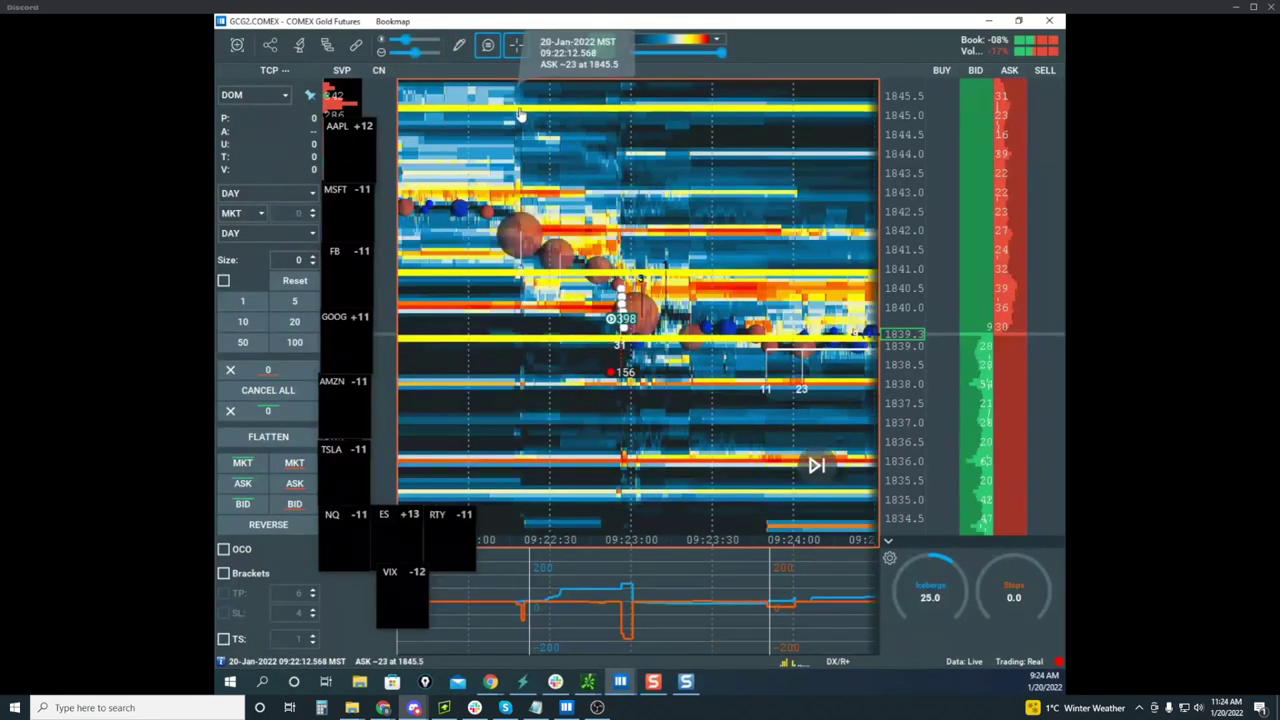
pyautogui.moveTo(707, 292); pyautogui.dragTo(637, 303)
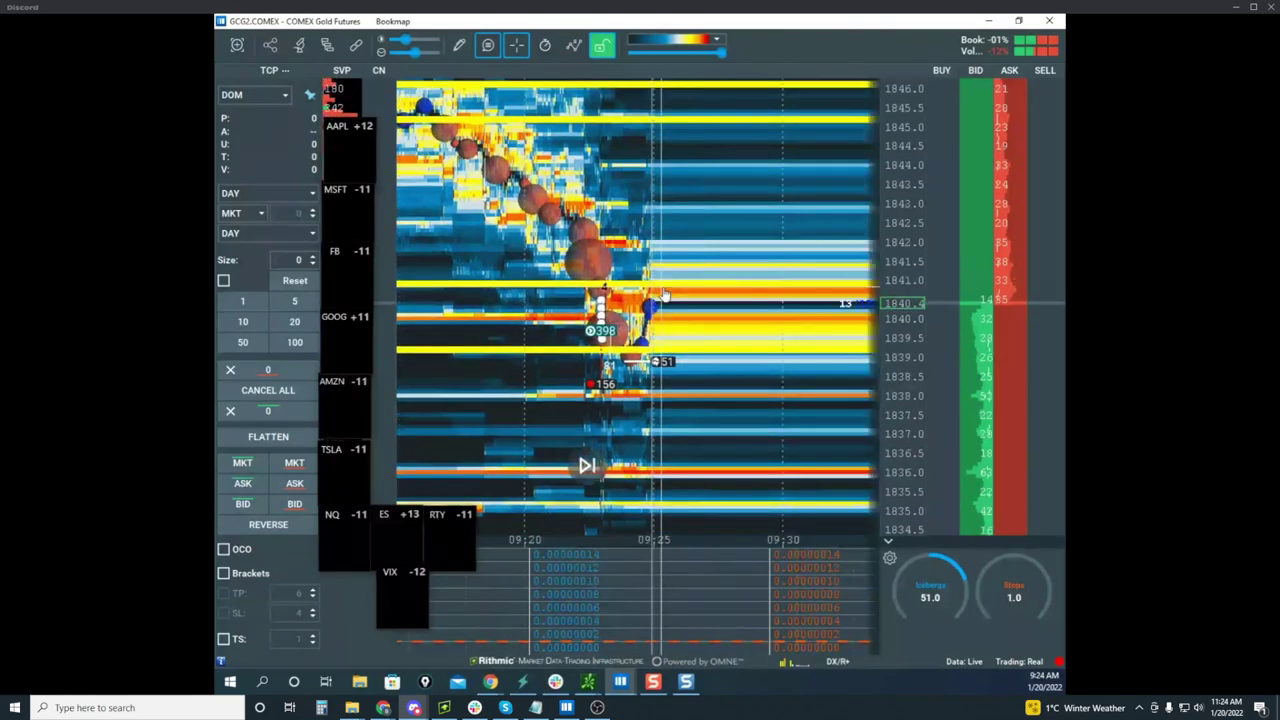
pyautogui.scroll(-2, 892, 279)
# Open the remote gold volume chart, circle the 1847.5 highs, mark the drop through 1841.3 to the lows, and erase the markings
pyautogui.click(494, 684)
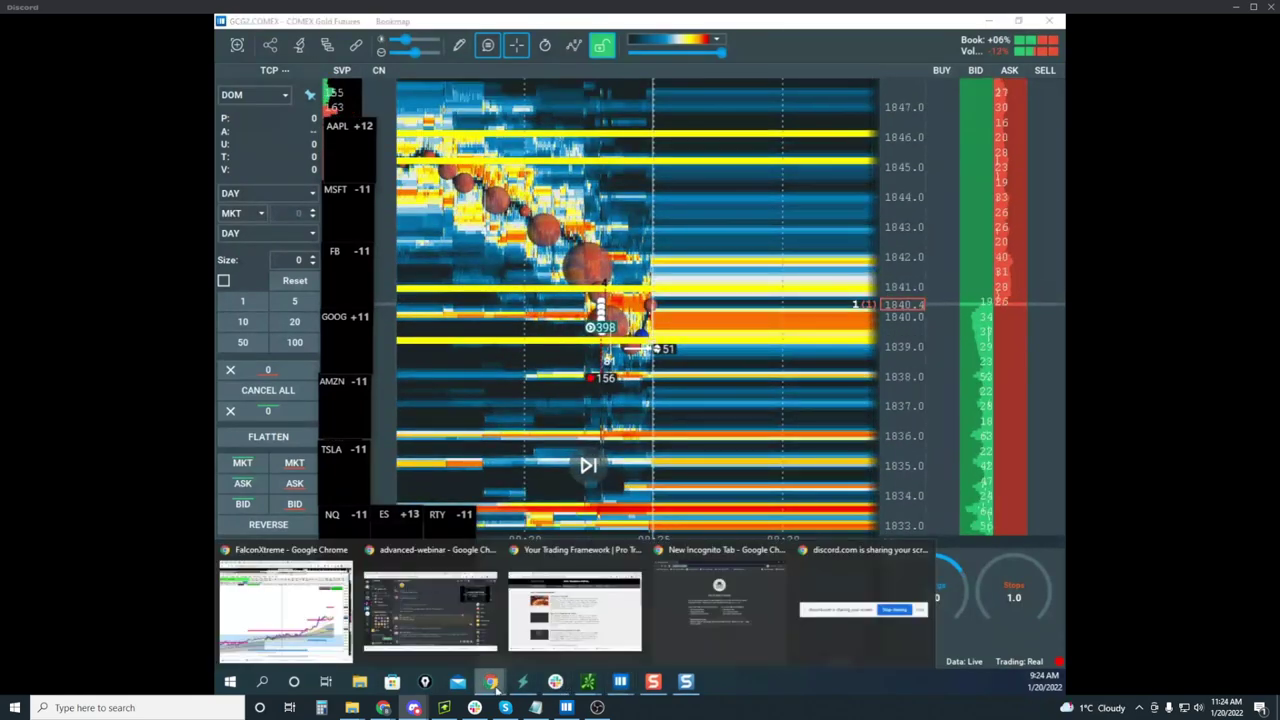
pyautogui.click(321, 618)
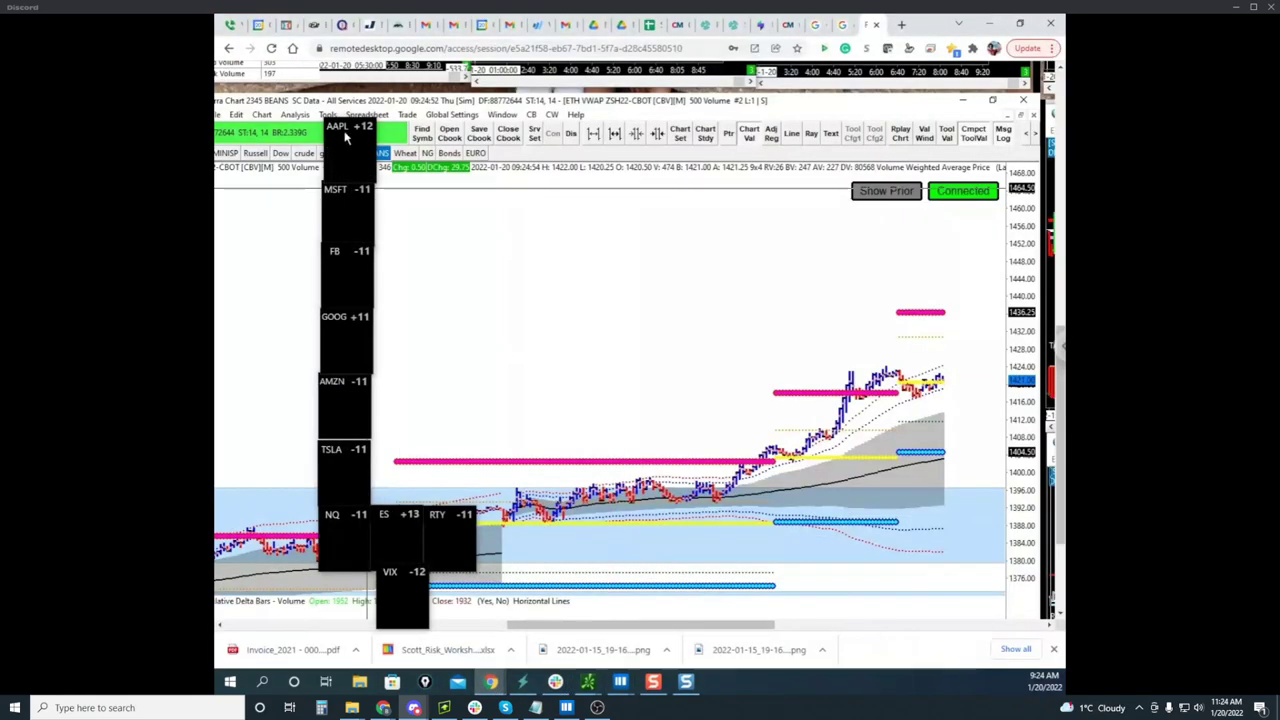
pyautogui.click(327, 153)
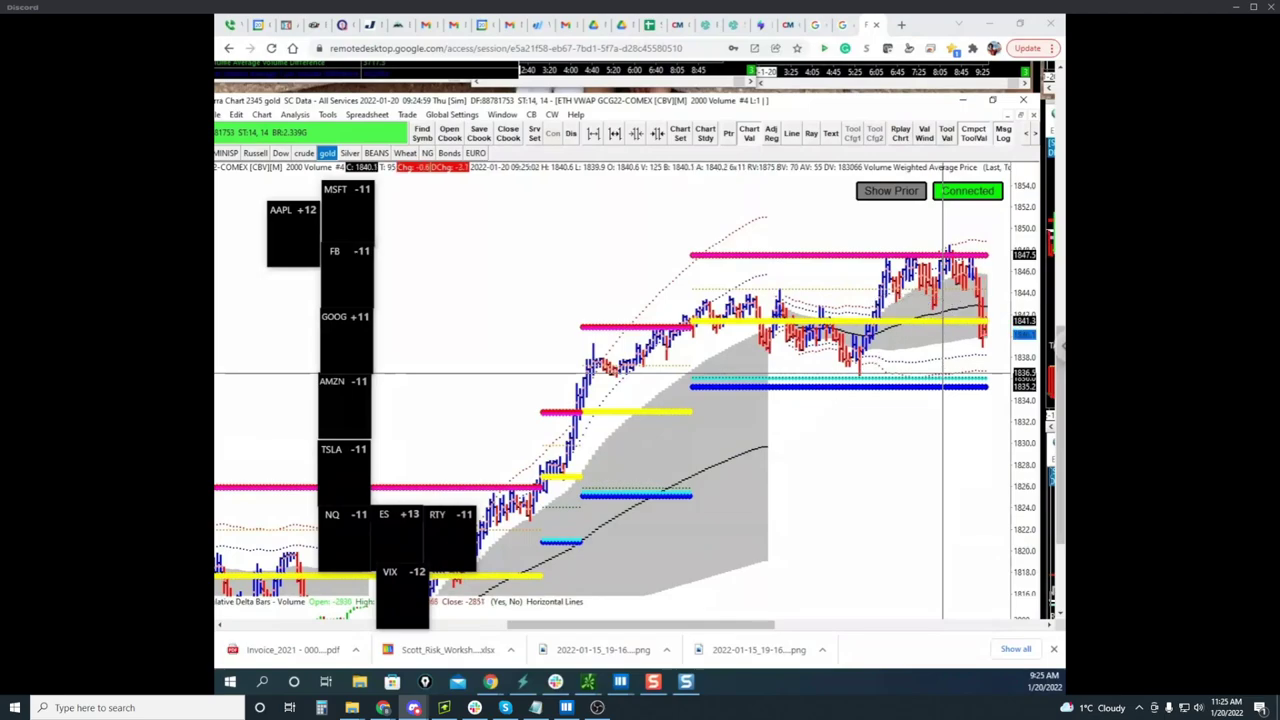
pyautogui.moveTo(998, 255)
pyautogui.mouseDown()
pyautogui.moveTo(888, 252)
pyautogui.moveTo(993, 257)
pyautogui.mouseUp()
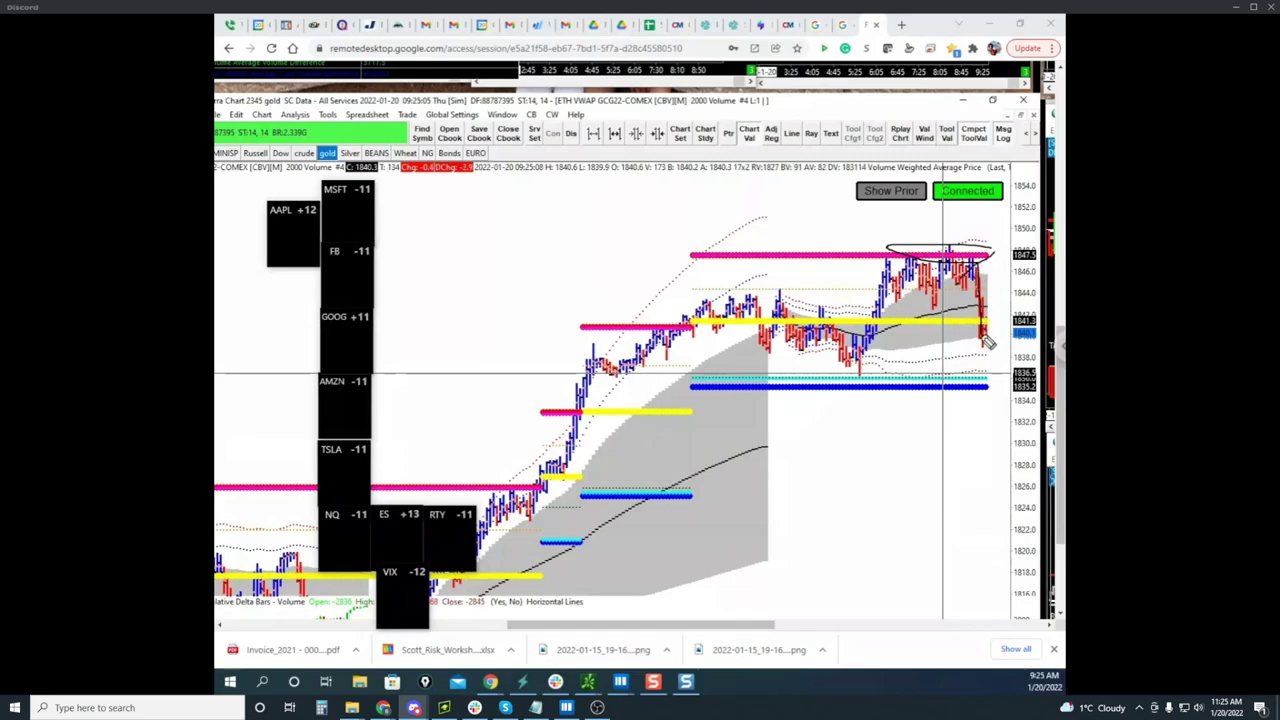
pyautogui.moveTo(1000, 323); pyautogui.dragTo(987, 338)
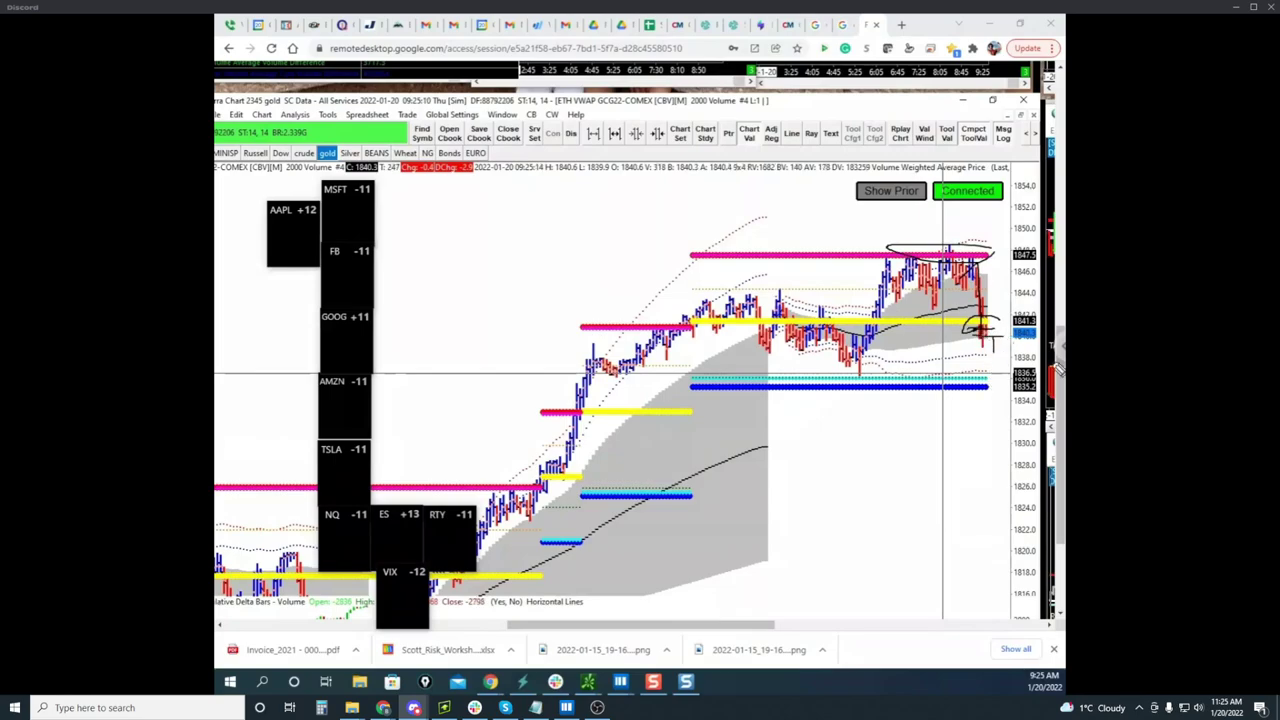
pyautogui.moveTo(990, 316); pyautogui.dragTo(998, 347)
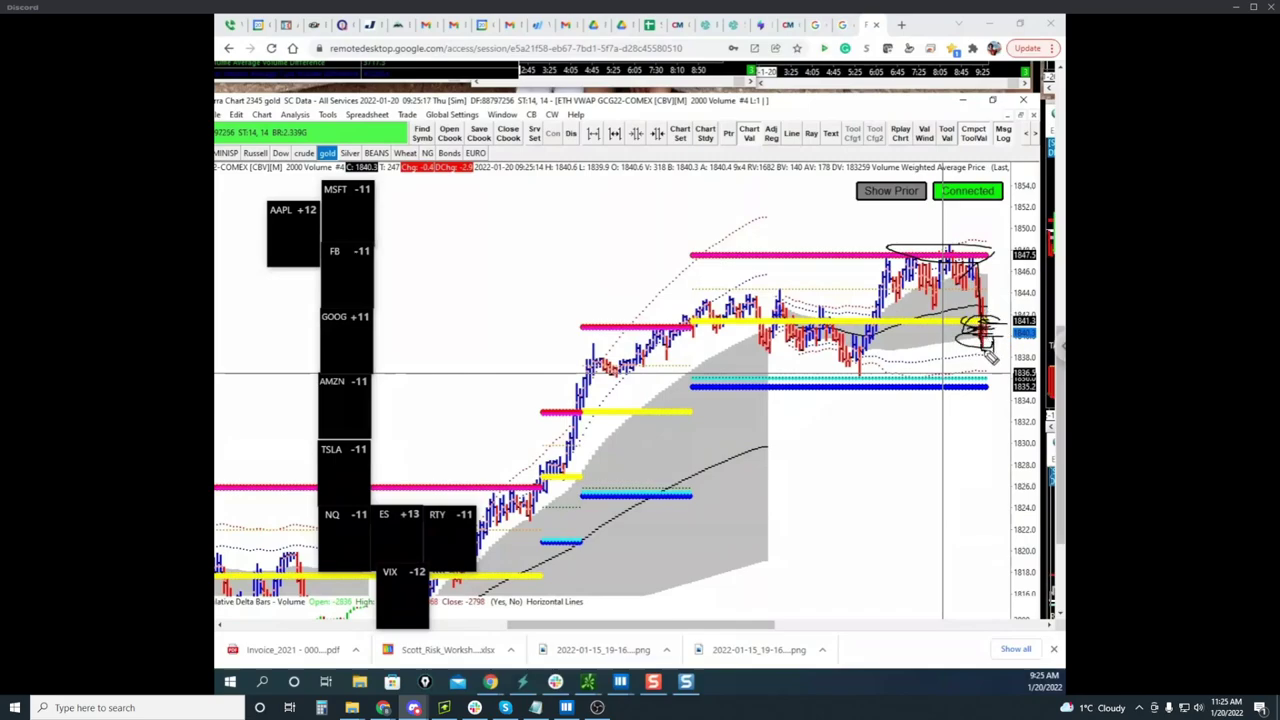
pyautogui.press('e')
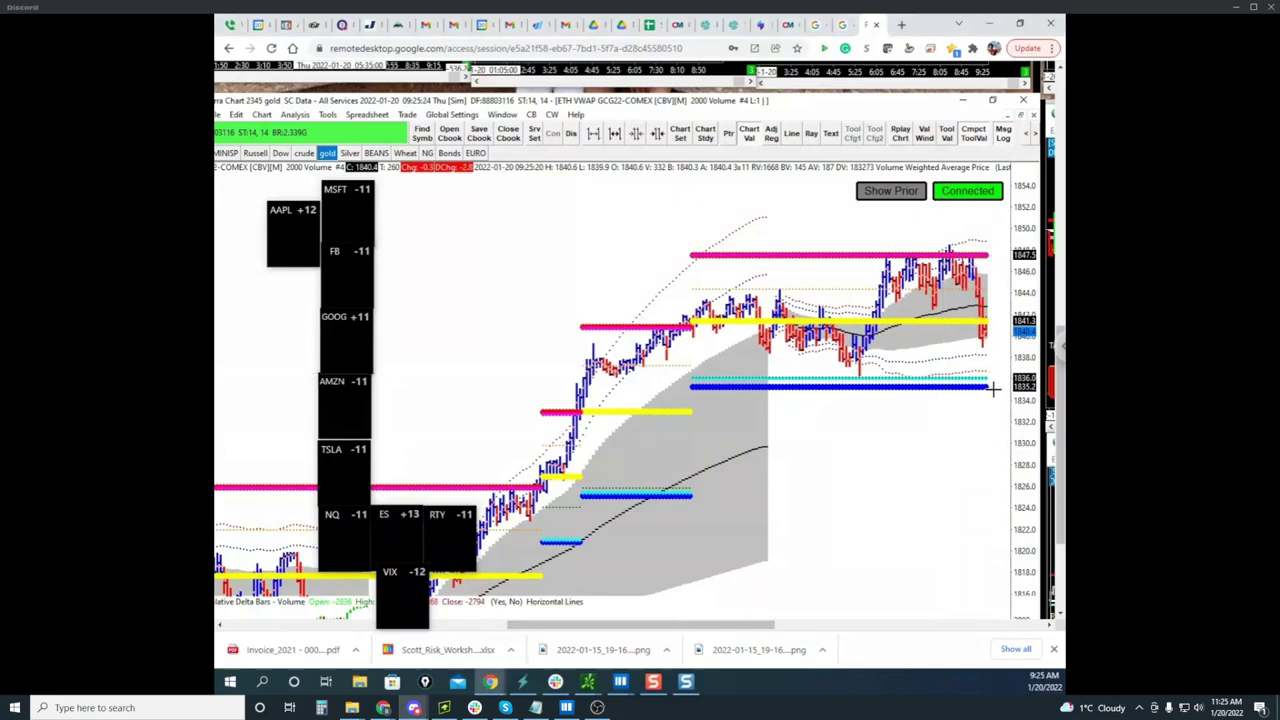
# Return to the gold heatmap and sketch a rally from about 1840.8, a pullback there and a second rise through a level near 1842
pyautogui.click(990, 23)
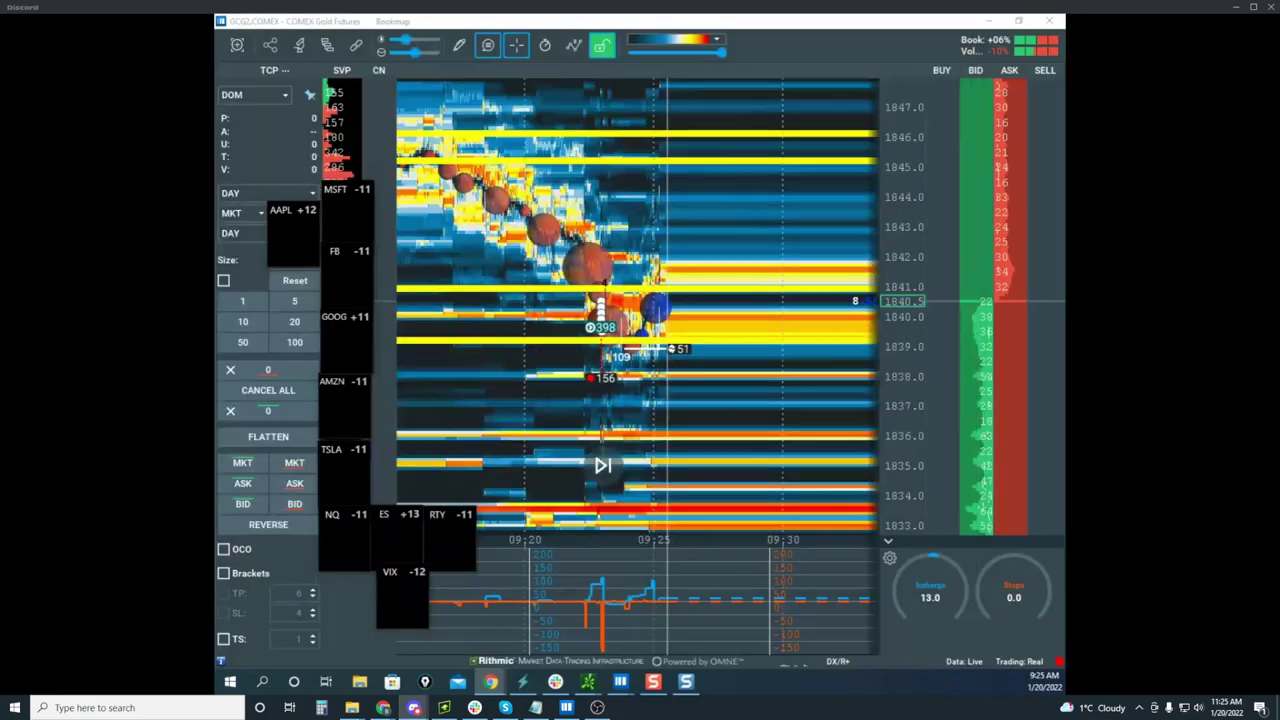
pyautogui.scroll(5, 908, 264)
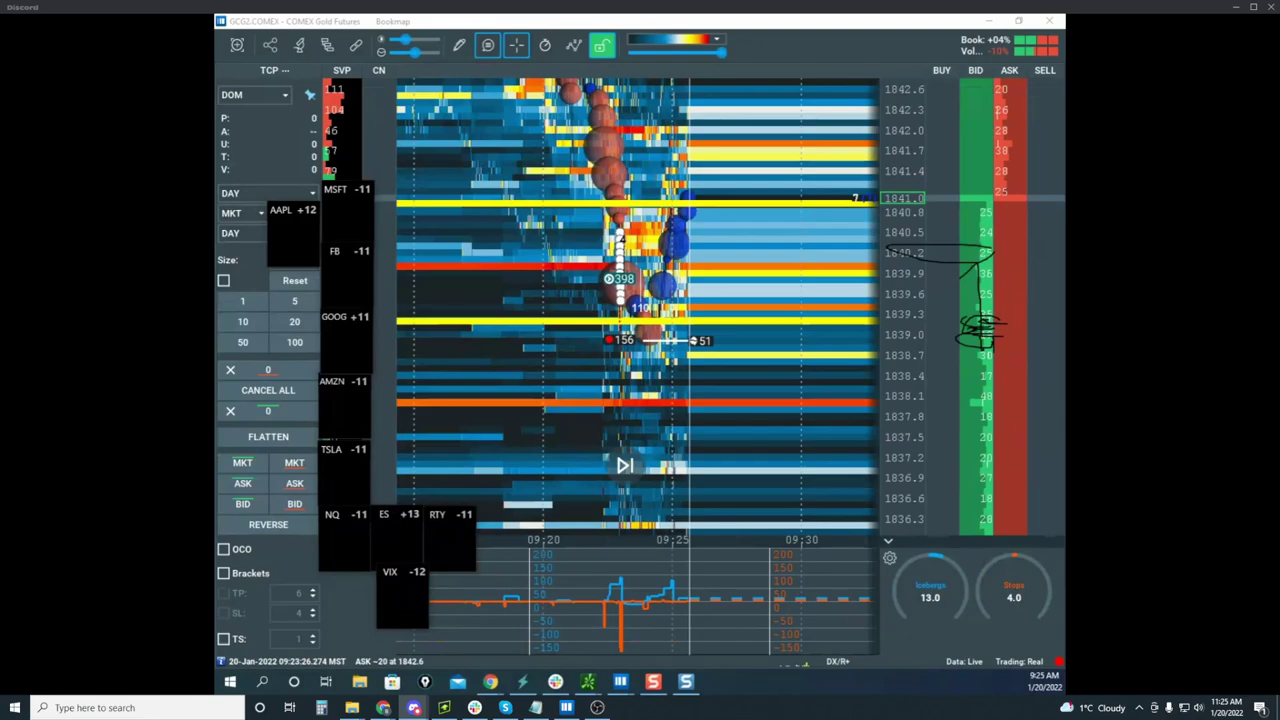
pyautogui.moveTo(676, 212)
pyautogui.mouseDown()
pyautogui.moveTo(728, 58)
pyautogui.moveTo(775, 190)
pyautogui.moveTo(806, 40)
pyautogui.moveTo(815, 48)
pyautogui.mouseUp()
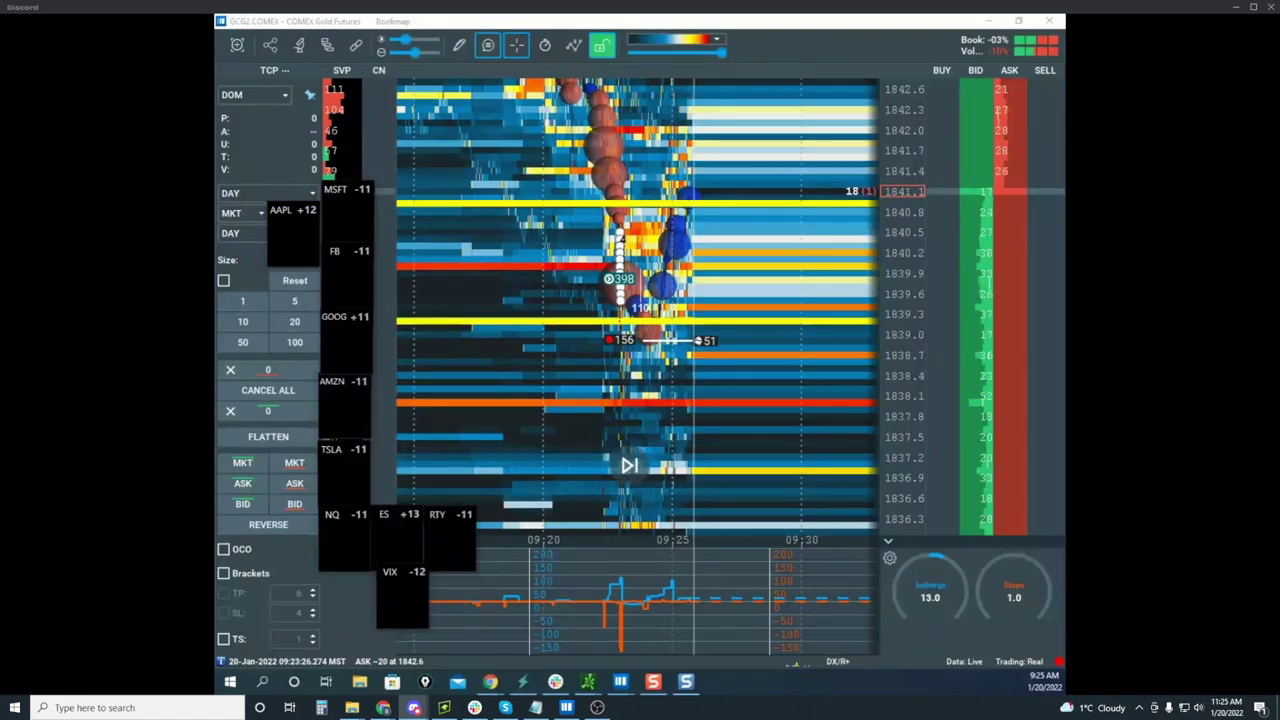
pyautogui.moveTo(745, 680); pyautogui.dragTo(720, 298)
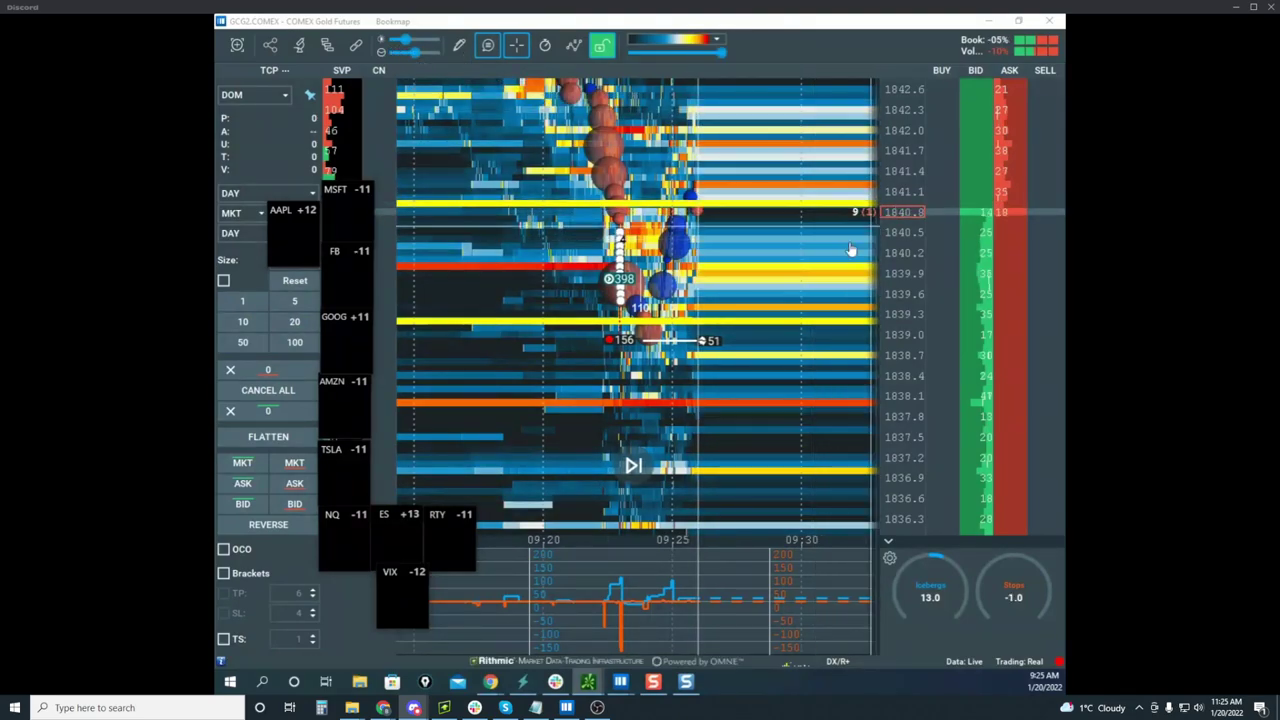
pyautogui.moveTo(823, 258); pyautogui.dragTo(732, 299)
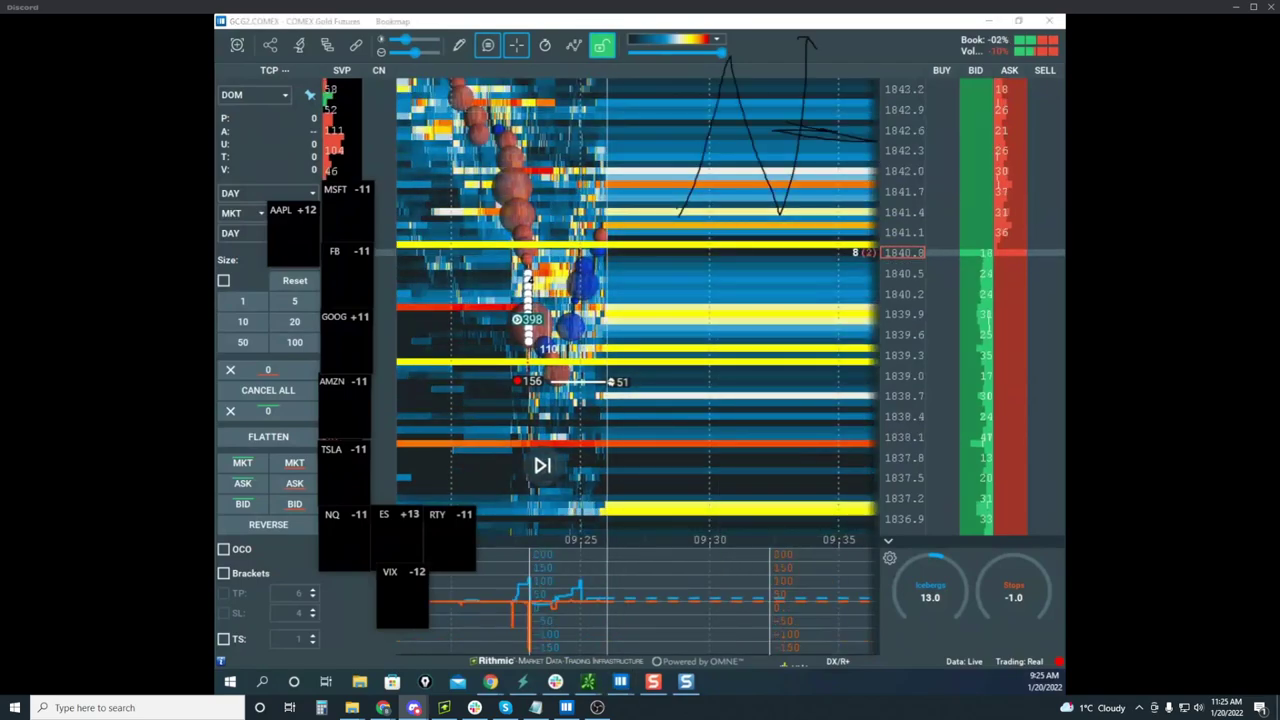
# Sketch gold rising to 1842.6 and retesting 1841, mark a drop below 1839.3, circle the range between, and erase the markings
pyautogui.moveTo(600, 243)
pyautogui.mouseDown()
pyautogui.moveTo(652, 129)
pyautogui.moveTo(697, 248)
pyautogui.moveTo(752, 133)
pyautogui.mouseUp()
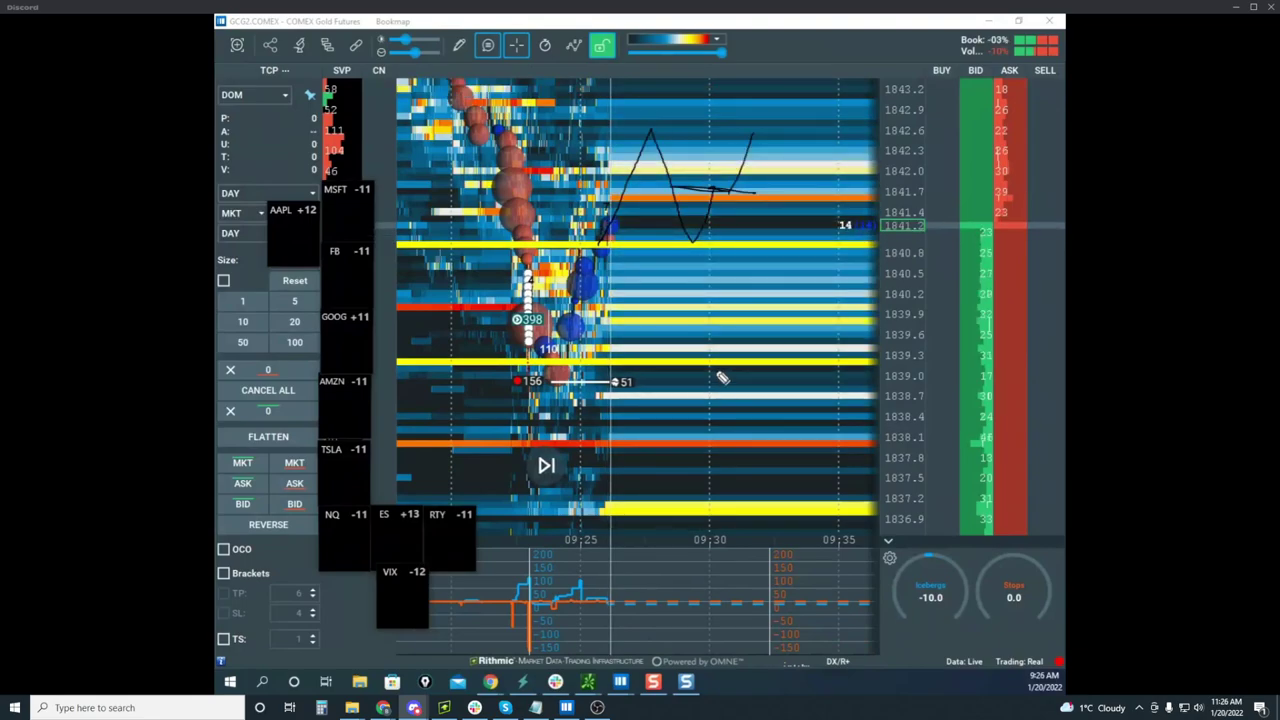
pyautogui.moveTo(719, 360)
pyautogui.mouseDown()
pyautogui.moveTo(720, 428)
pyautogui.moveTo(752, 424)
pyautogui.mouseUp()
pyautogui.moveTo(700, 208)
pyautogui.mouseDown()
pyautogui.moveTo(458, 347)
pyautogui.moveTo(707, 275)
pyautogui.mouseUp()
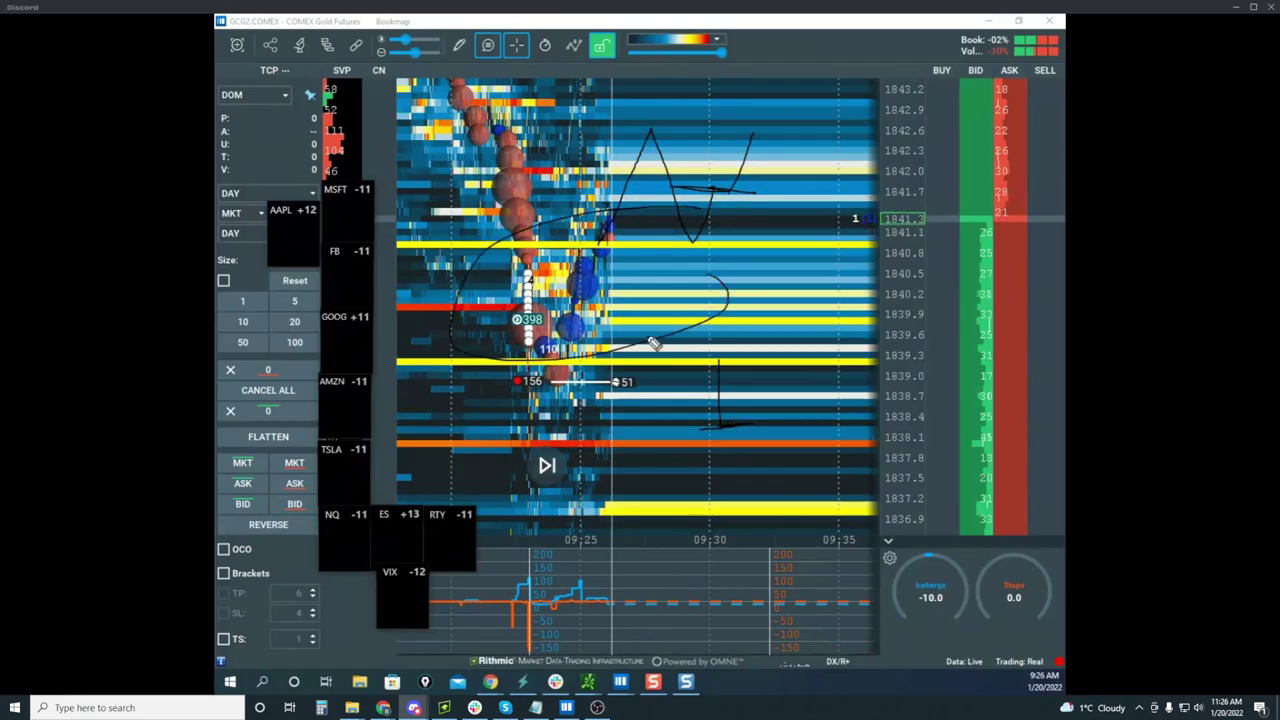
pyautogui.moveTo(664, 365)
pyautogui.mouseDown()
pyautogui.moveTo(674, 450)
pyautogui.moveTo(697, 436)
pyautogui.moveTo(809, 439)
pyautogui.mouseUp()
pyautogui.press('Escape')
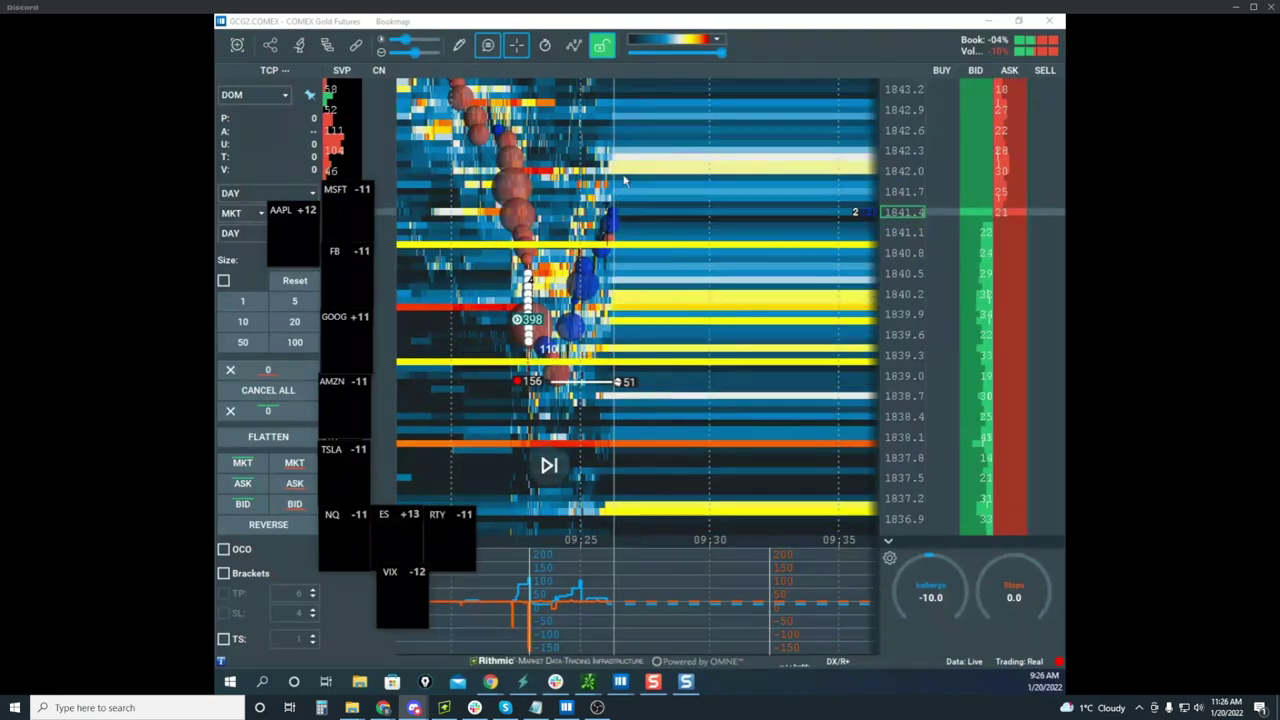
# Move the AAPL tile clear of the trading controls and set the gold order size to 4
pyautogui.moveTo(776, 335); pyautogui.dragTo(794, 246)
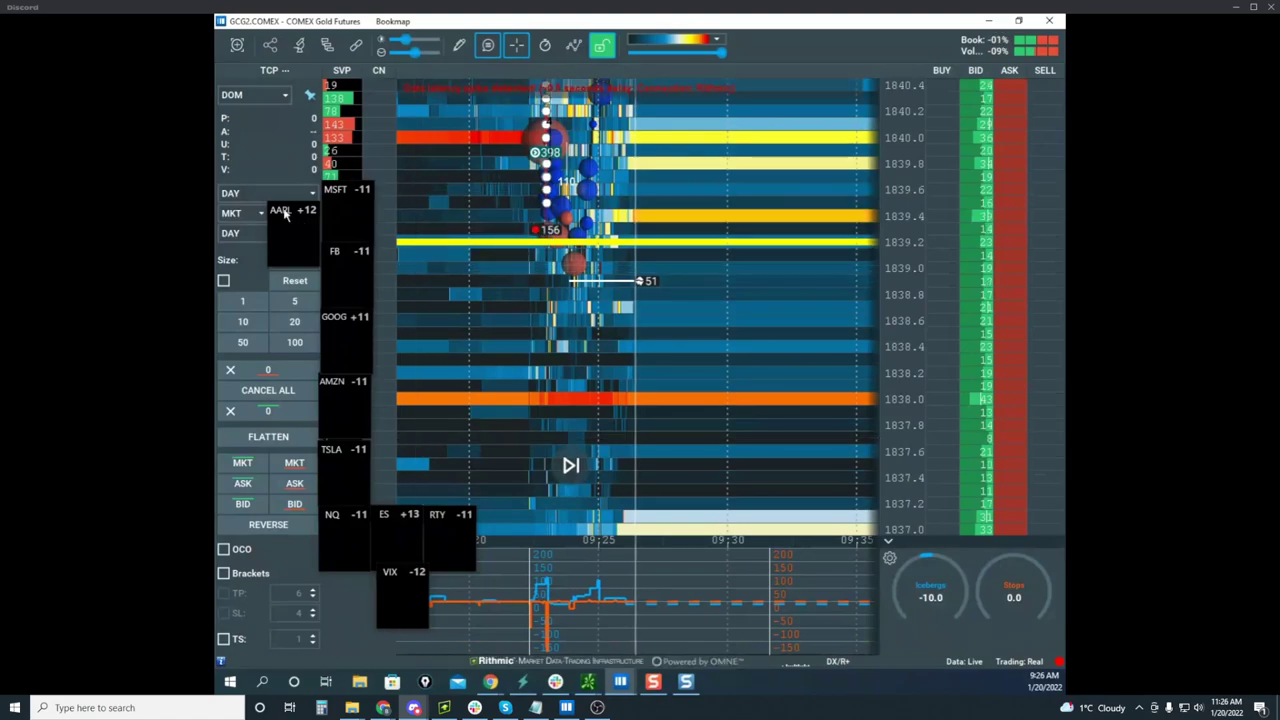
pyautogui.moveTo(286, 214); pyautogui.dragTo(374, 123)
pyautogui.doubleClick(316, 256)
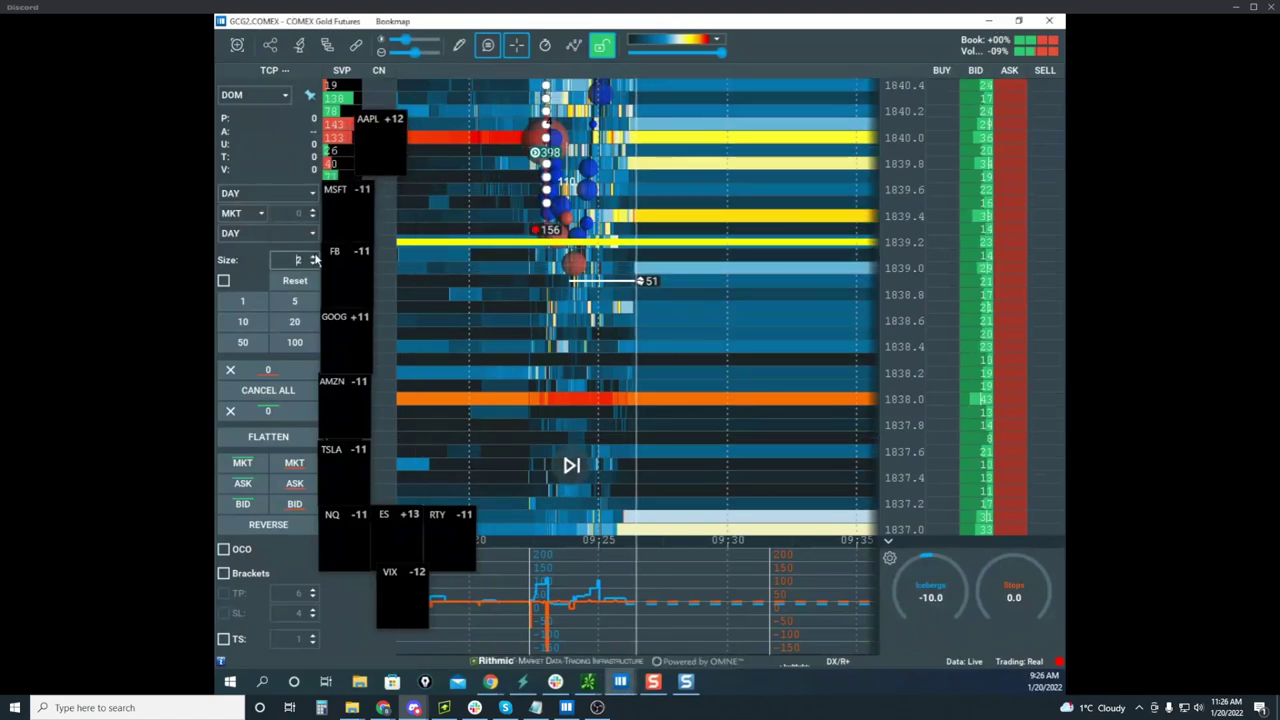
pyautogui.click(316, 259)
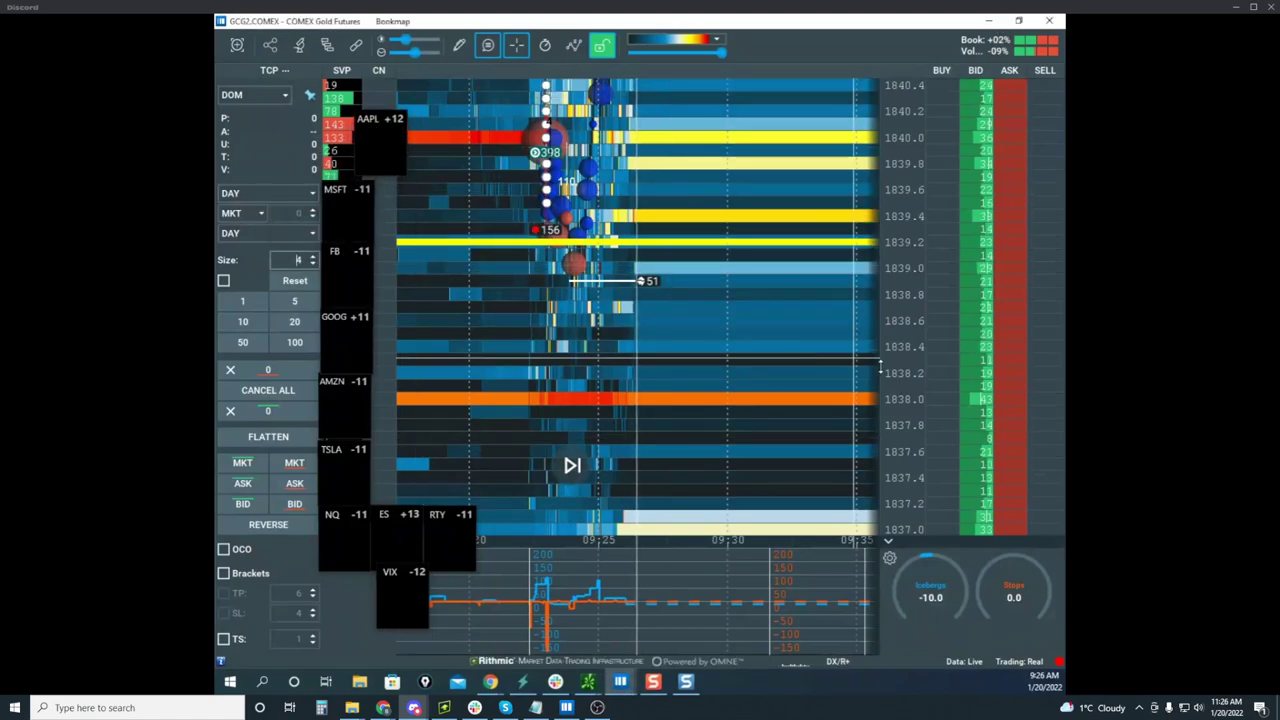
# Place a sell stop order for 4 gold contracts just below 1838.0
pyautogui.click(1009, 414)
pyautogui.scroll(-3, 901, 326)
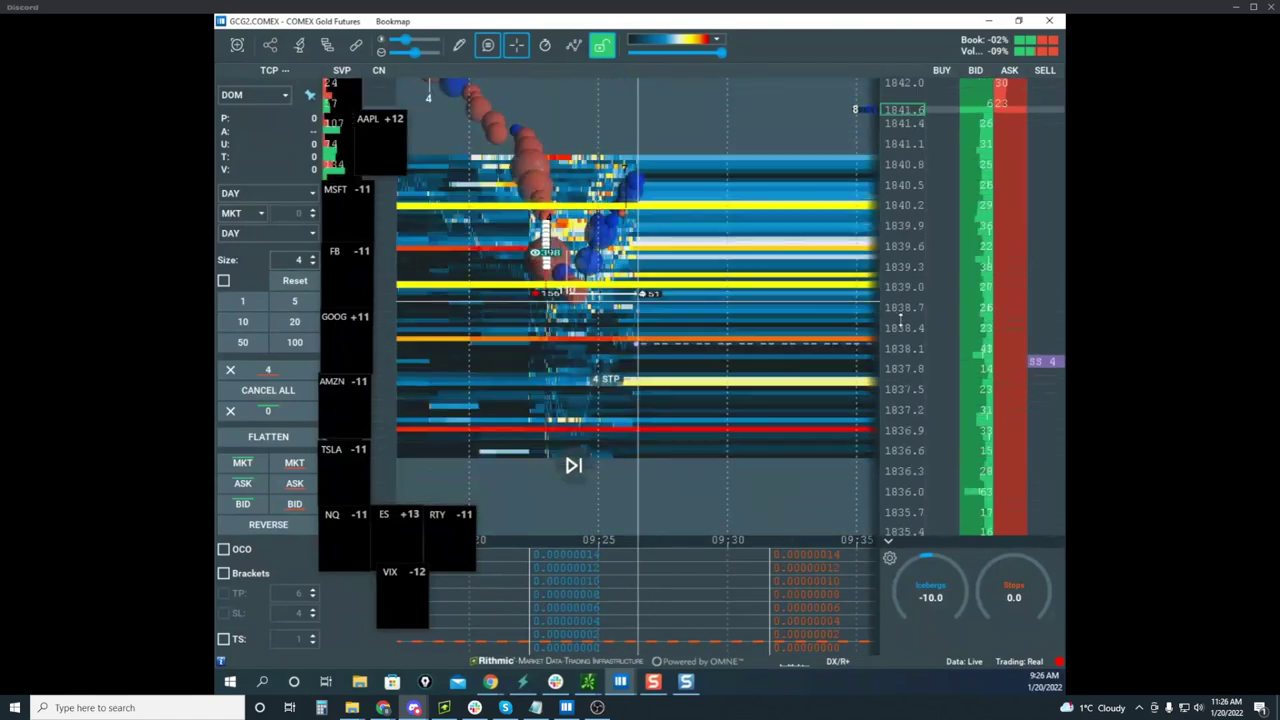
pyautogui.scroll(1, 903, 312)
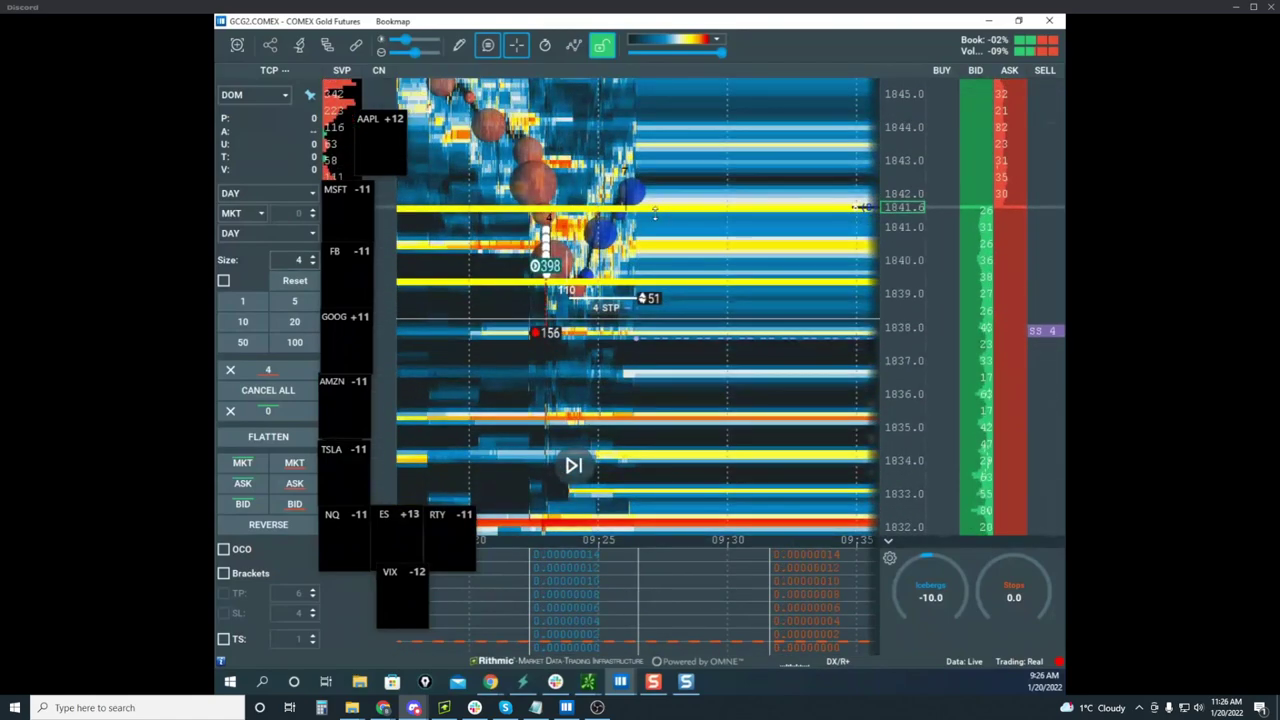
# Check the remote gold 2000-volume chart and return to the gold heatmap around 1841
pyautogui.click(490, 681)
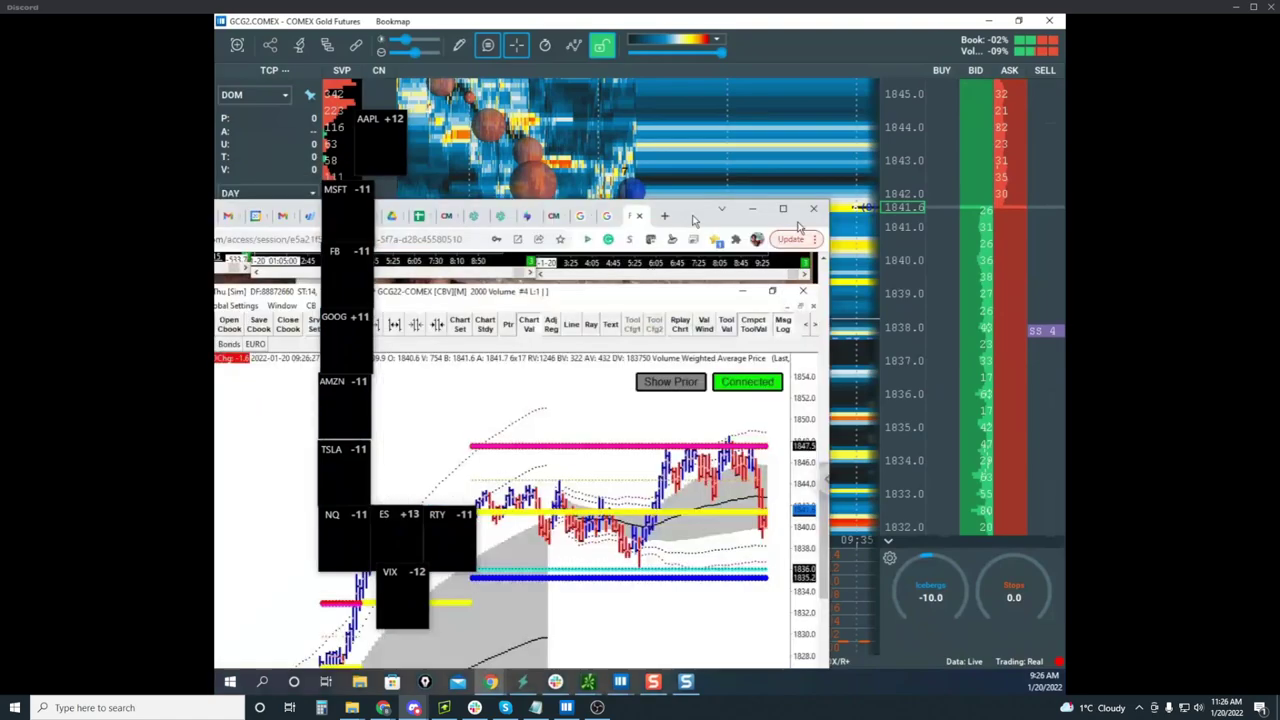
pyautogui.click(937, 120)
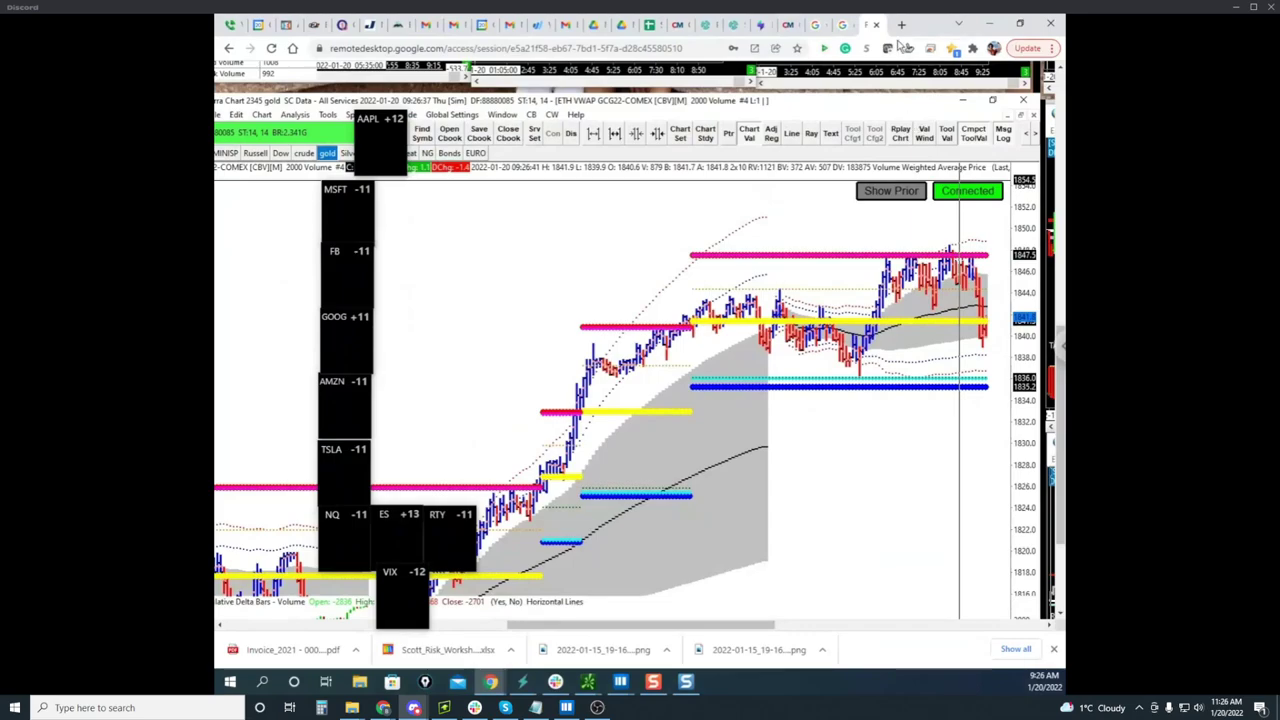
pyautogui.moveTo(919, 36); pyautogui.dragTo(80, 185)
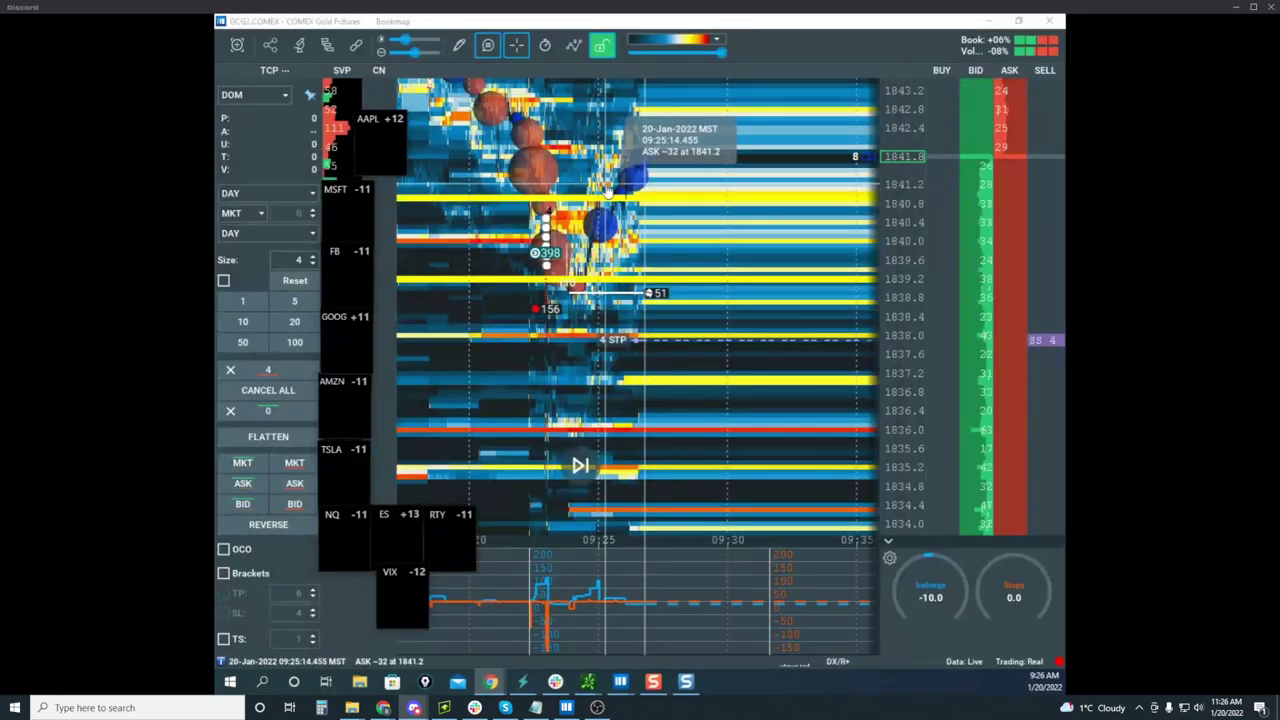
pyautogui.moveTo(682, 239); pyautogui.dragTo(690, 294)
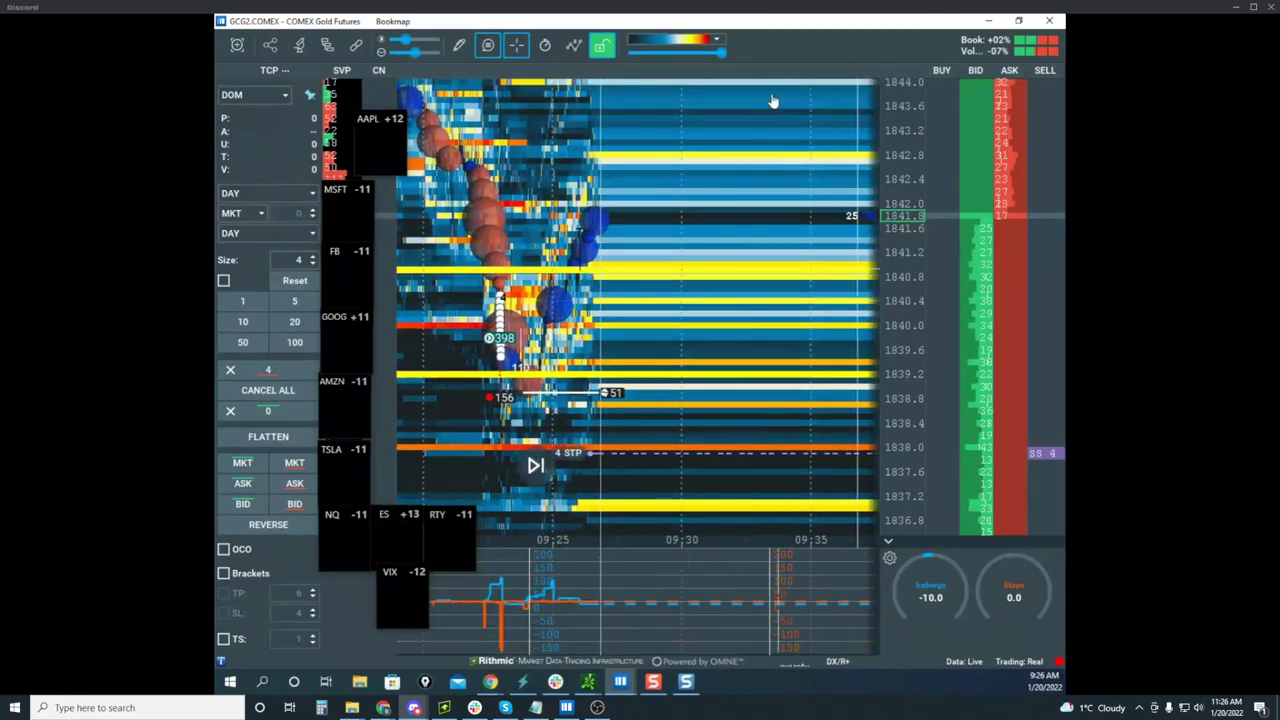
# Move the gold window aside to expose the soybean heatmap, and sketch paths up toward 1445 and down to about 1407.5
pyautogui.moveTo(760, 31); pyautogui.dragTo(0, 212)
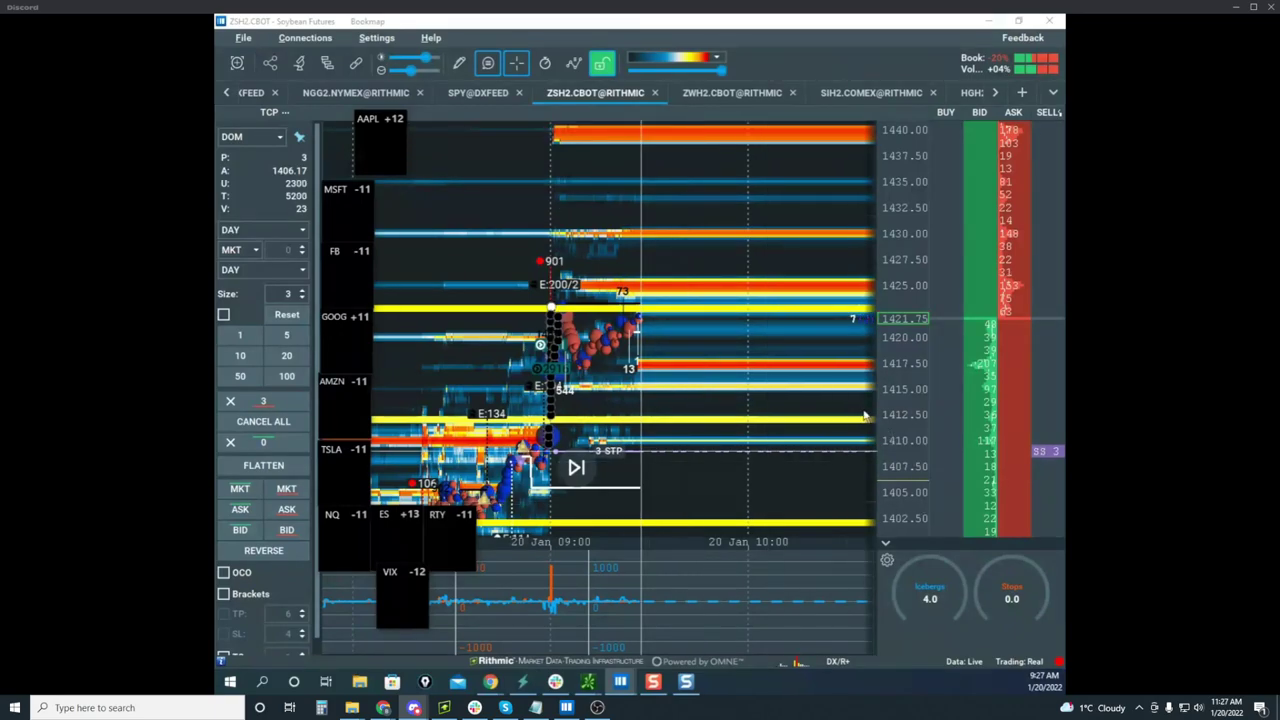
pyautogui.moveTo(899, 242); pyautogui.dragTo(897, 296)
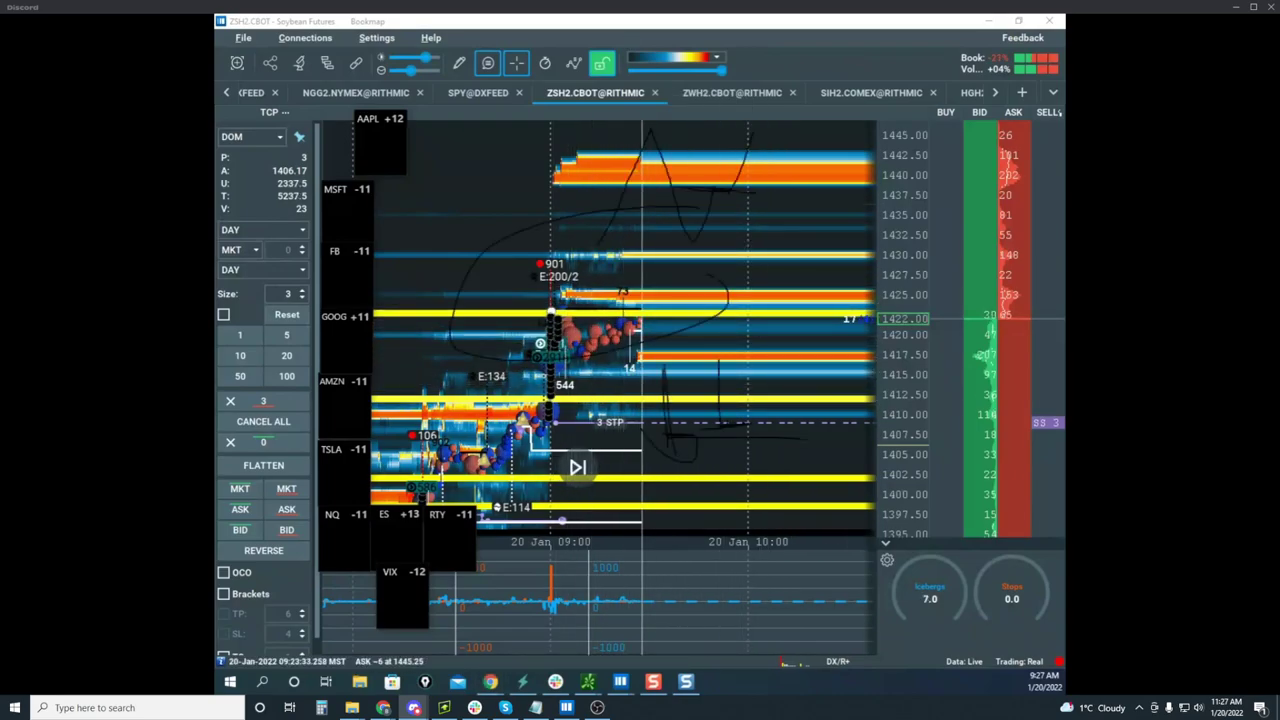
# Circle the 09:00 soybean indicator spike, the 901 marker and the range between about 1412.5 and 1422.5, and erase the markings
pyautogui.moveTo(578, 555)
pyautogui.mouseDown()
pyautogui.moveTo(555, 600)
pyautogui.moveTo(597, 584)
pyautogui.moveTo(560, 585)
pyautogui.moveTo(563, 563)
pyautogui.moveTo(589, 580)
pyautogui.mouseUp()
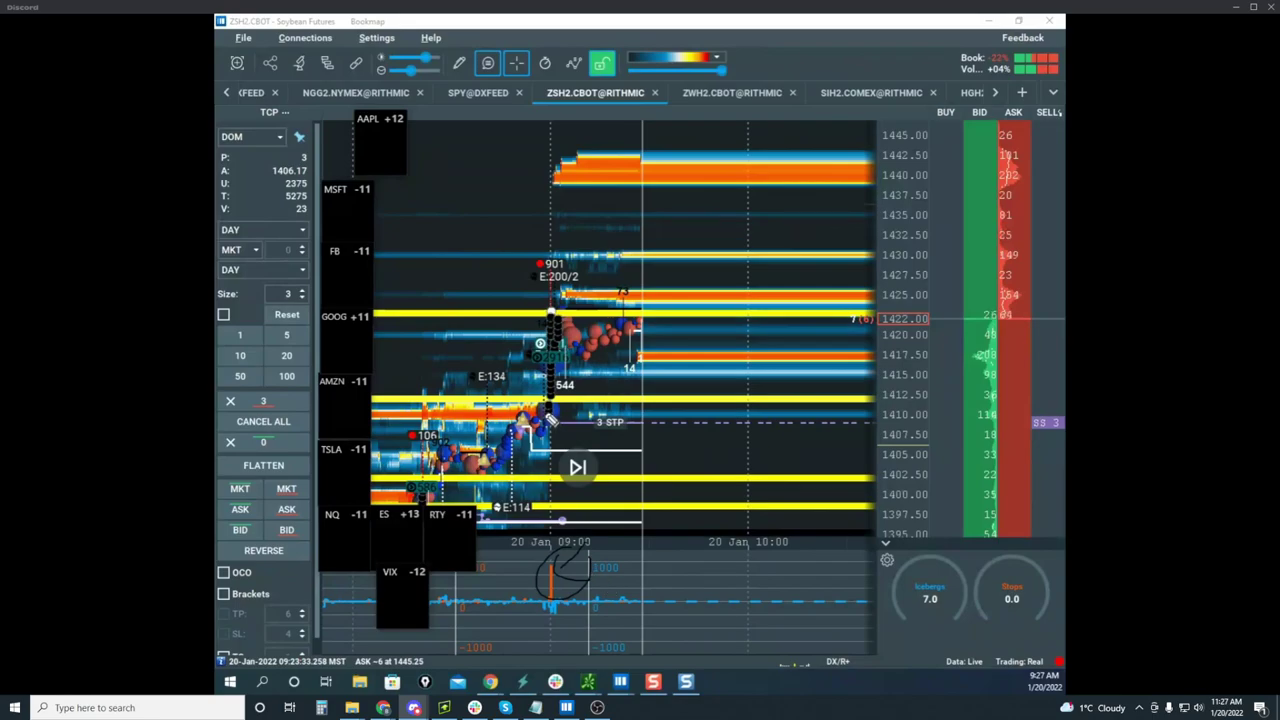
pyautogui.moveTo(573, 233)
pyautogui.mouseDown()
pyautogui.moveTo(562, 280)
pyautogui.moveTo(574, 278)
pyautogui.moveTo(511, 388)
pyautogui.moveTo(627, 388)
pyautogui.mouseUp()
pyautogui.moveTo(560, 311); pyautogui.dragTo(686, 311)
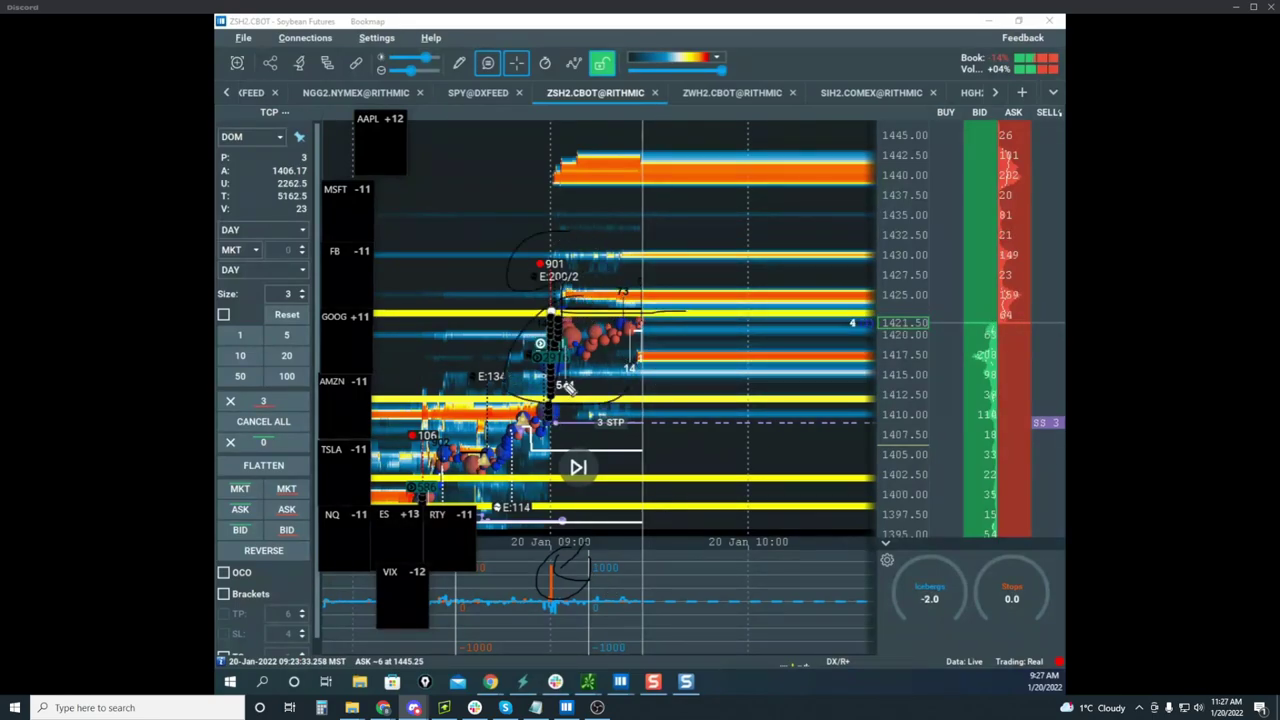
pyautogui.moveTo(567, 388); pyautogui.dragTo(621, 328)
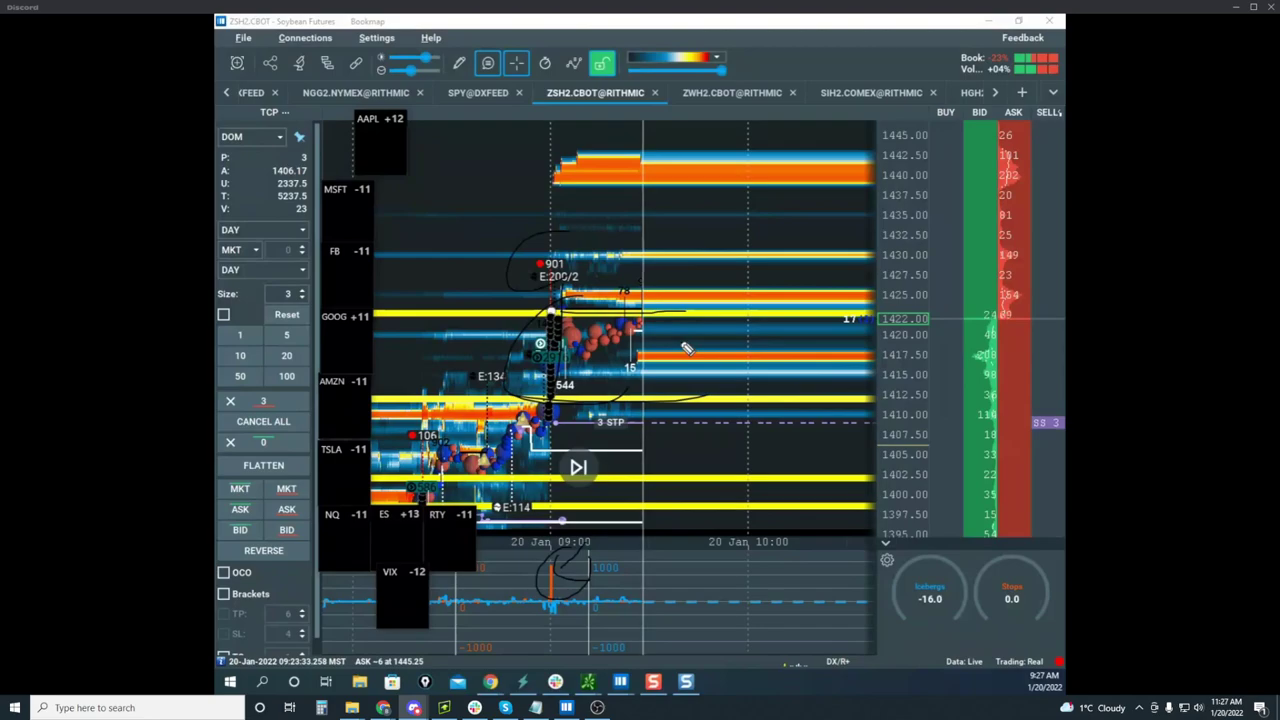
pyautogui.moveTo(620, 327)
pyautogui.mouseDown()
pyautogui.moveTo(662, 362)
pyautogui.moveTo(486, 350)
pyautogui.moveTo(640, 322)
pyautogui.mouseUp()
pyautogui.moveTo(556, 564); pyautogui.dragTo(572, 584)
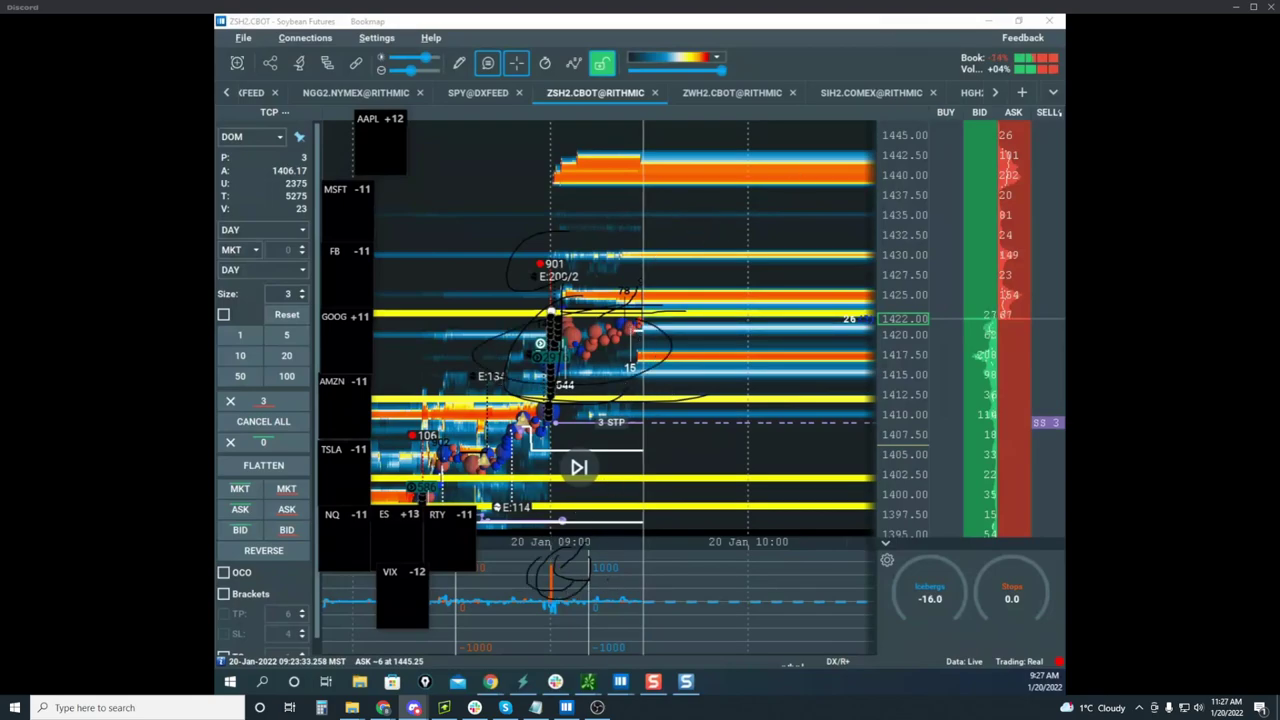
pyautogui.moveTo(608, 24)
pyautogui.mouseDown()
pyautogui.moveTo(676, 230)
pyautogui.moveTo(730, 308)
pyautogui.moveTo(608, 109)
pyautogui.moveTo(608, 27)
pyautogui.mouseUp()
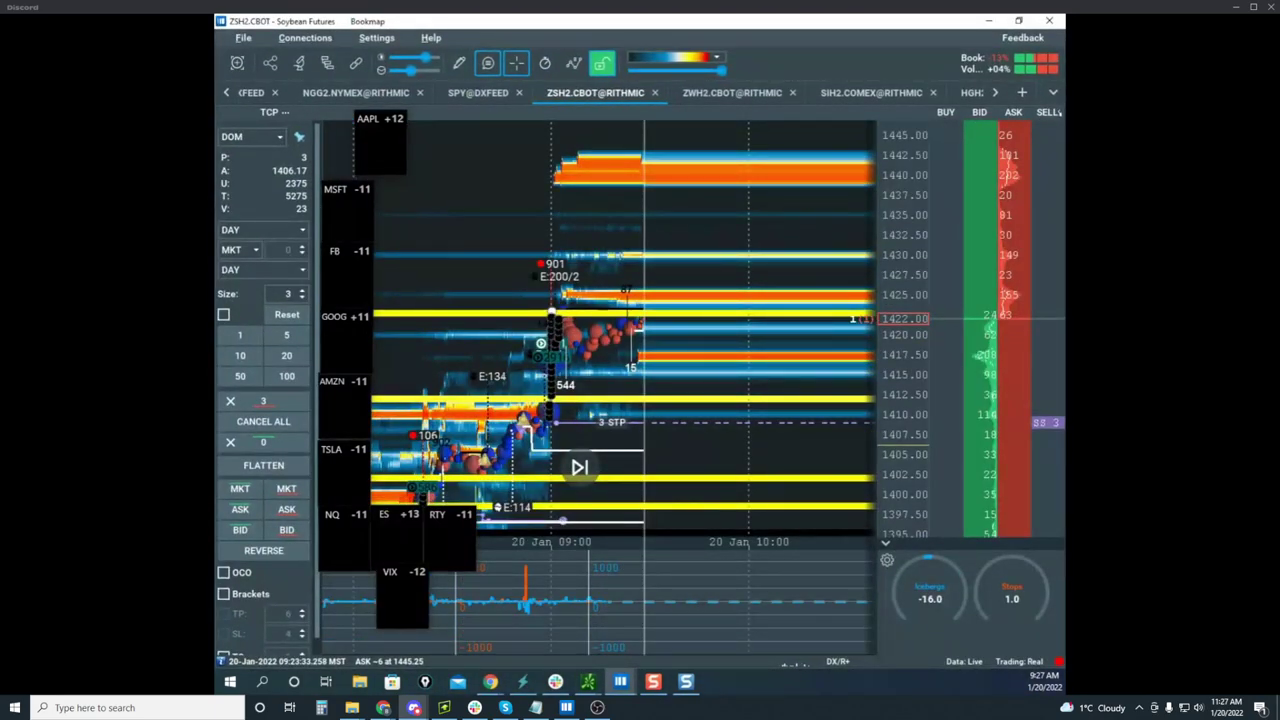
pyautogui.hotkey('alt', 'Tab')
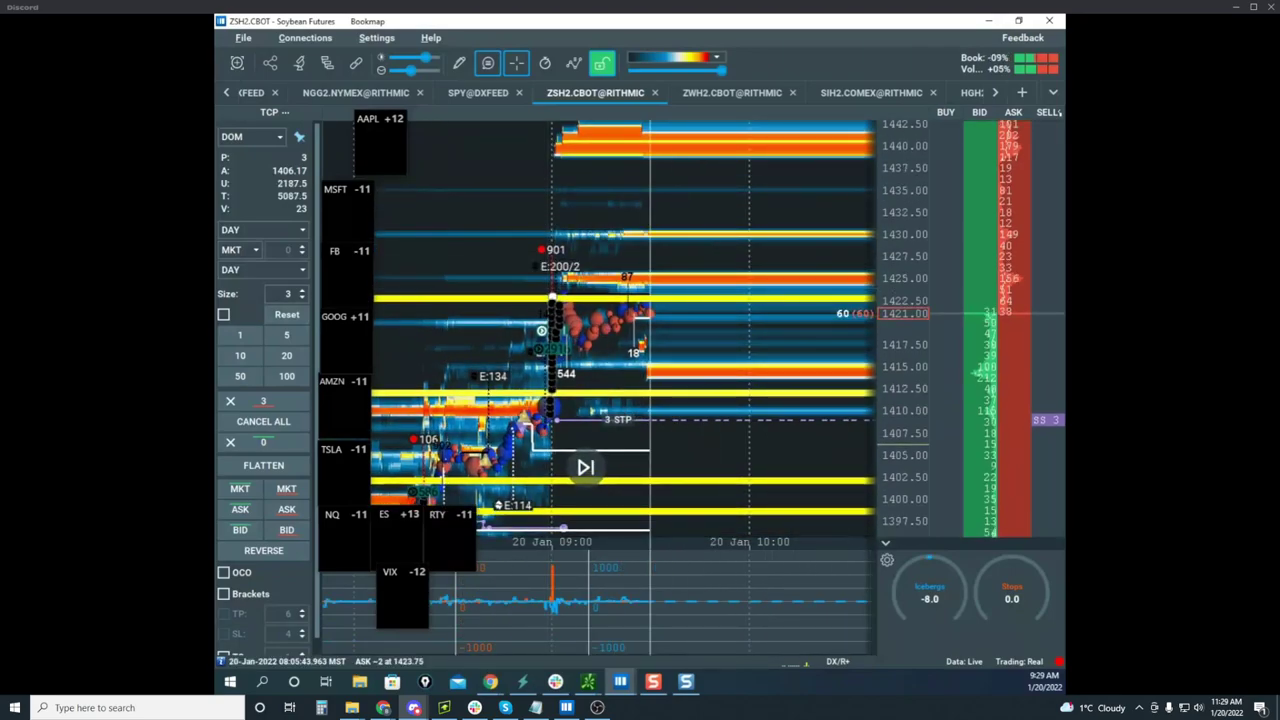
pyautogui.hotkey('alt', 'Tab')
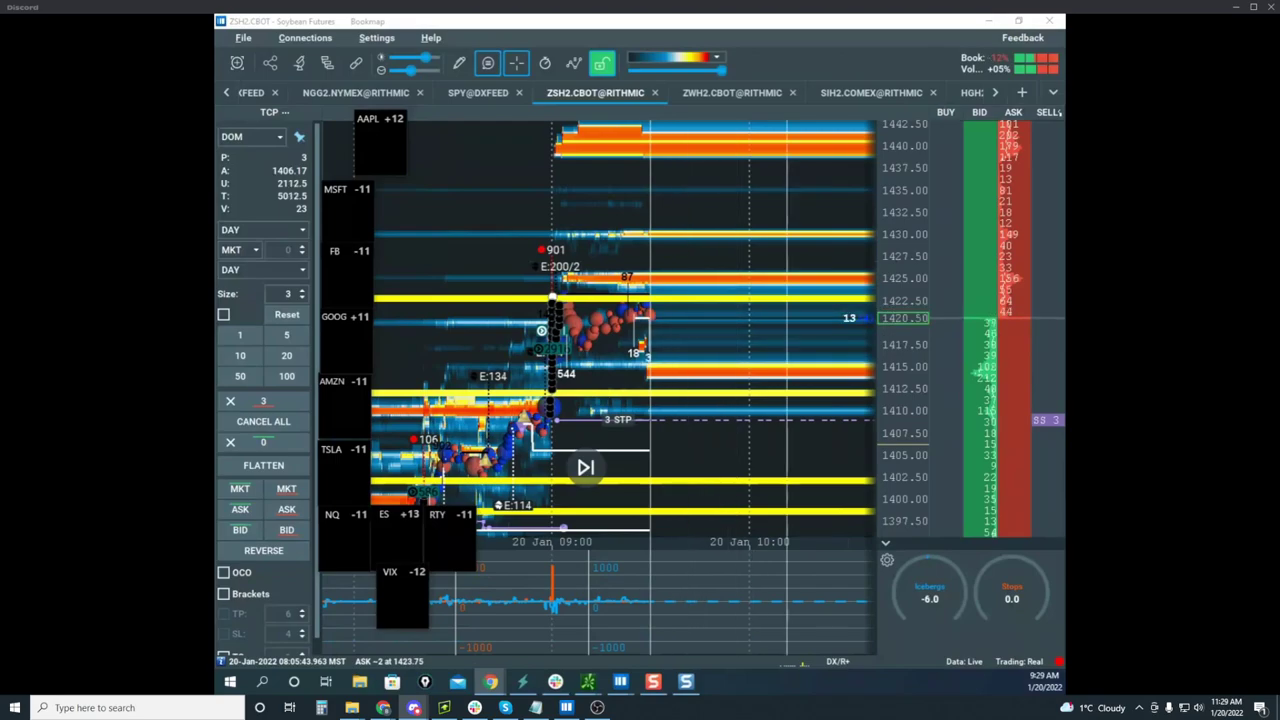
pyautogui.click(748, 334)
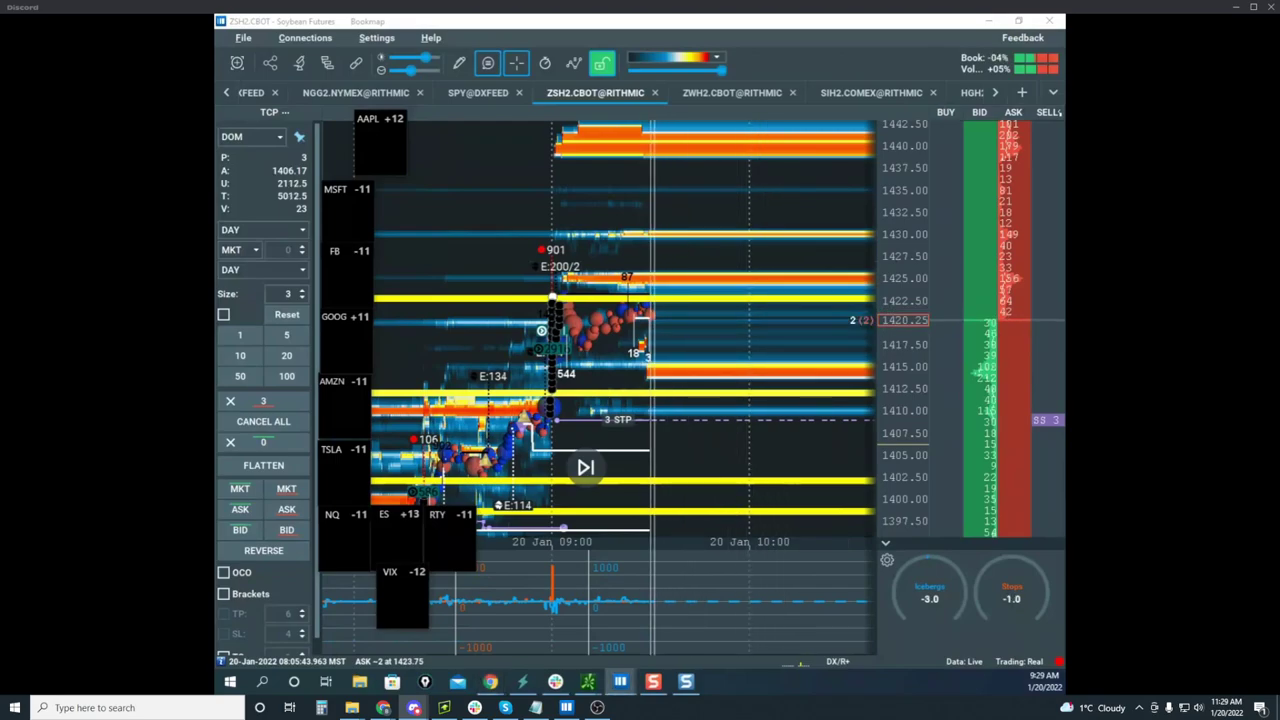